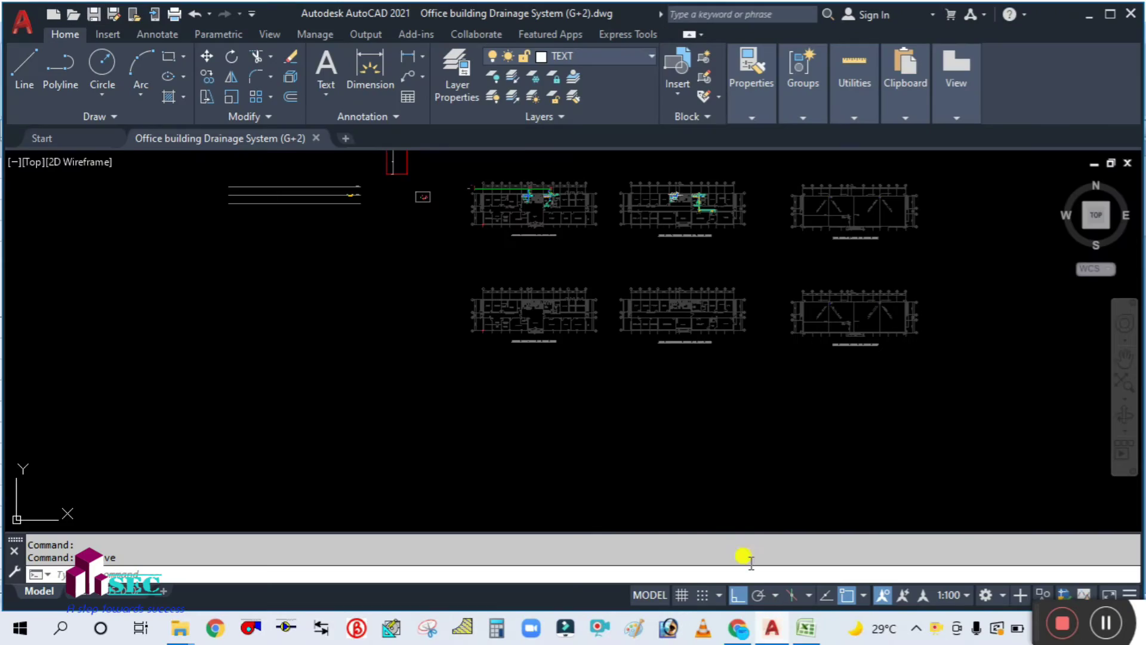
Step: Examine the plain ground floor layout of the office block, including its rooms, grid lines and corridors
scroll(595, 396, "up", 6)
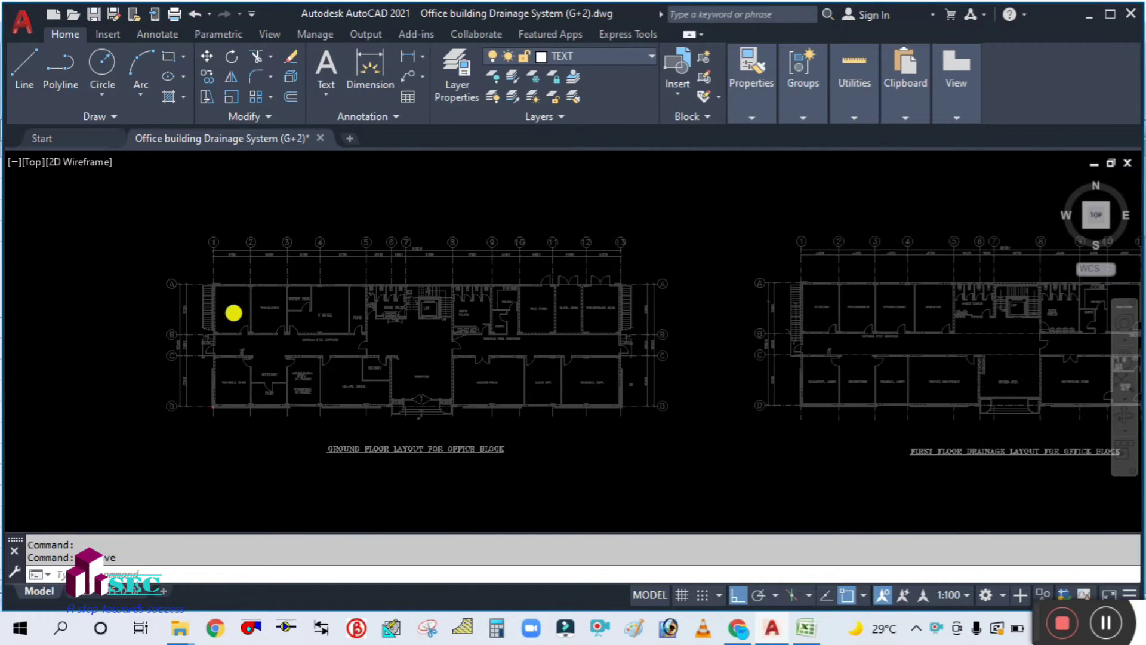
scroll(234, 312, "up", 4)
scroll(409, 325, "down", 2)
scroll(357, 367, "down", 1)
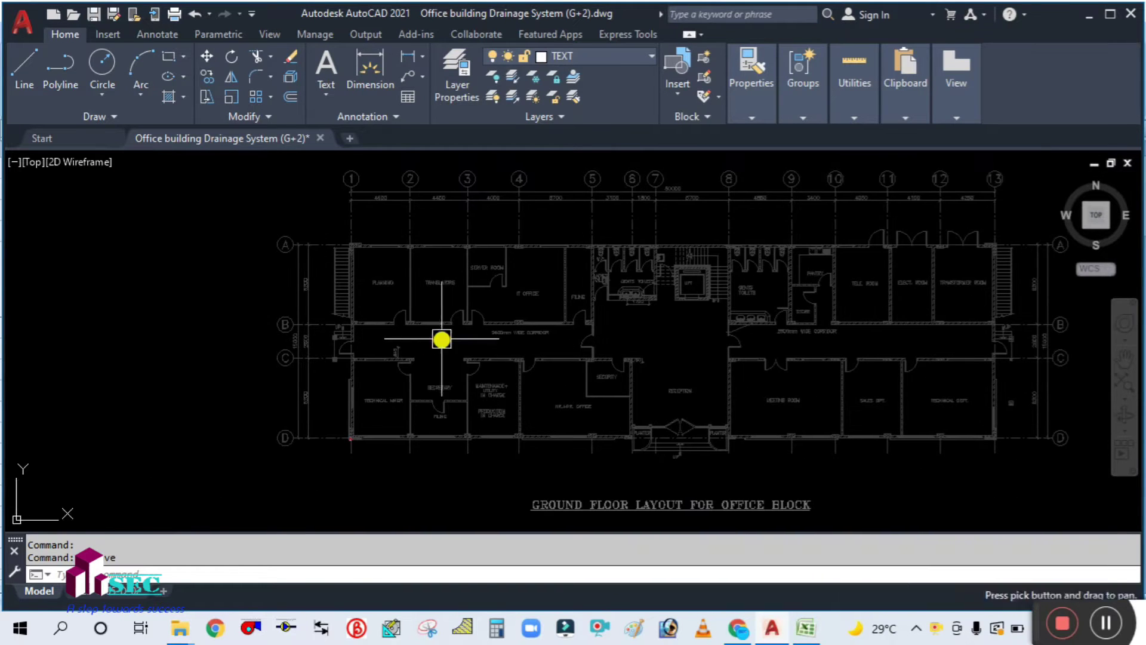
scroll(608, 261, "up", 5)
scroll(413, 366, "down", 5)
scroll(409, 376, "up", 3)
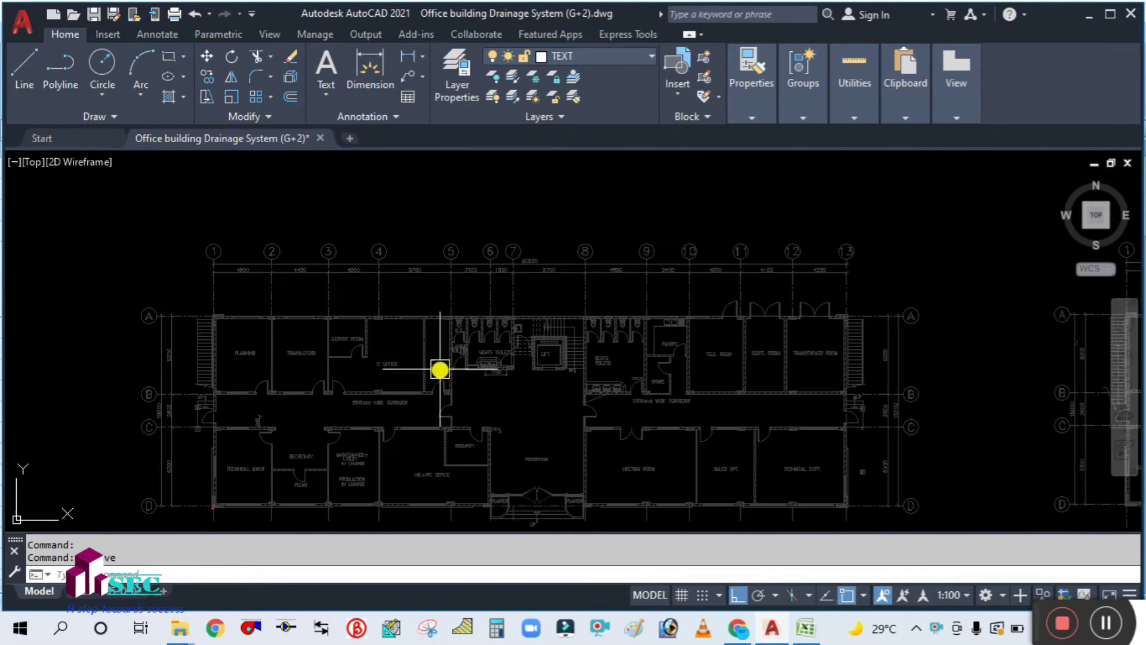
scroll(469, 354, "down", 3)
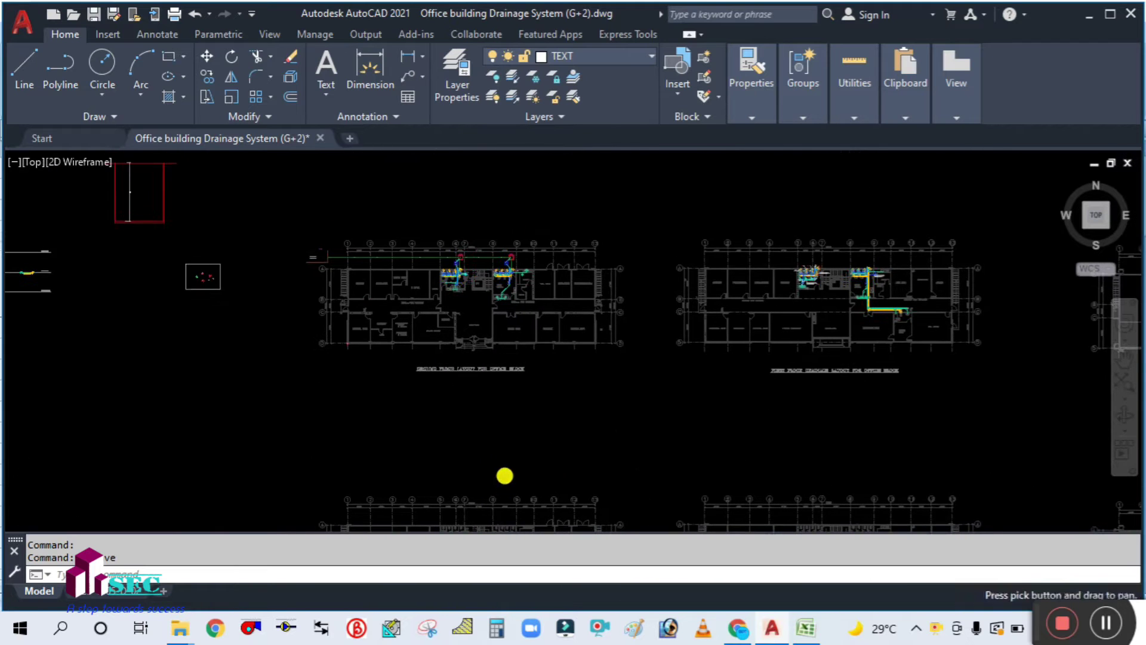
Step: Examine the ground and first floor drainage layouts, including the piping around the gents toilets and pantry
scroll(495, 239, "up", 3)
scroll(491, 245, "down", 5)
left_click_drag(502, 258, 478, 412)
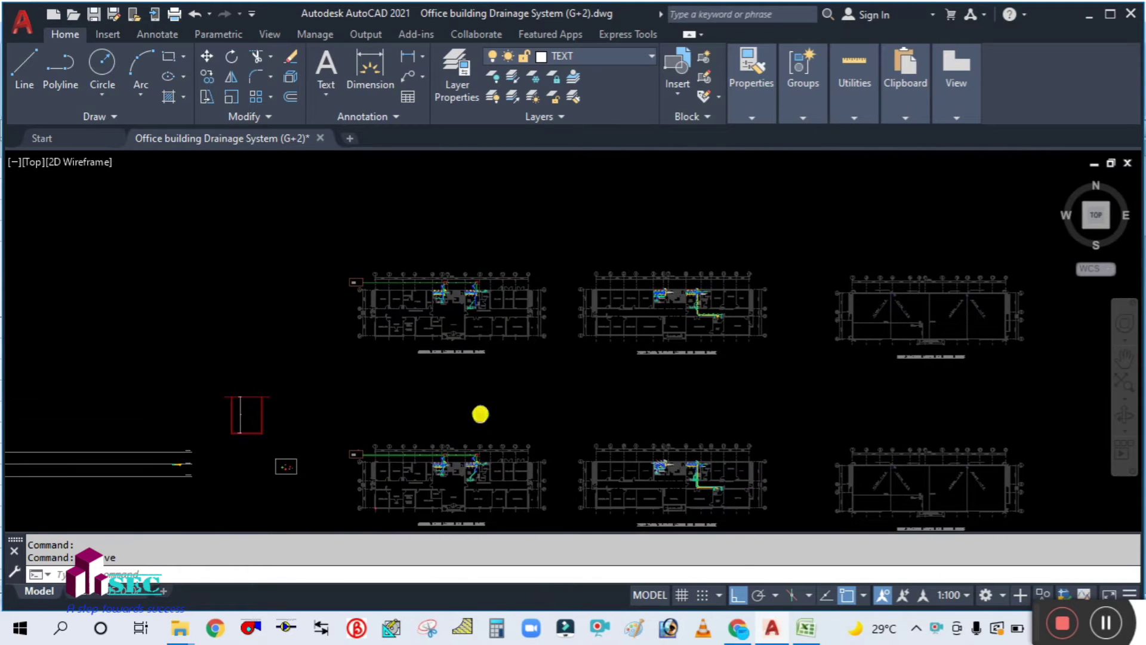
scroll(445, 286, "up", 5)
scroll(588, 334, "down", 4)
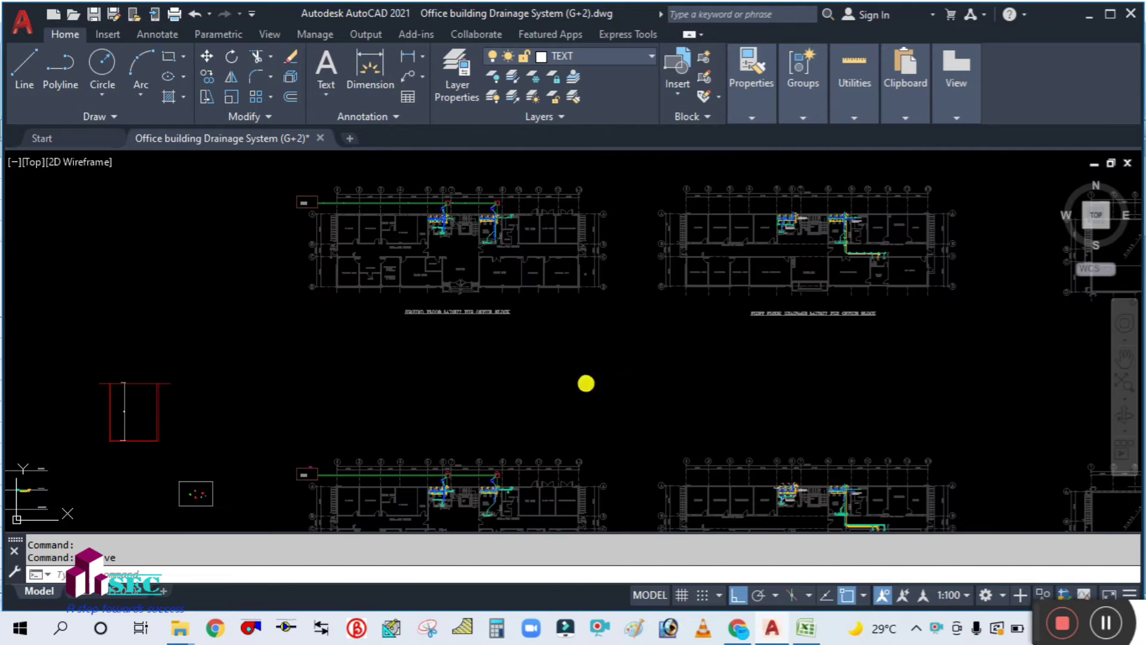
scroll(603, 270, "up", 1)
scroll(603, 270, "up", 6)
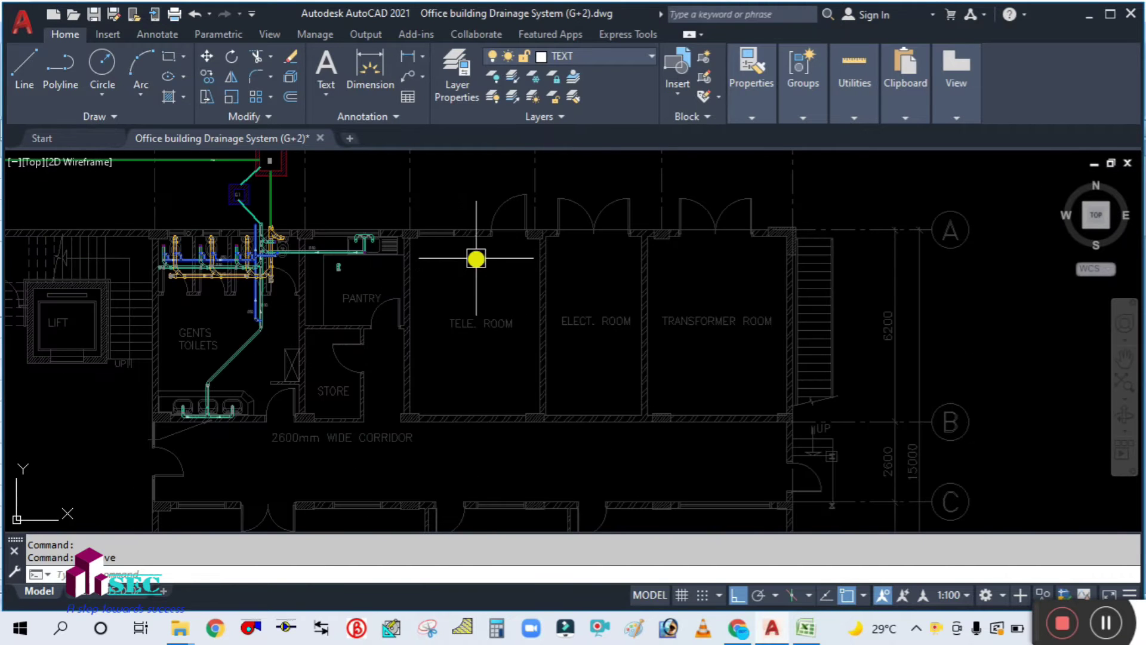
scroll(514, 284, "up", 2)
scroll(542, 284, "down", 6)
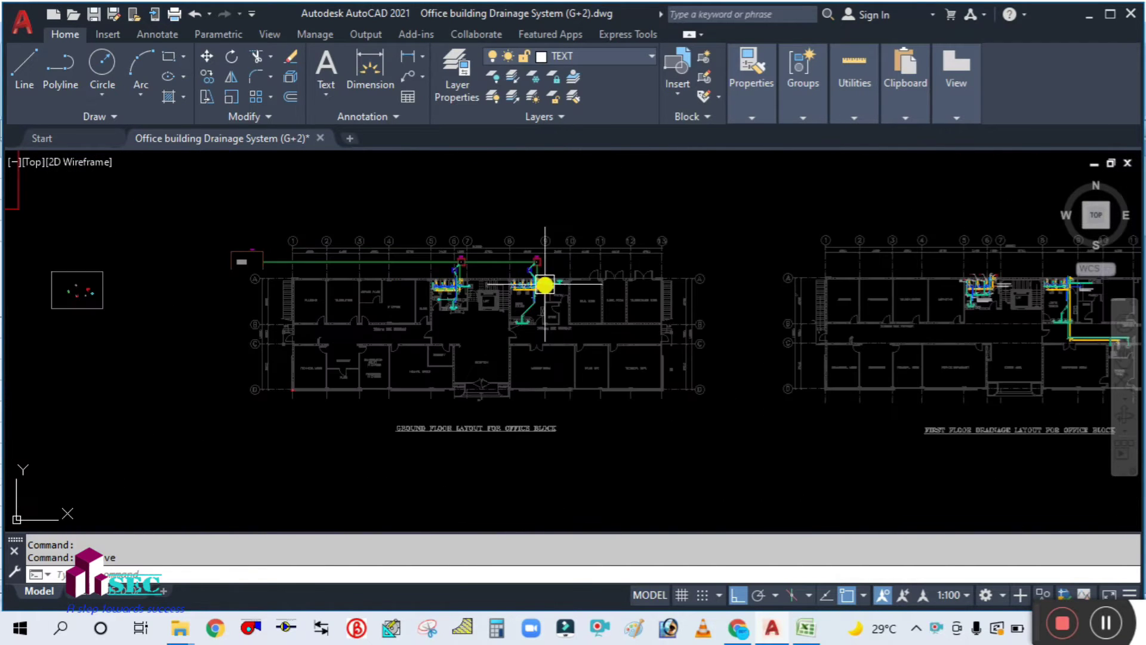
scroll(515, 227, "up", 1)
scroll(515, 226, "down", 2)
scroll(486, 241, "up", 2)
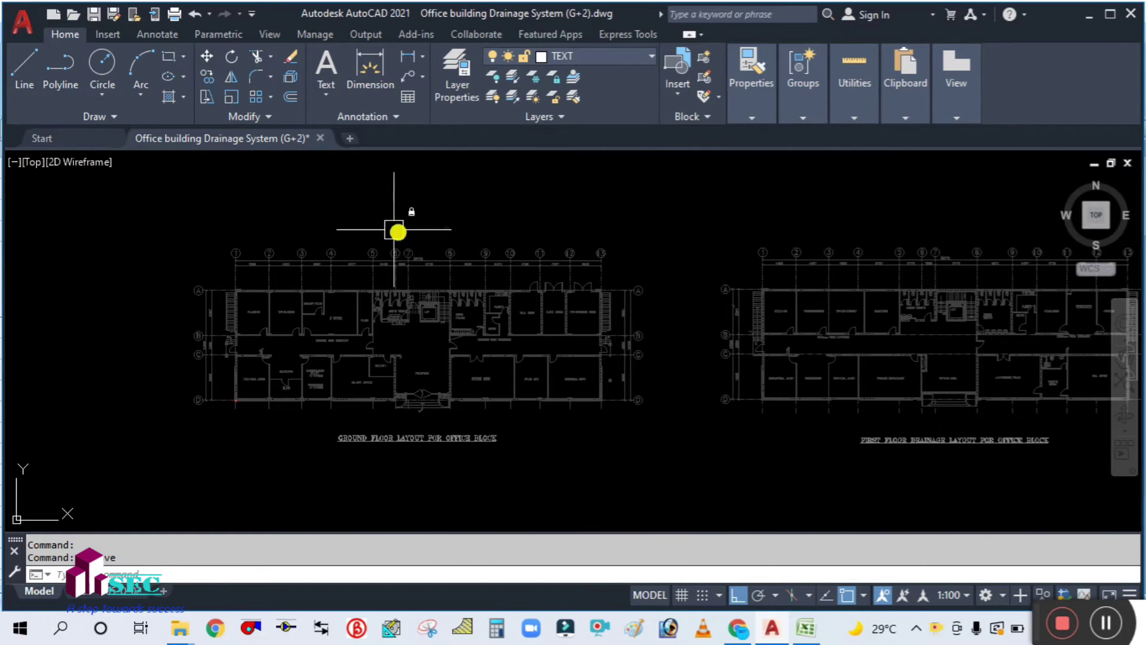
Step: Inspect the IT office, filing room, toilets and corridor areas on the plain ground floor layout
scroll(418, 282, "up", 2)
scroll(604, 243, "up", 1)
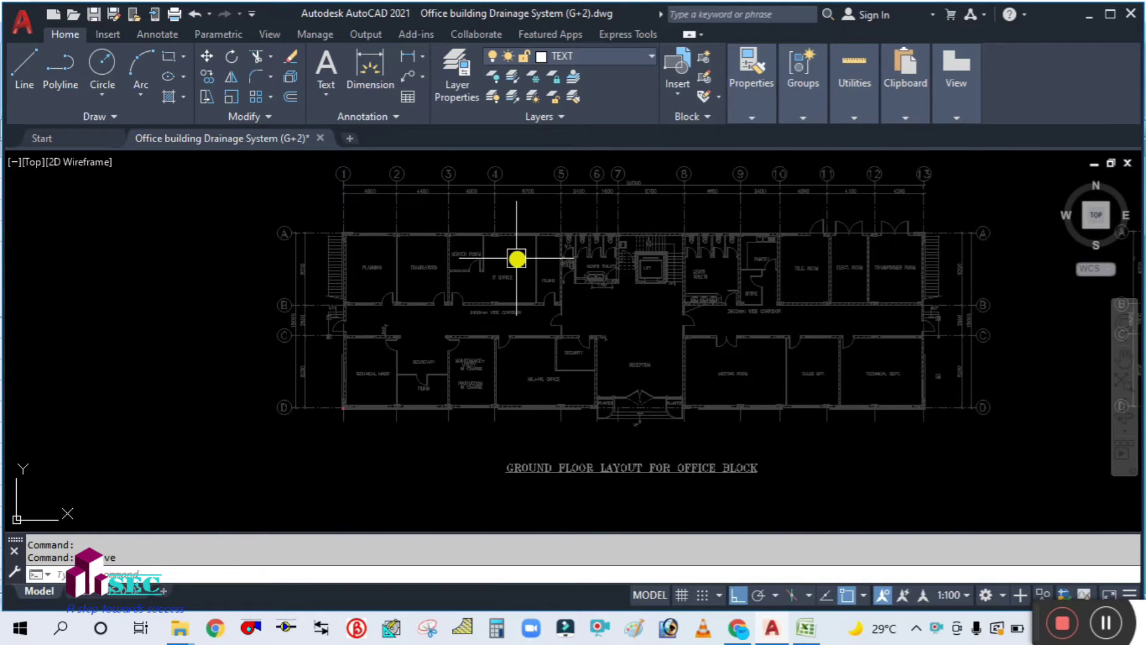
scroll(515, 258, "up", 1)
scroll(639, 260, "up", 4)
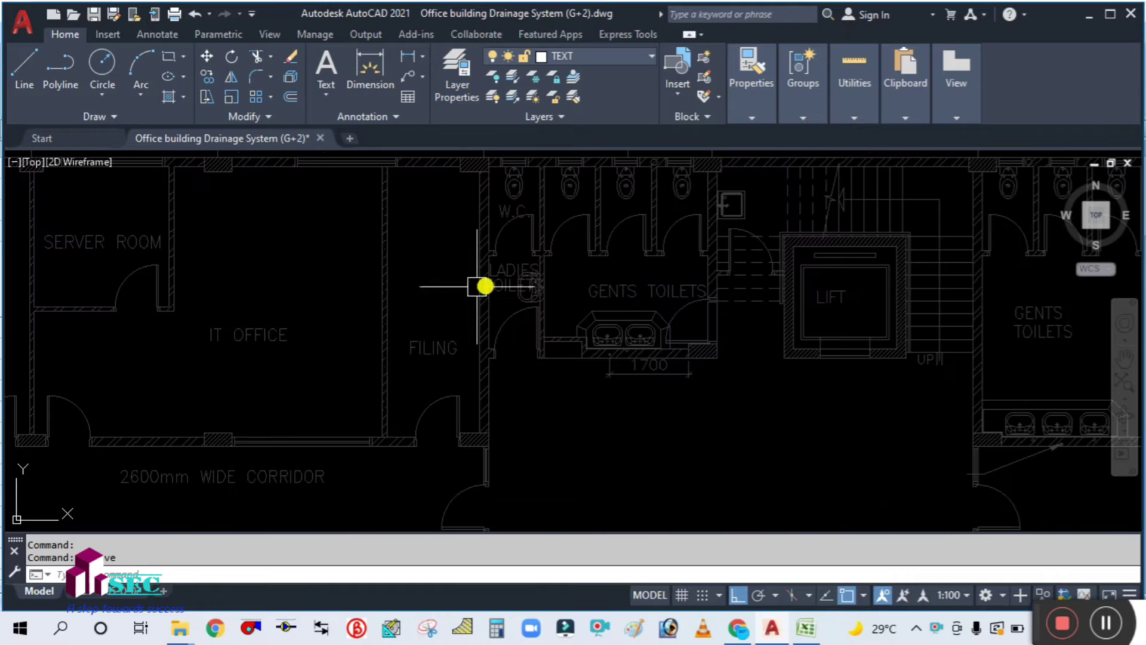
scroll(457, 301, "down", 2)
left_click_drag(322, 317, 345, 384)
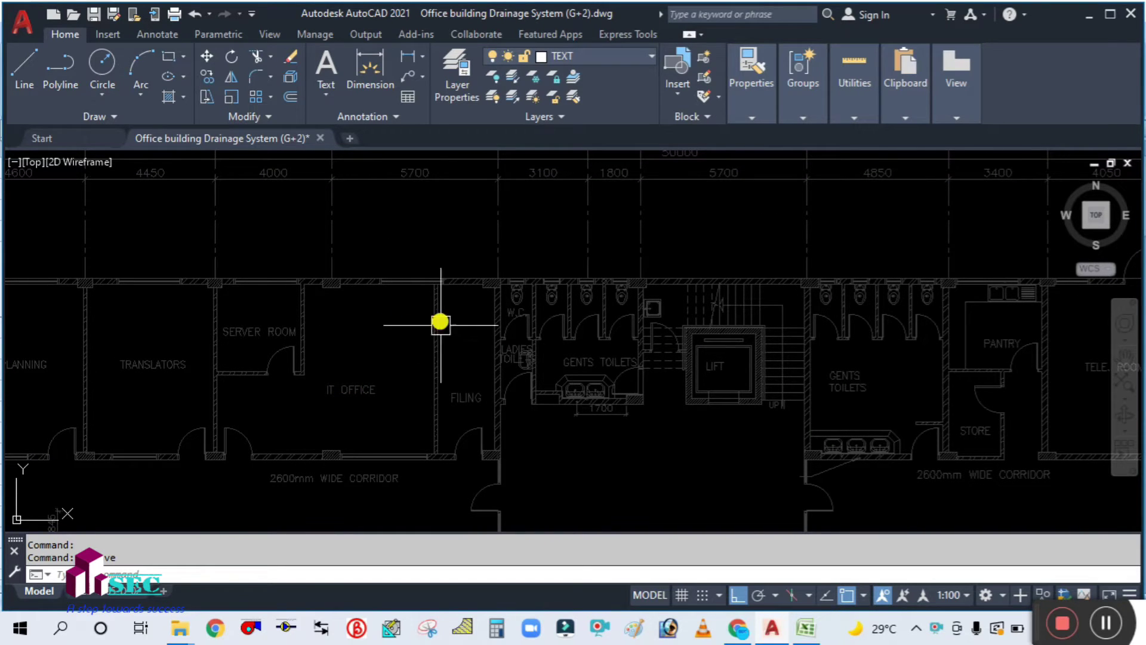
left_click_drag(443, 407, 440, 299)
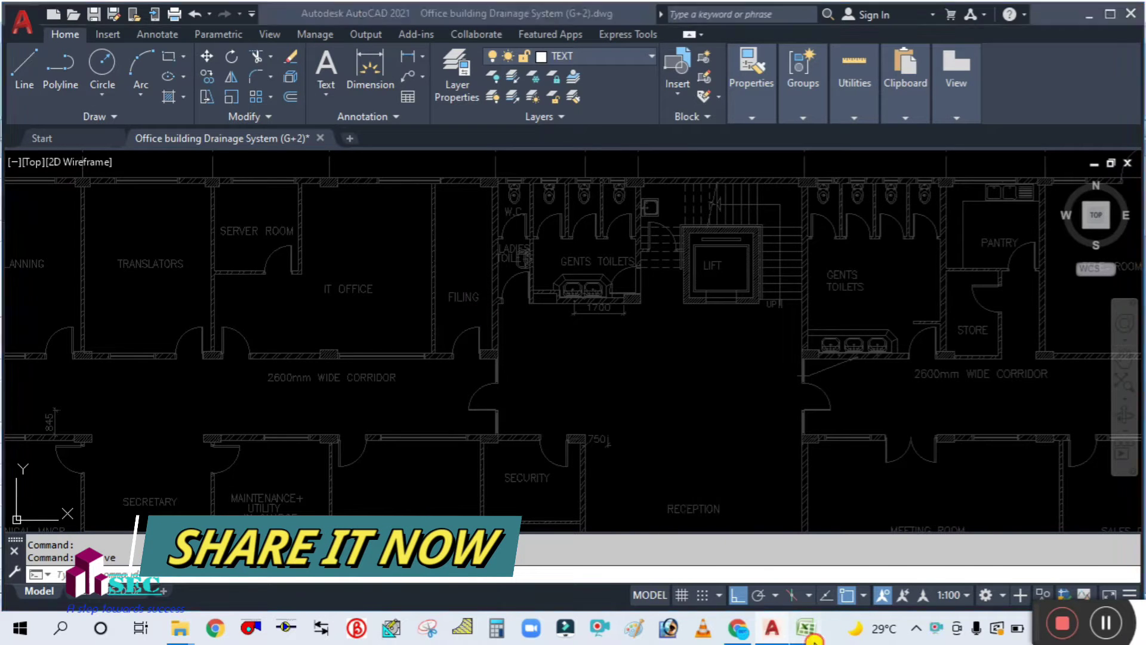
Step: Switch to Excel and view the water tank sizing table for the two storey commercial office building
key("alt+Tab")
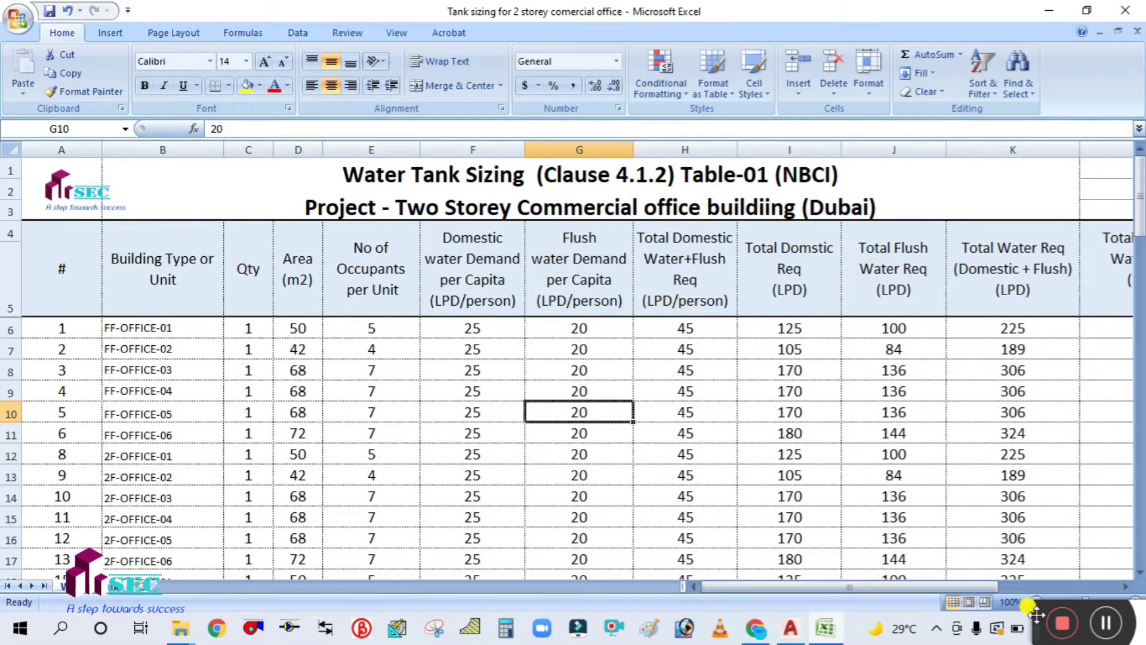
left_click_drag(1036, 615, 1071, 618)
left_click(582, 405)
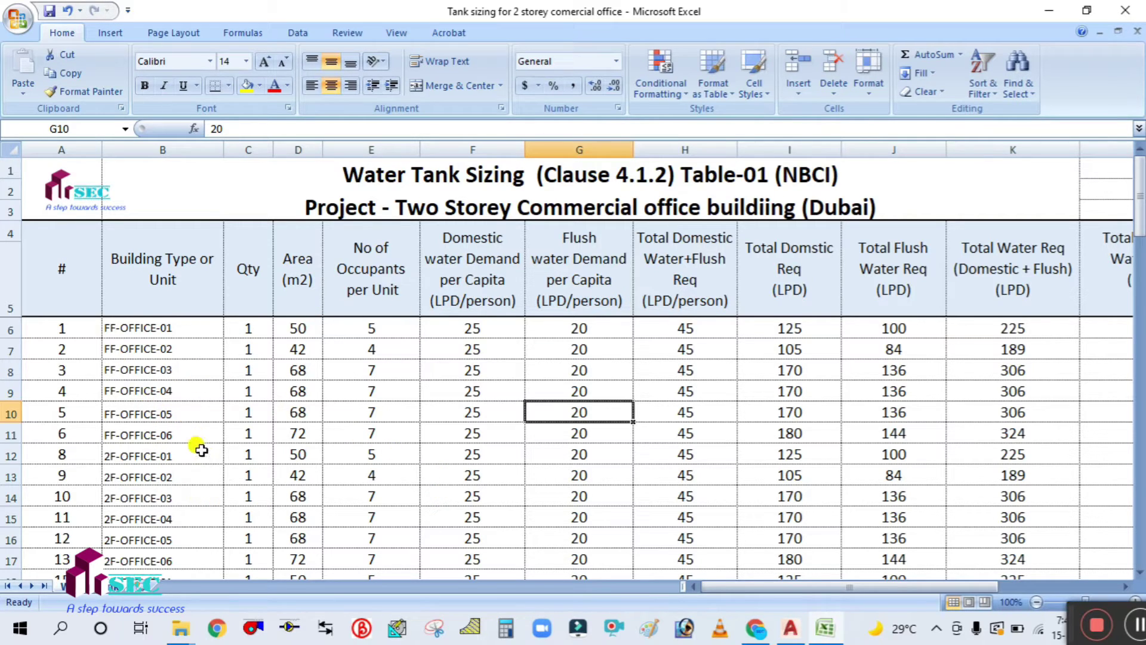
Step: Switch to AutoCAD and review the rooms of the whole ground floor layout
left_click(788, 626)
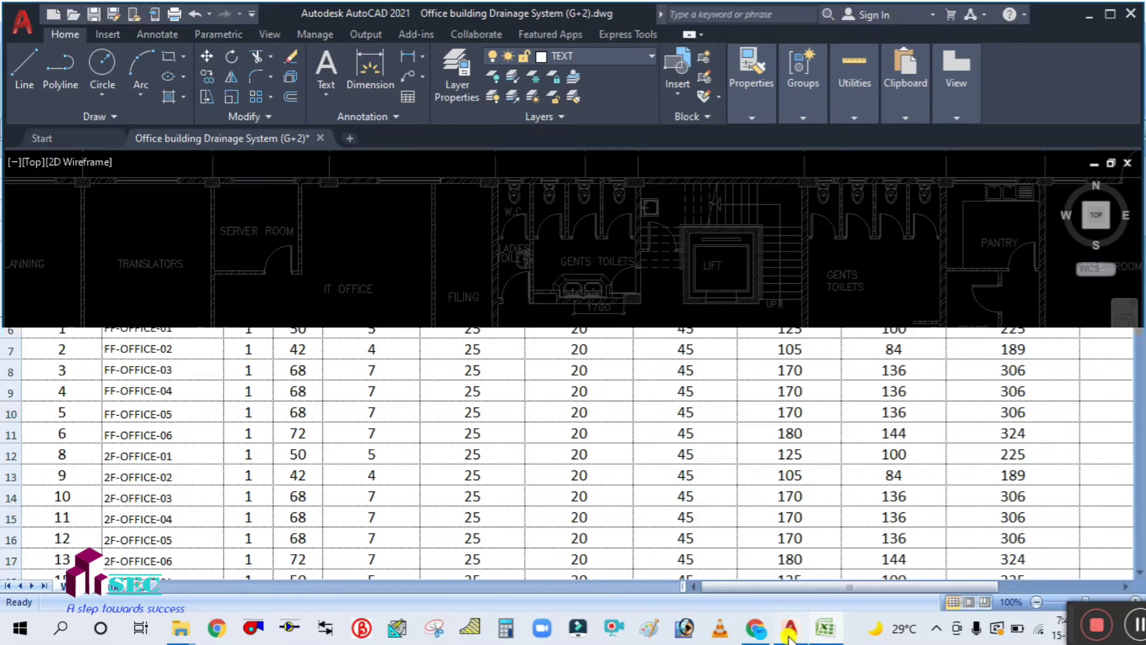
scroll(615, 350, "down", 5)
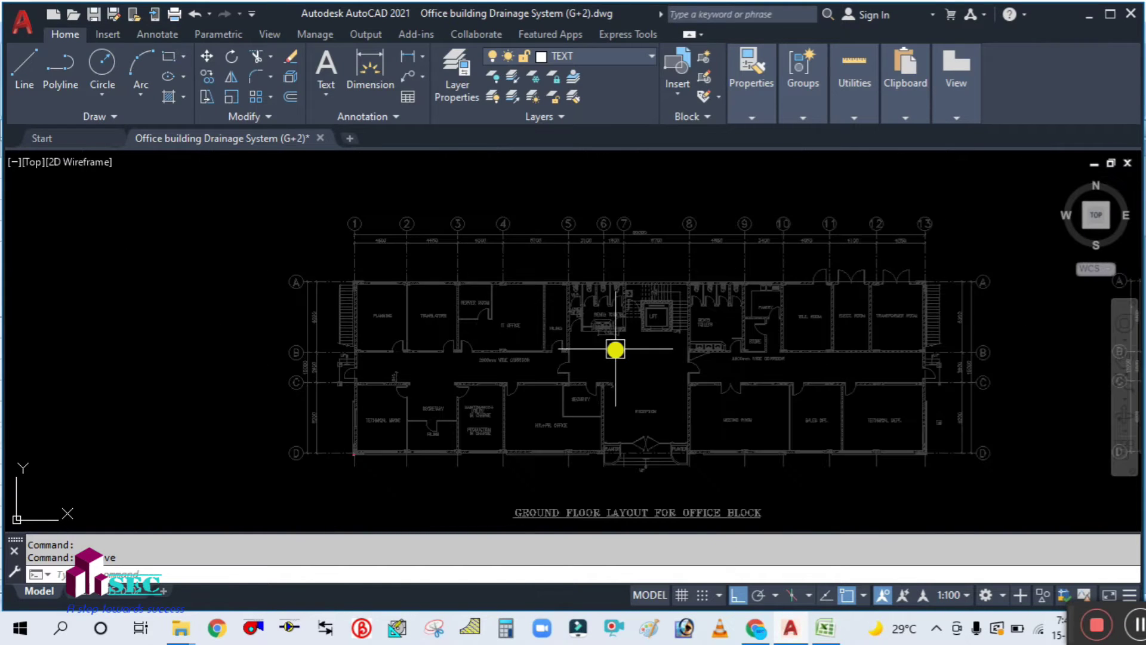
scroll(527, 353, "up", 5)
scroll(634, 382, "down", 4)
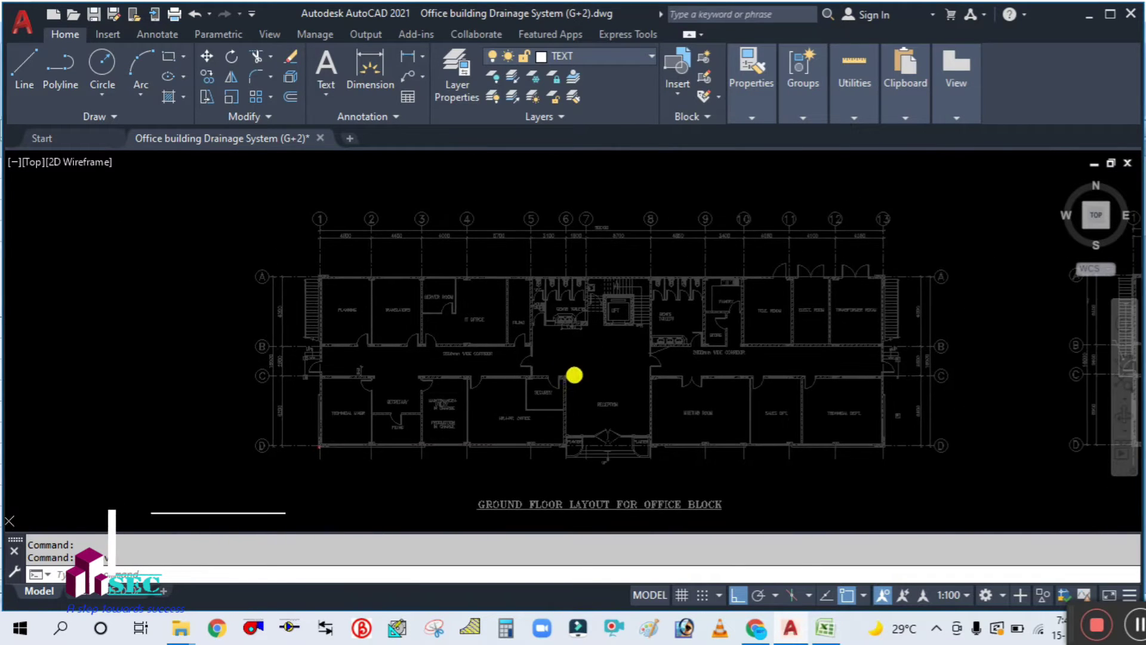
scroll(575, 376, "up", 3)
left_click_drag(557, 349, 543, 379)
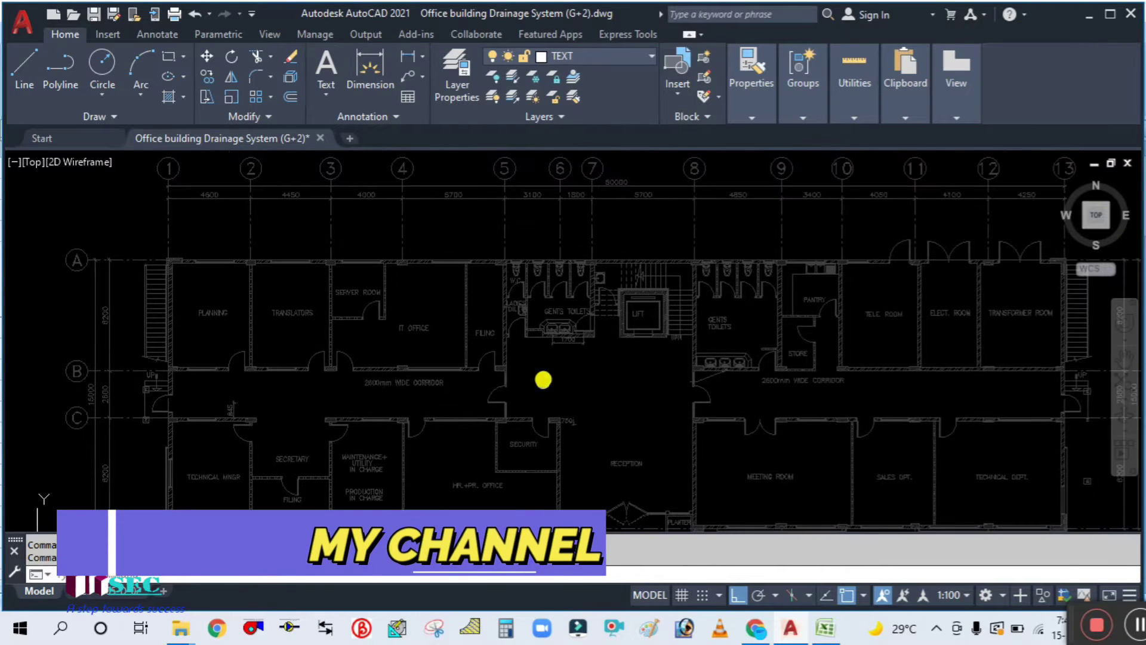
Step: Switch to Excel and check the area entry of the VISITORS (10%) row in the tank sizing table
left_click(824, 629)
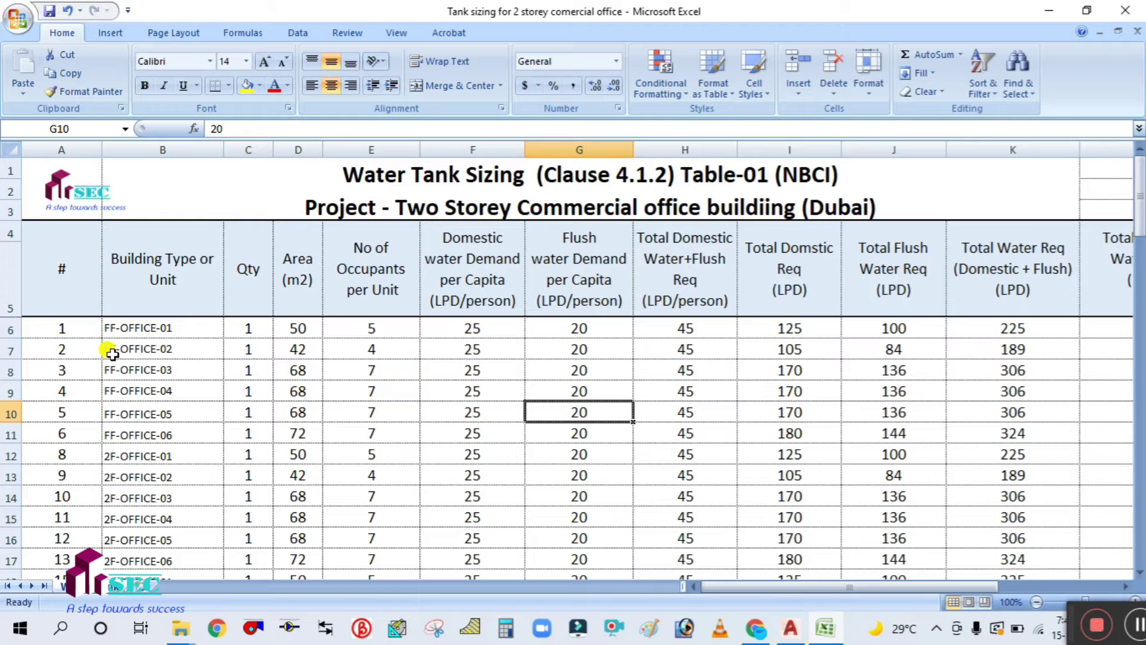
scroll(248, 405, "down", 6)
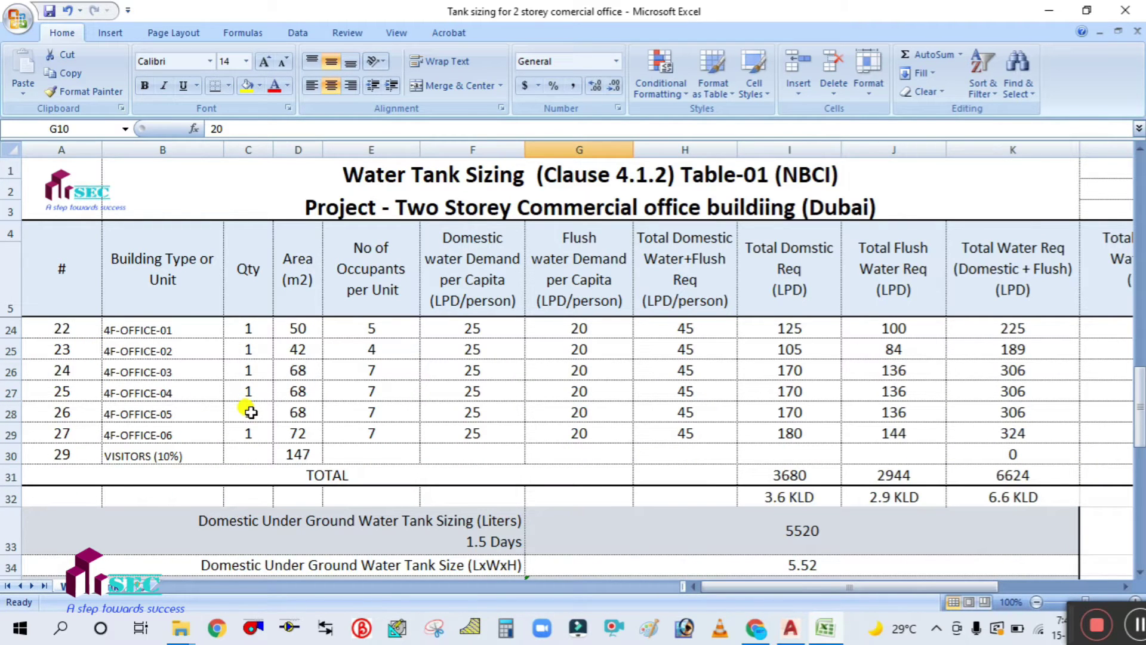
double_click(288, 456)
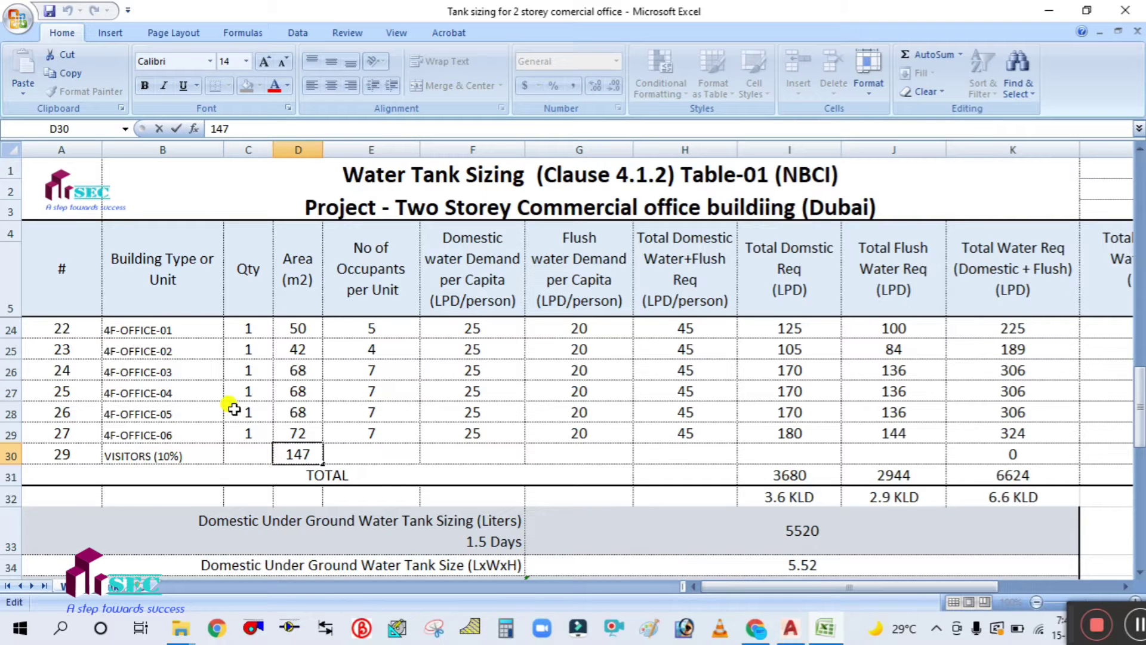
key("Escape")
scroll(393, 430, "up", 6)
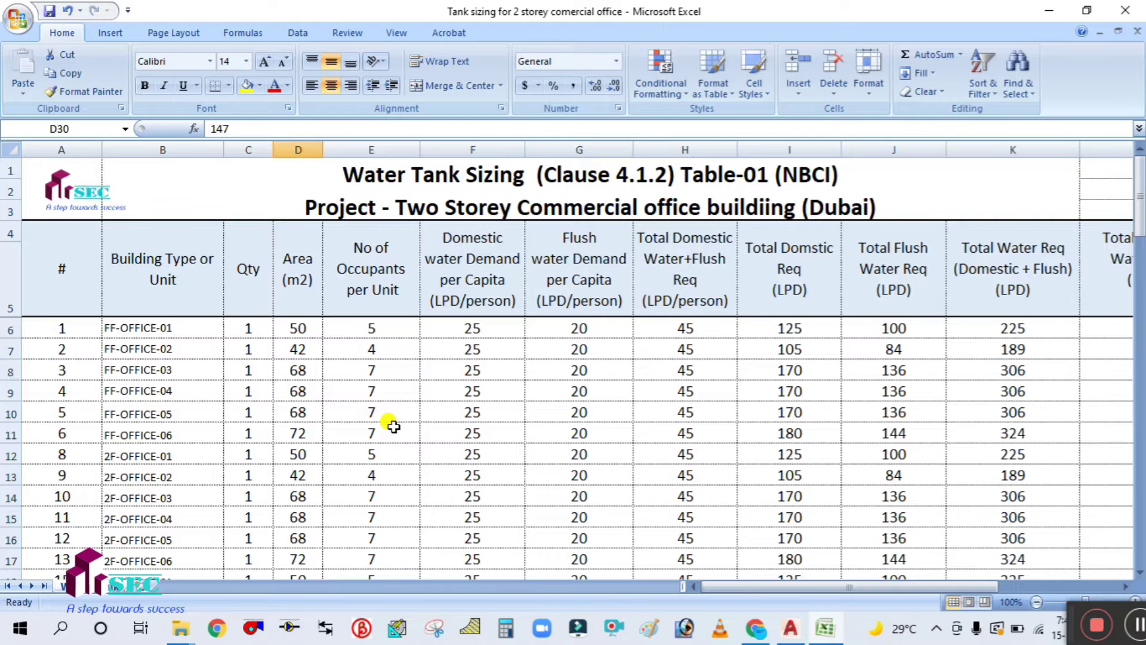
Step: Review the office rows and inspect the number of occupants formula for 4F-OFFICE-04
scroll(394, 427, "down", 2)
scroll(341, 437, "down", 3)
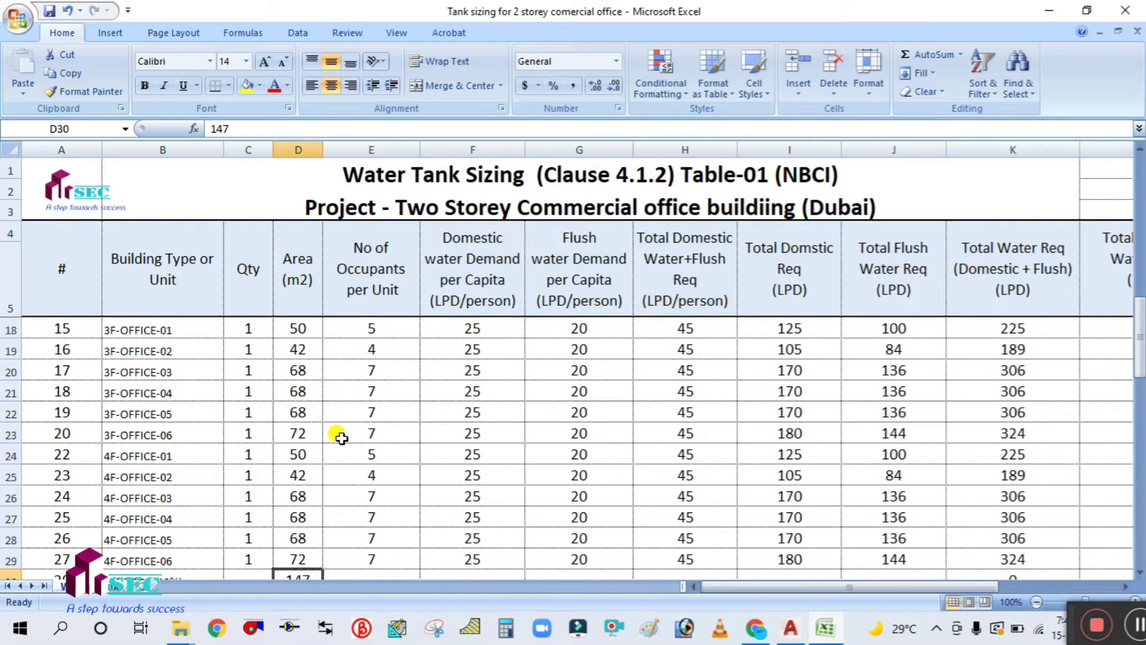
scroll(341, 438, "up", 4)
scroll(341, 438, "up", 1)
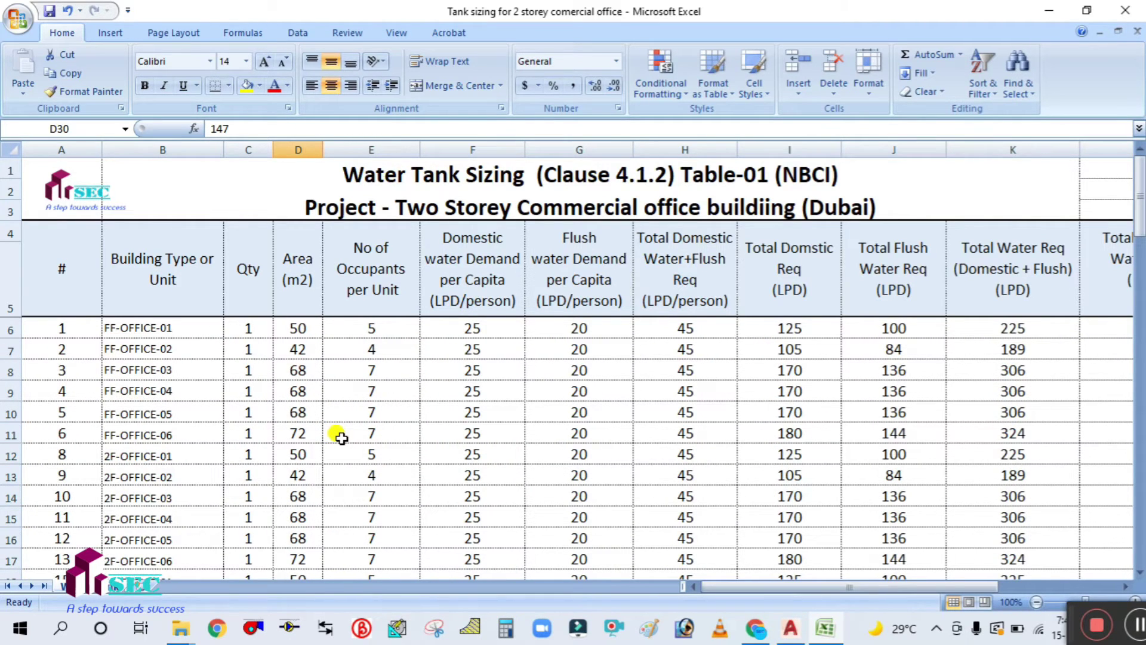
key("Right")
key("Up")
key("Up")
key("Up")
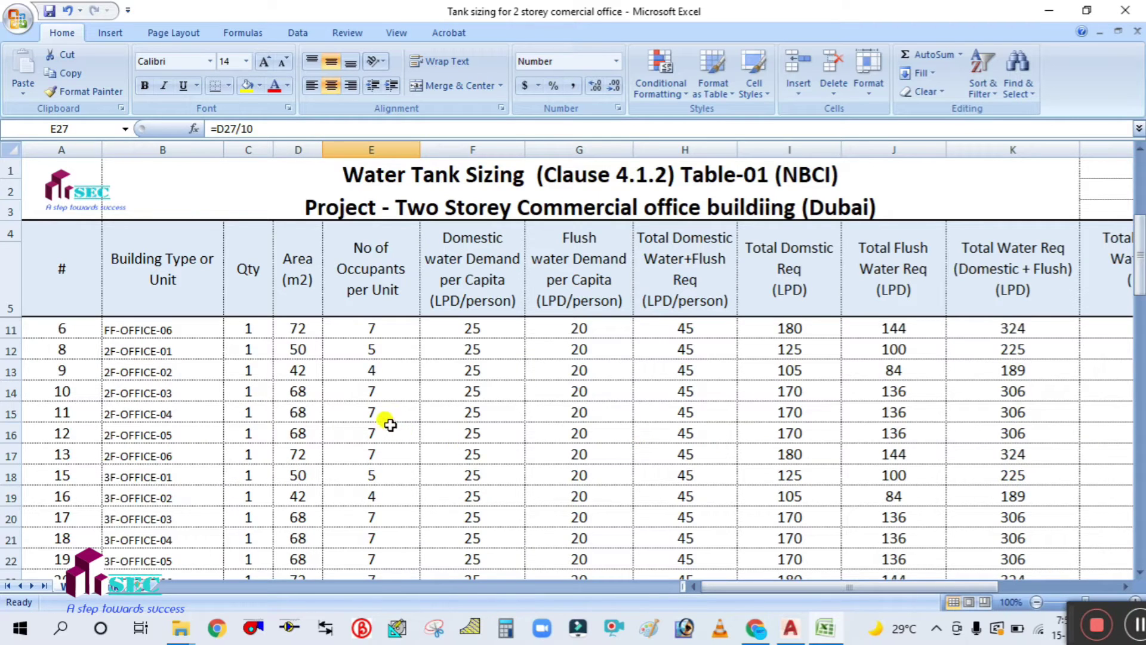
scroll(293, 404, "up", 4)
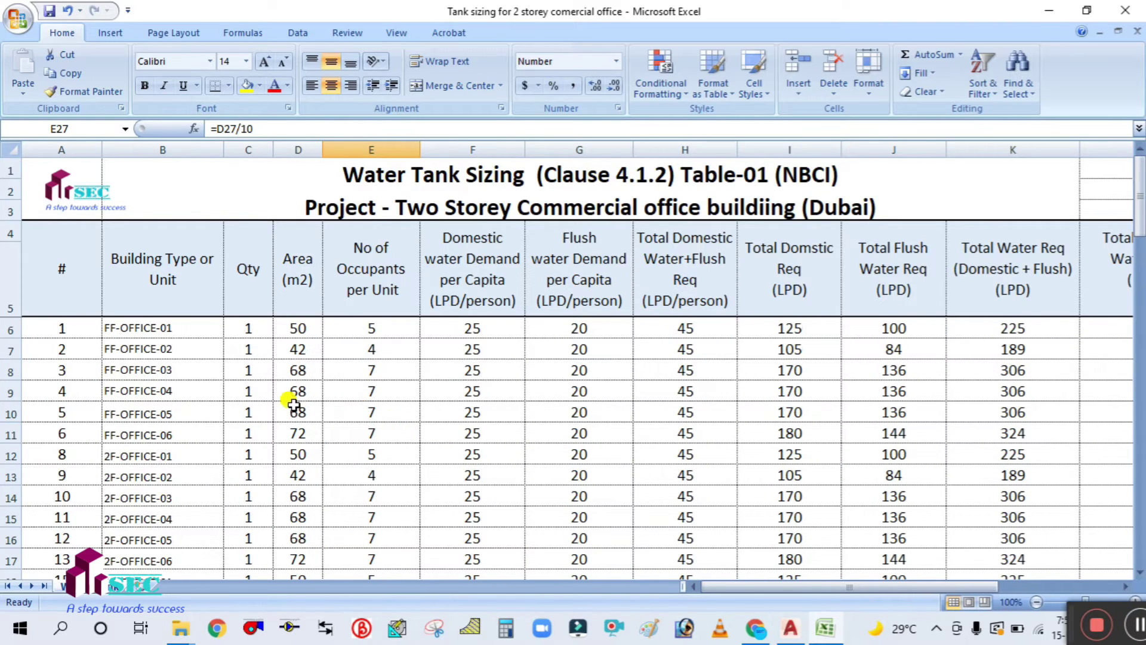
Step: Clear the building unit names from FF-OFFICE-02 through 4F-OFFICE-06, cells B7 to B29
left_click(70, 345)
left_click(119, 495)
left_click_drag(160, 349, 181, 520)
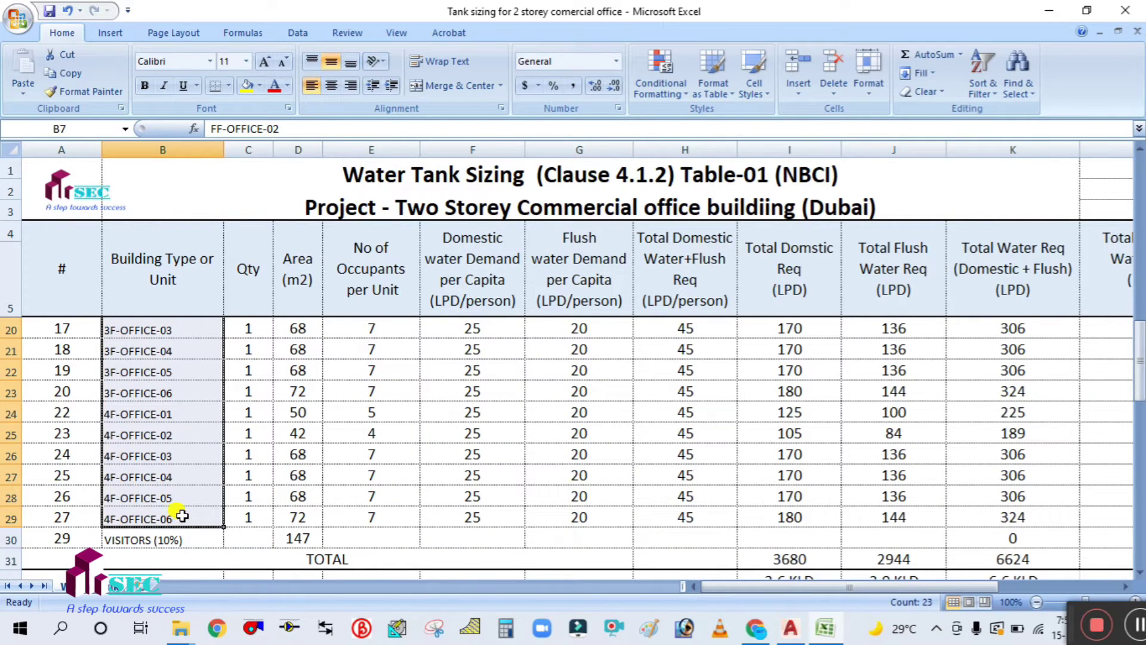
key("Delete")
scroll(189, 460, "up", 5)
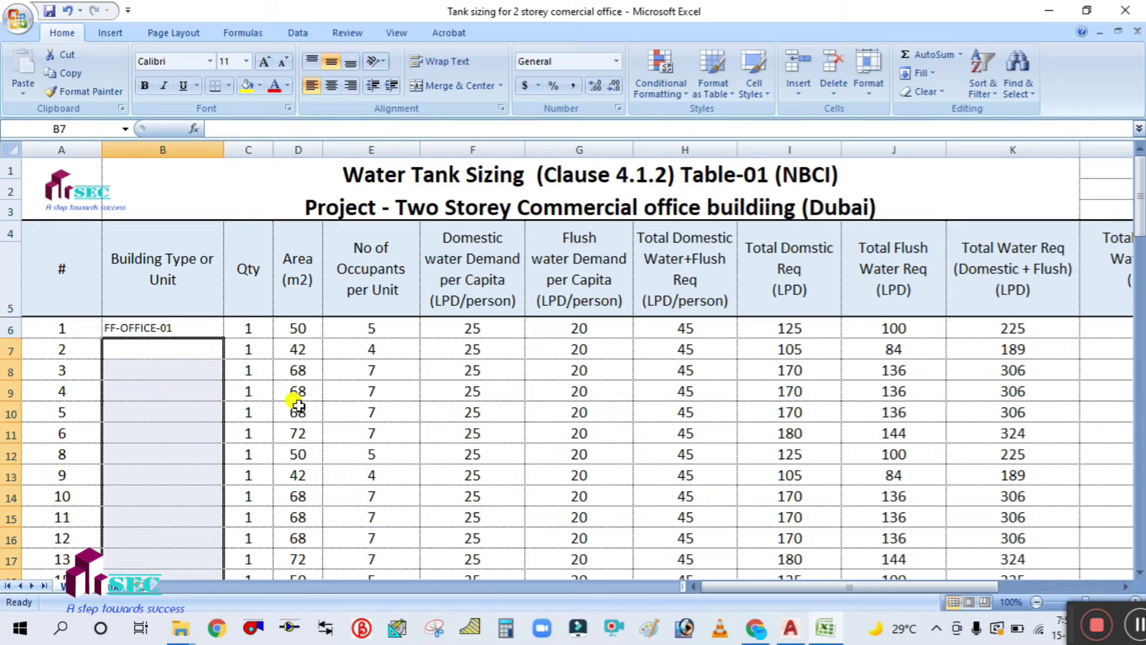
Step: Clear the area values in cells D7 to D30, including the visitors row
left_click(298, 405)
left_click_drag(294, 349, 296, 468)
key("Delete")
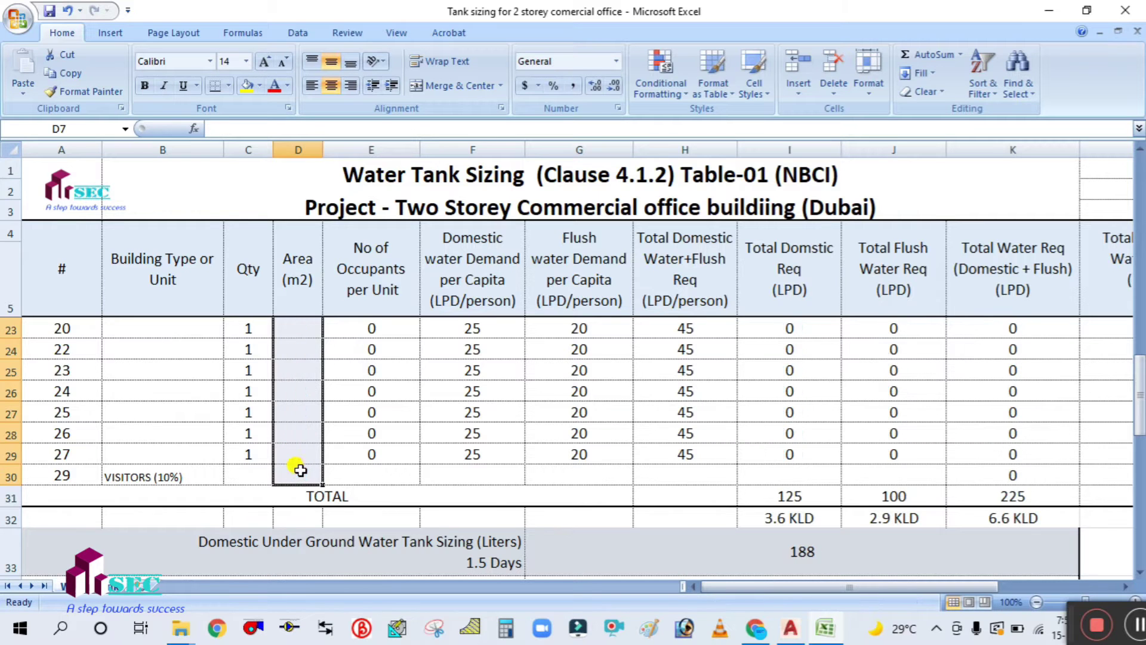
scroll(291, 442, "up", 6)
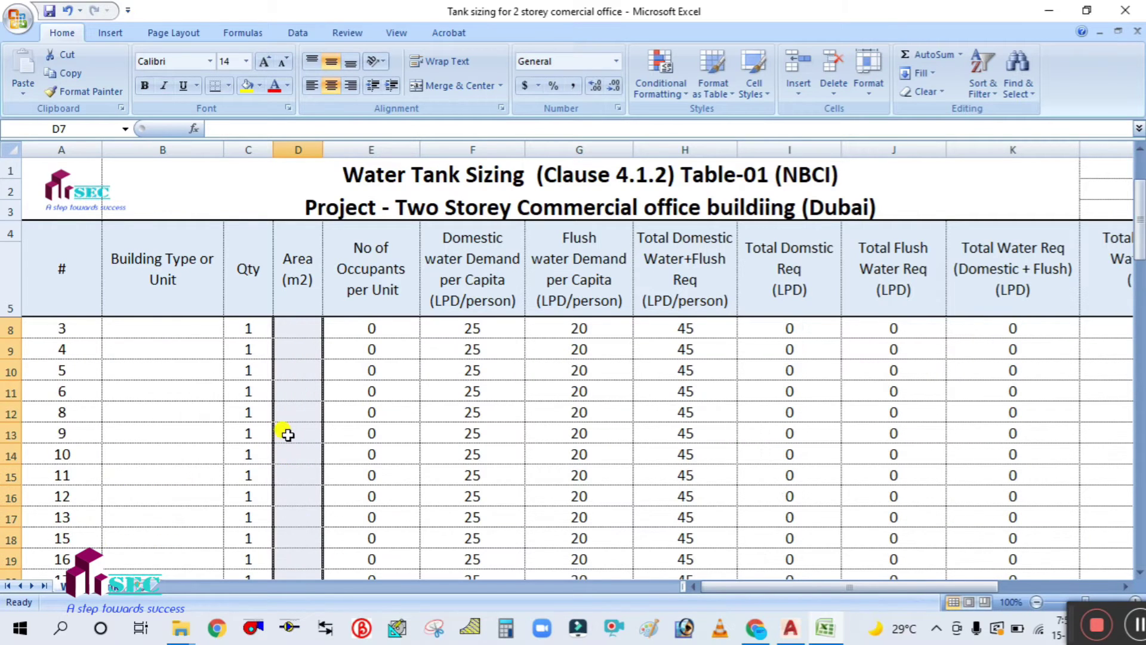
left_click(422, 459)
Step: Switch to AutoCAD and examine the planning, translators and neighbouring rooms on the ground floor layout
left_click(790, 628)
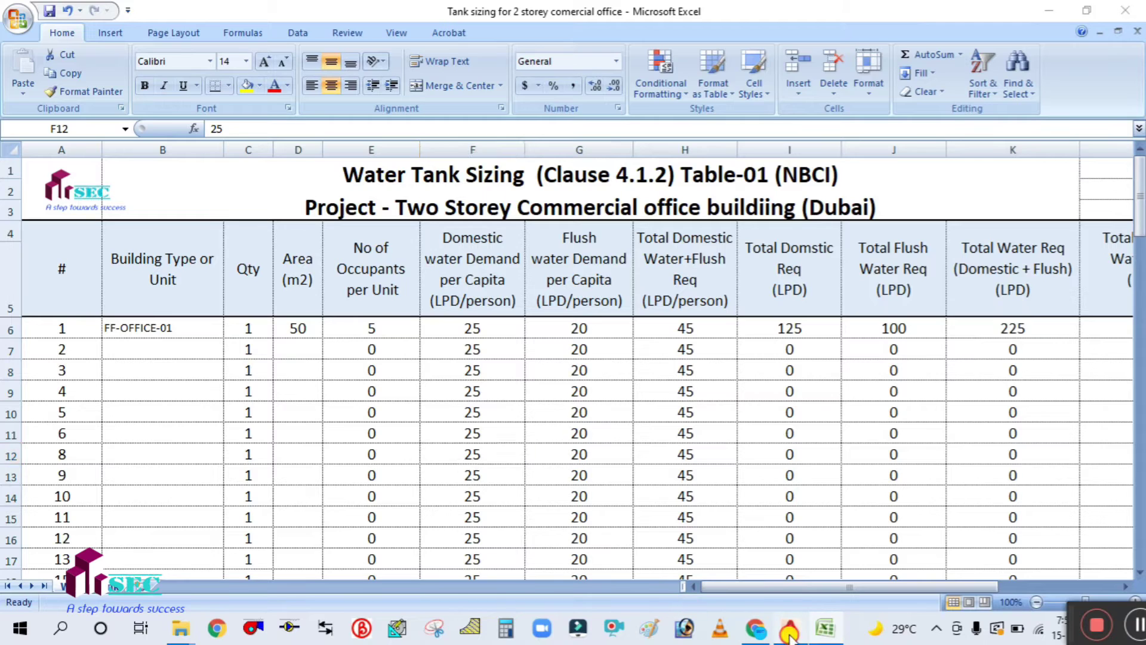
scroll(578, 370, "down", 5)
scroll(575, 451, "up", 4)
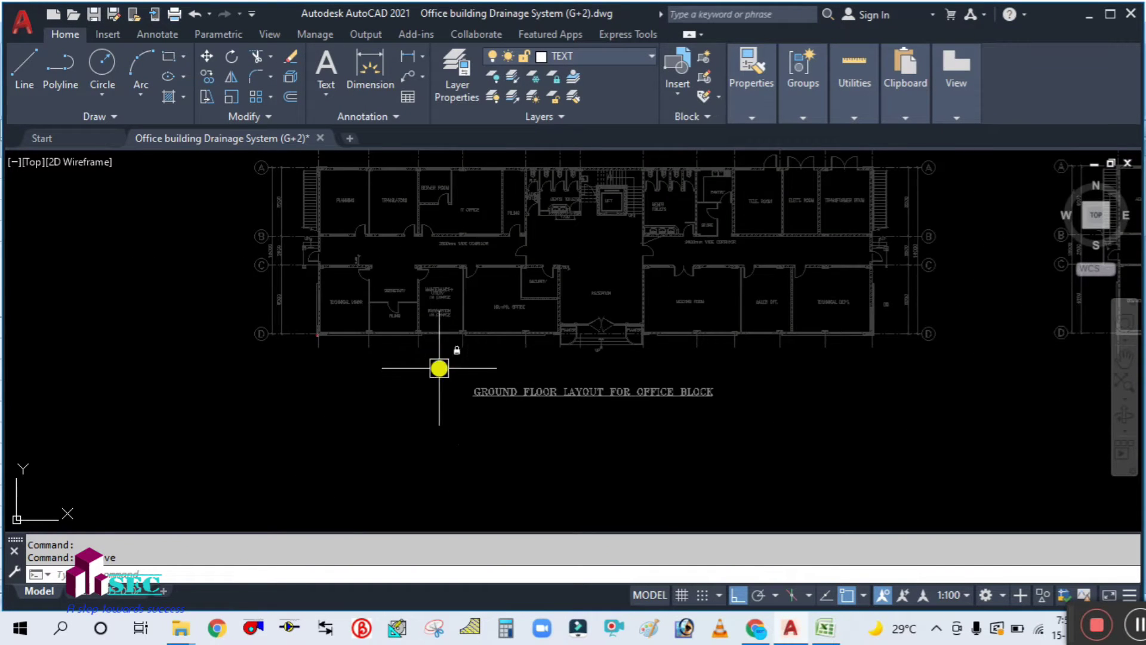
scroll(454, 364, "up", 4)
scroll(593, 430, "down", 4)
scroll(427, 217, "up", 4)
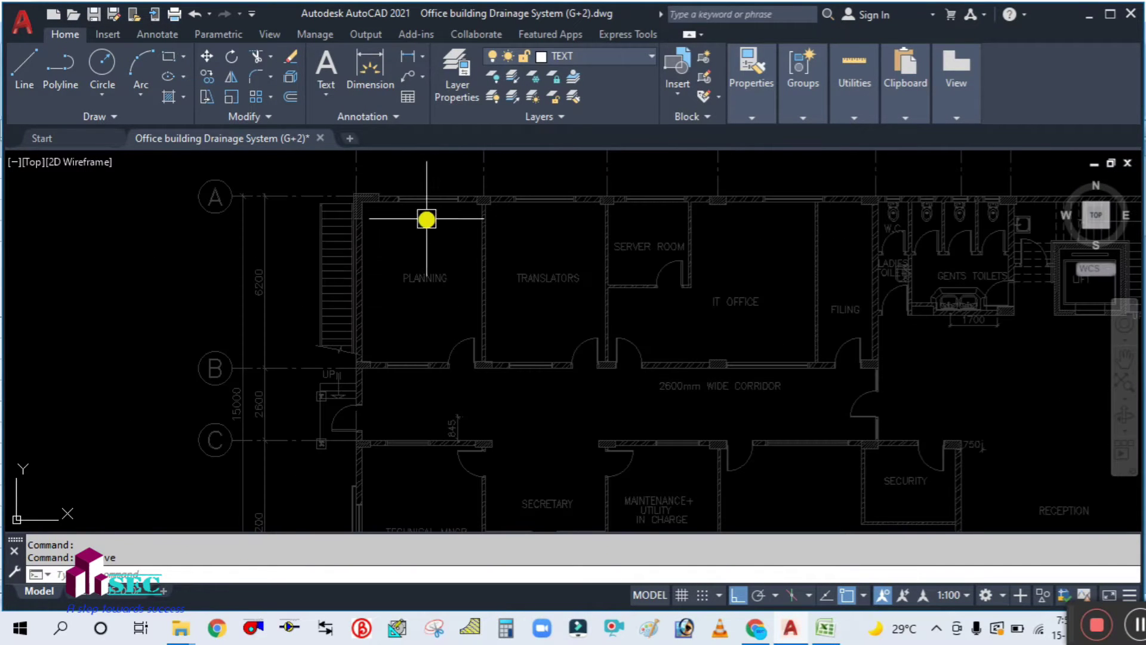
scroll(381, 302, "up", 2)
scroll(382, 301, "down", 4)
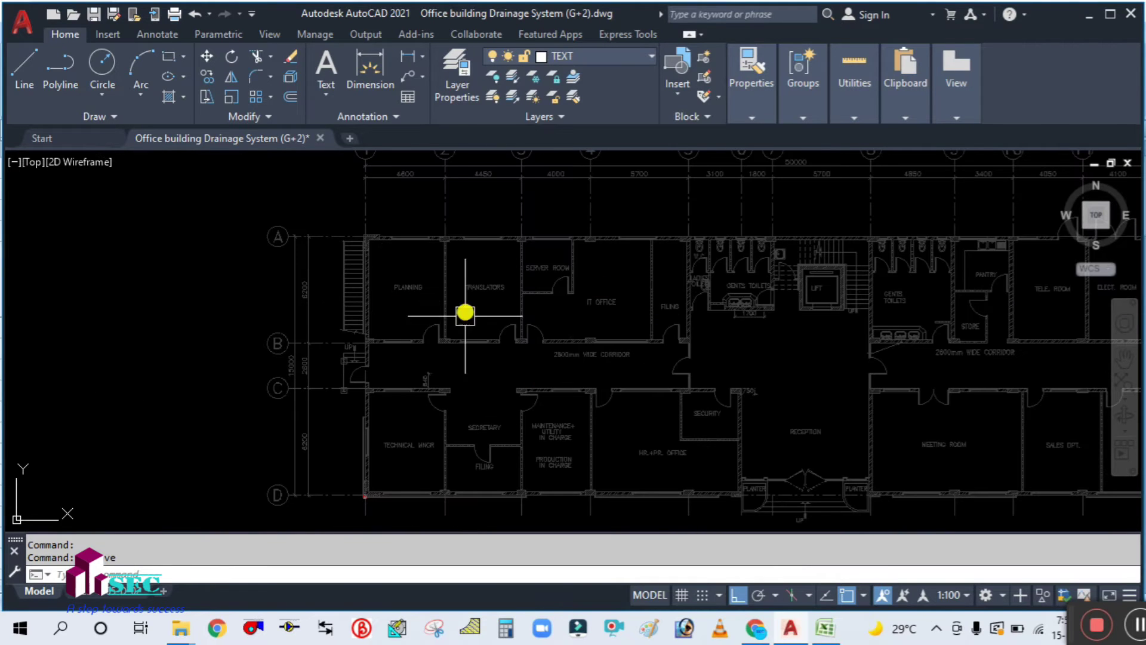
Step: Study the ground floor layout as a whole and the row of rooms from planning to filing along the corridor
scroll(565, 358, "up", 3)
scroll(278, 258, "up", 2)
left_click_drag(278, 258, 427, 374)
scroll(318, 329, "down", 3)
scroll(411, 328, "up", 2)
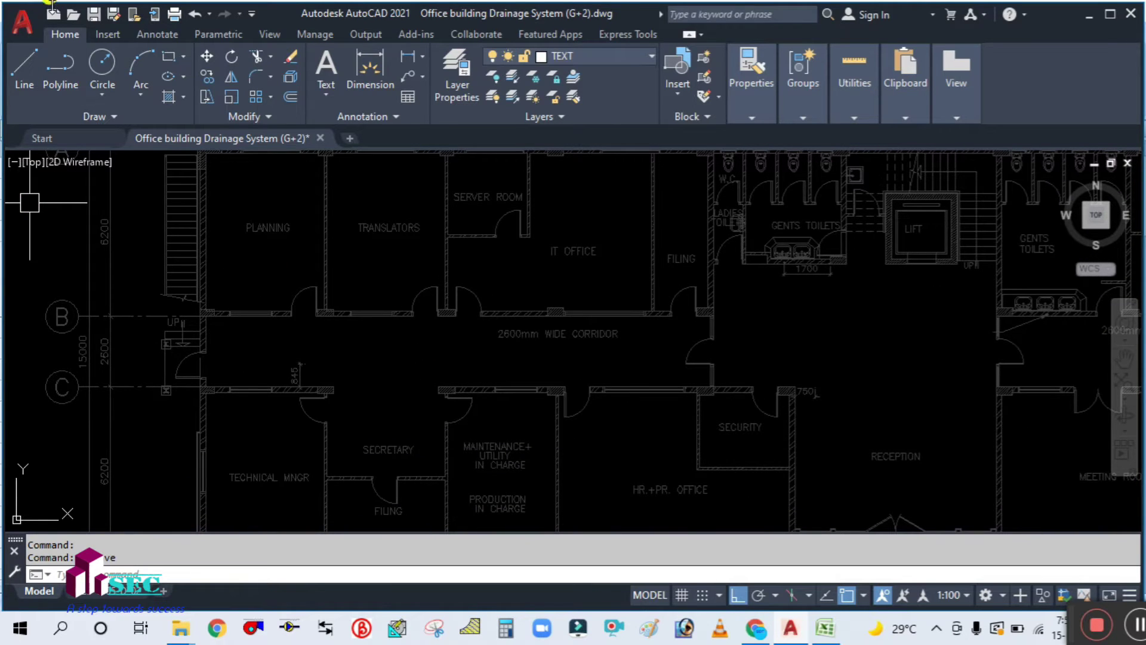
left_click_drag(443, 320, 403, 358)
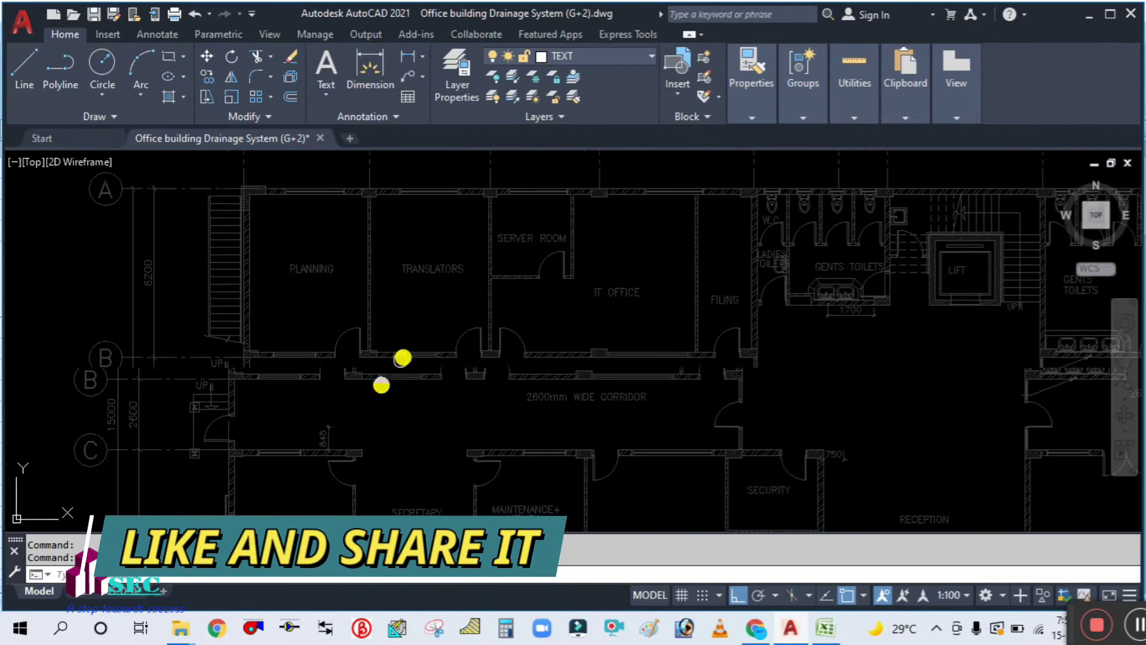
scroll(403, 358, "down", 1)
scroll(496, 344, "down", 3)
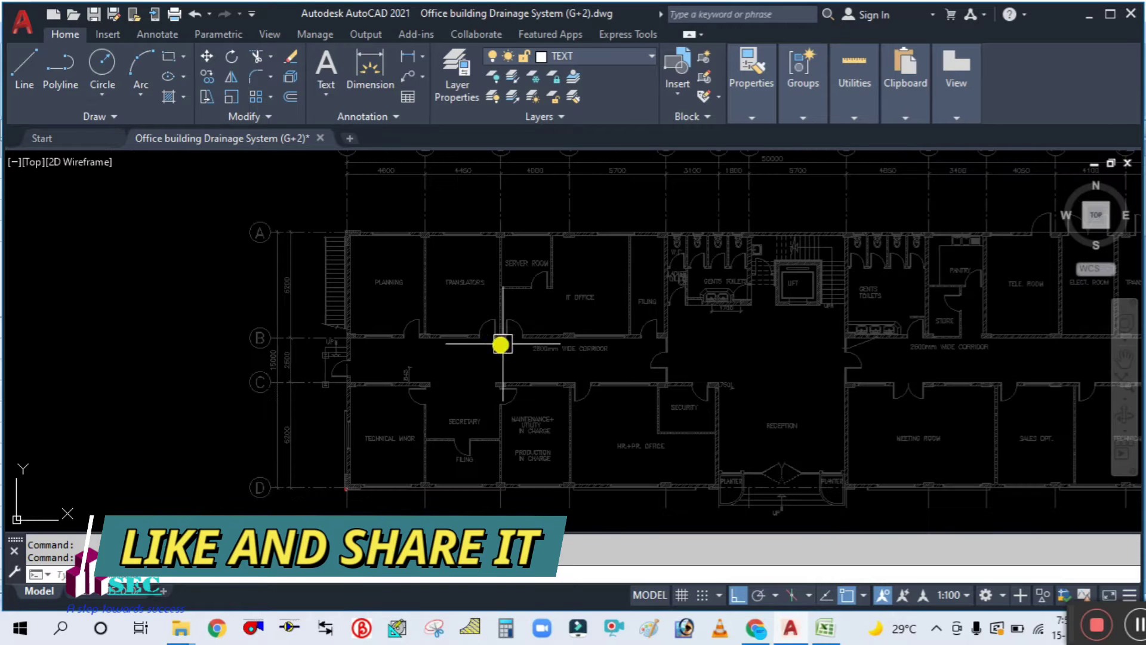
left_click_drag(597, 373, 450, 327)
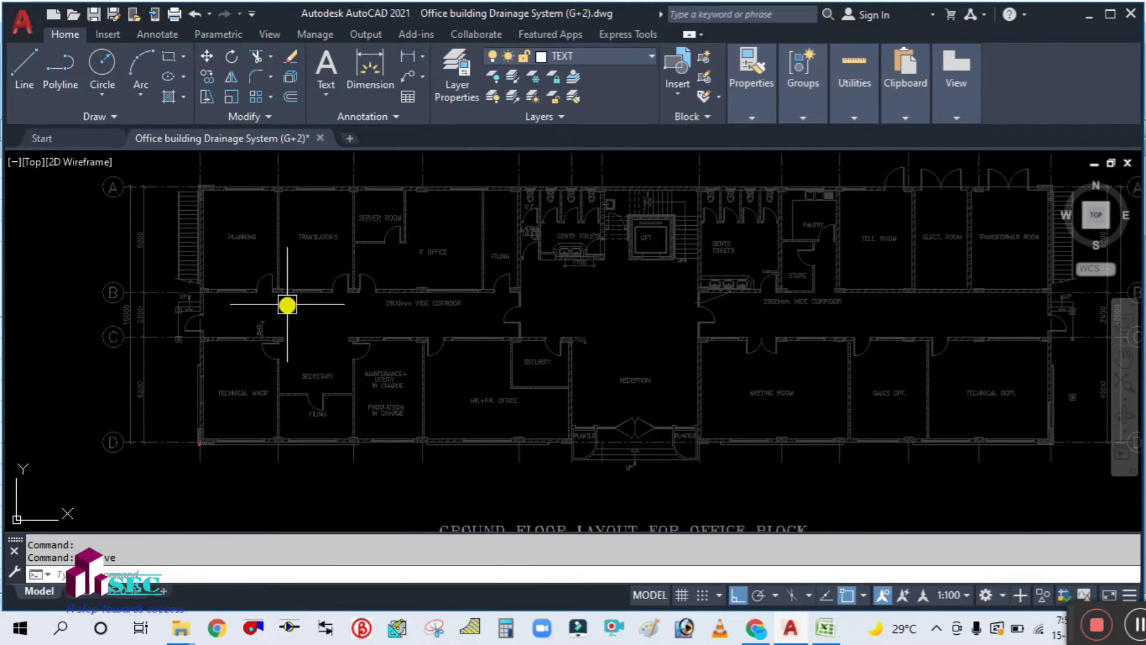
left_click_drag(287, 305, 348, 356)
scroll(274, 292, "up", 2)
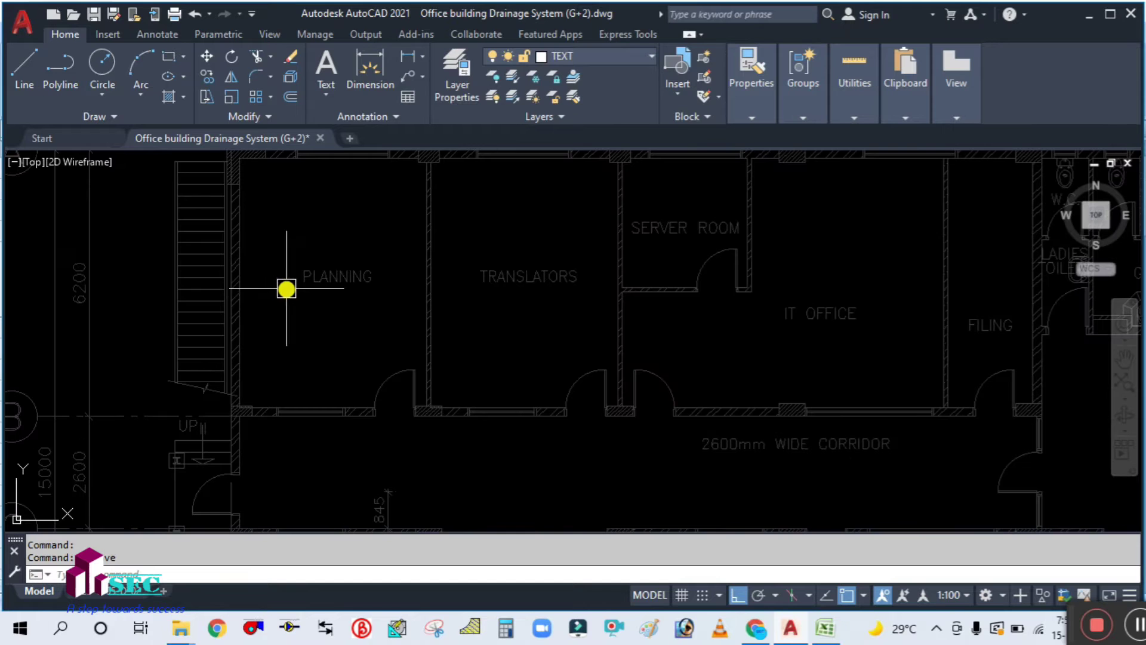
scroll(322, 320, "down", 1)
left_click_drag(323, 320, 351, 322)
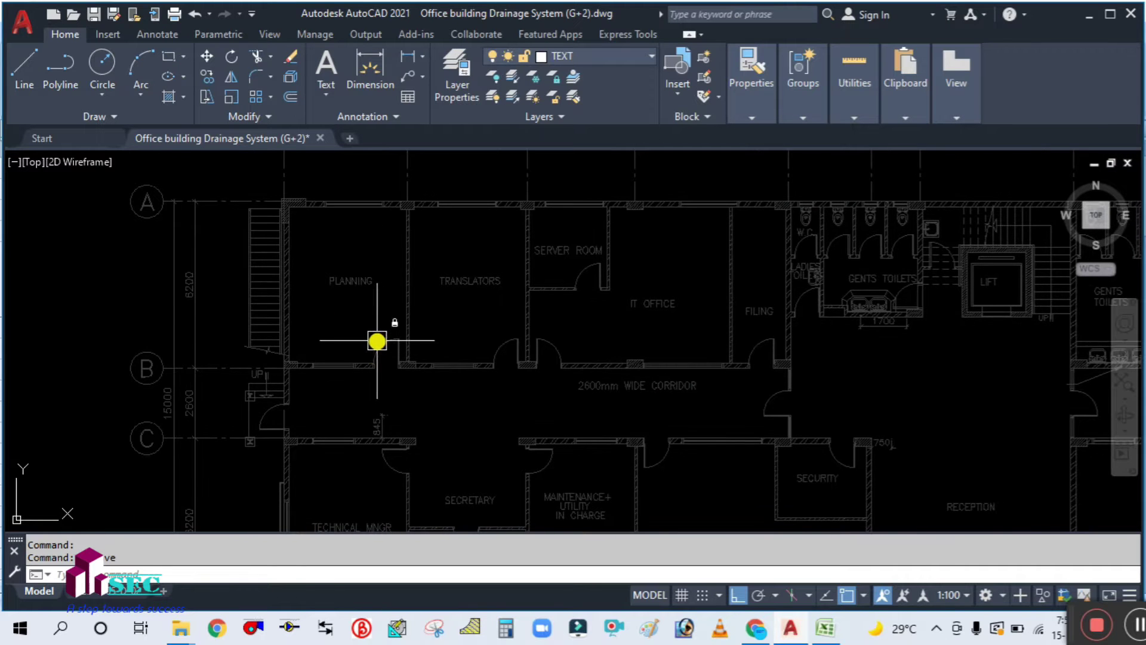
scroll(377, 340, "up", 1)
scroll(589, 438, "down", 1)
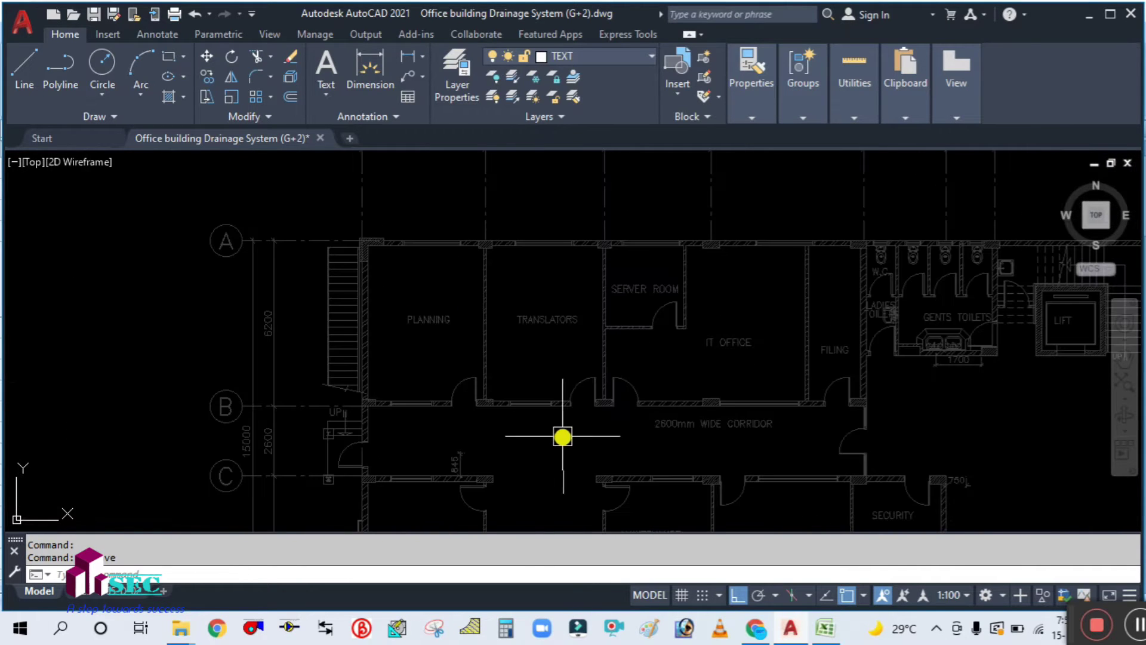
left_click_drag(562, 436, 549, 413)
Step: Switch to Excel and replace the first building unit name in cell B6 with PLANNING
left_click(824, 631)
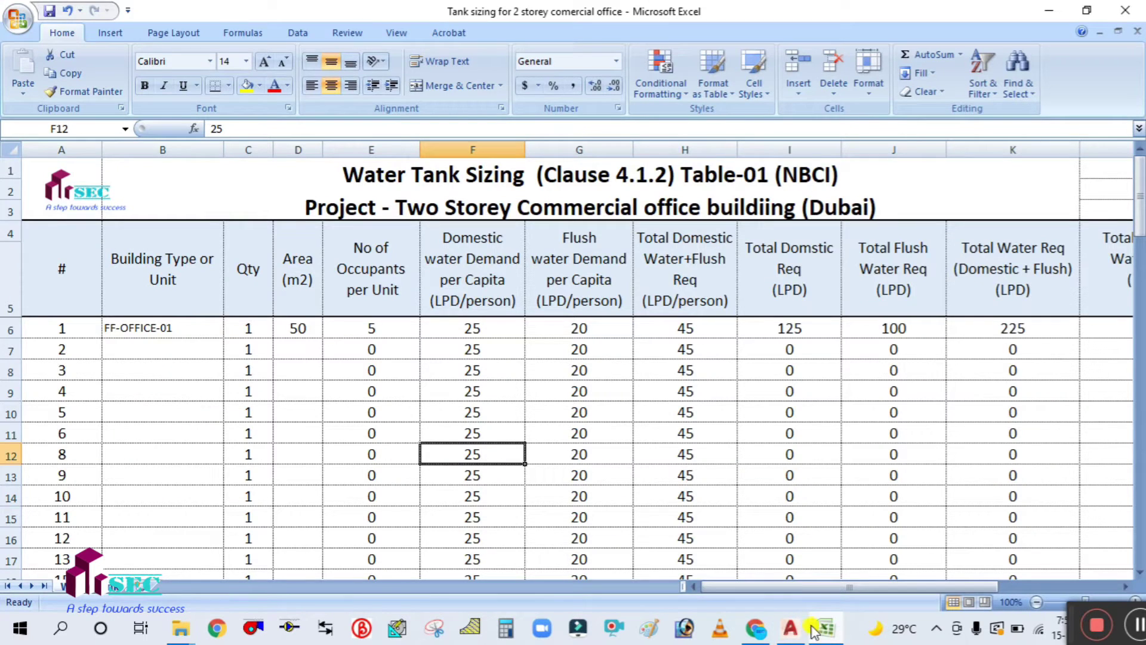
left_click(191, 327)
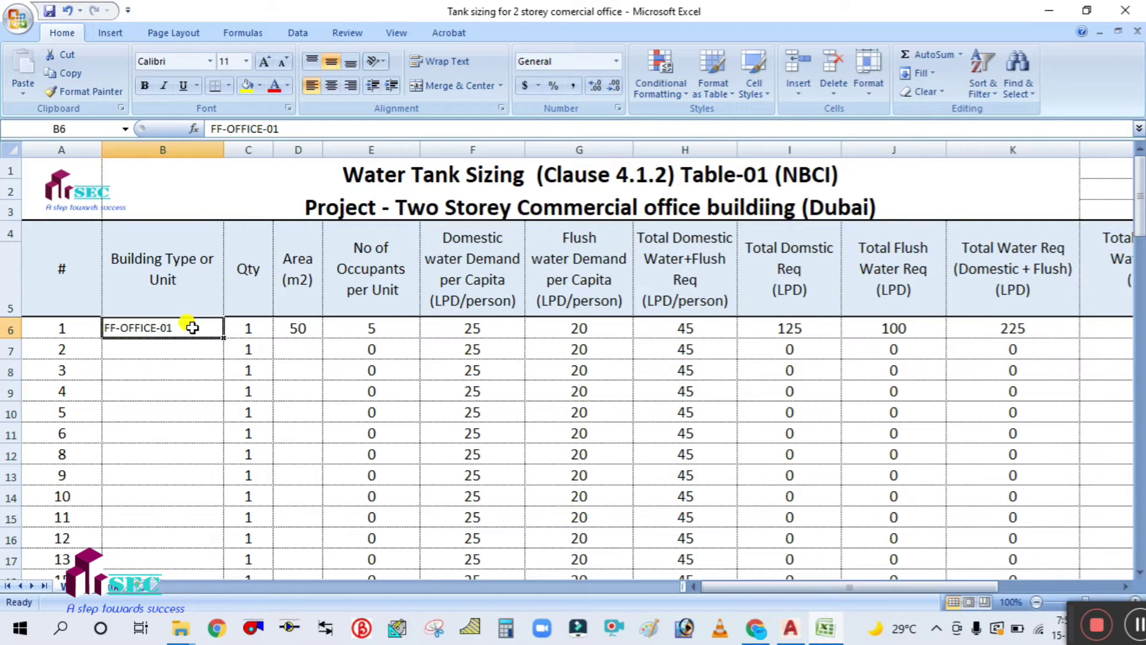
type("PL")
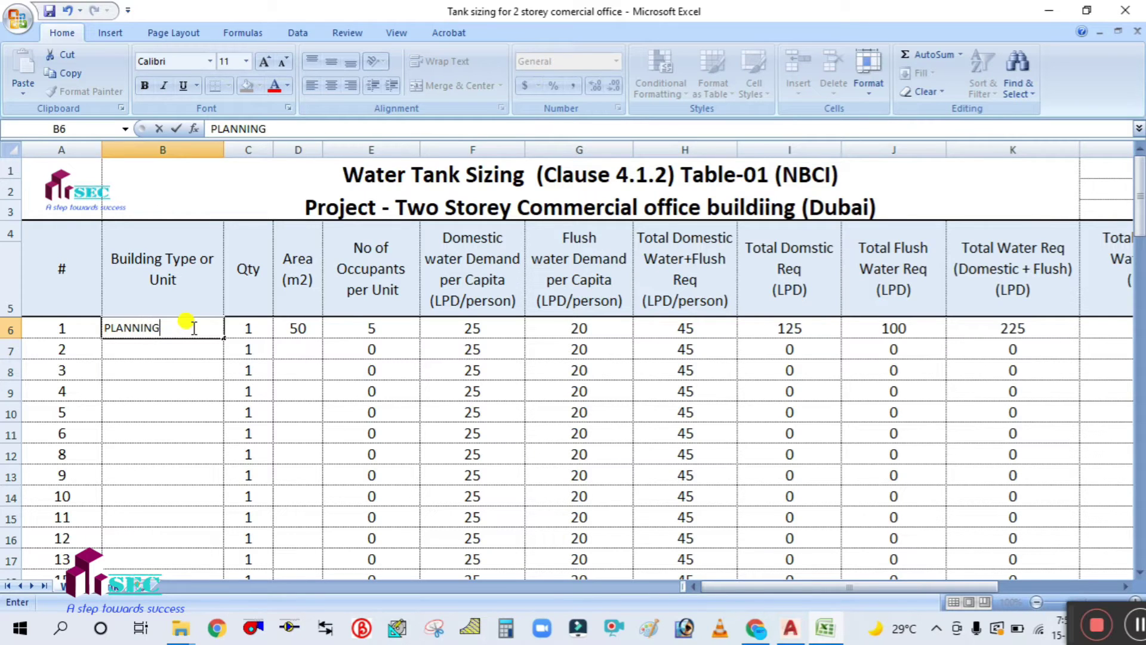
type("ANNING")
left_click(214, 397)
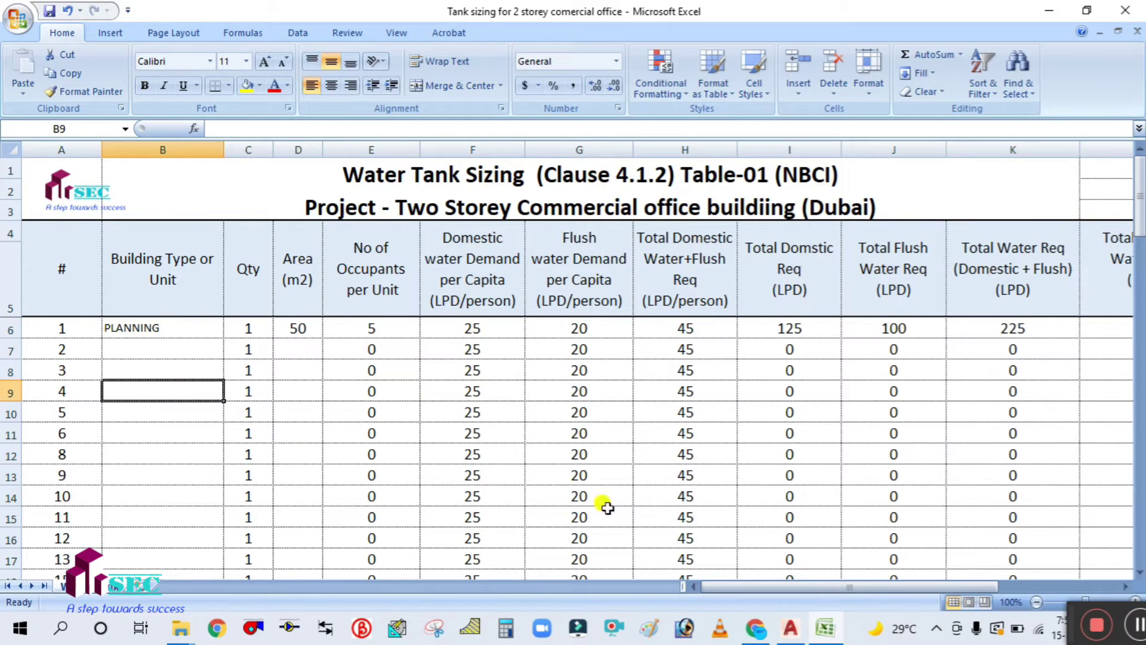
Step: Read the next room names in the AutoCAD layout and enter TRANSLATOR in B7 and IT OFFICE in B8 of the Excel sheet
left_click(794, 635)
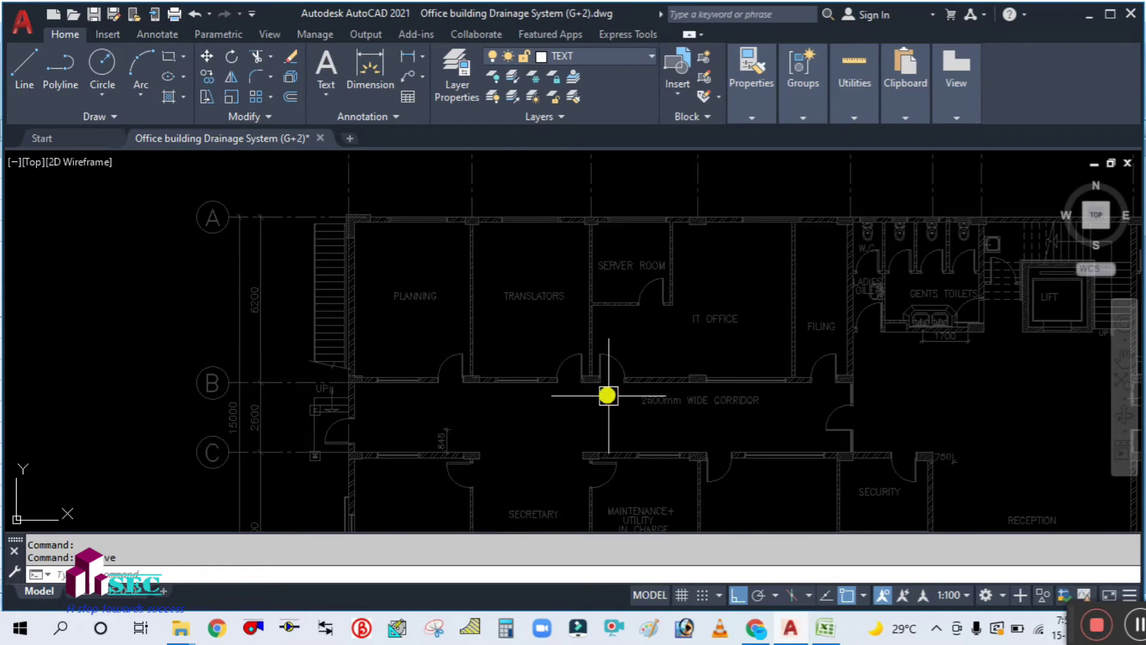
scroll(612, 355, "up", 2)
left_click_drag(620, 366, 567, 430)
left_click(790, 635)
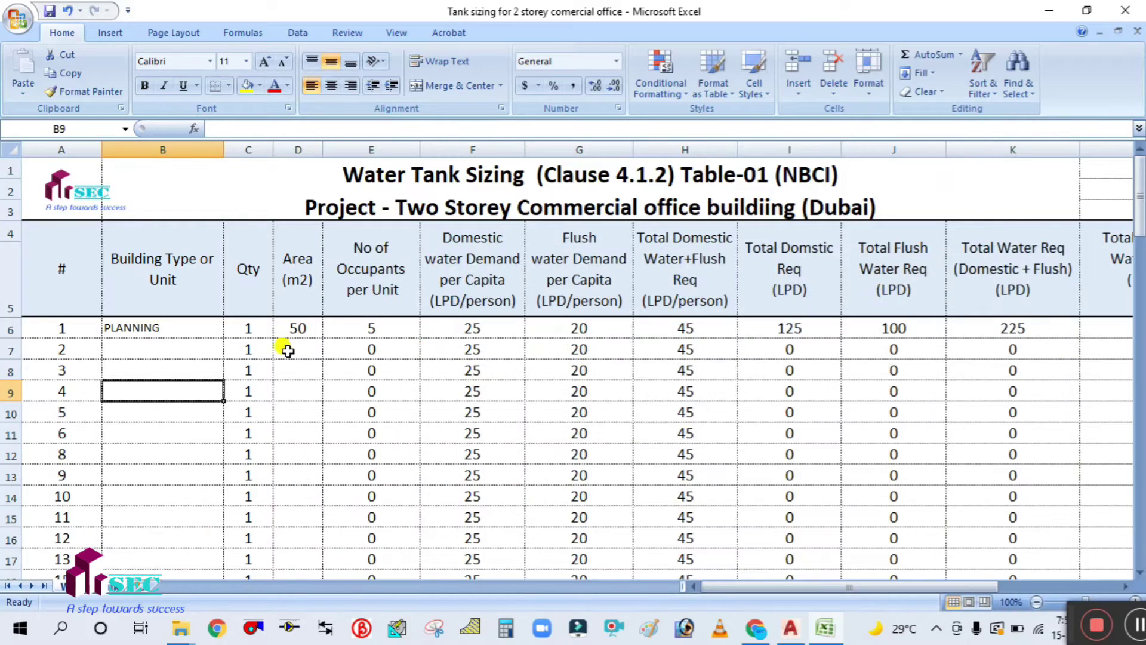
left_click(177, 350)
type("TRANSLATOR")
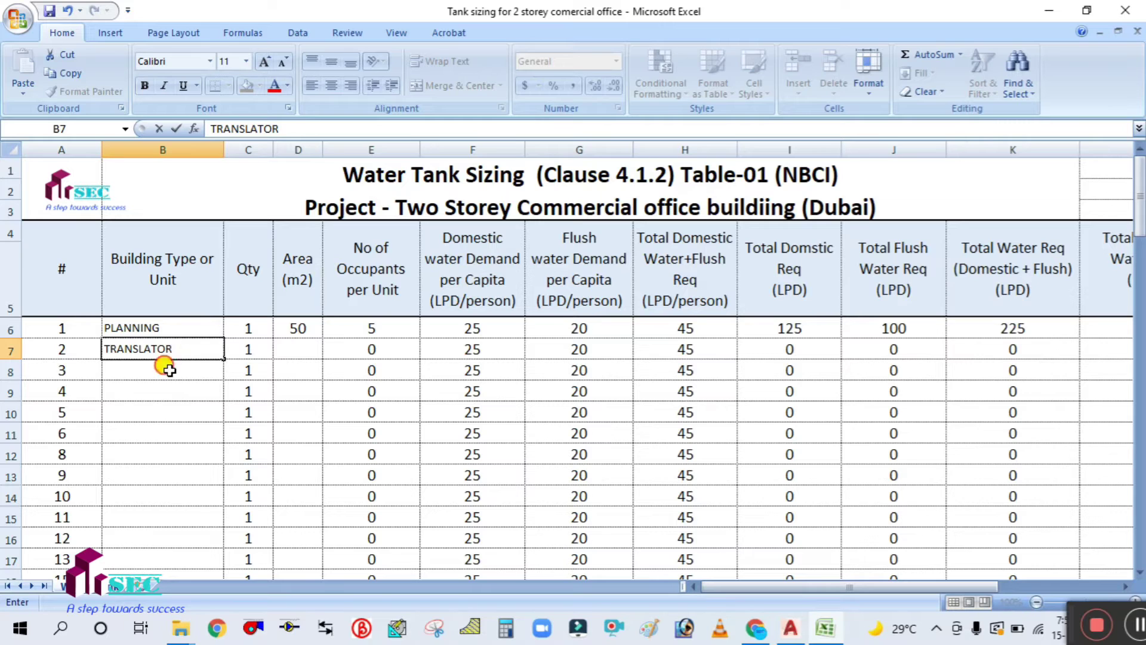
left_click(167, 368)
type("IT OFFICE")
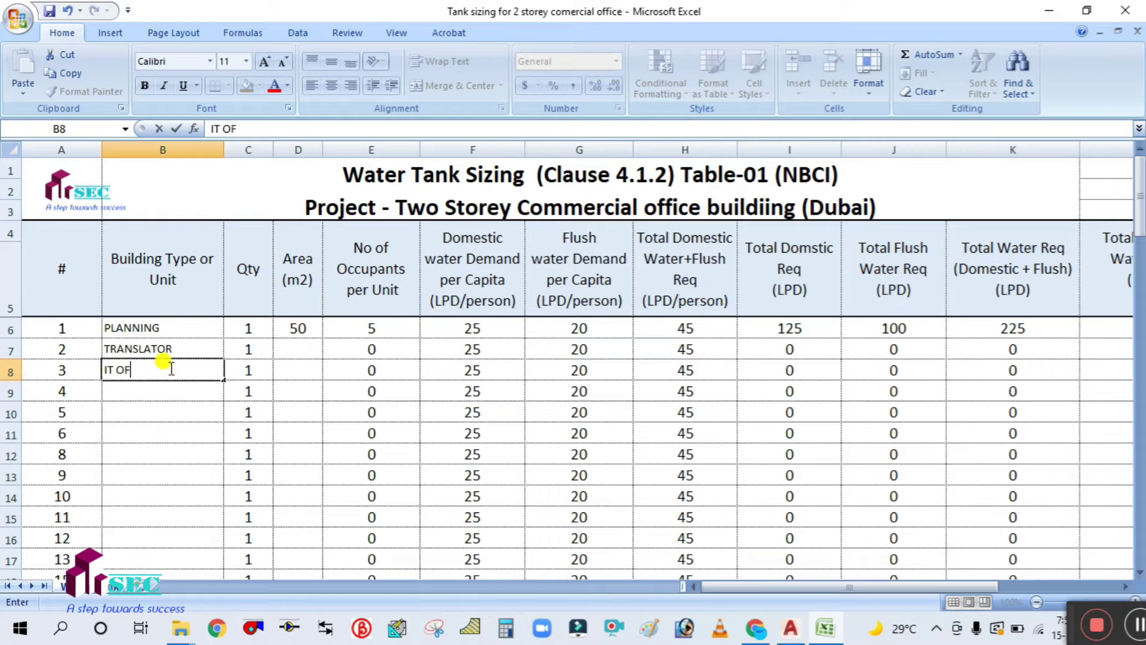
left_click(187, 449)
Step: Switch to AutoCAD and examine the filing, telephone, electrical and transformer rooms plus the sales and technical departments
left_click(789, 628)
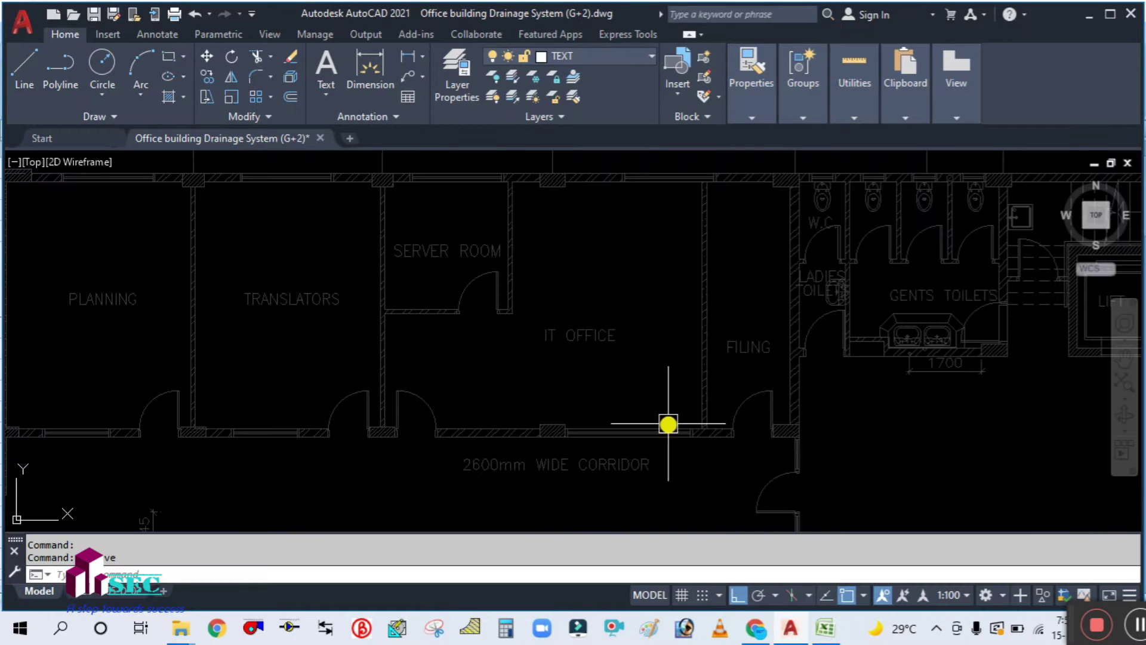
scroll(675, 389, "down", 2)
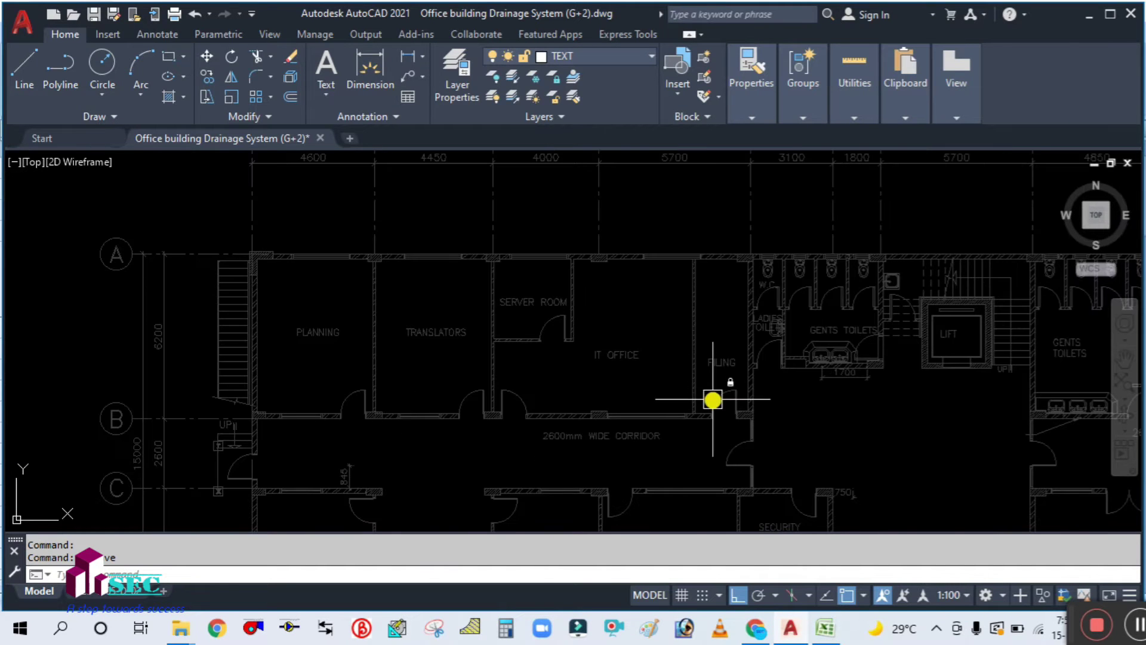
scroll(373, 335, "up", 1)
scroll(757, 327, "up", 2)
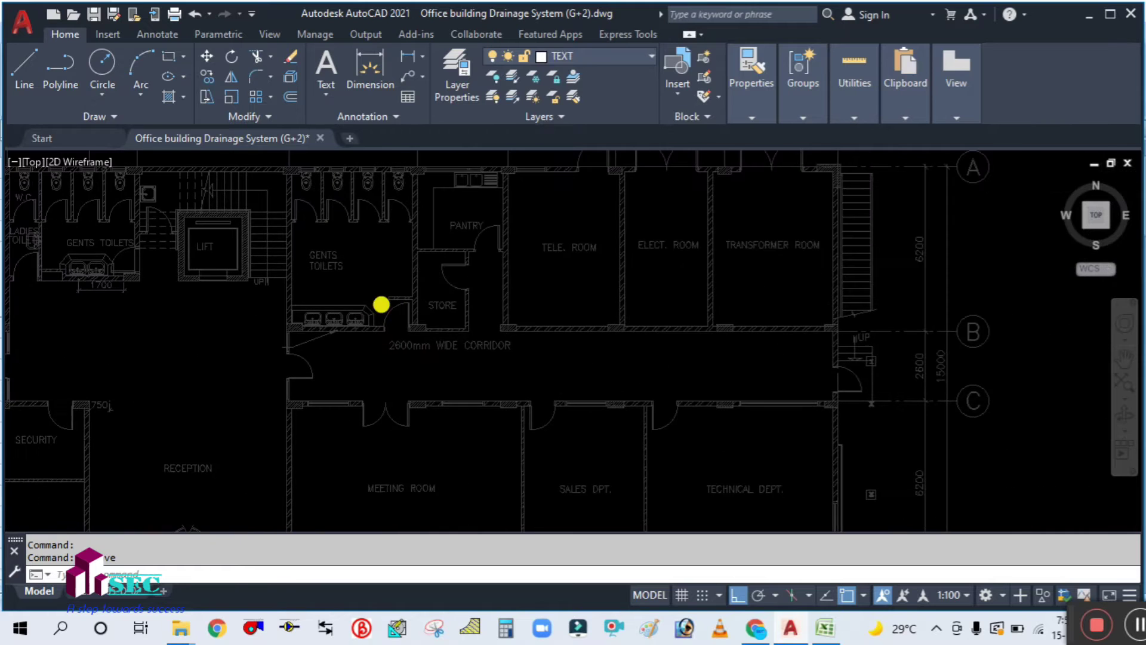
scroll(378, 305, "up", 1)
scroll(532, 248, "up", 1)
scroll(493, 392, "down", 3)
scroll(496, 392, "up", 3)
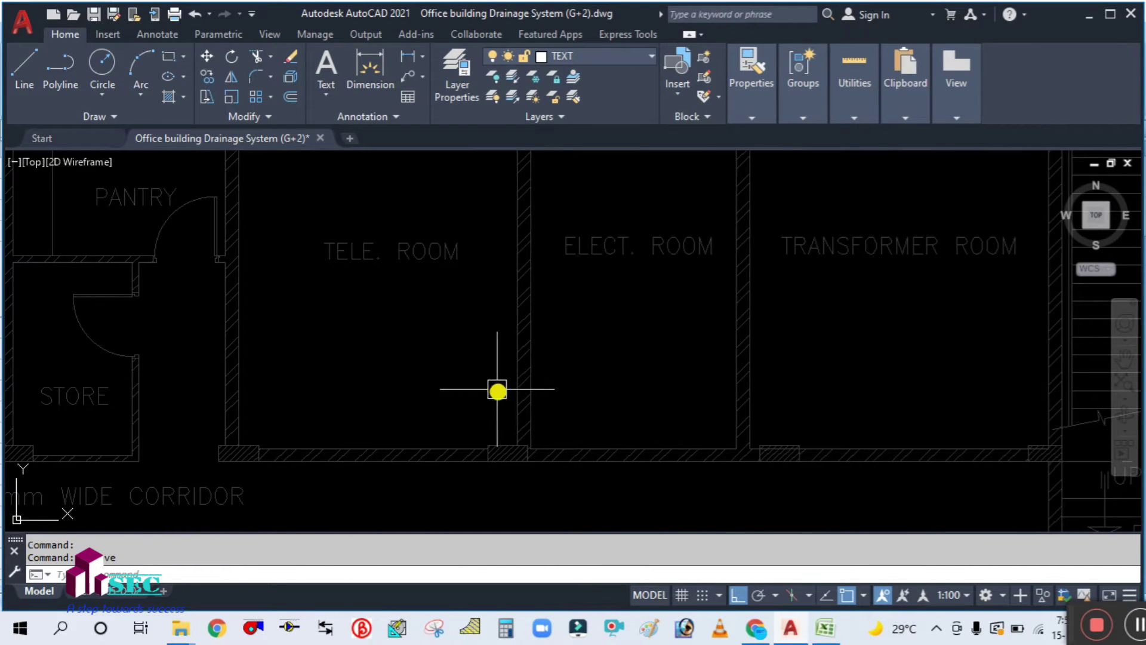
scroll(396, 348, "down", 2)
left_click_drag(391, 345, 348, 358)
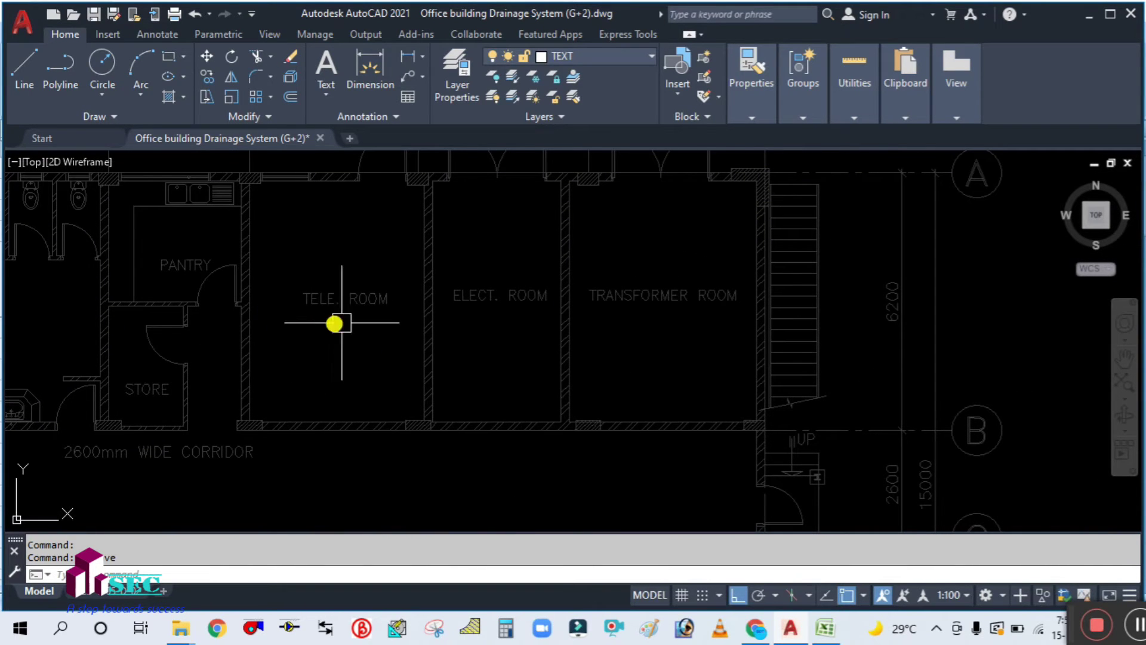
left_click_drag(470, 320, 406, 318)
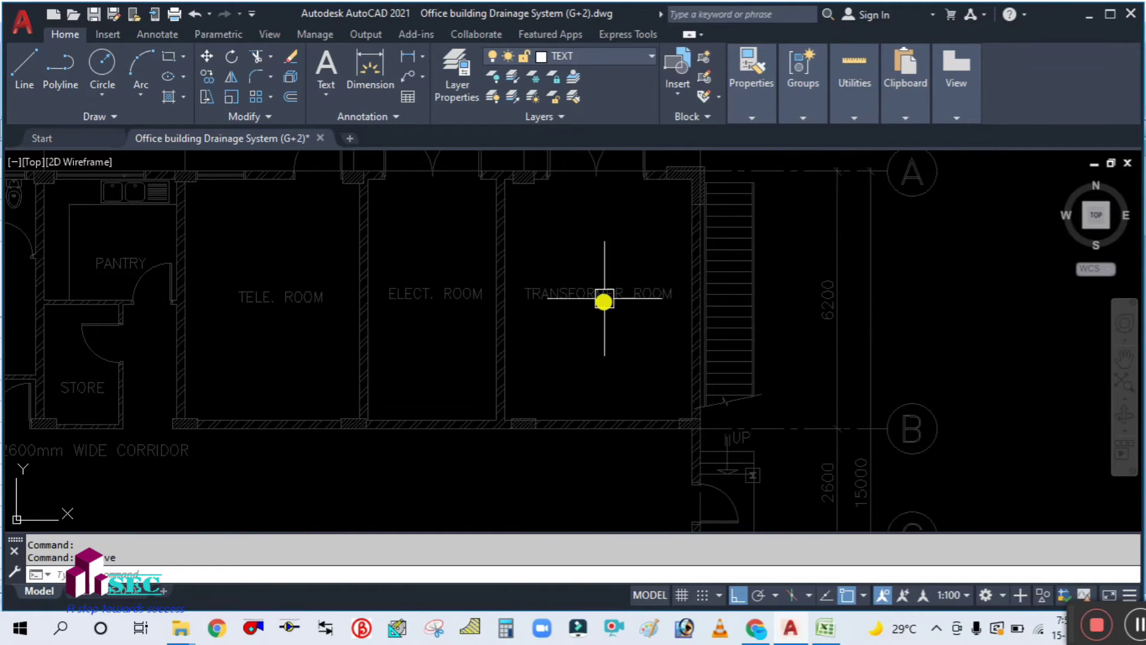
scroll(545, 406, "down", 3)
scroll(599, 370, "up", 4)
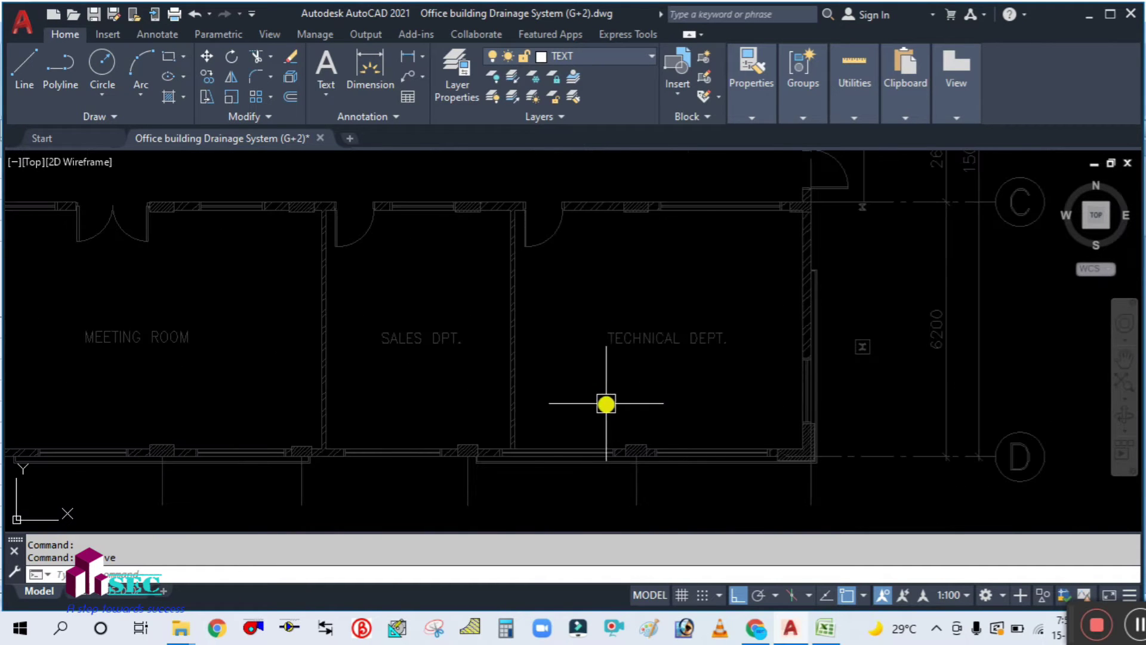
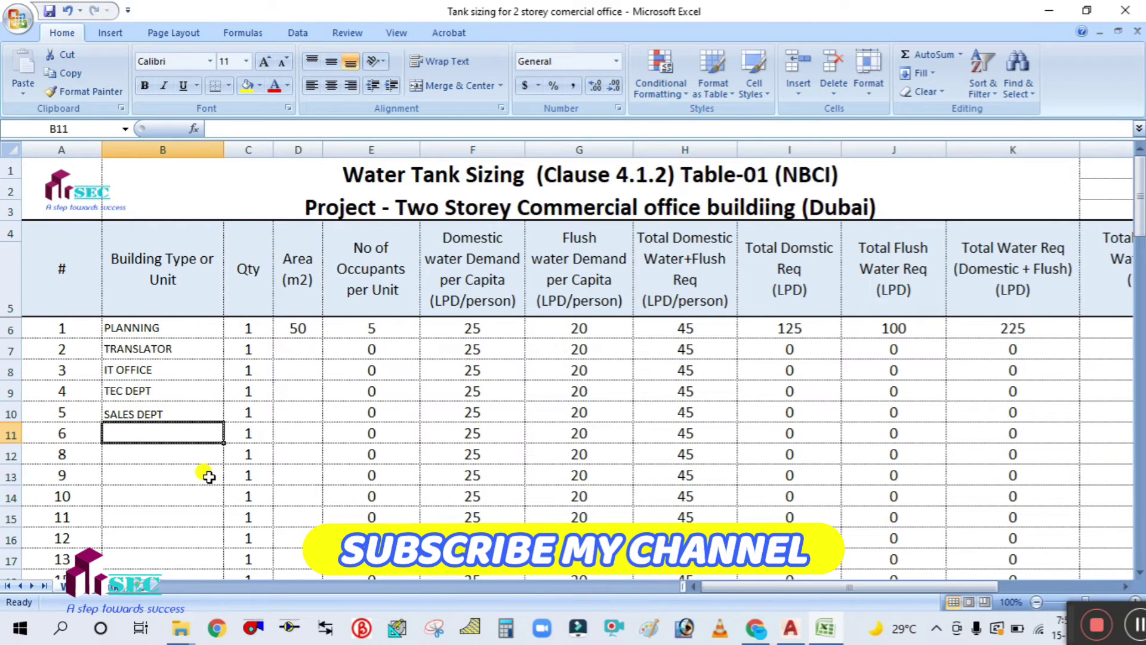
Step: Enter MEETING ROOM in cell B11 and RECEPTION in cell B12 as building units
type("MEETIN")
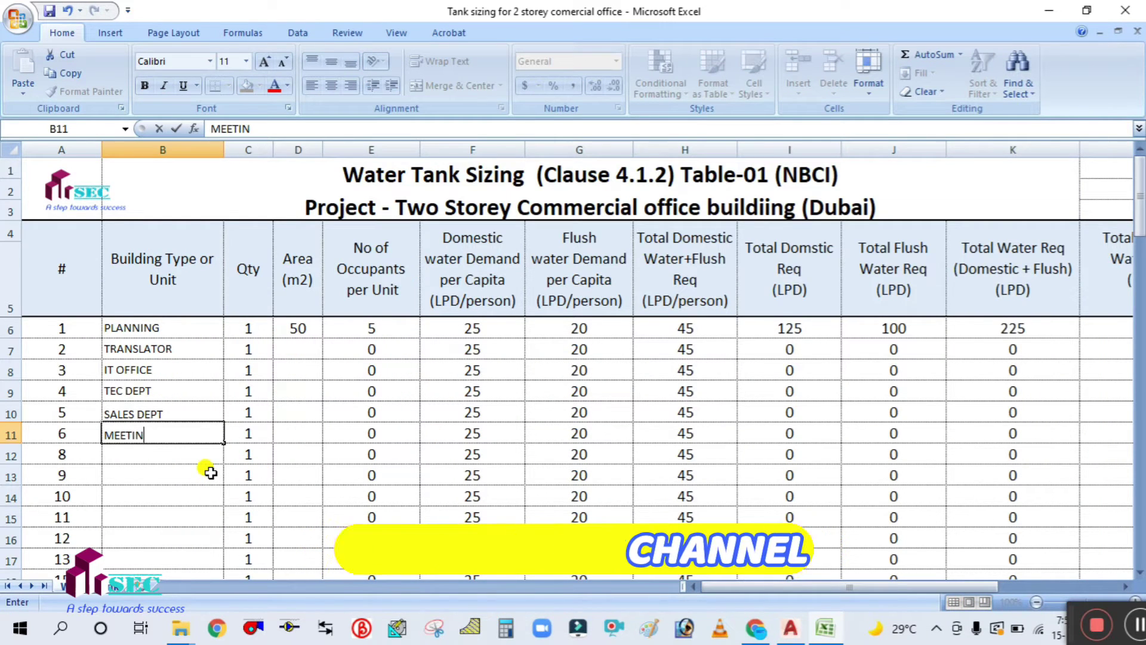
type("G ROOM")
left_click(164, 455)
type("E")
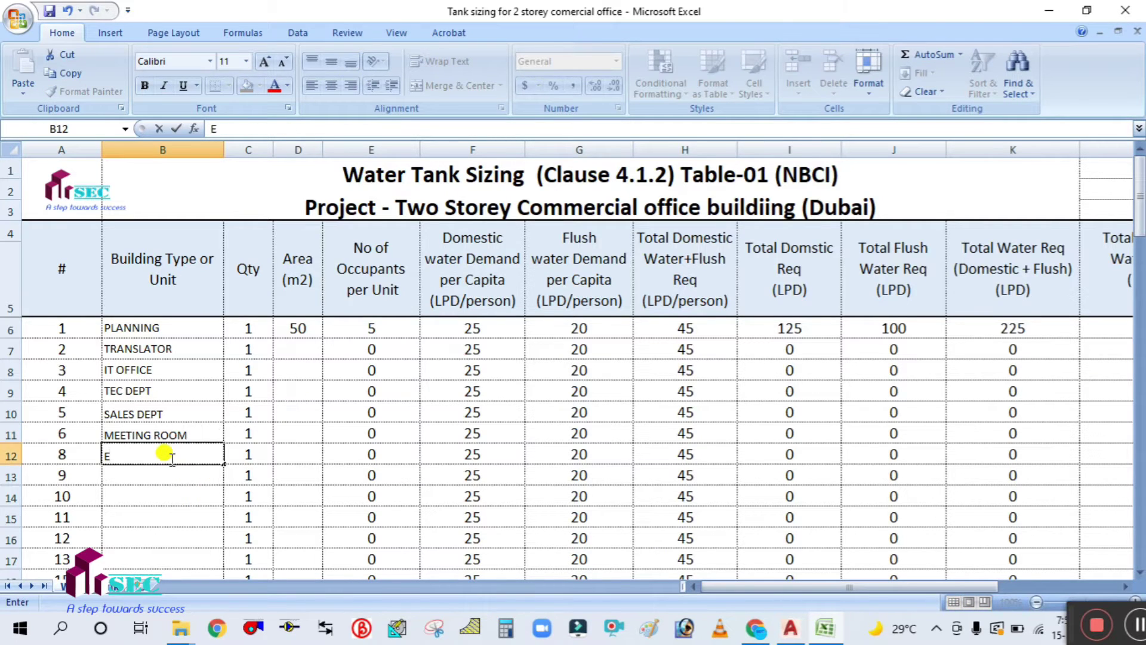
key("Escape")
type("RECEPTION")
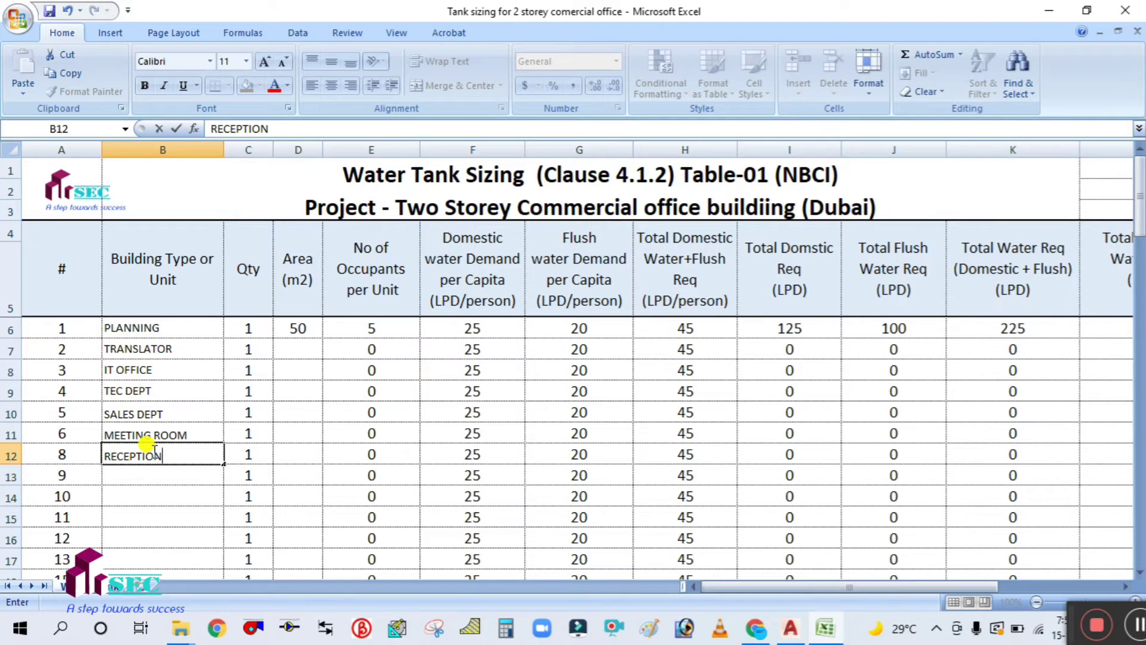
left_click(128, 495)
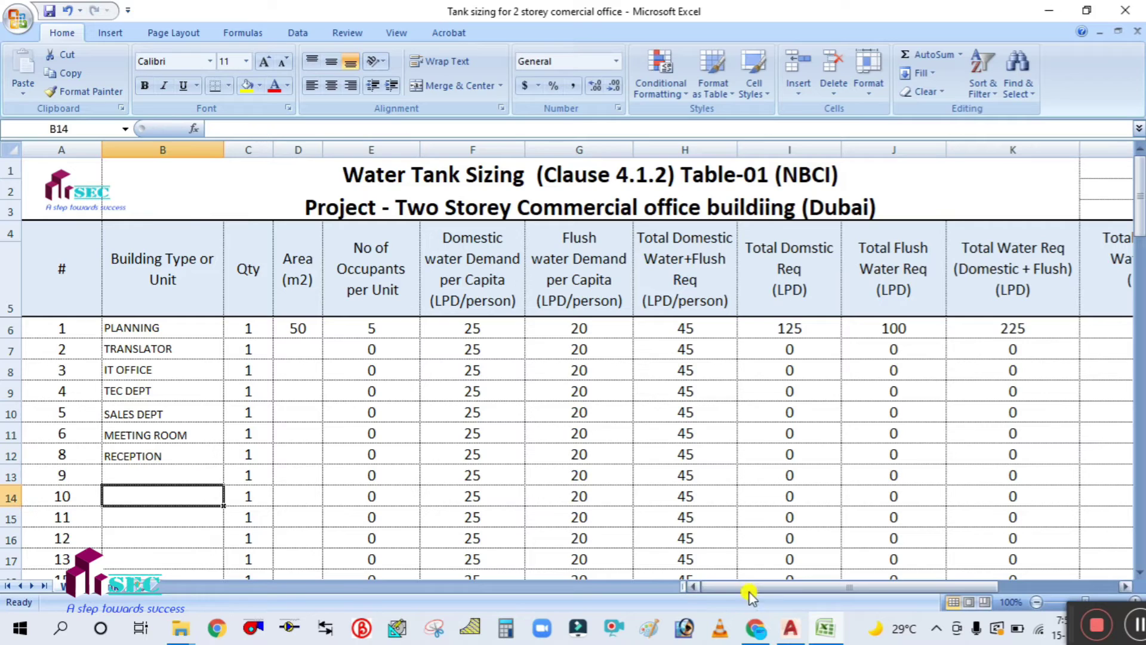
Step: Check the rooms beside the reception in AutoCAD and enter SEC OFFICE in B13 and HR OFFICE in B14 of the Excel sheet
left_click(790, 628)
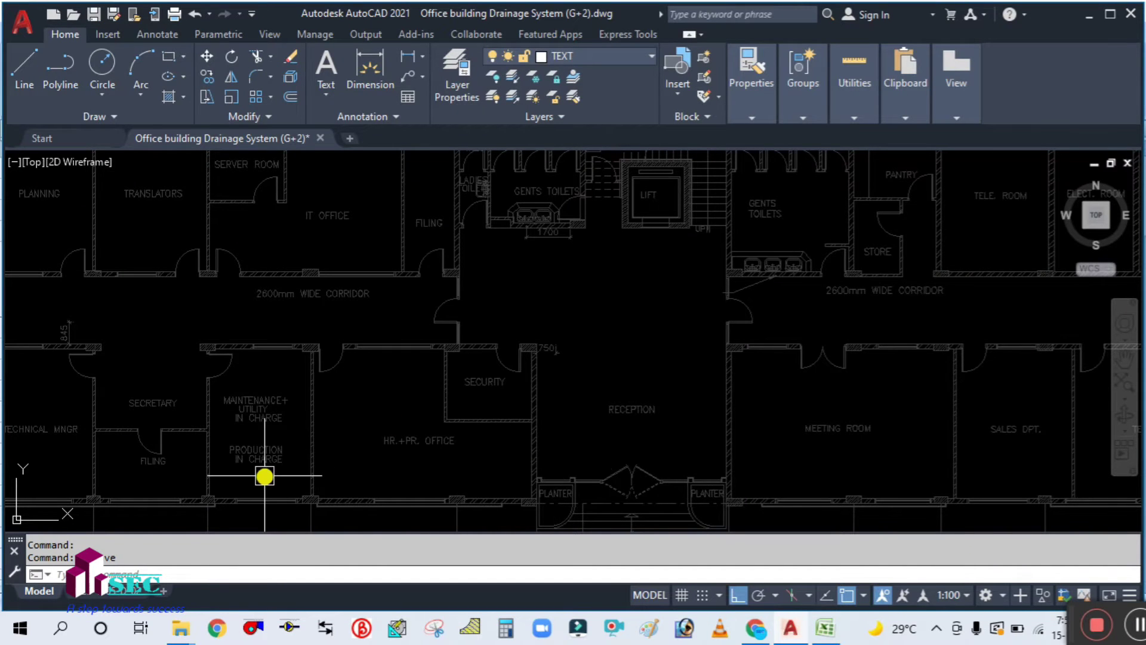
left_click_drag(263, 475, 488, 447)
scroll(683, 414, "up", 2)
left_click_drag(596, 440, 723, 432)
left_click(825, 628)
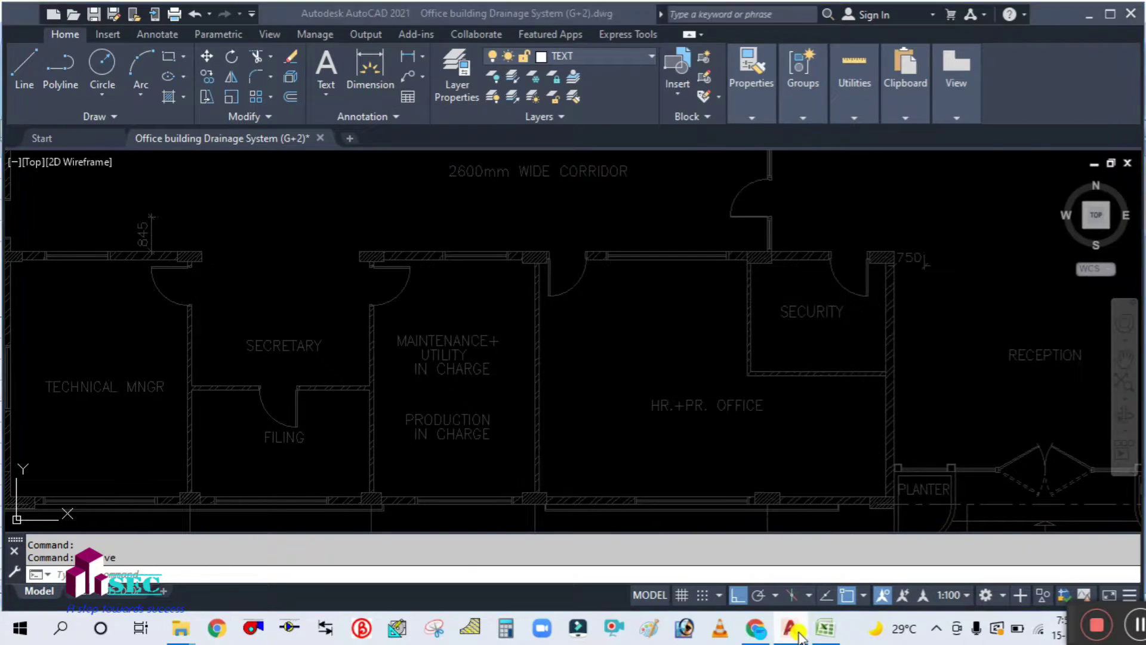
left_click(147, 473)
type("SE")
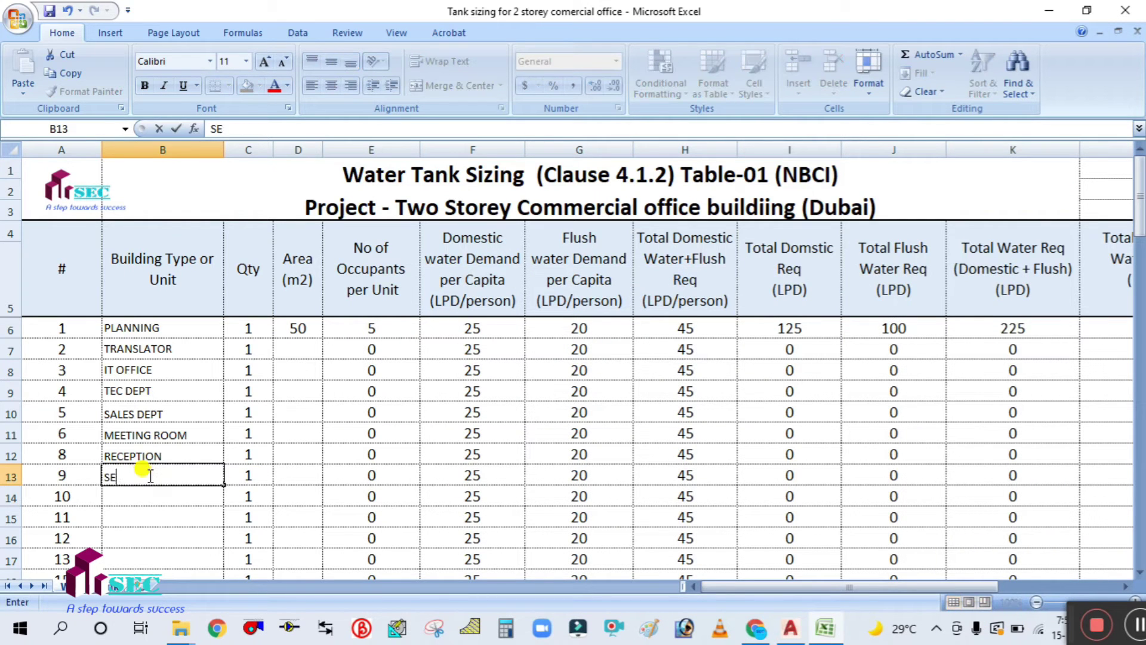
type("C OFFICE")
left_click(161, 495)
type("HR")
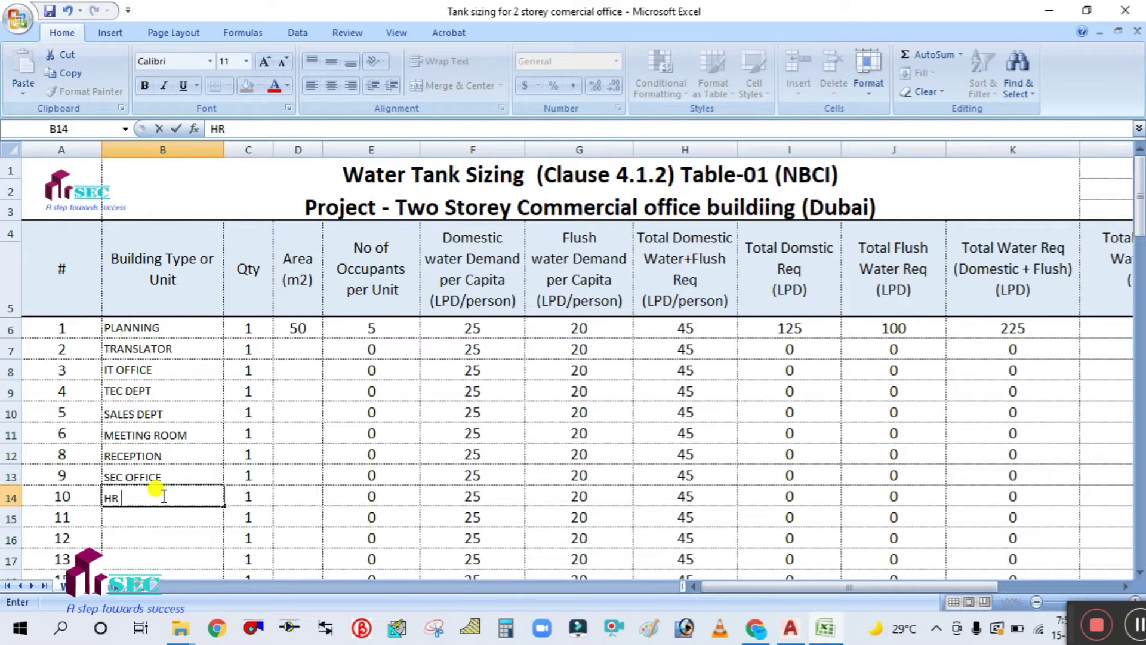
type(" OFFICE")
left_click(171, 514)
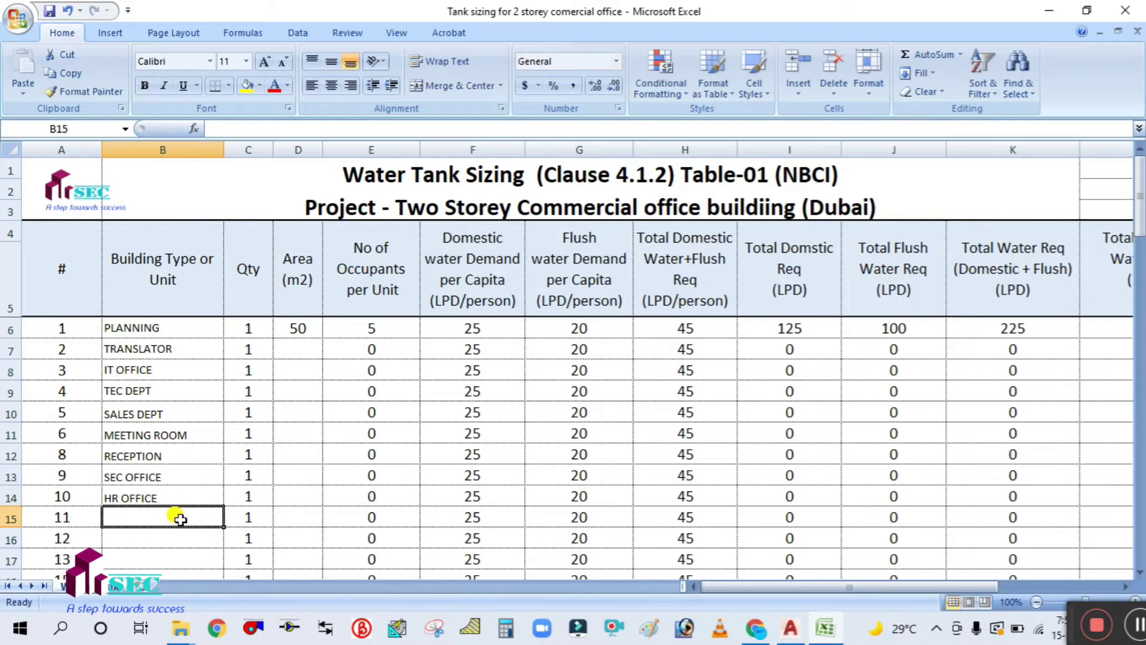
Step: Check the rooms beside the HR office in the AutoCAD ground floor layout and enter TECH MAN in B15 of the Excel sheet
left_click(802, 627)
left_click_drag(359, 437, 750, 388)
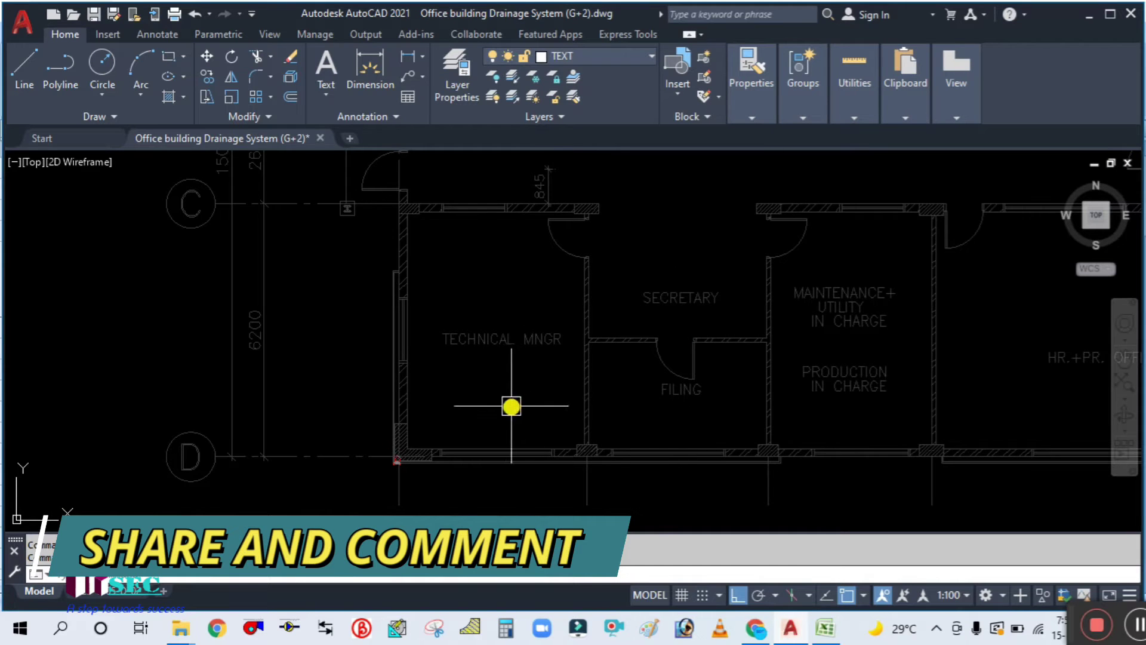
left_click_drag(517, 404, 535, 443)
left_click_drag(883, 464, 821, 465)
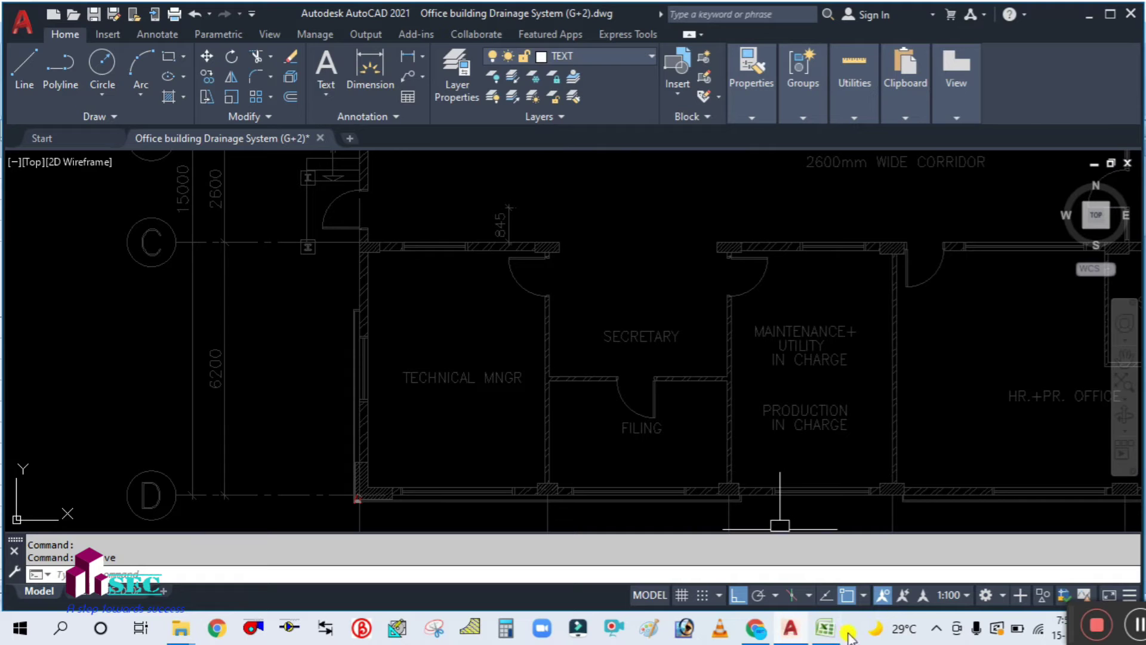
left_click(826, 628)
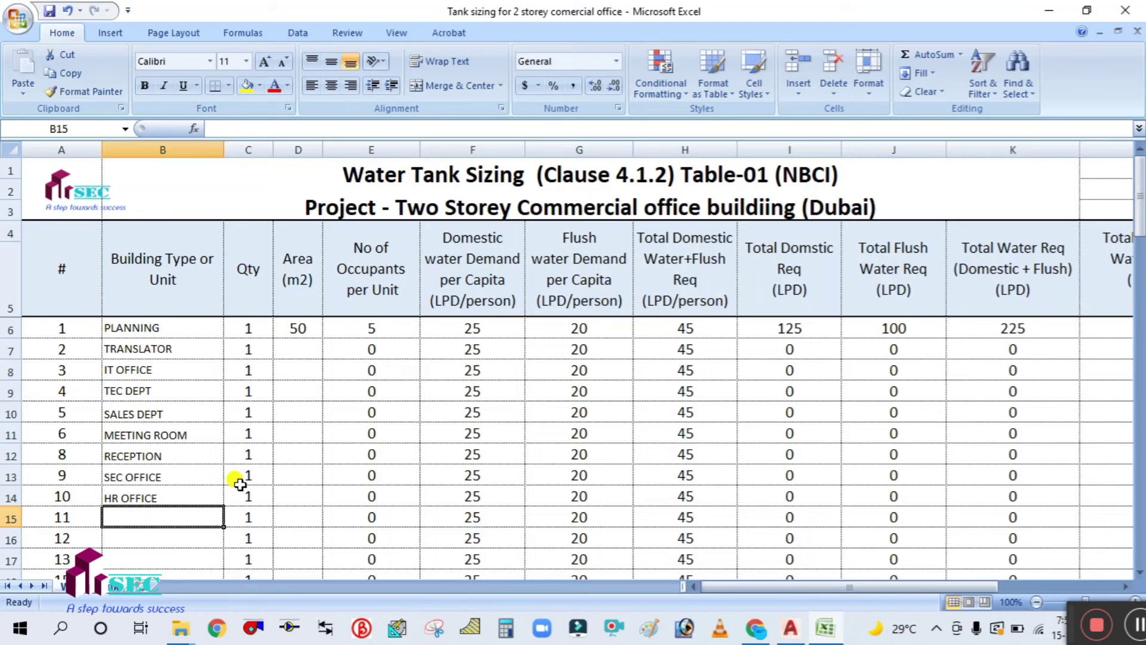
type("TECH")
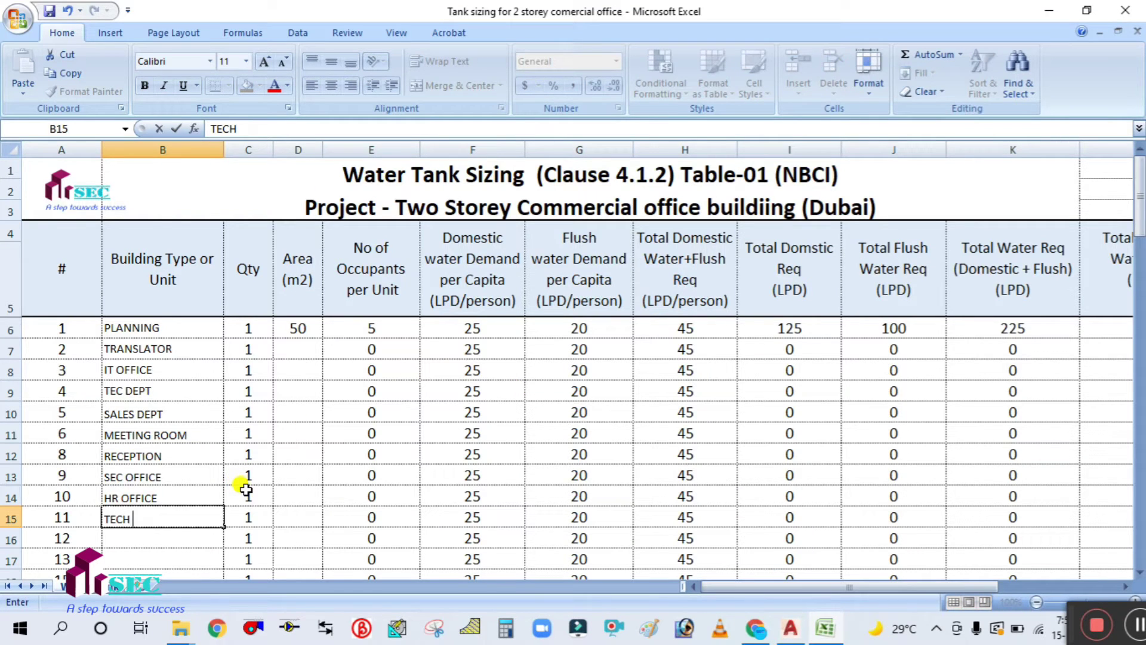
type(" MAN")
left_click(194, 530)
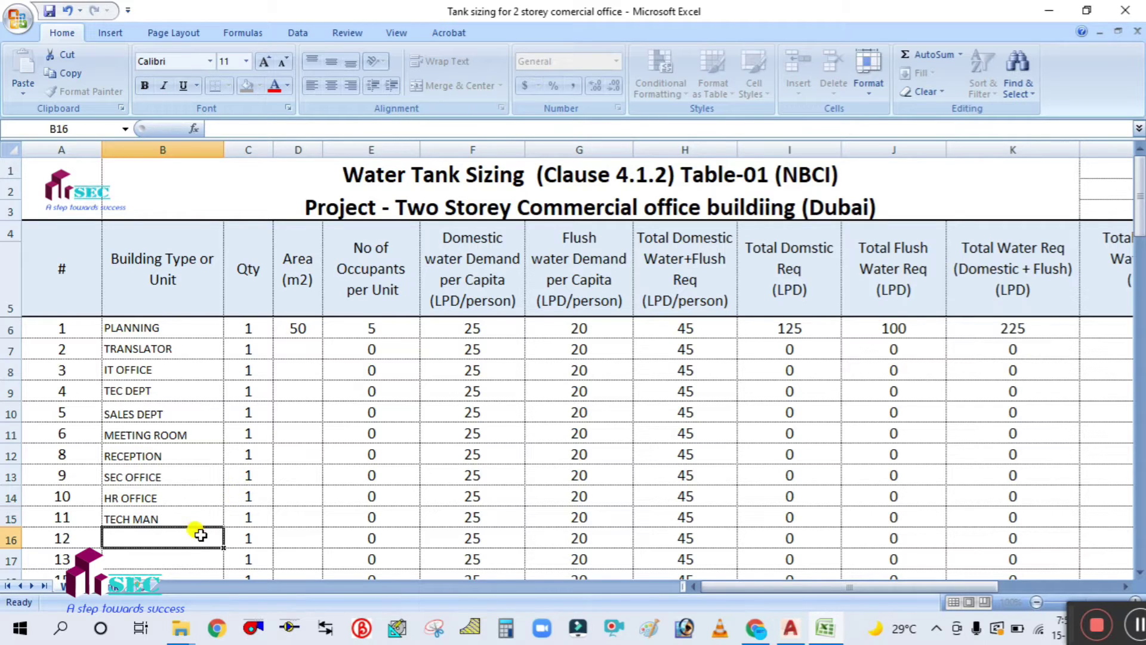
Step: Enter PROD INCHARGE in cell B16 as the next building unit
scroll(191, 519, "down", 2)
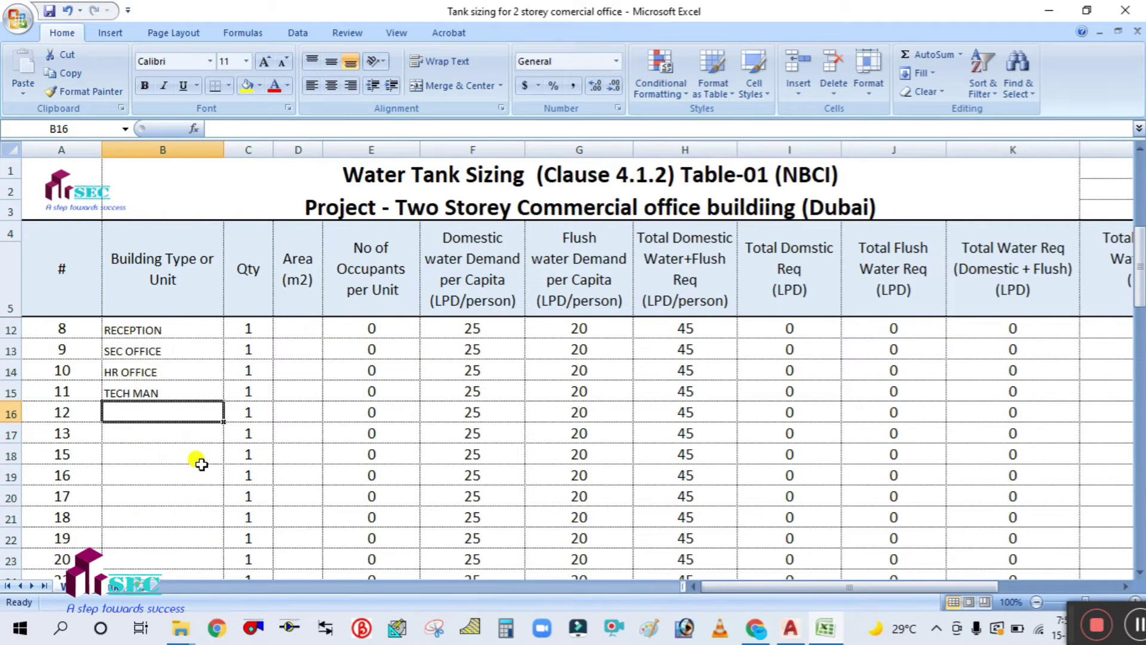
type("PROD INC")
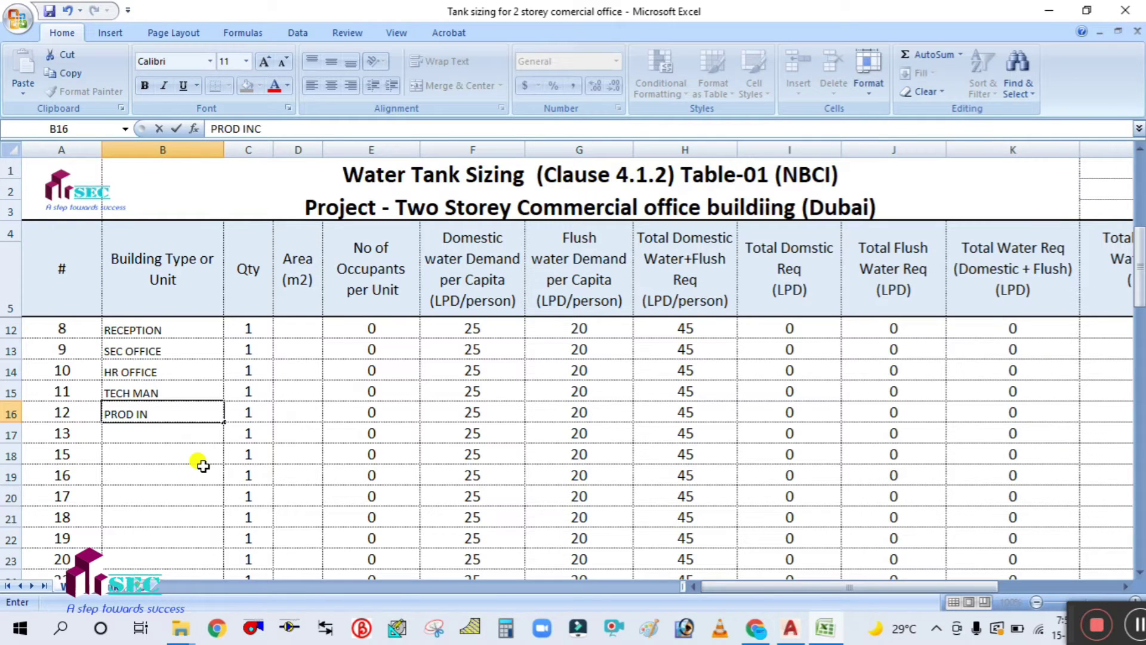
type("HARGE")
left_click(203, 488)
Step: Color the text of the ground floor unit names in B6:B16 red
scroll(194, 472, "up", 2)
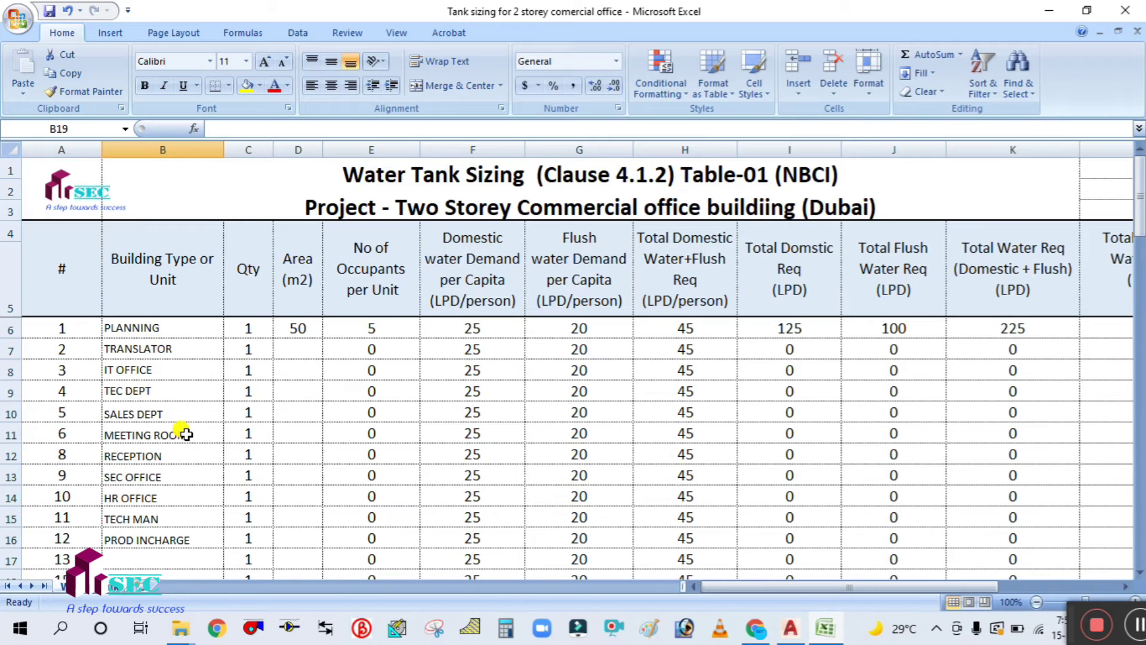
scroll(170, 459, "down", 1)
scroll(177, 457, "up", 1)
left_click_drag(157, 323, 192, 527)
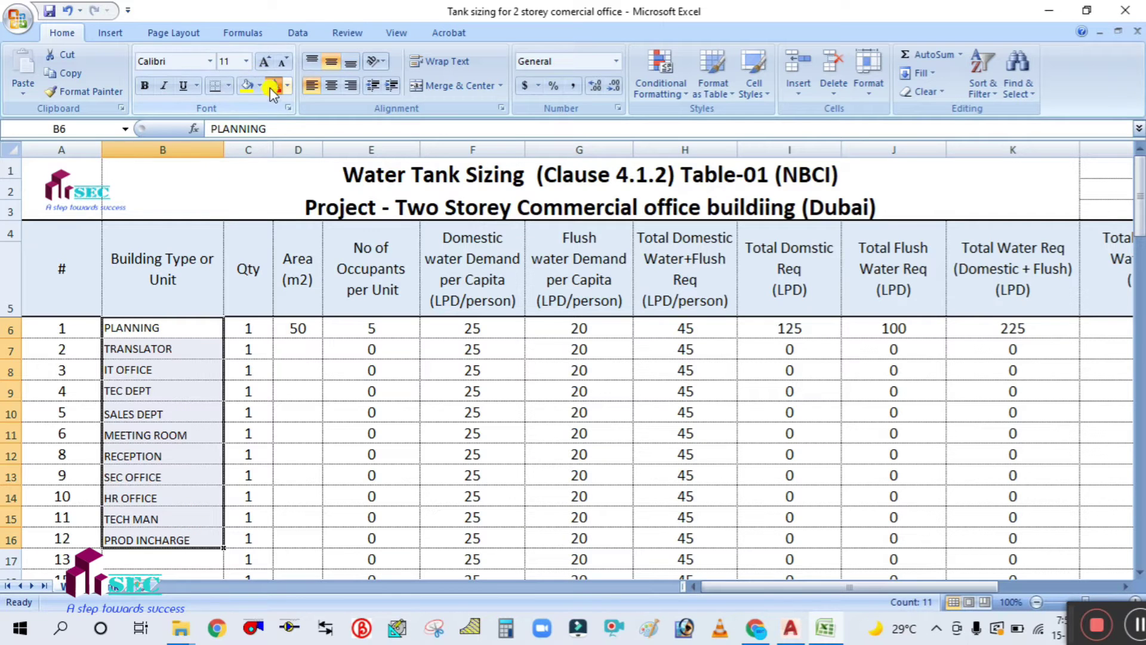
left_click(276, 418)
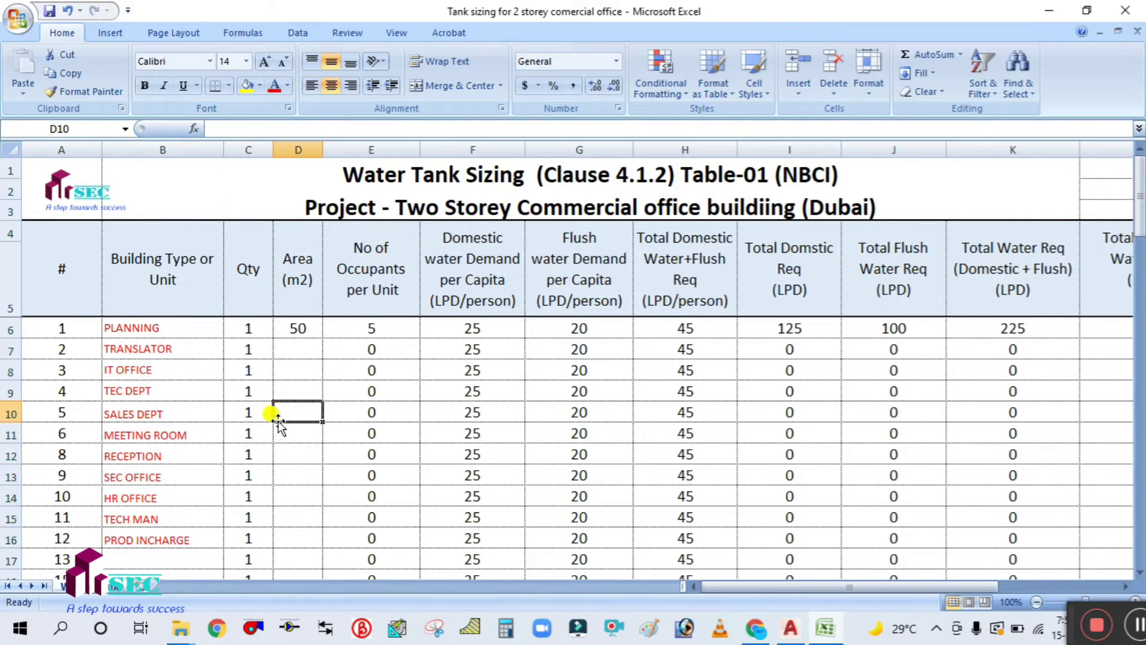
Step: Look up the first rooms of the first floor layout in AutoCAD and enter ACCOUNTS in B17 of the Excel sheet
scroll(153, 456, "down", 3)
left_click(144, 370)
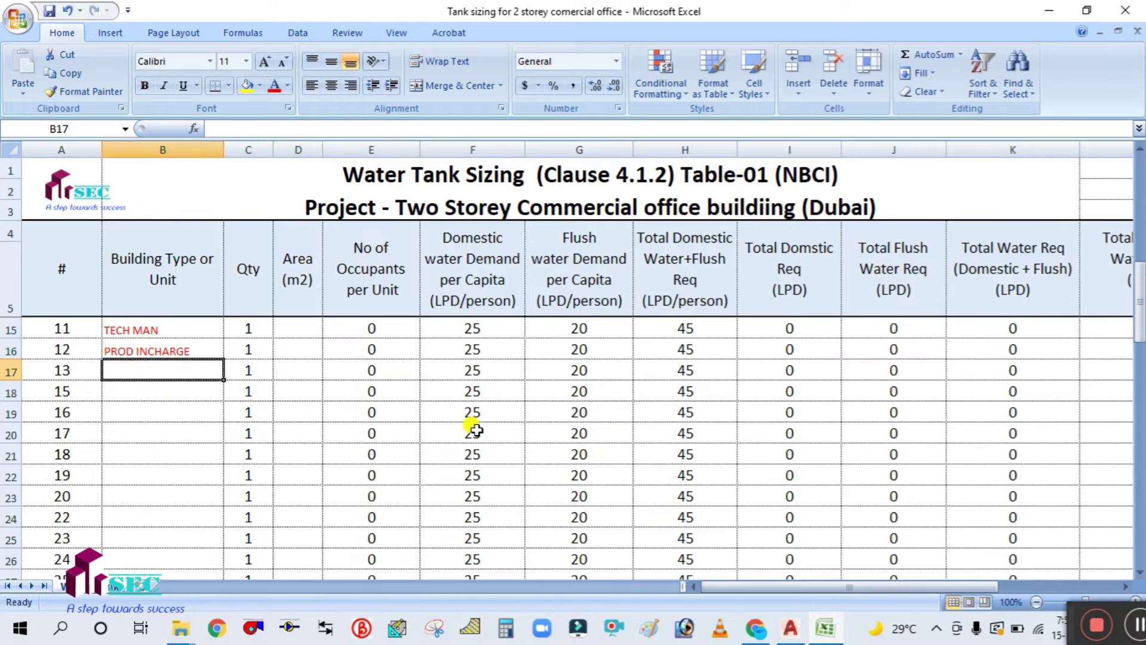
left_click(791, 627)
scroll(448, 396, "down", 5)
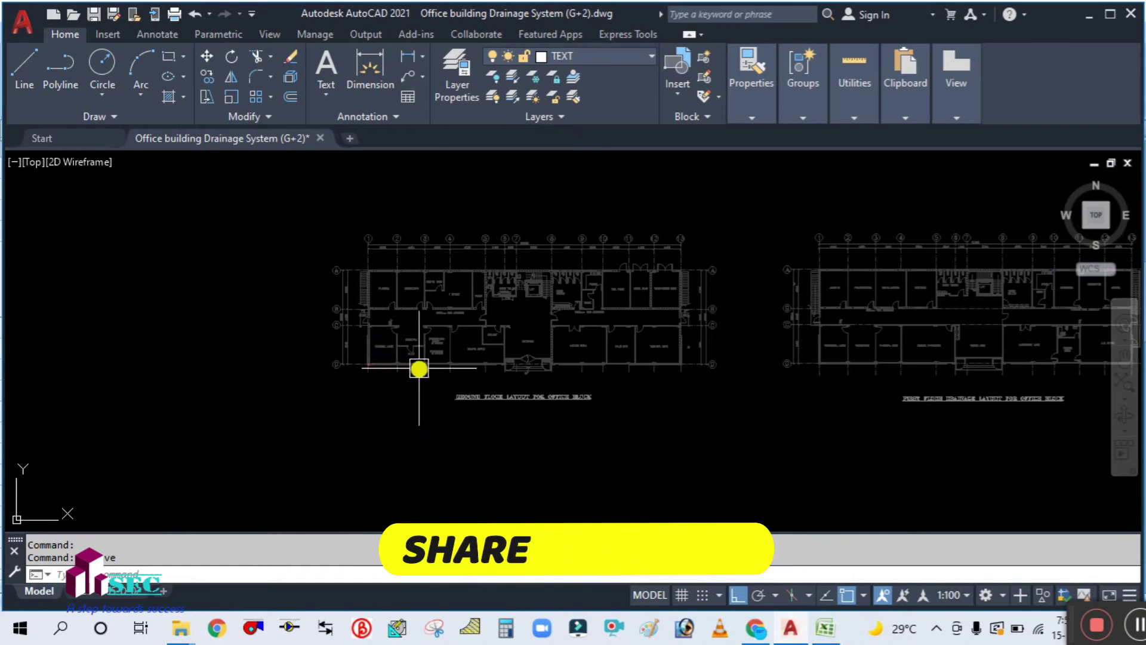
scroll(739, 340, "up", 2)
scroll(624, 314, "up", 4)
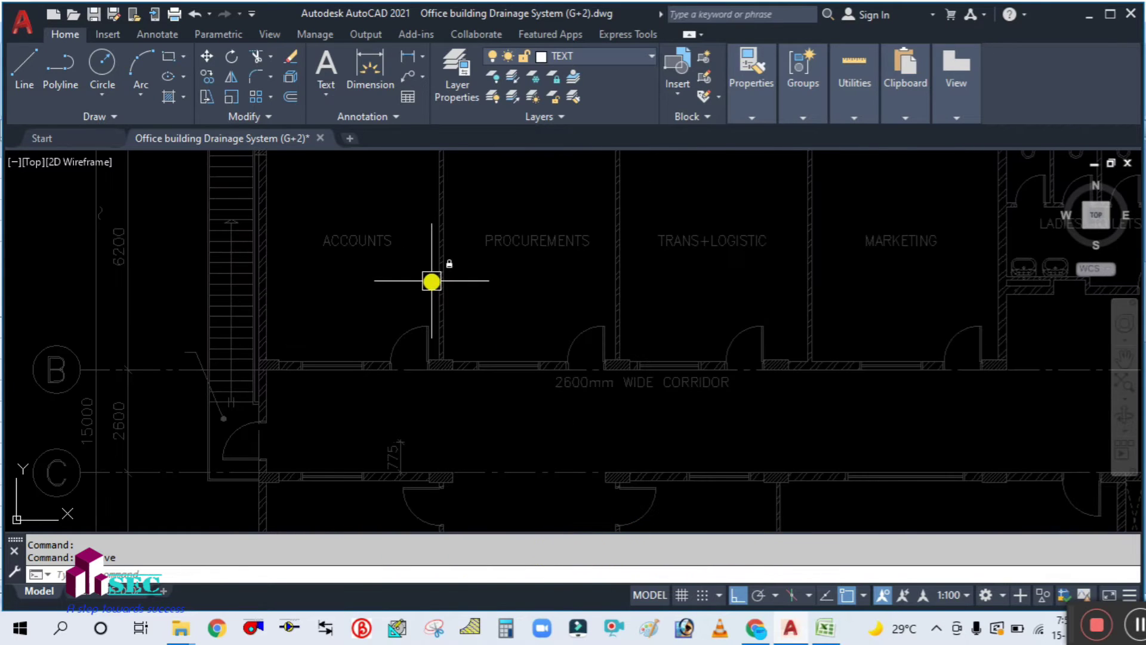
scroll(465, 363, "up", 2)
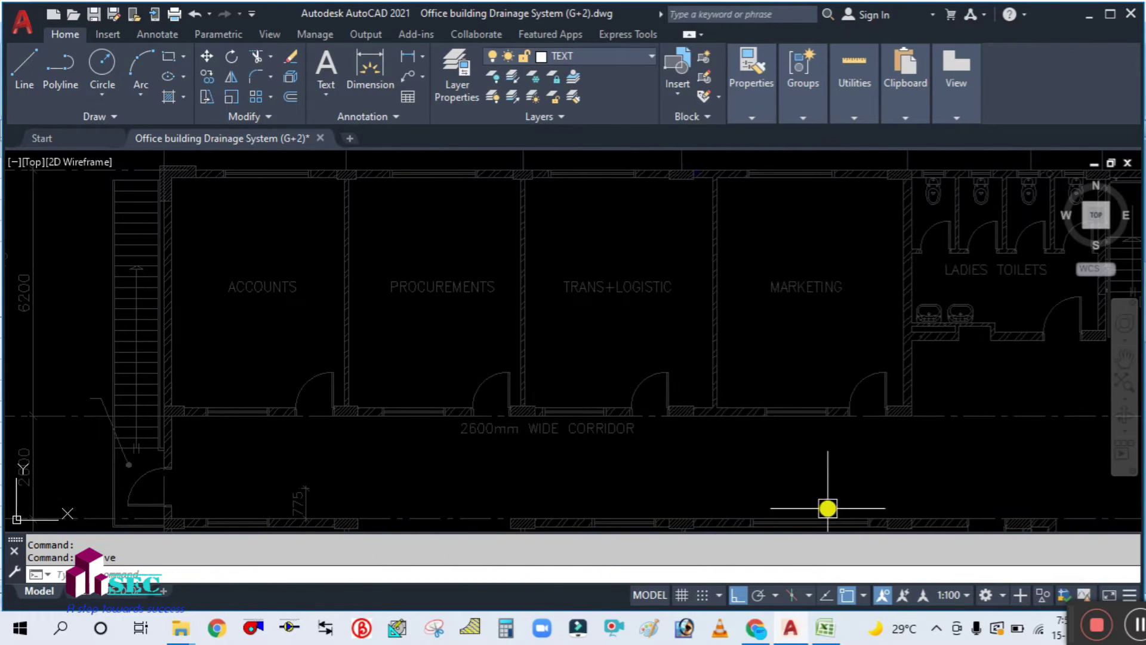
left_click(815, 632)
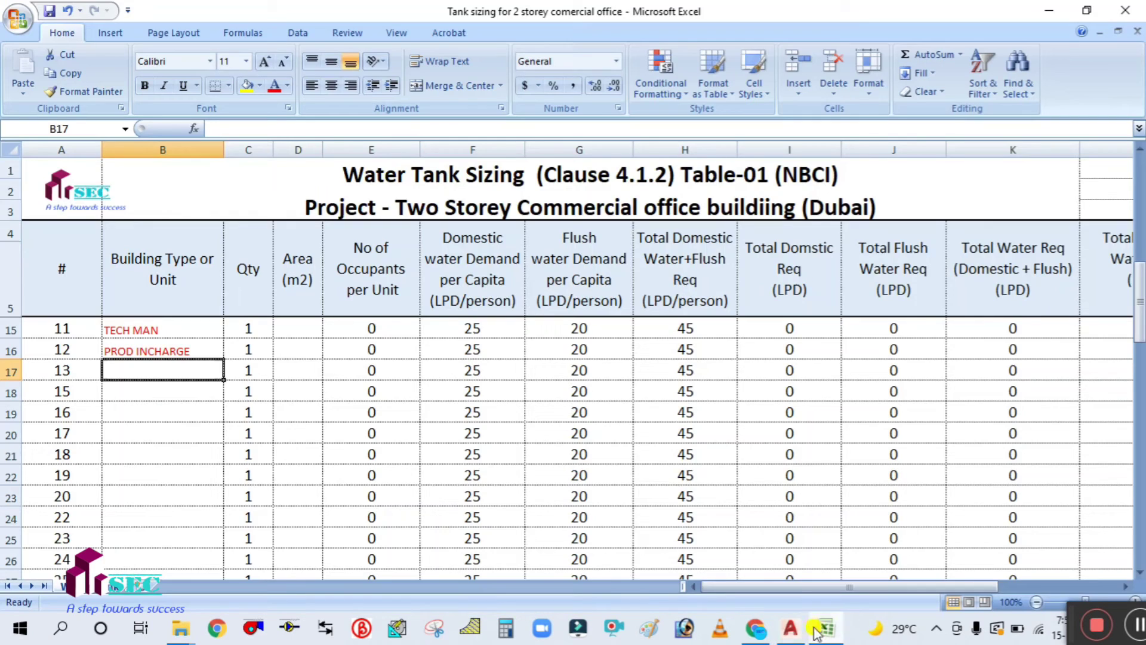
type("A")
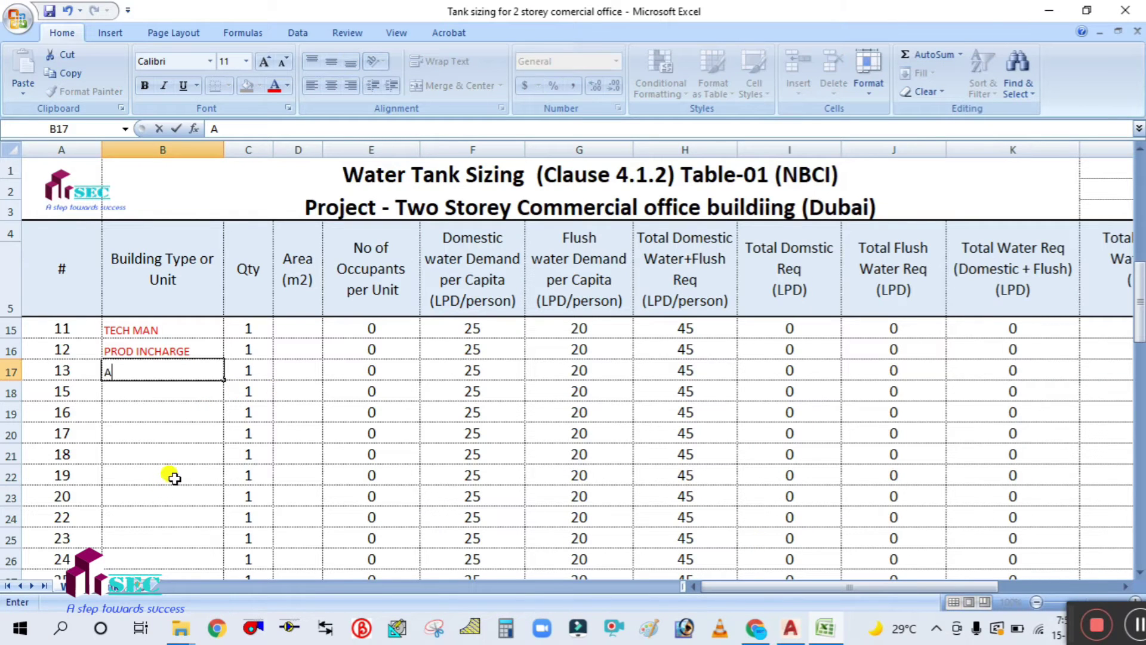
type("CCOUNTS")
left_click(184, 388)
Step: Enter PROCUREMENT in cell B18 as a building unit
type("P")
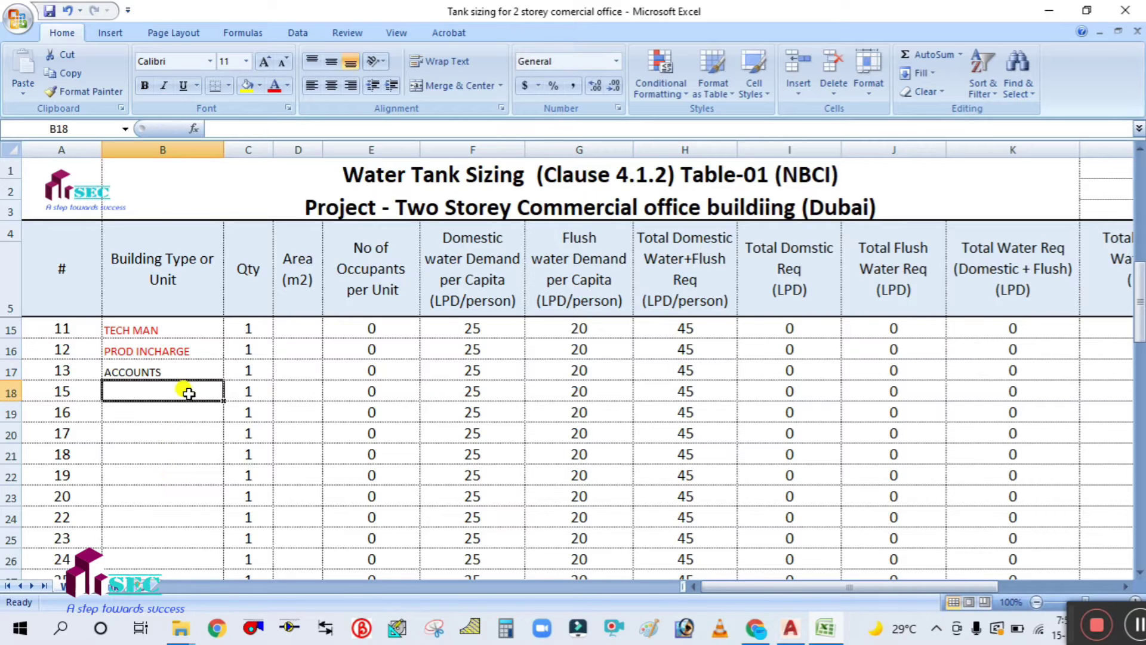
type("RO")
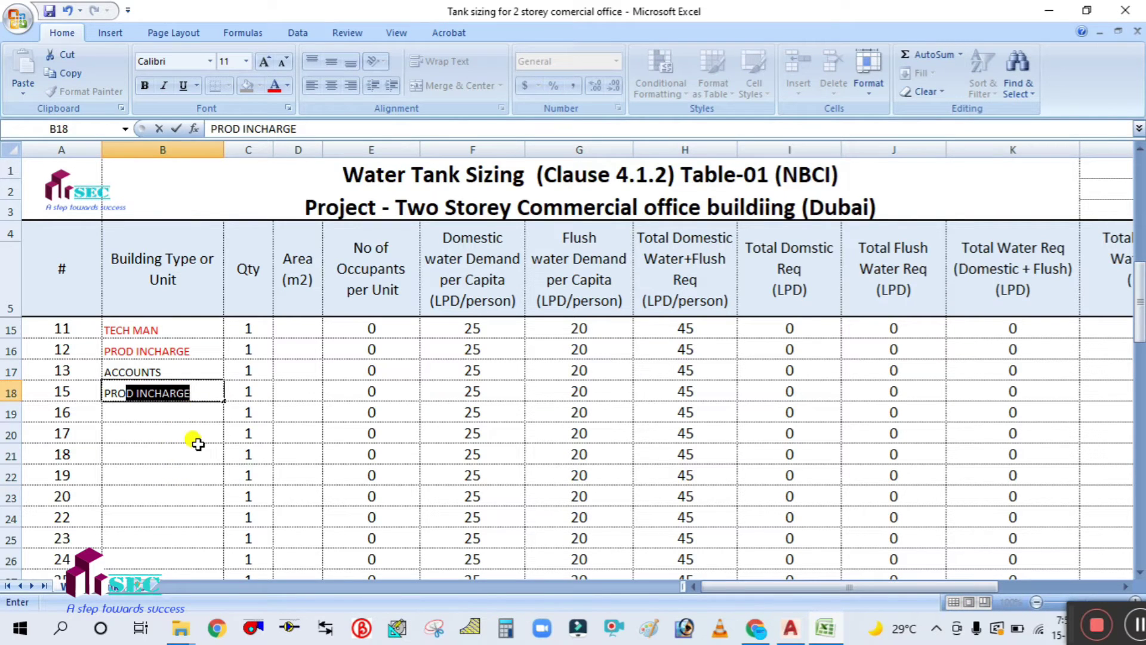
type("CUREM")
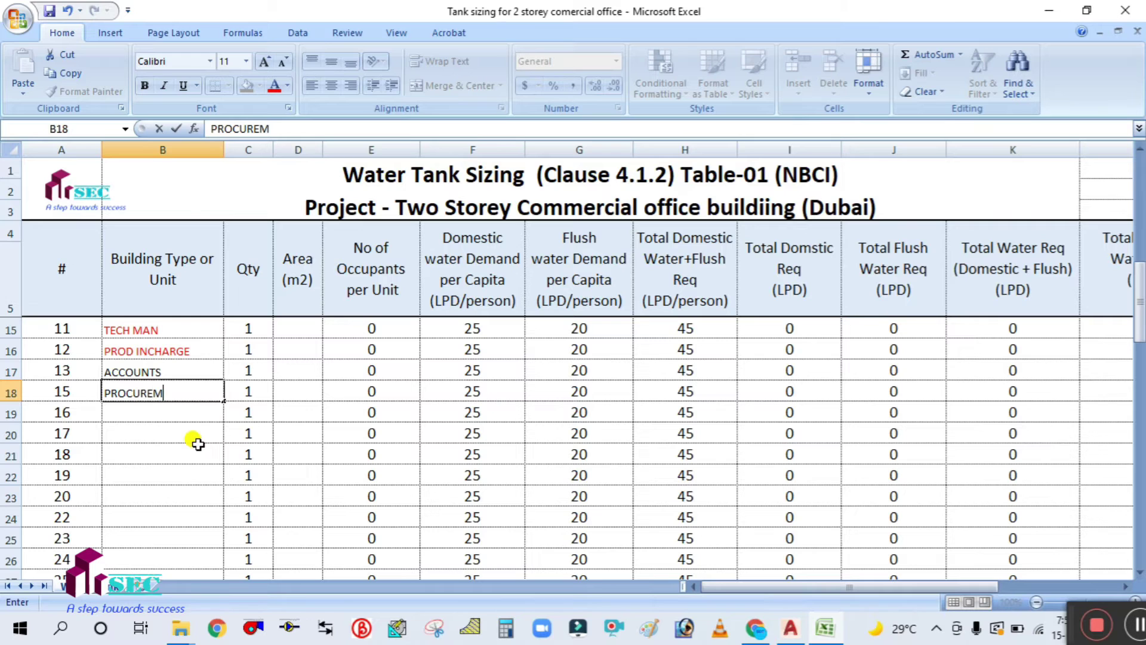
type("ENT")
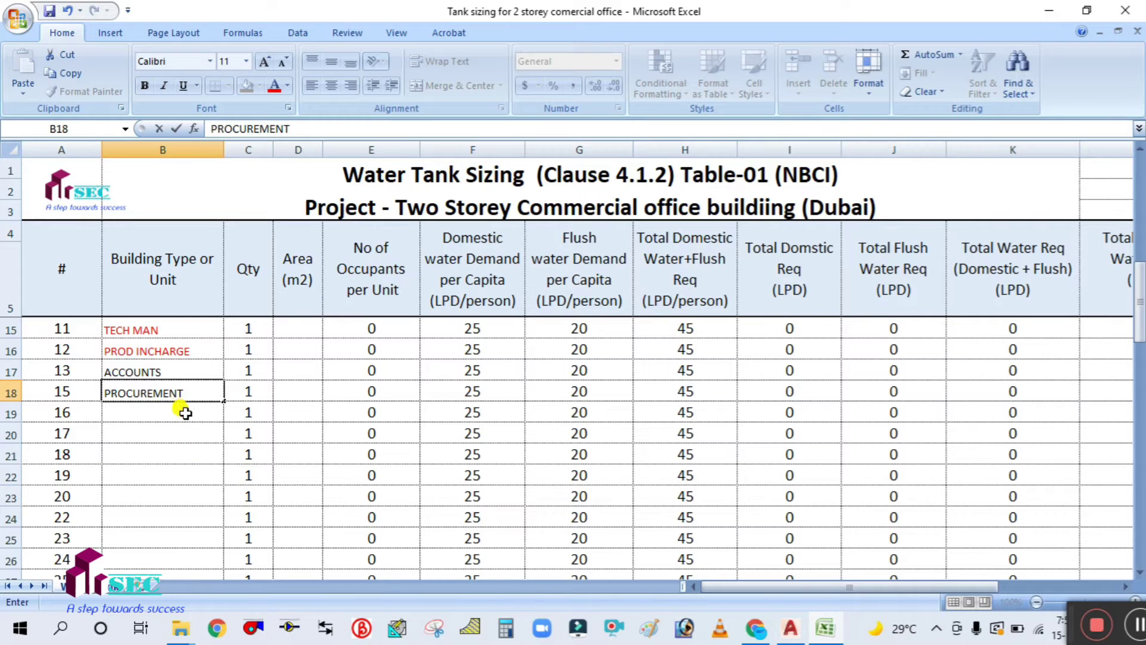
left_click(186, 411)
Step: Recheck the room names in AutoCAD and enter TRANSPORT in B19 and MARKETING in B20 of the Excel sheet
type("TR")
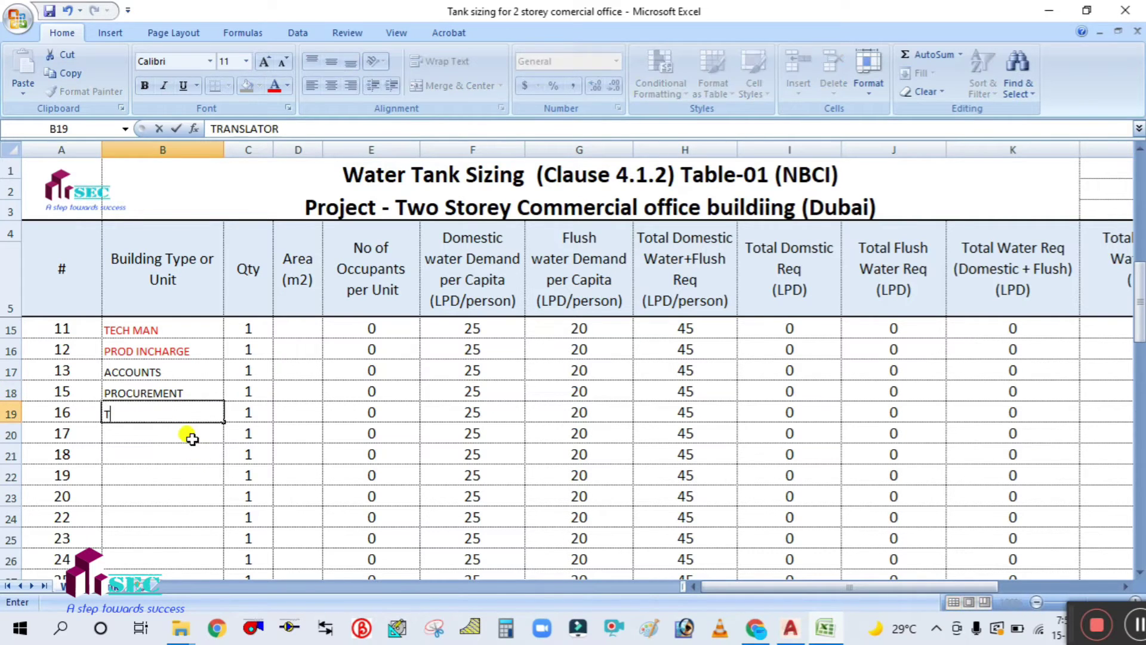
left_click(792, 630)
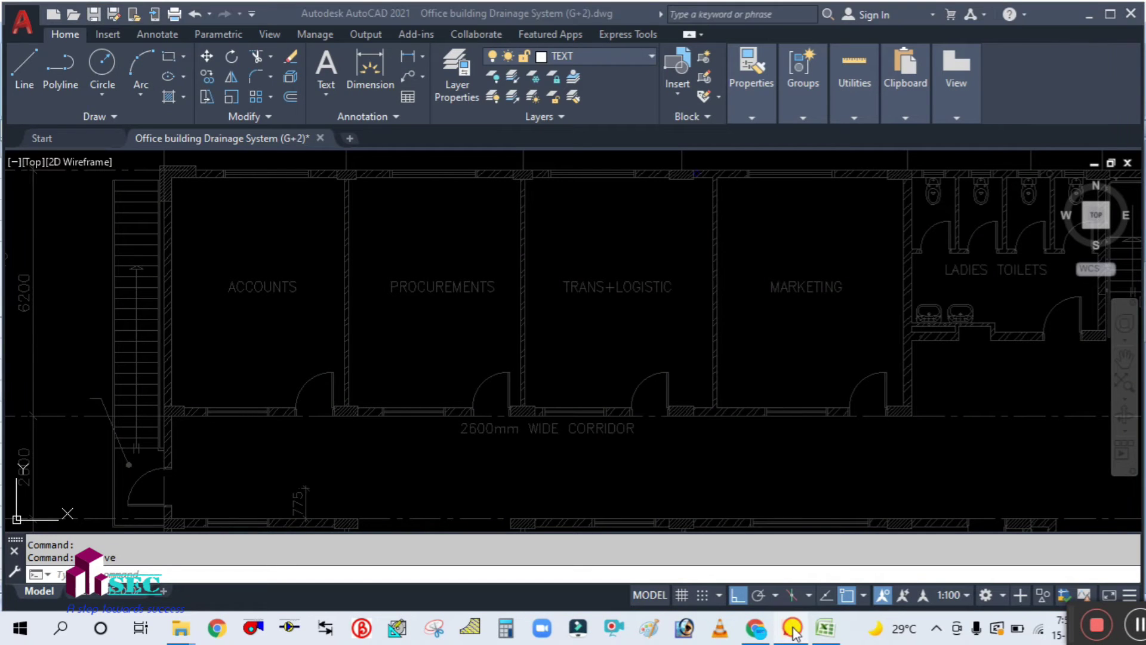
left_click(792, 629)
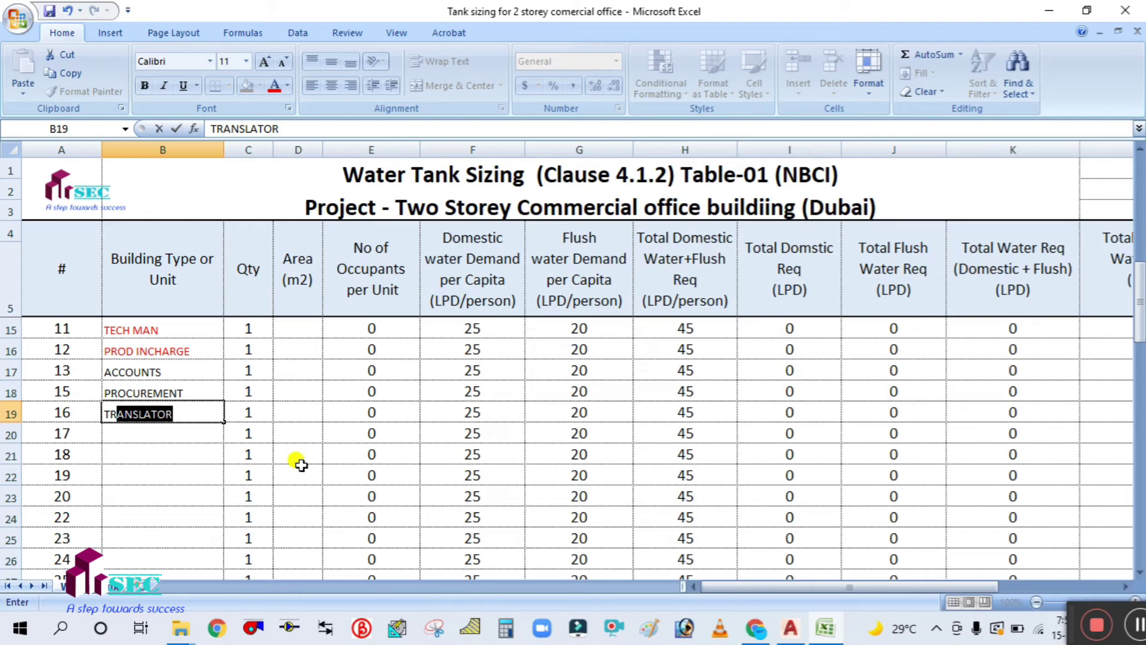
type("N")
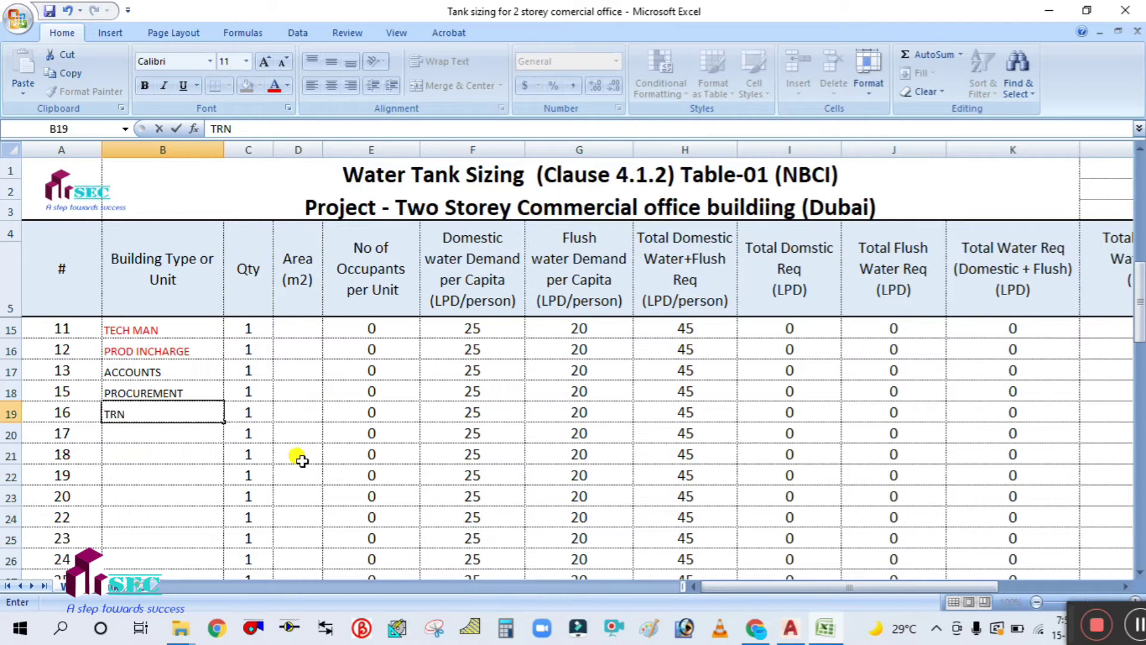
key("BackSpace")
type("ANSPORT")
key("Return")
type("MARKETING")
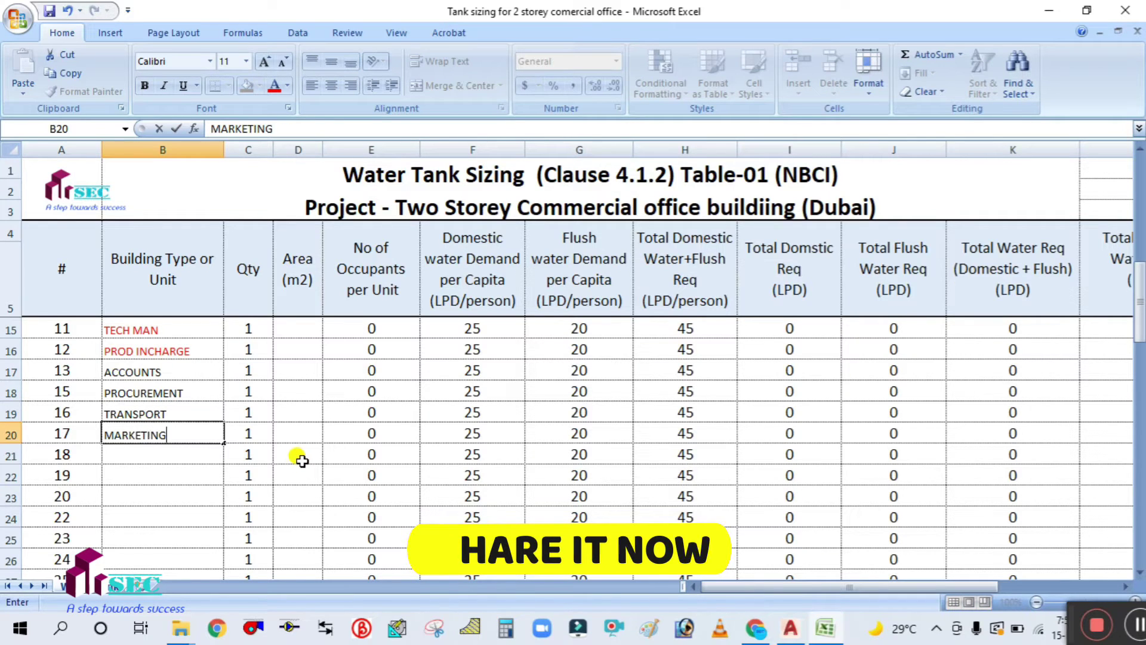
key("Return")
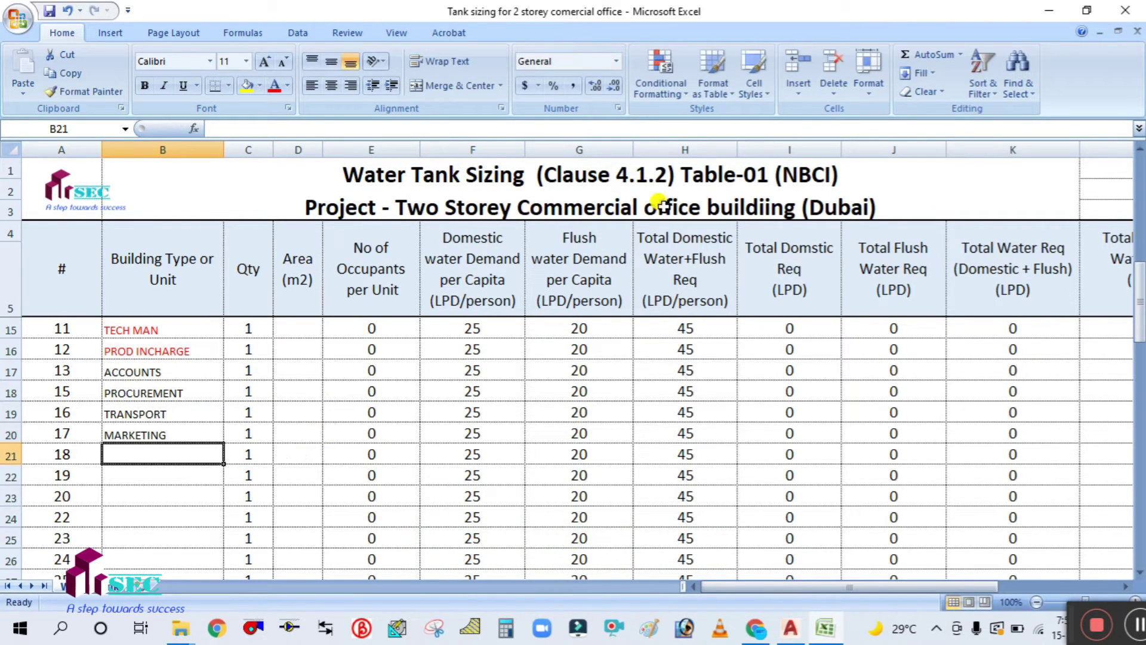
Step: Check the first floor rooms beyond the gents toilets in AutoCAD and enter ADMIN MANager in B21 of the Excel sheet
left_click(789, 627)
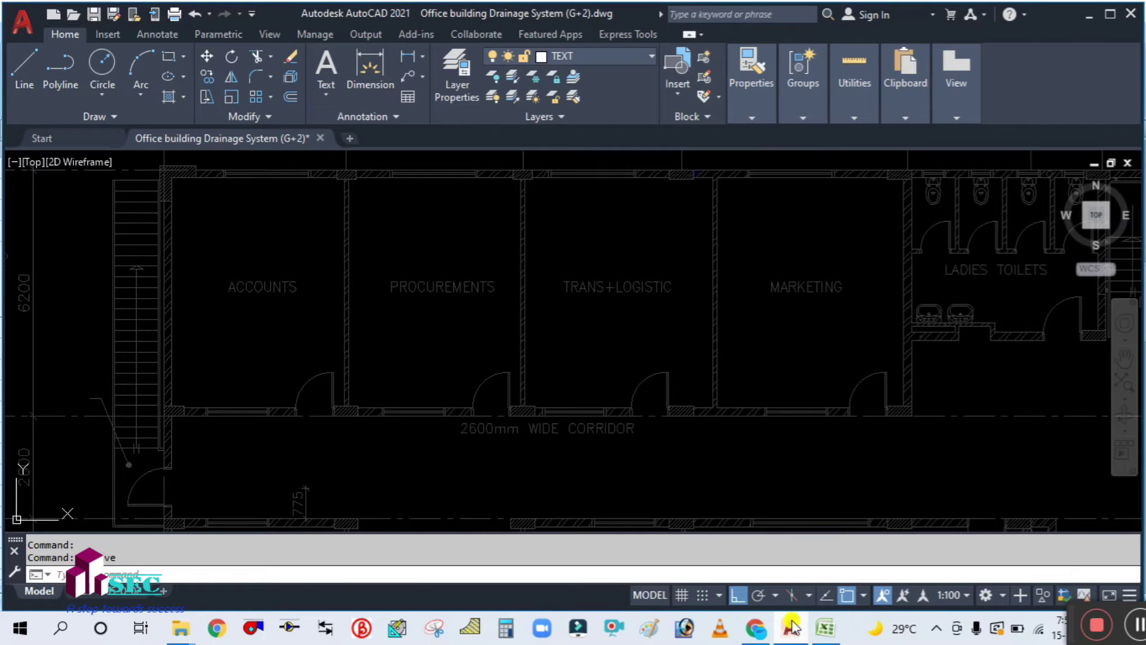
scroll(627, 338, "down", 5)
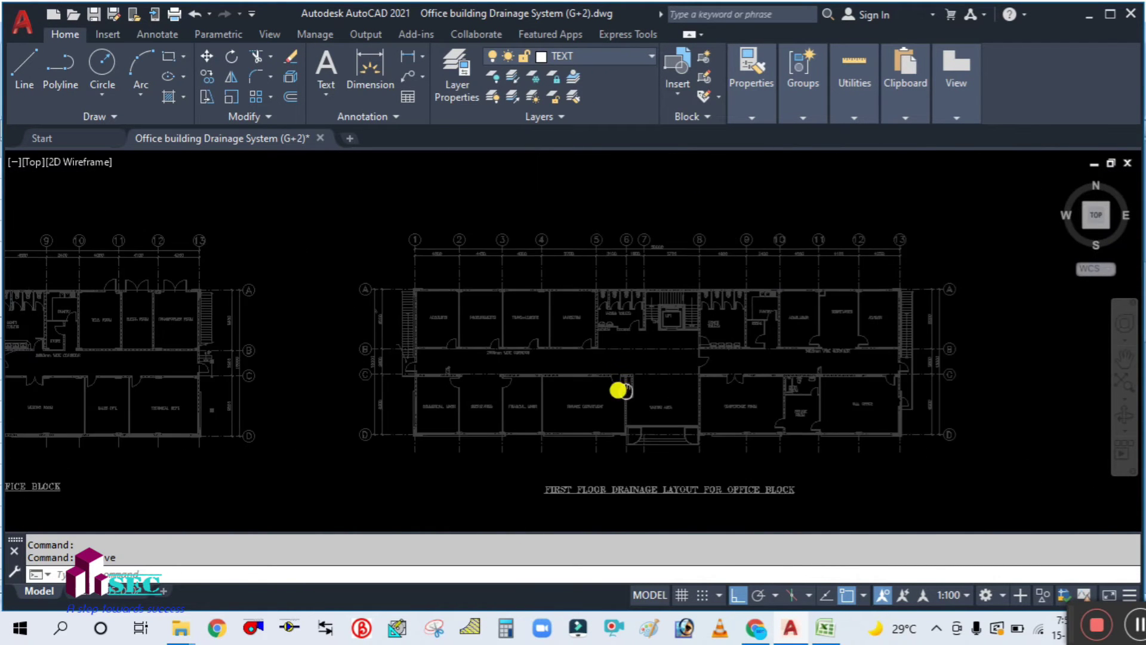
scroll(668, 348, "up", 7)
left_click_drag(806, 328, 522, 366)
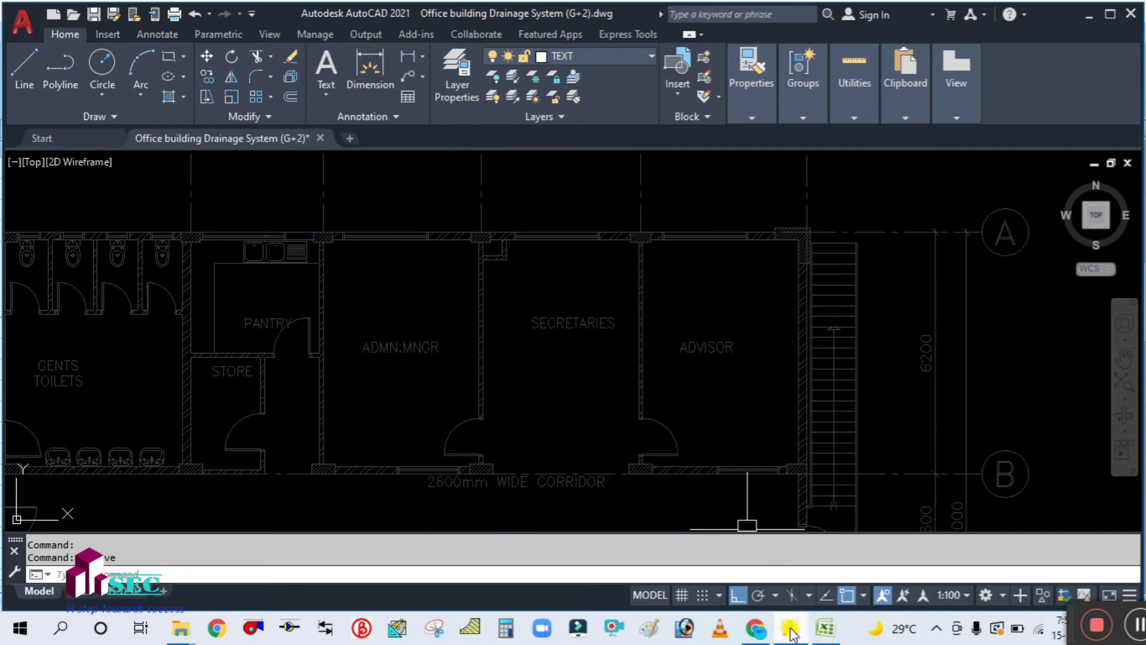
left_click(824, 628)
type("ADMIN MAN")
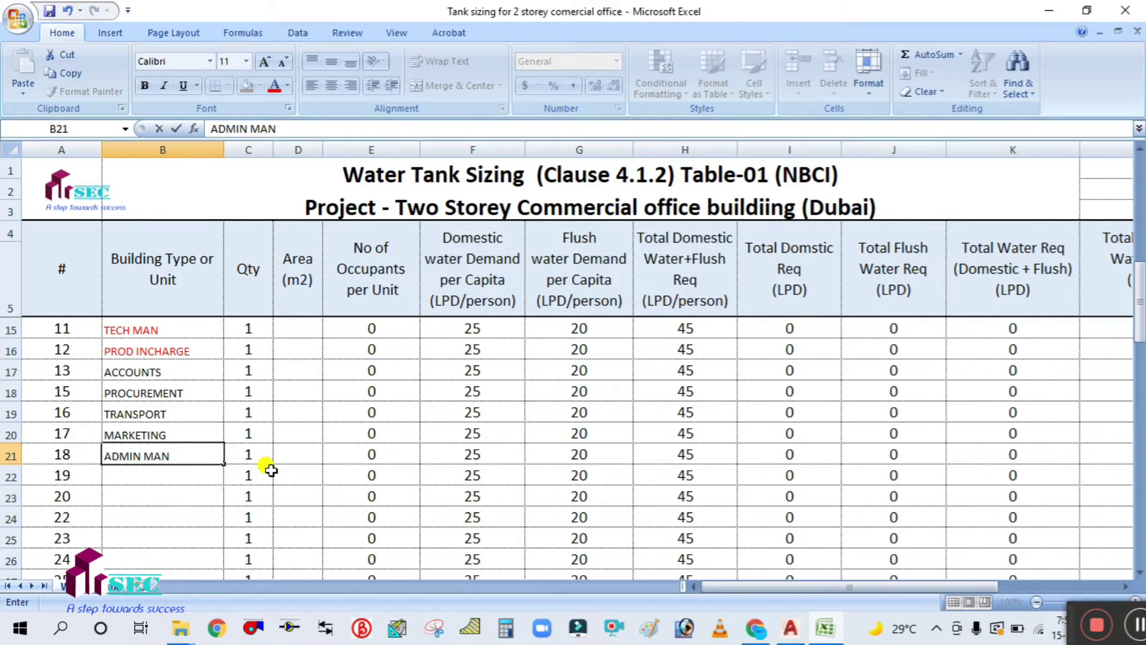
type("ager")
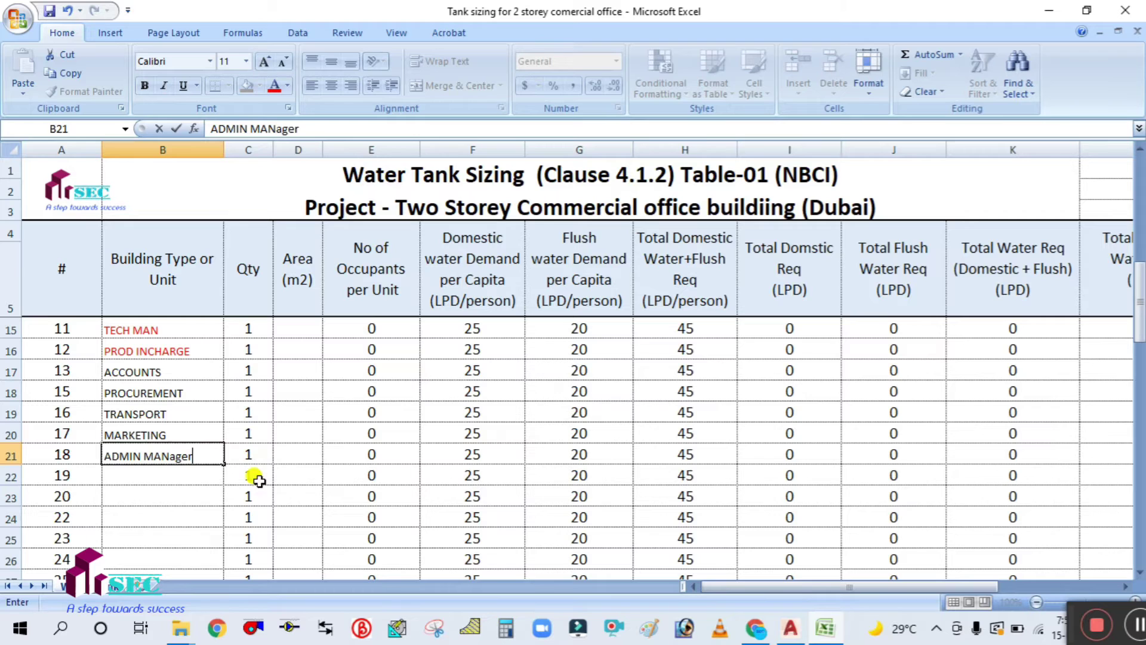
left_click(206, 477)
Step: Enter SECRATORRY in cell B22 and ADVISOR in cell B23 as building units
type("SE")
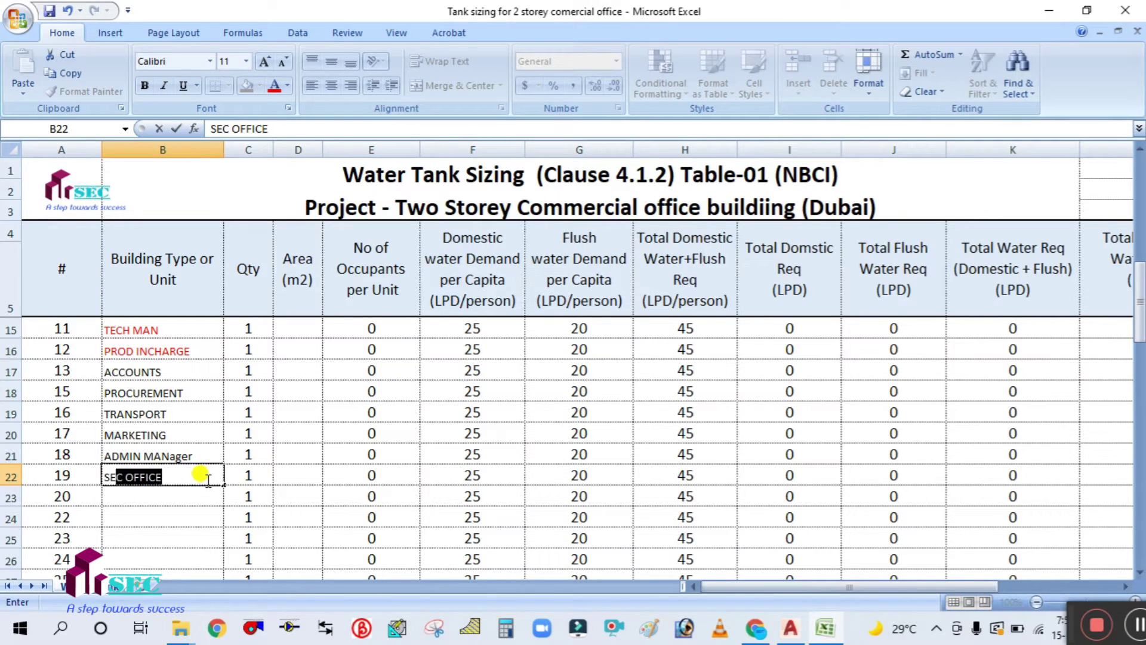
type("CRATORRY")
left_click(185, 498)
type("ADVISOR")
left_click(203, 512)
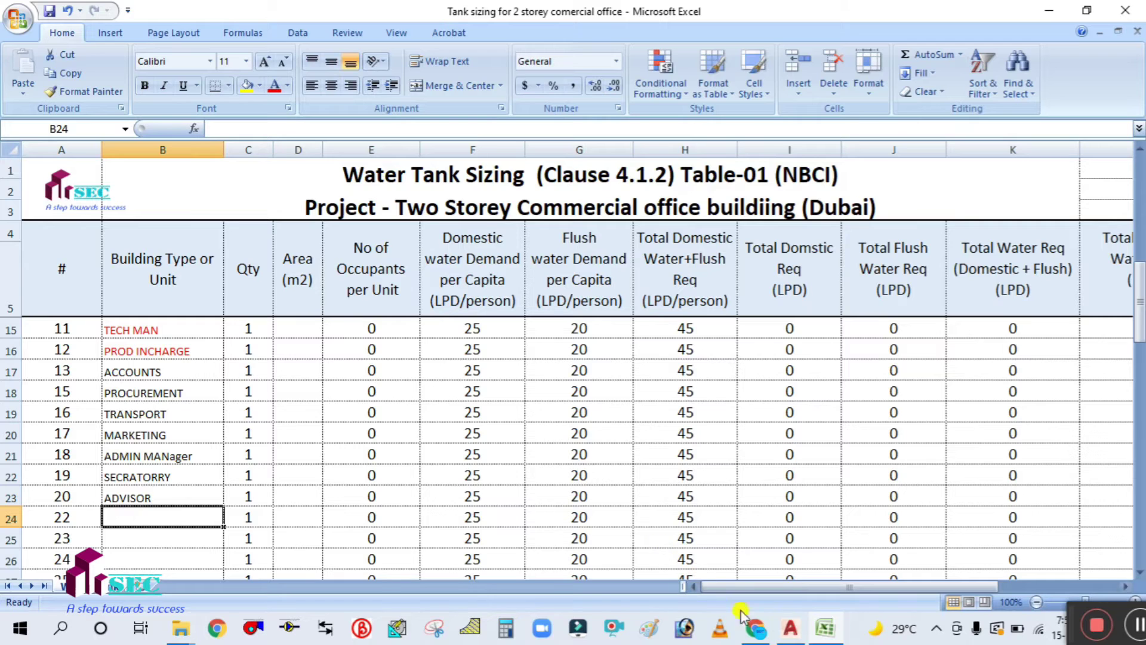
Step: Check the first floor rooms across the corridor in AutoCAD and enter GM OFFICE in cell B24 of the Excel sheet
left_click(800, 630)
scroll(618, 401, "down", 3)
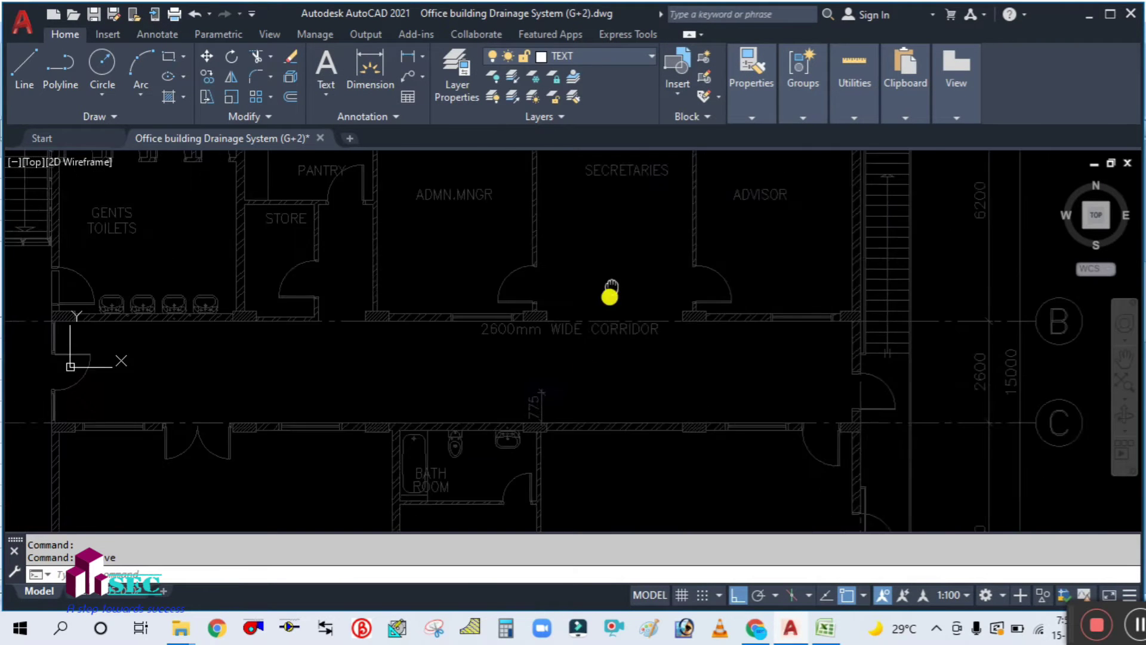
scroll(550, 427, "up", 1)
scroll(673, 411, "up", 2)
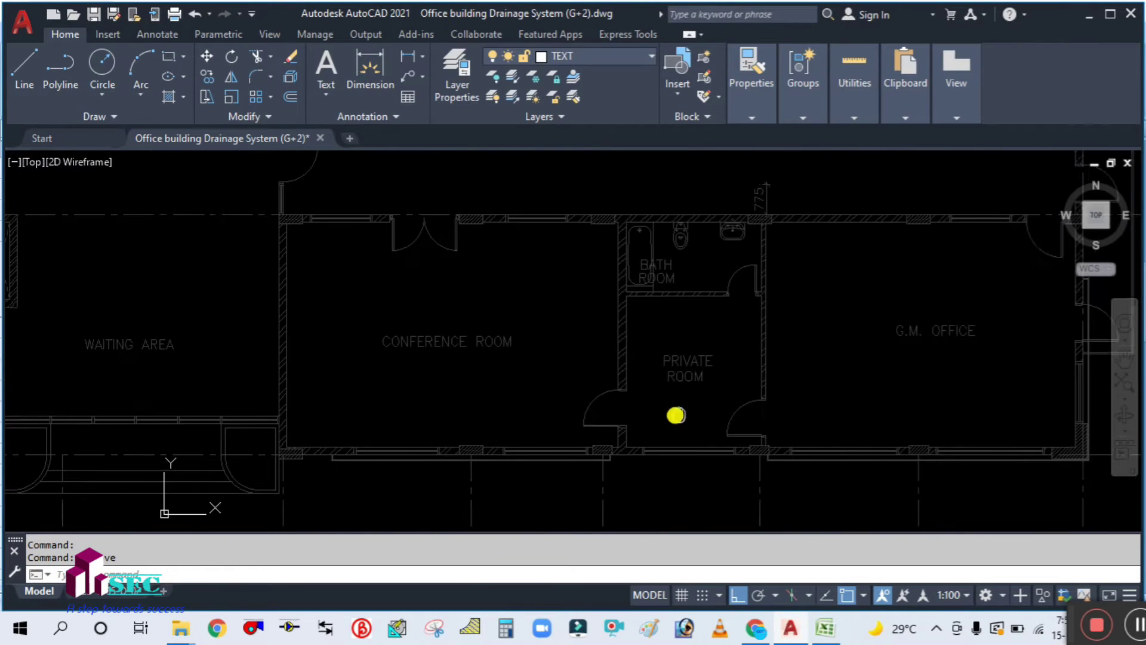
scroll(511, 379, "up", 2)
scroll(617, 416, "down", 2)
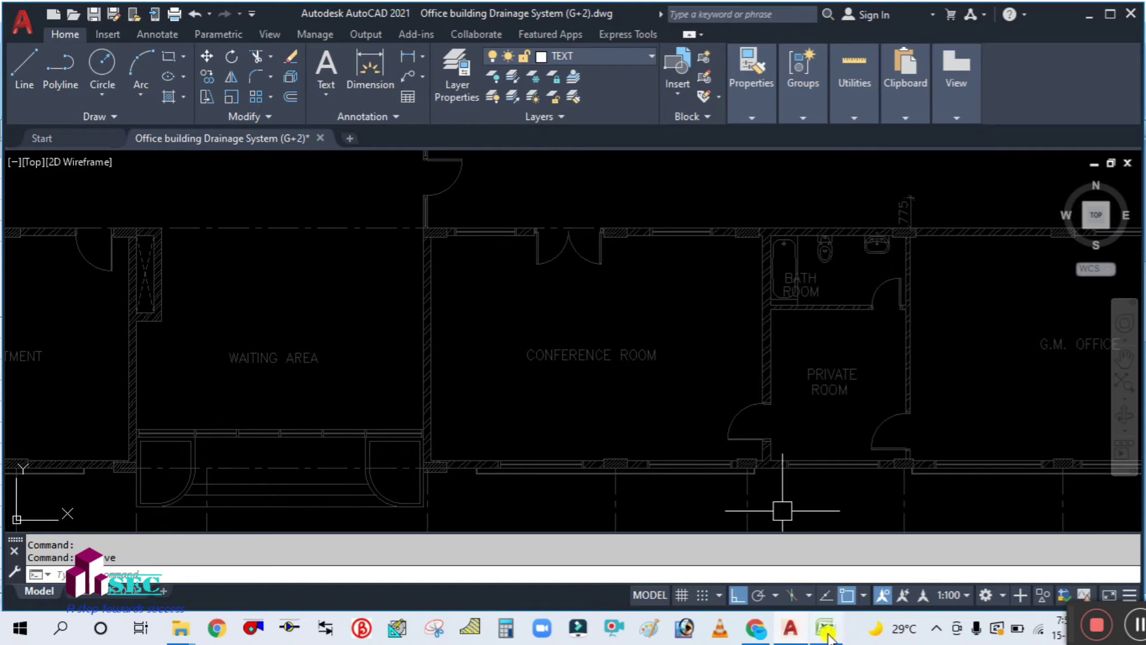
left_click(828, 631)
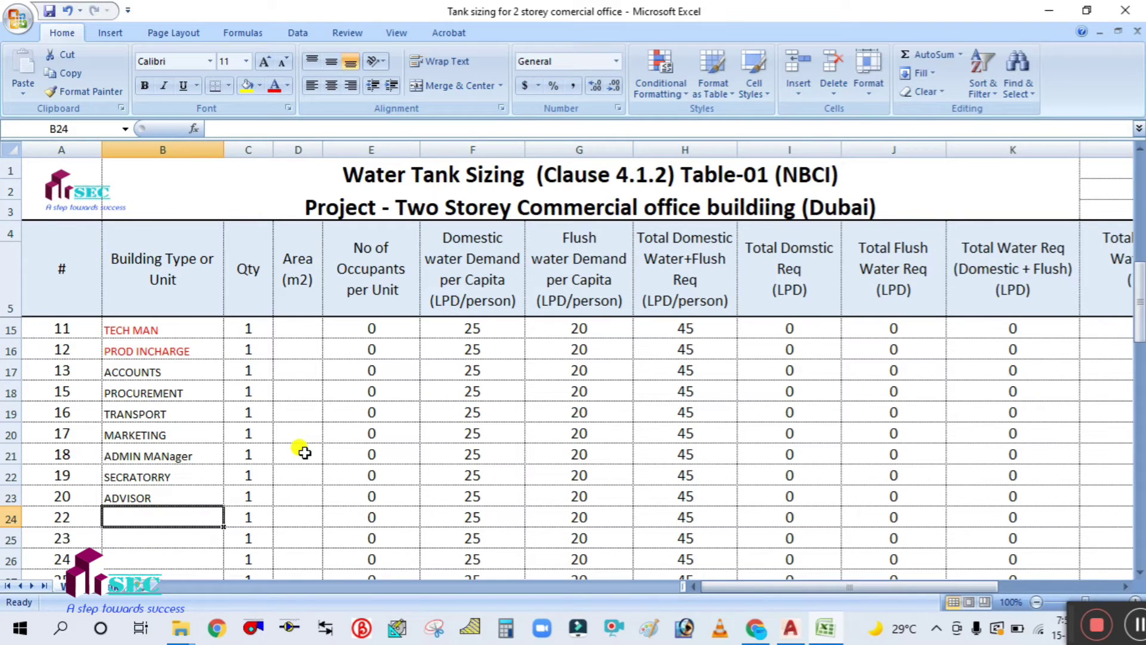
type("GM OFFICE")
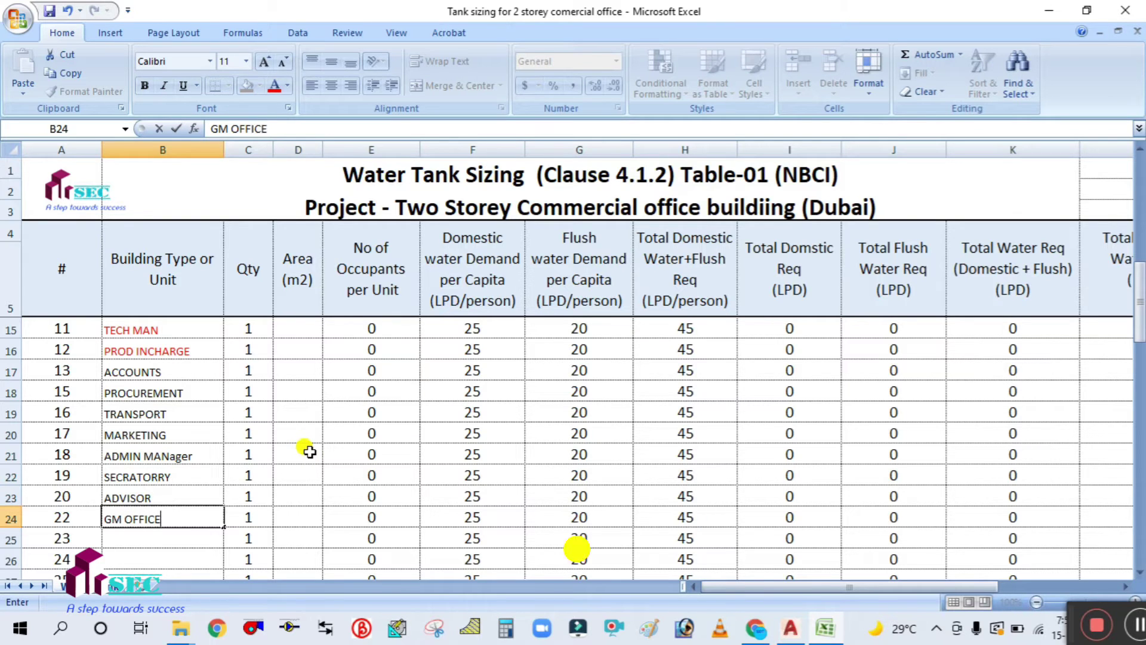
key("Return")
Step: Enter PRIVATE in cell B25 and CONFERENCE in cell B26 as building units
type("PRI")
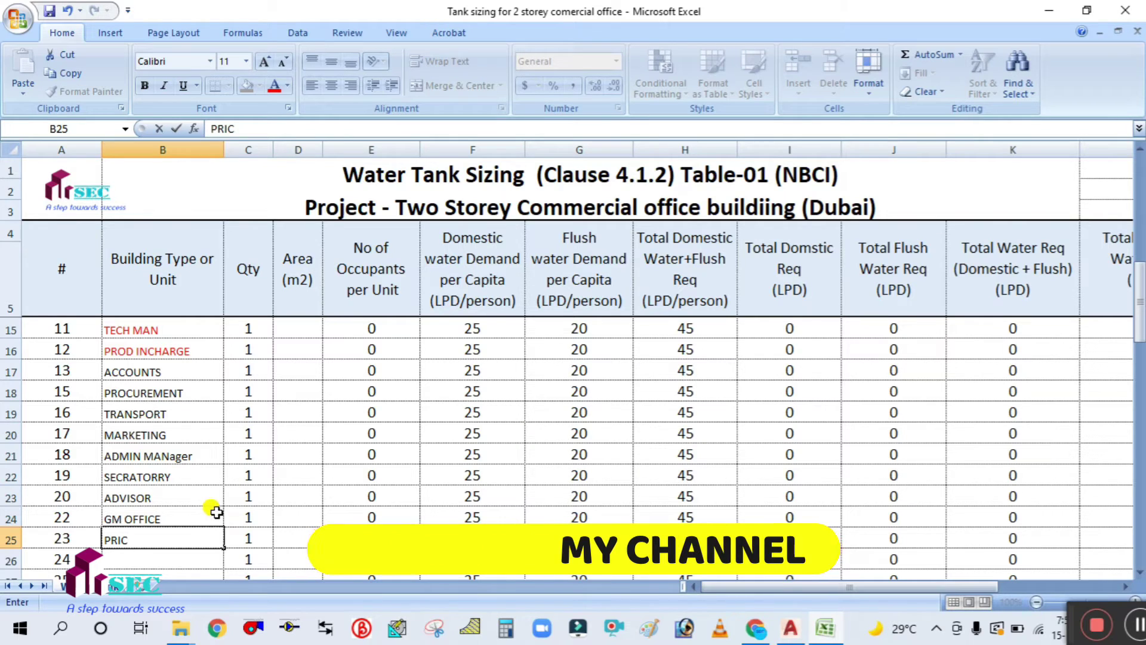
type("VATE")
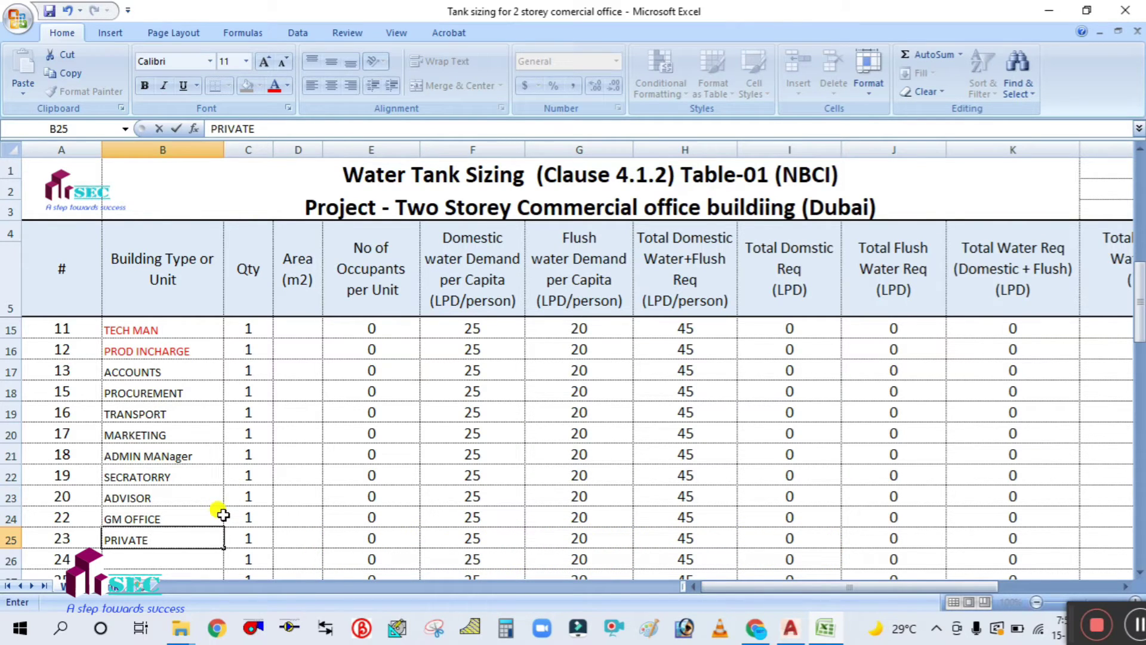
key("Return")
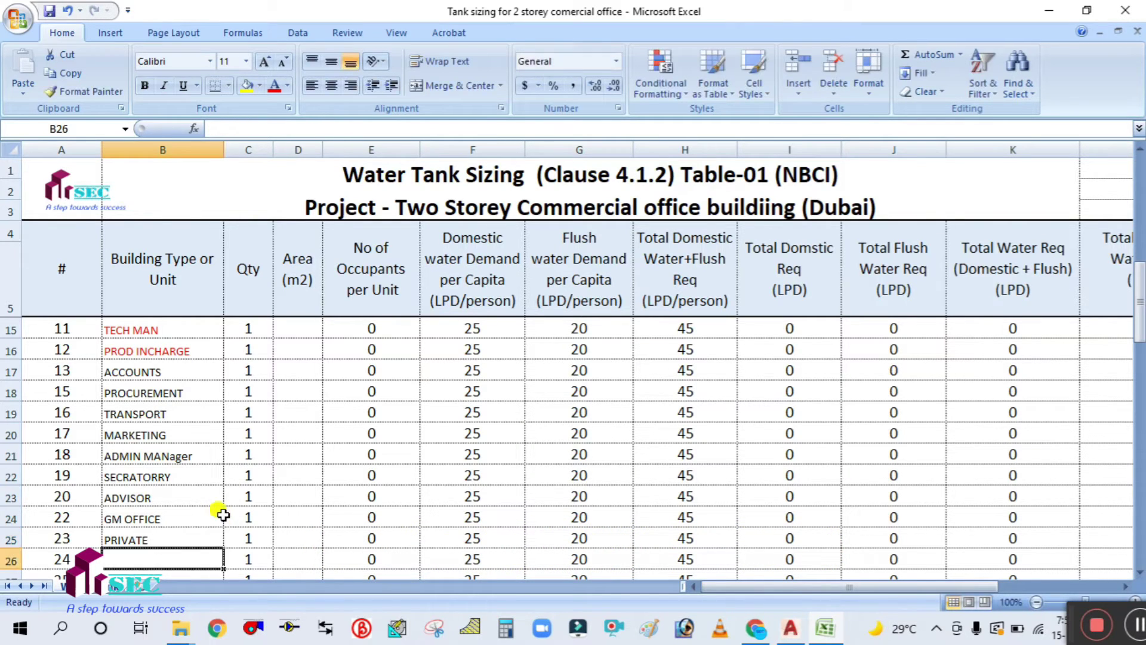
type("CP")
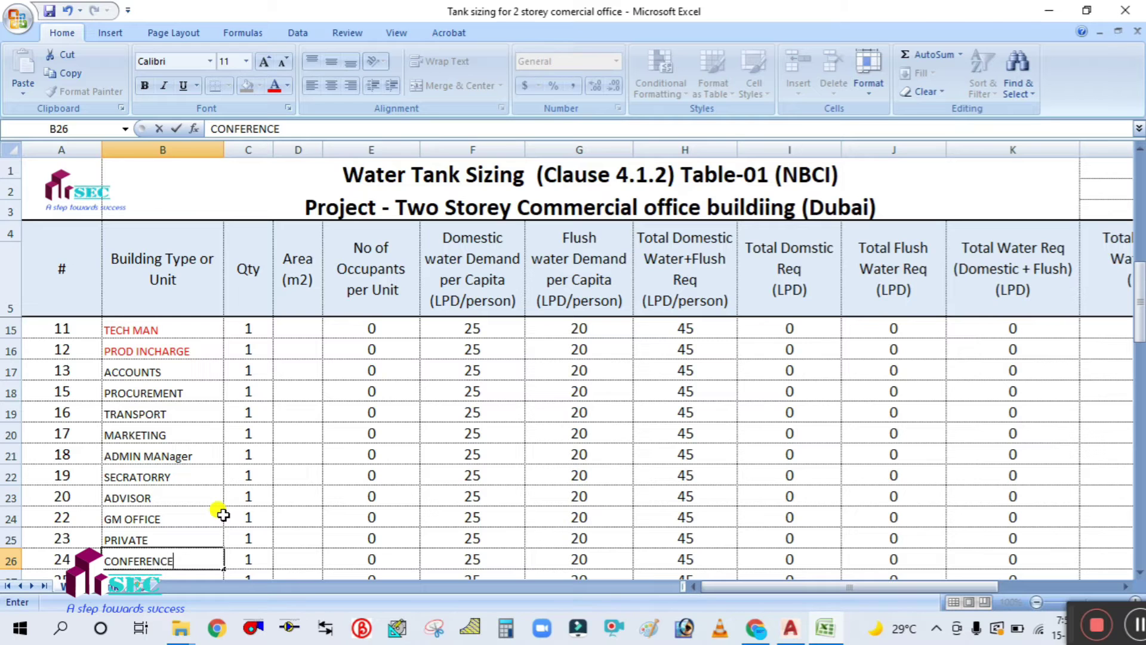
left_click(222, 515)
Step: Check the rooms beyond the conference room in AutoCAD and enter FINANCE in cell B27 of the Excel sheet
scroll(222, 510, "down", 3)
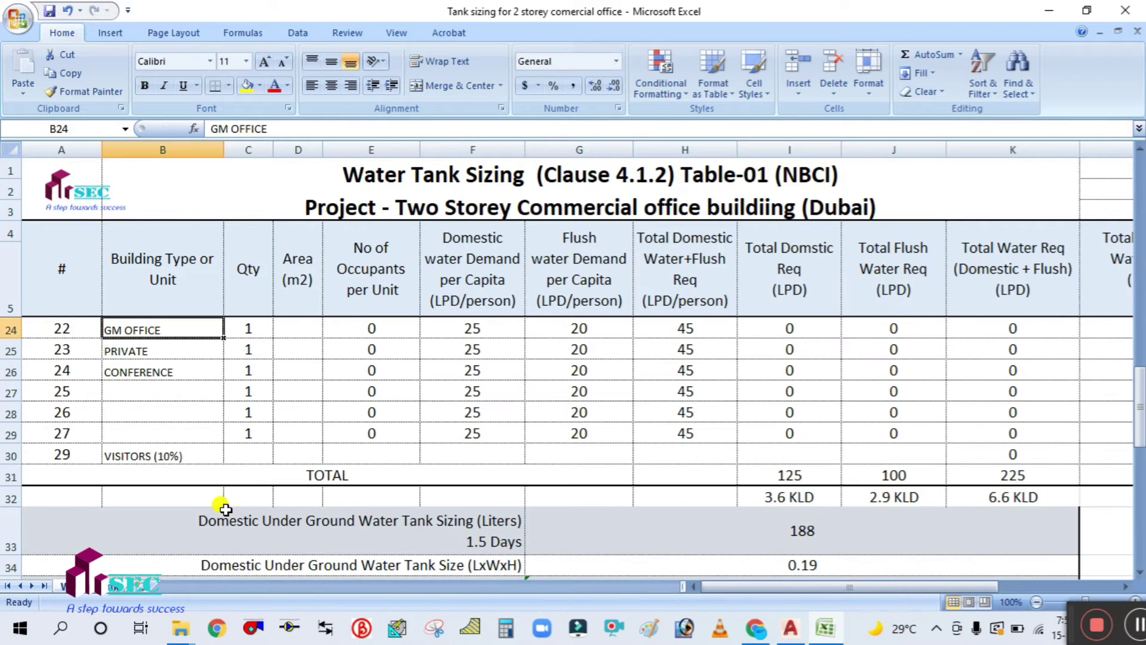
left_click(789, 627)
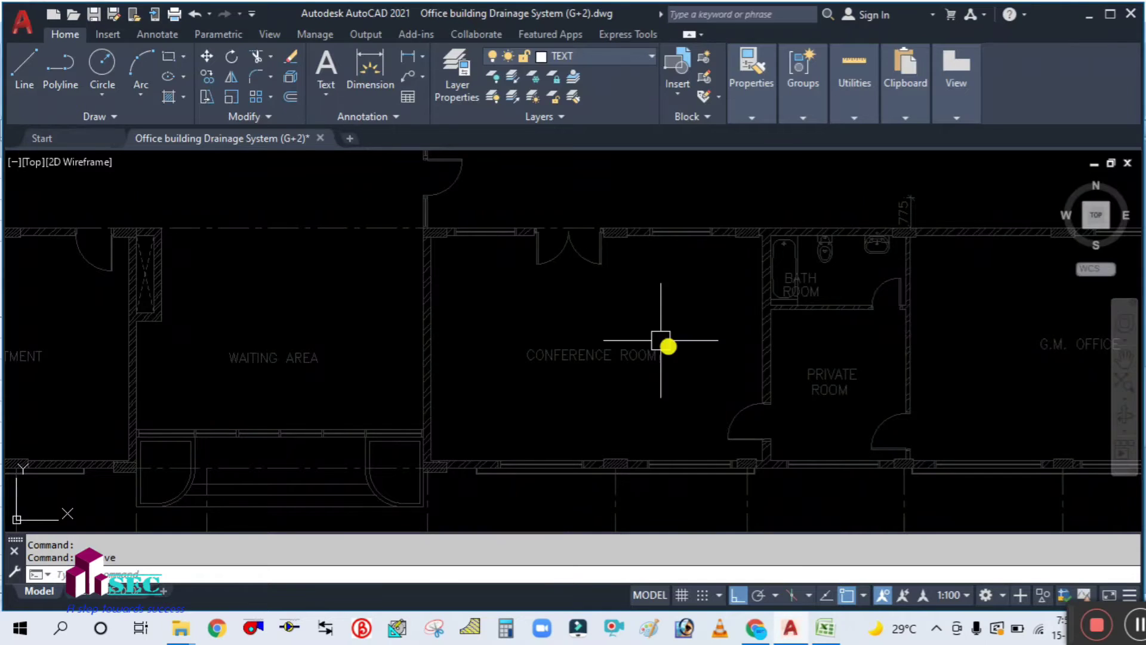
left_click_drag(340, 345, 549, 358)
scroll(550, 359, "up", 4)
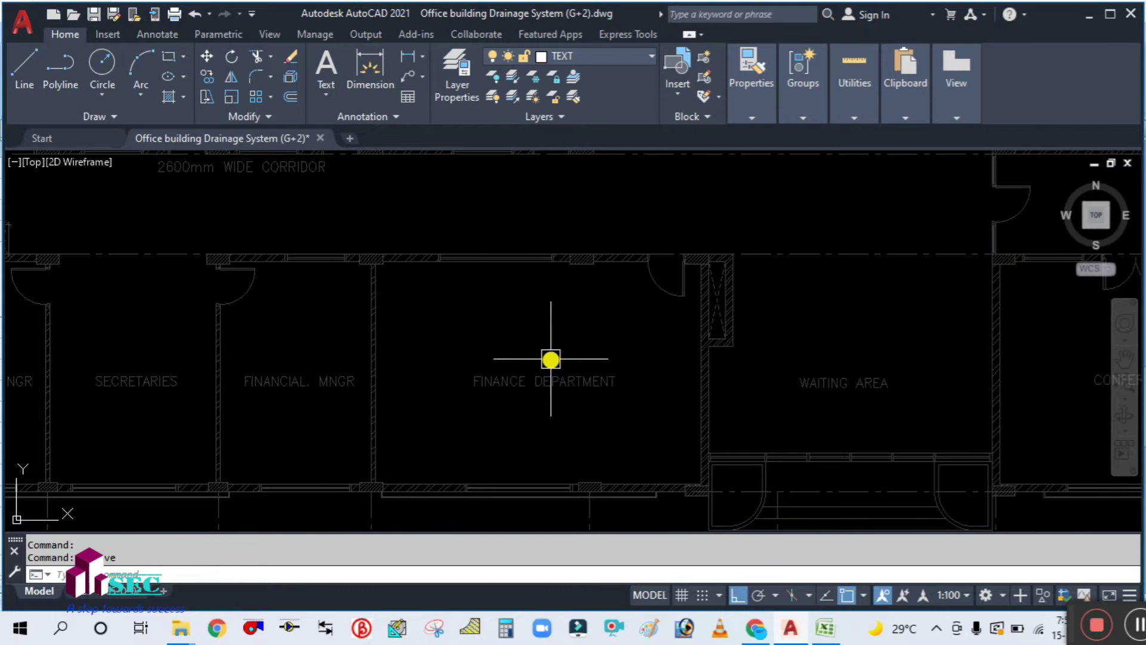
left_click_drag(443, 423, 663, 386)
mouse_move(523, 398)
left_mouse_down()
mouse_move(660, 378)
mouse_move(639, 404)
left_mouse_up()
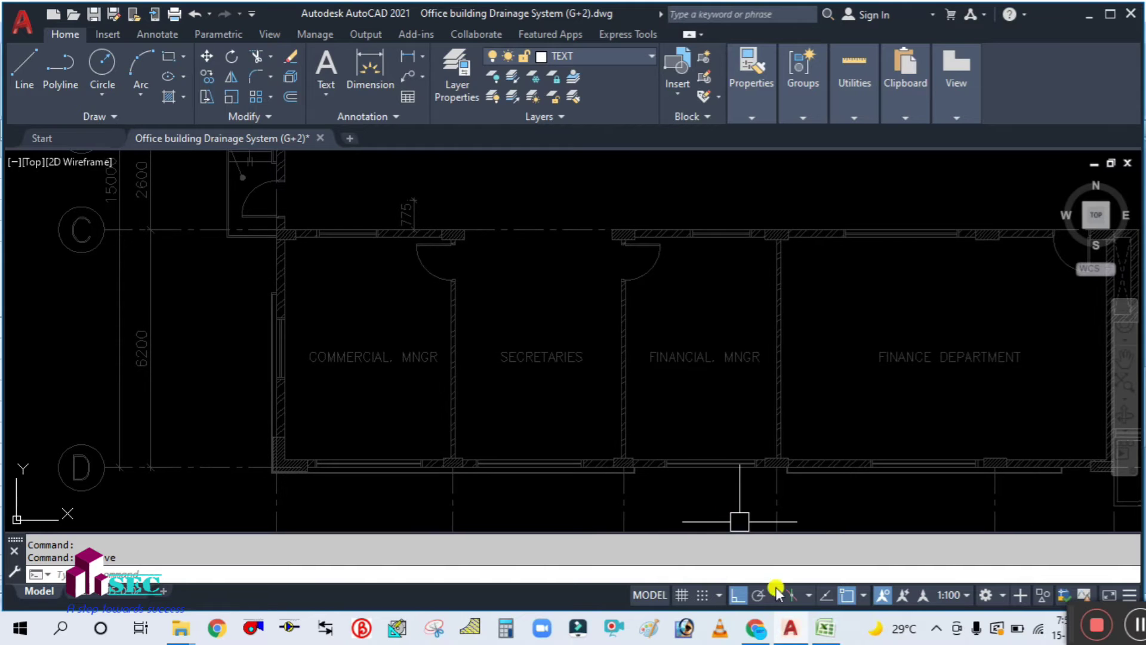
left_click(822, 629)
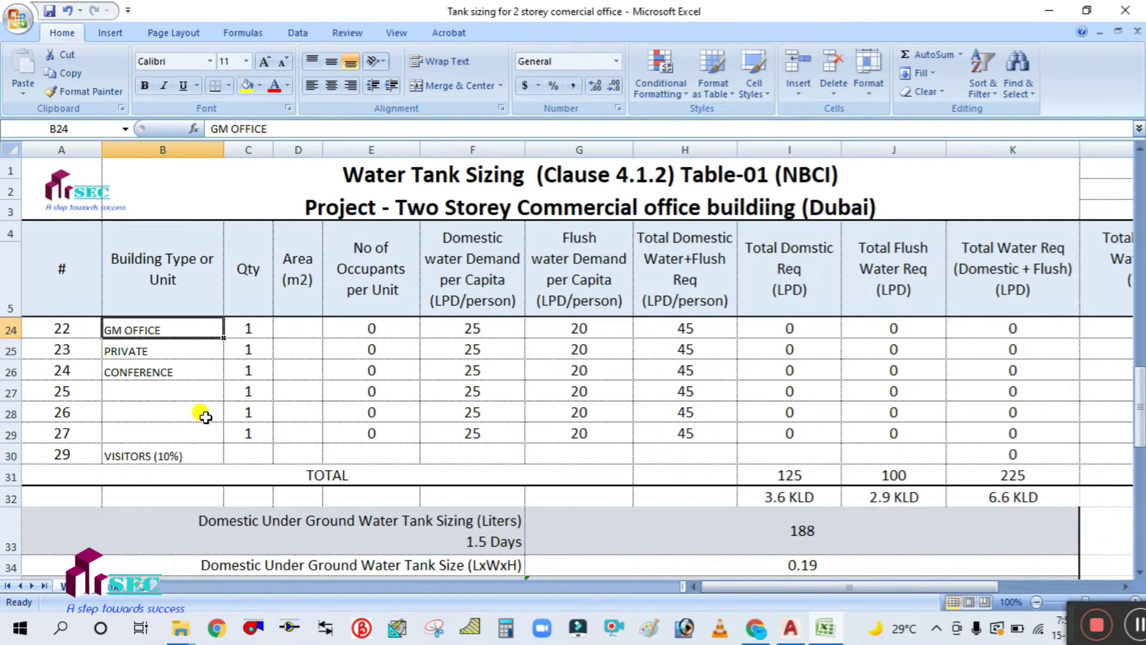
left_click(151, 390)
type("FINANCE")
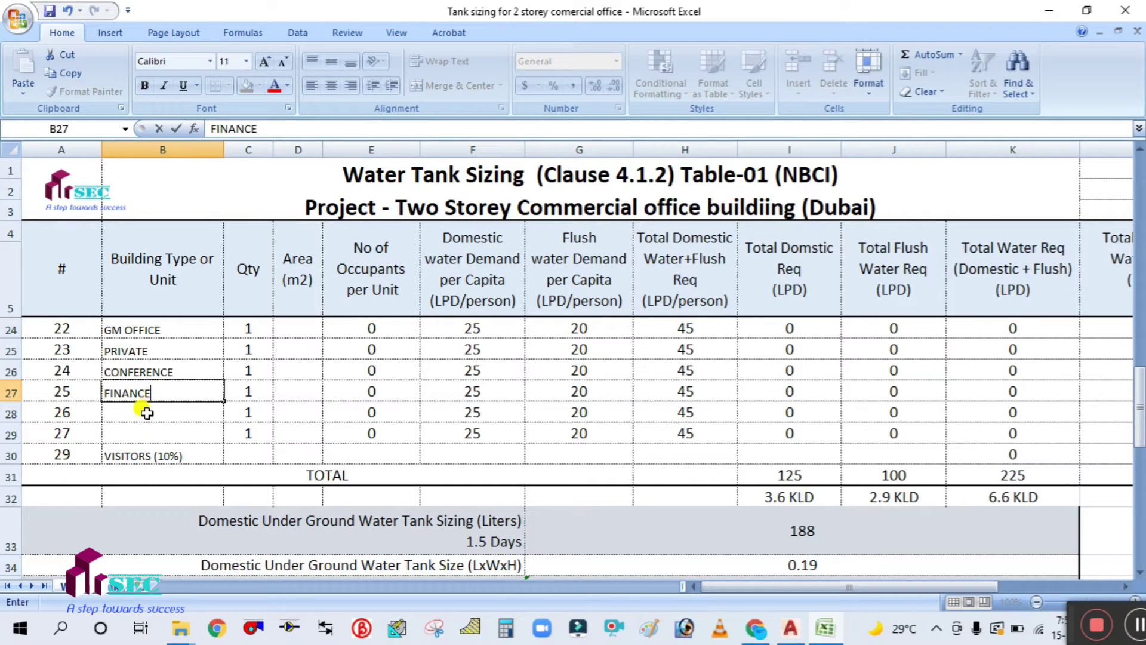
Step: Enter TECH MAN in cell B28 as a building unit
left_click(148, 412)
type("TECH")
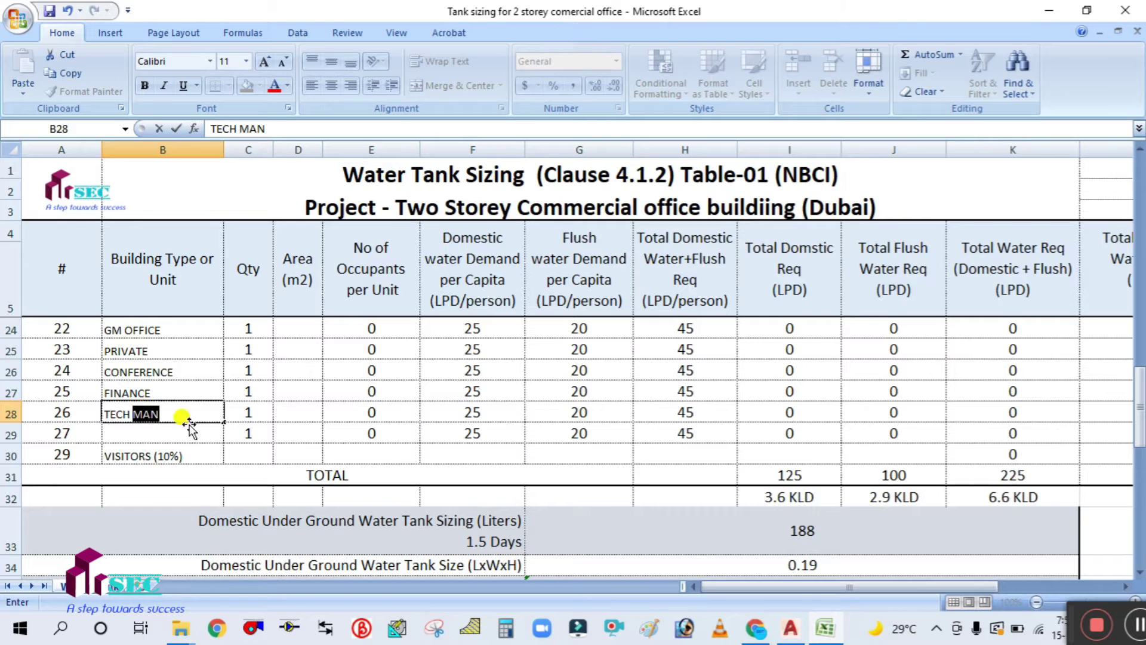
left_click(218, 413)
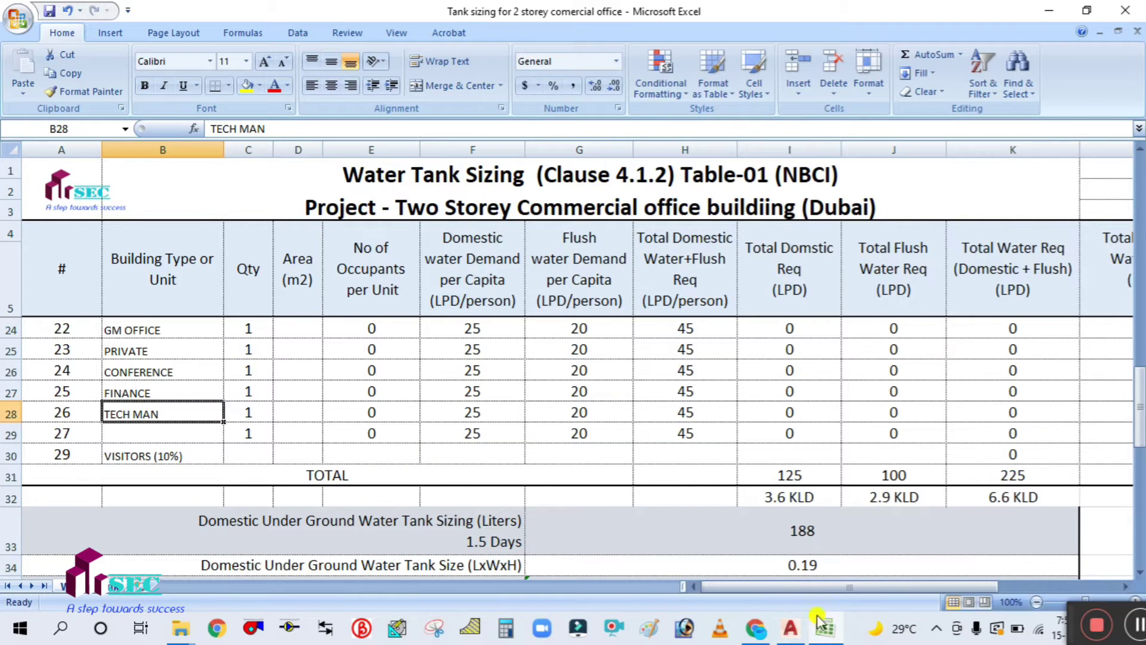
Step: Recheck the rooms beside the finance department in AutoCAD and enter COM MAN in cell B29 of the Excel sheet
left_click(790, 628)
left_click_drag(308, 397, 340, 414)
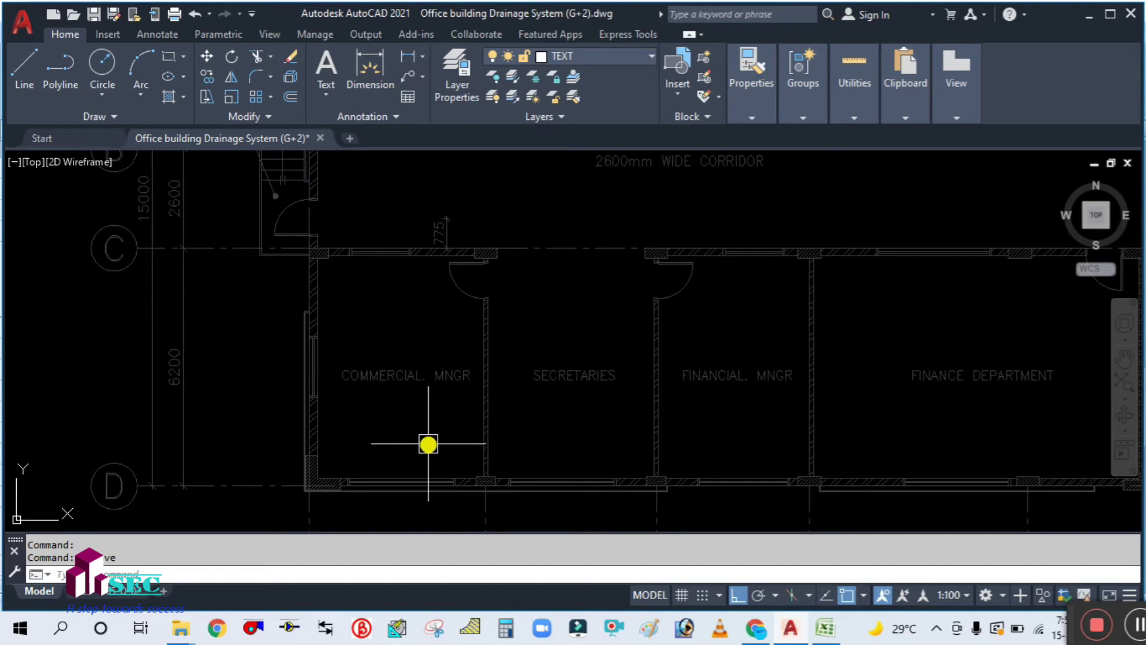
left_click(800, 632)
left_click(187, 434)
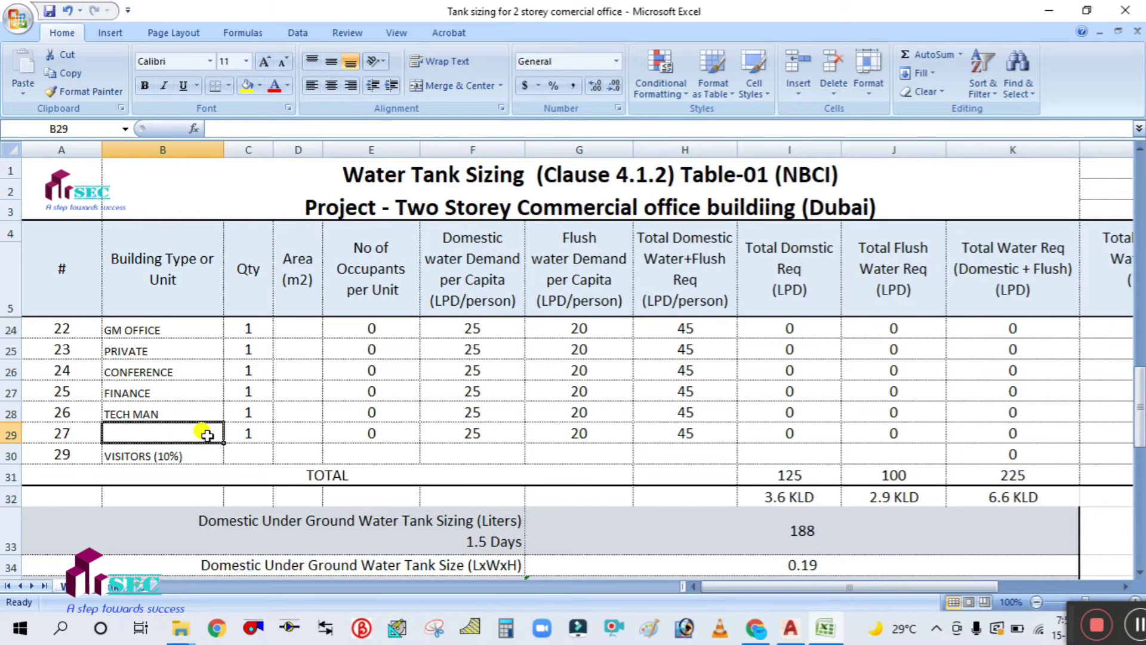
type("M")
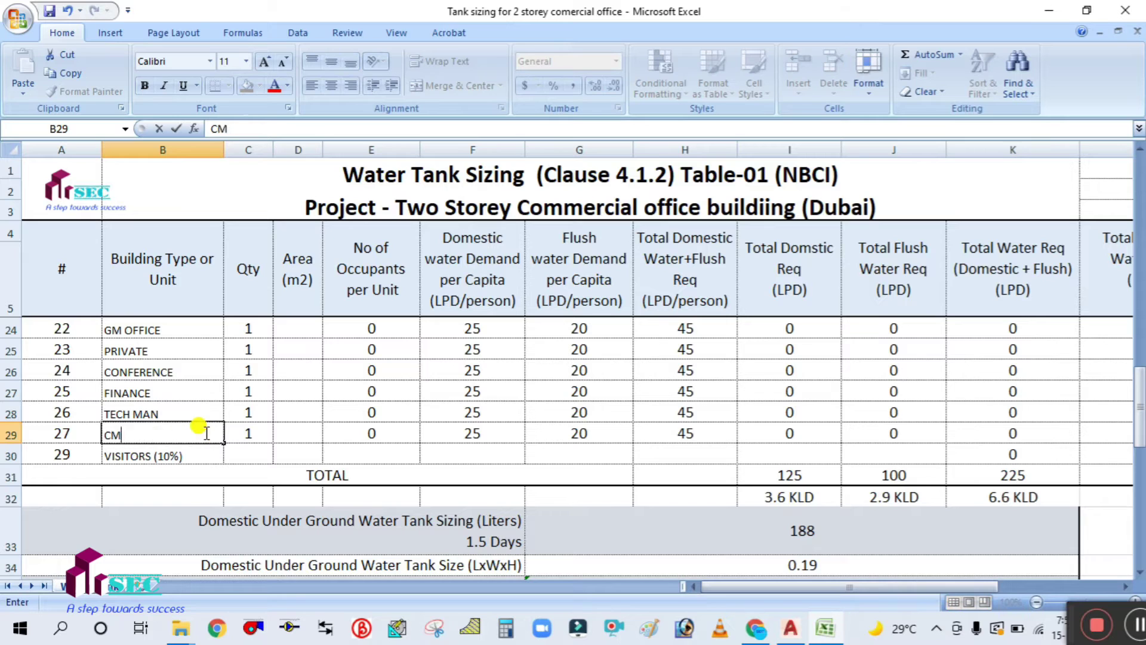
type("OM MAN")
left_click(253, 389)
Step: Review the building unit list, select PLANNING's area cell D6, and locate the Planning room in the AutoCAD ground floor plan
scroll(273, 427, "up", 5)
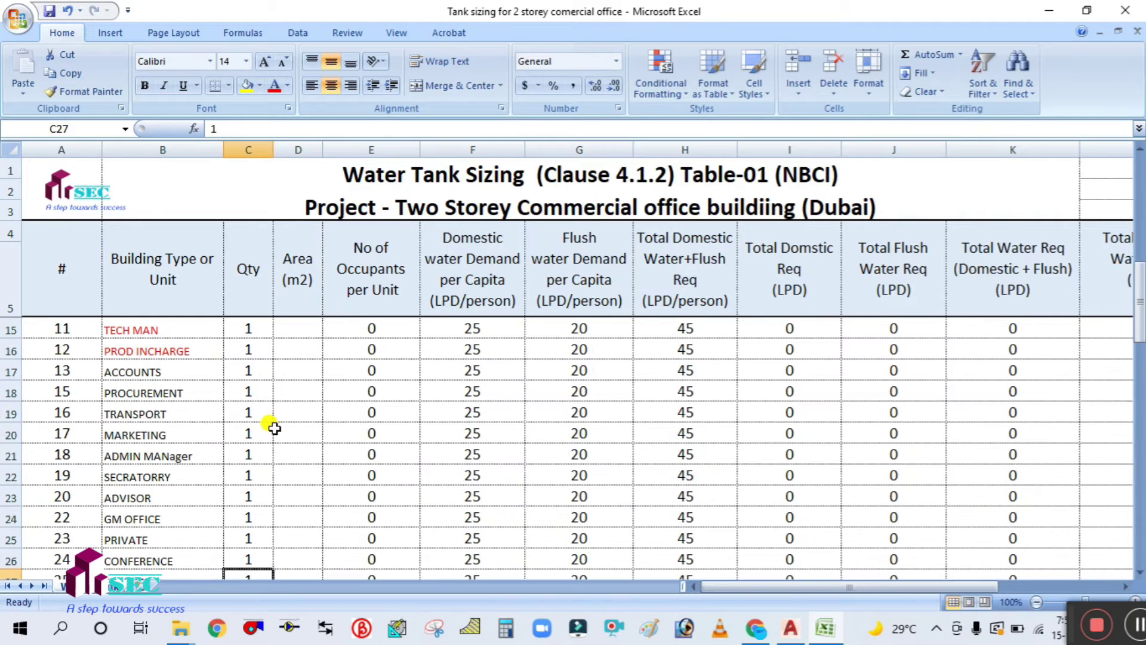
scroll(179, 409, "down", 3)
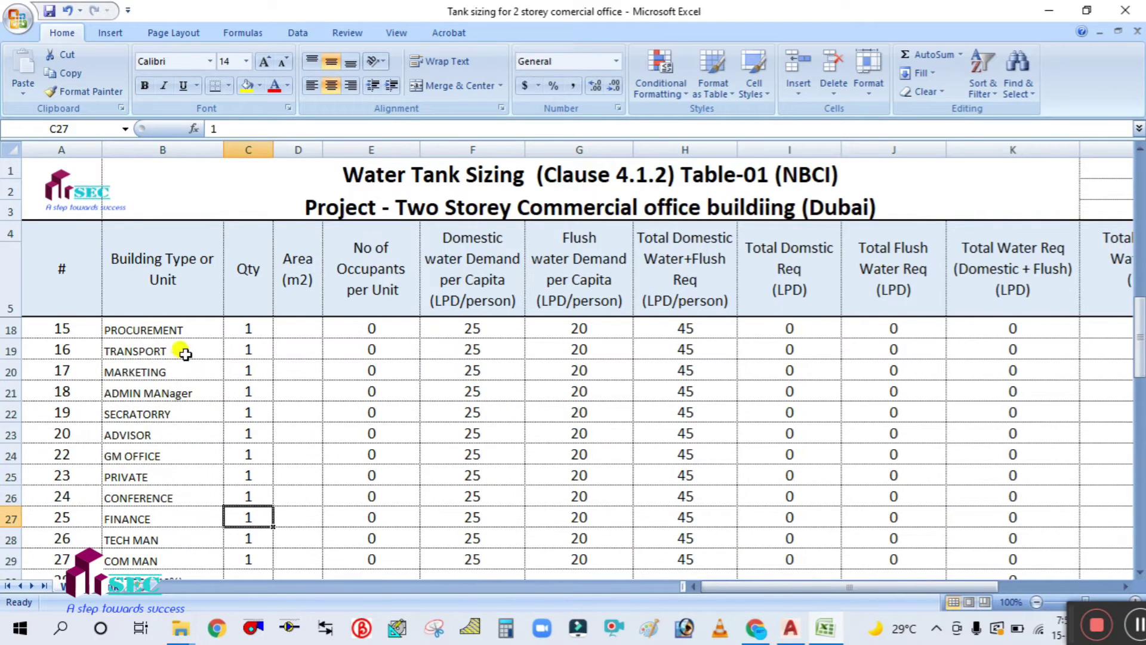
scroll(172, 422, "up", 4)
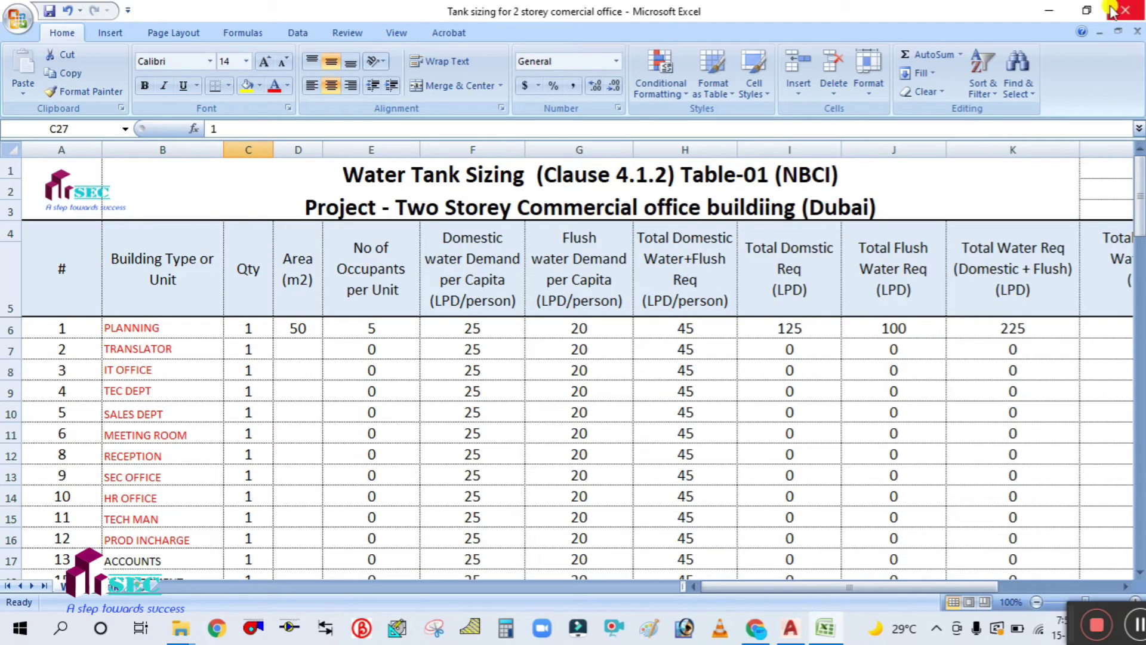
left_click(313, 339)
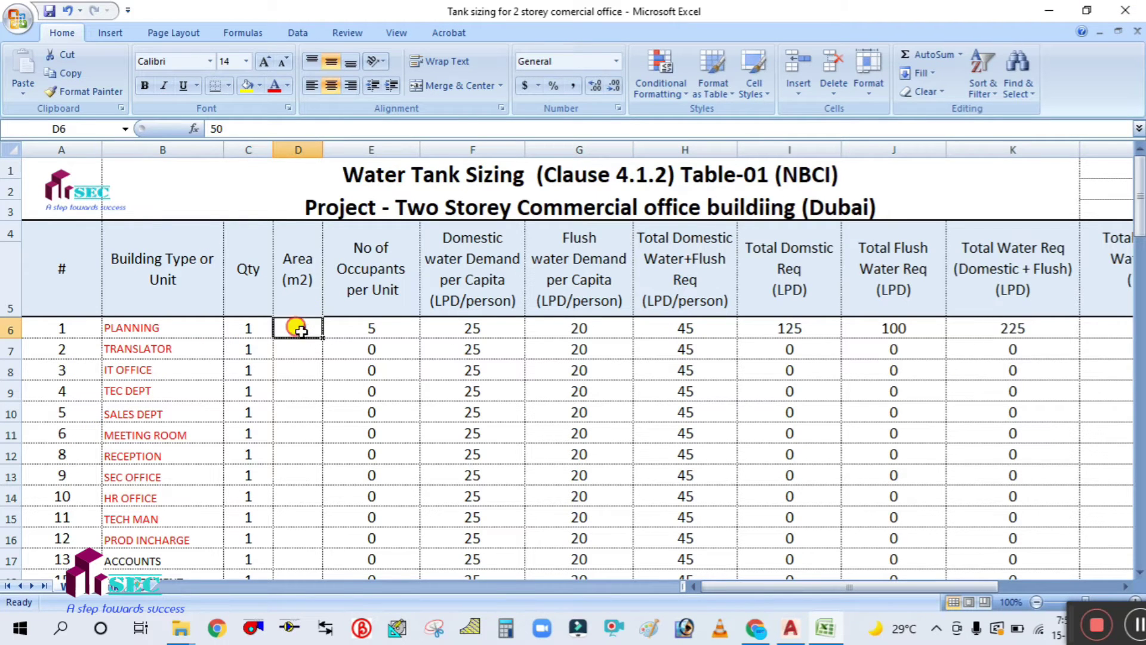
left_click(789, 626)
scroll(561, 391, "down", 5)
scroll(839, 317, "up", 2)
scroll(179, 303, "up", 7)
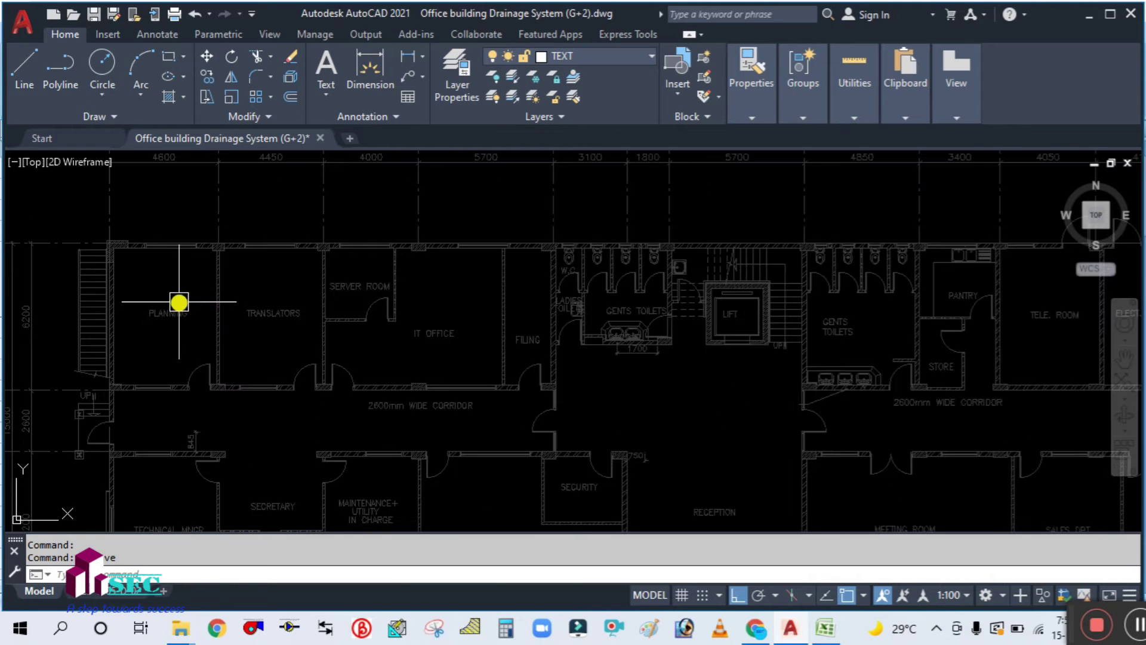
scroll(423, 297, "down", 3)
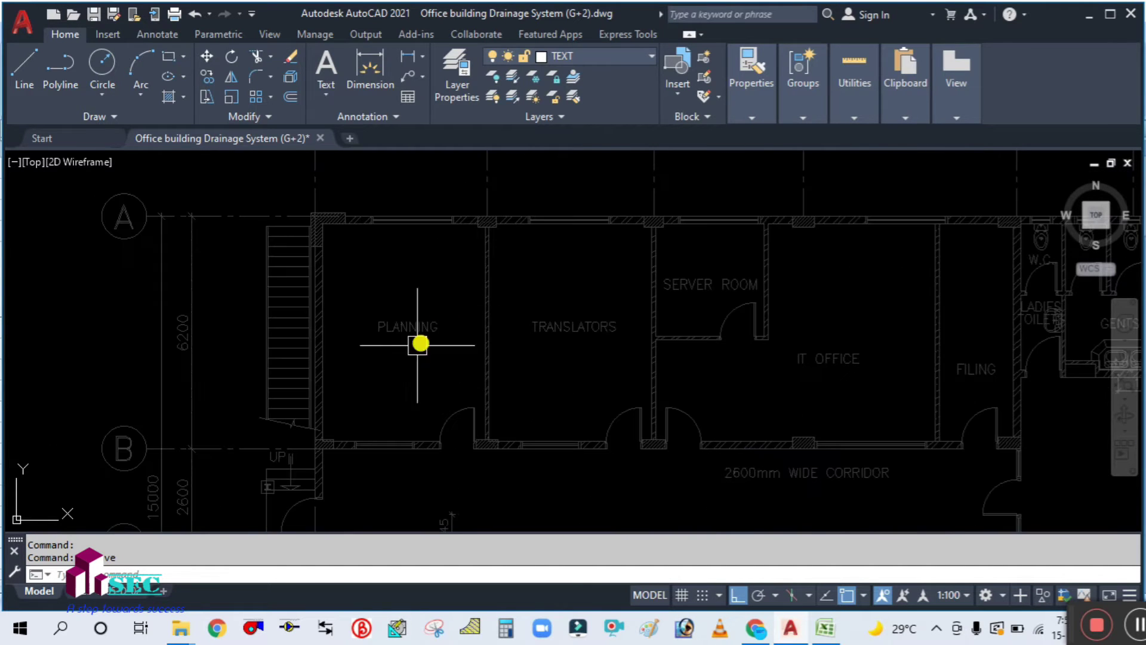
scroll(409, 435, "up", 1)
Step: Start an Add-area measurement of the Planning room, picking the lower and upper inner corners of the wall beside the stairs
type("AA")
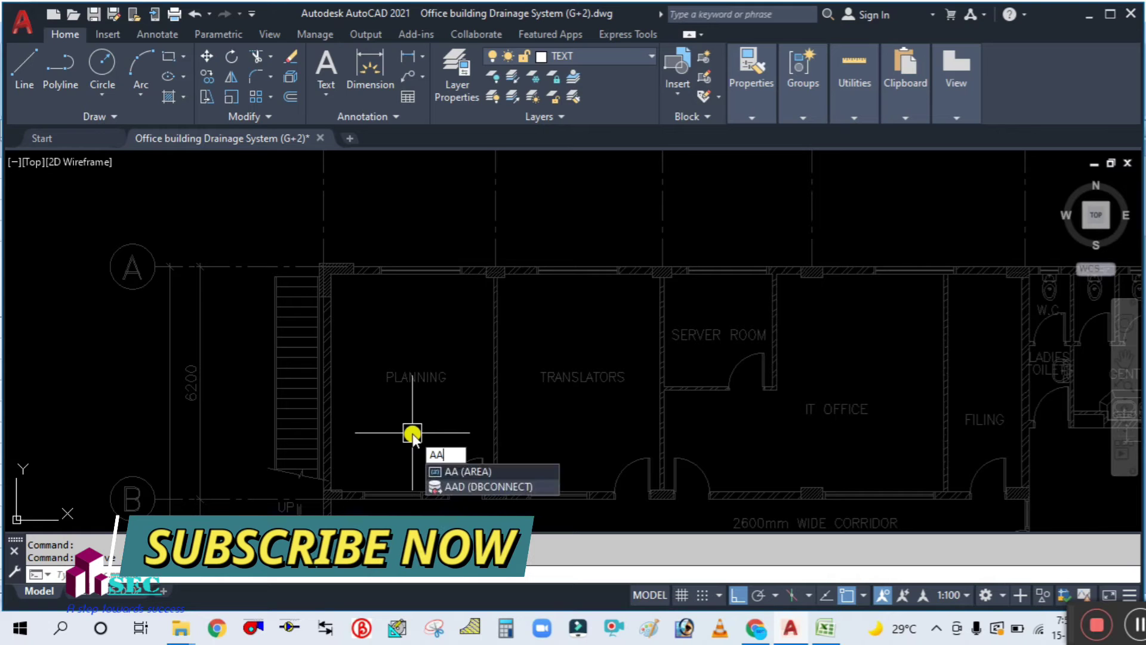
key("Escape")
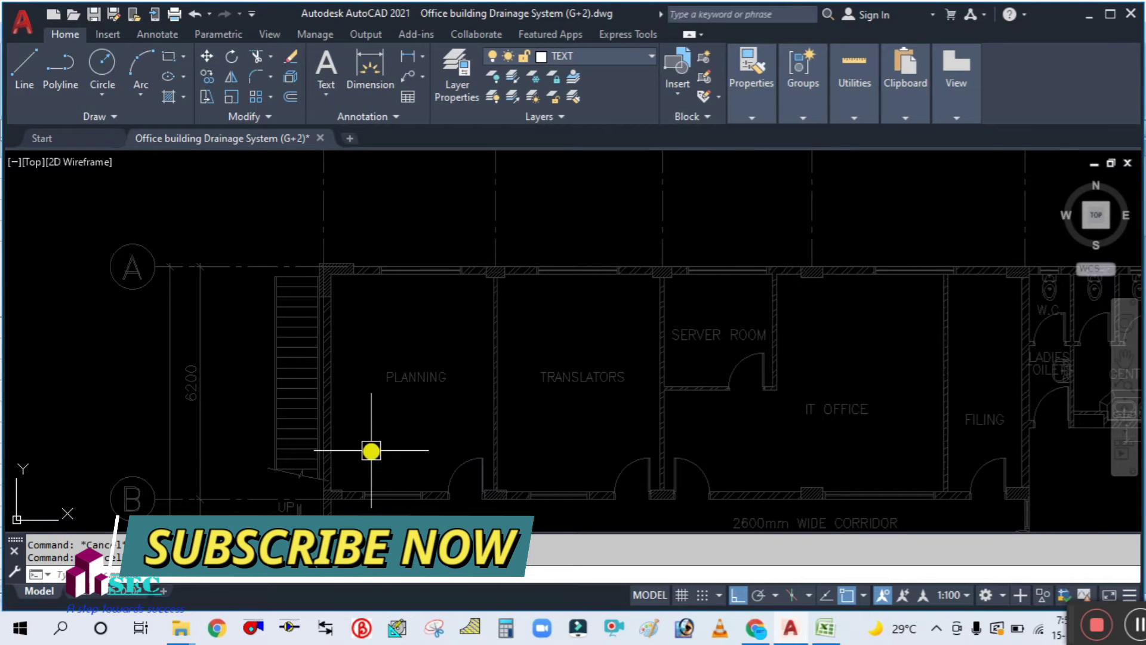
scroll(376, 449, "up", 2)
type("AA")
key("Return")
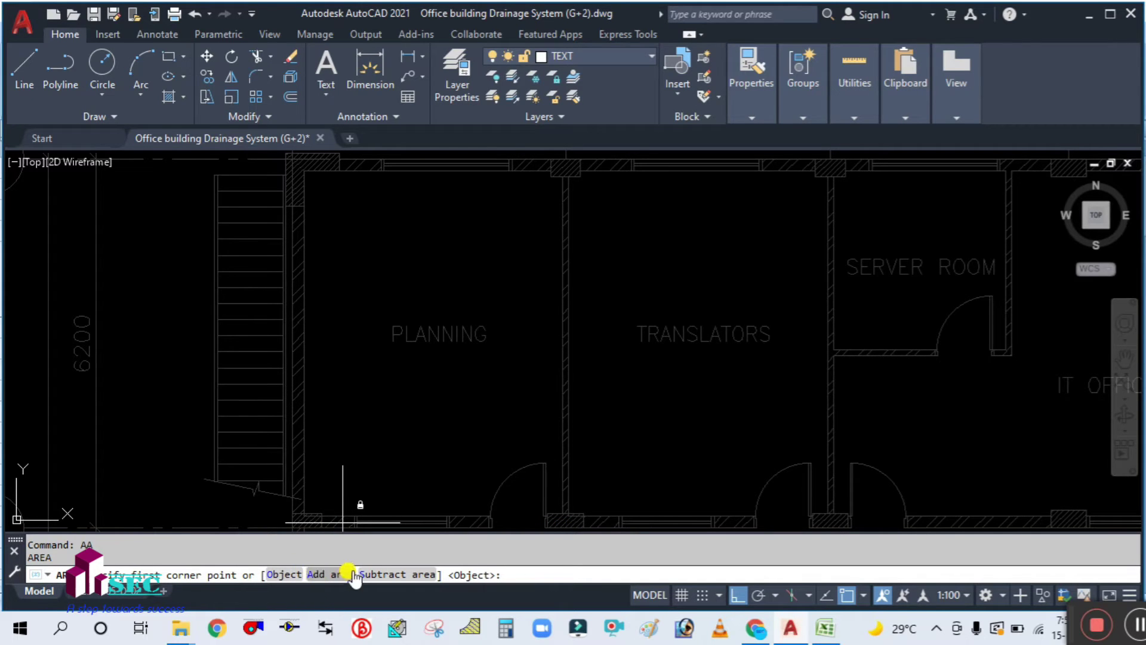
left_click(326, 574)
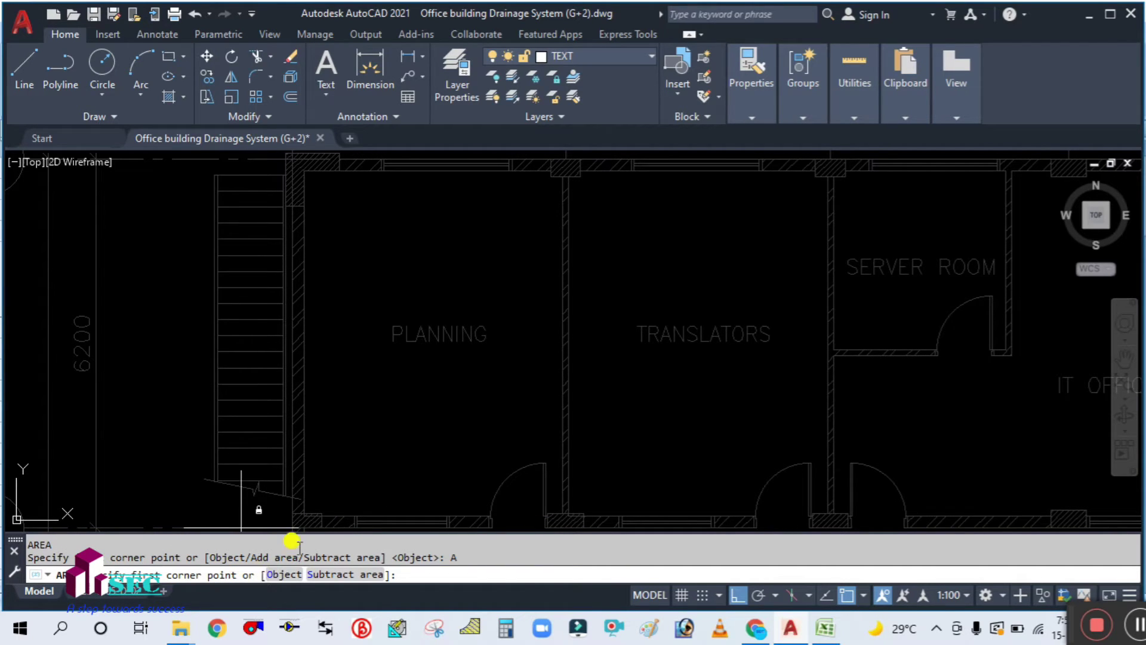
scroll(308, 507, "up", 4)
scroll(304, 442, "down", 3)
scroll(296, 474, "up", 4)
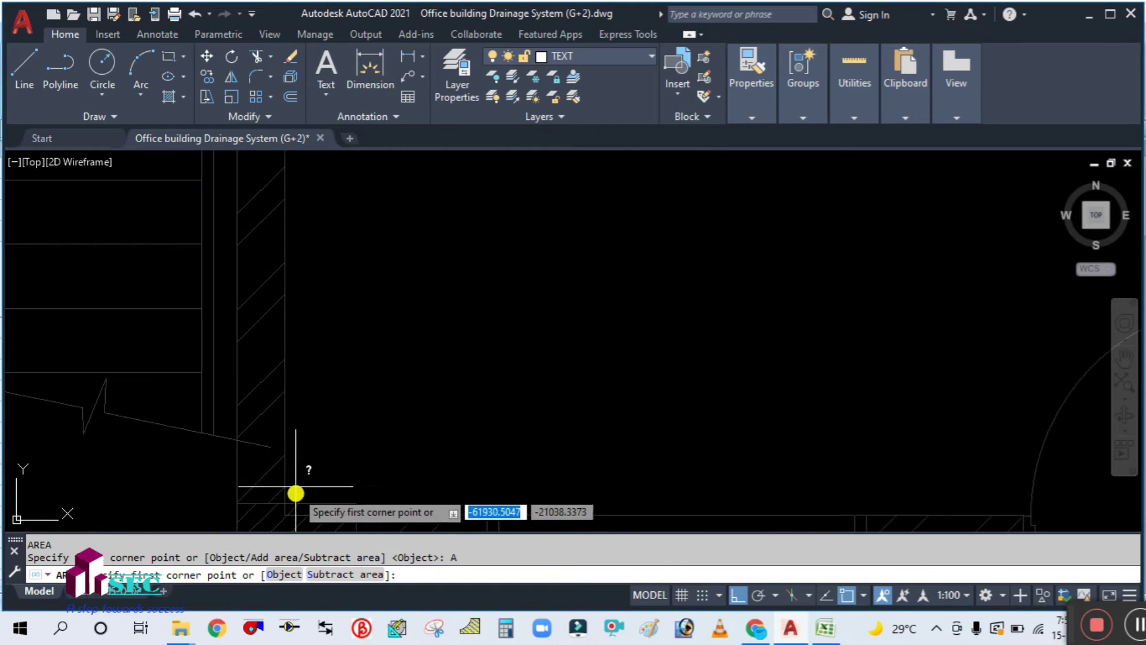
left_click(283, 501)
scroll(283, 501, "down", 3)
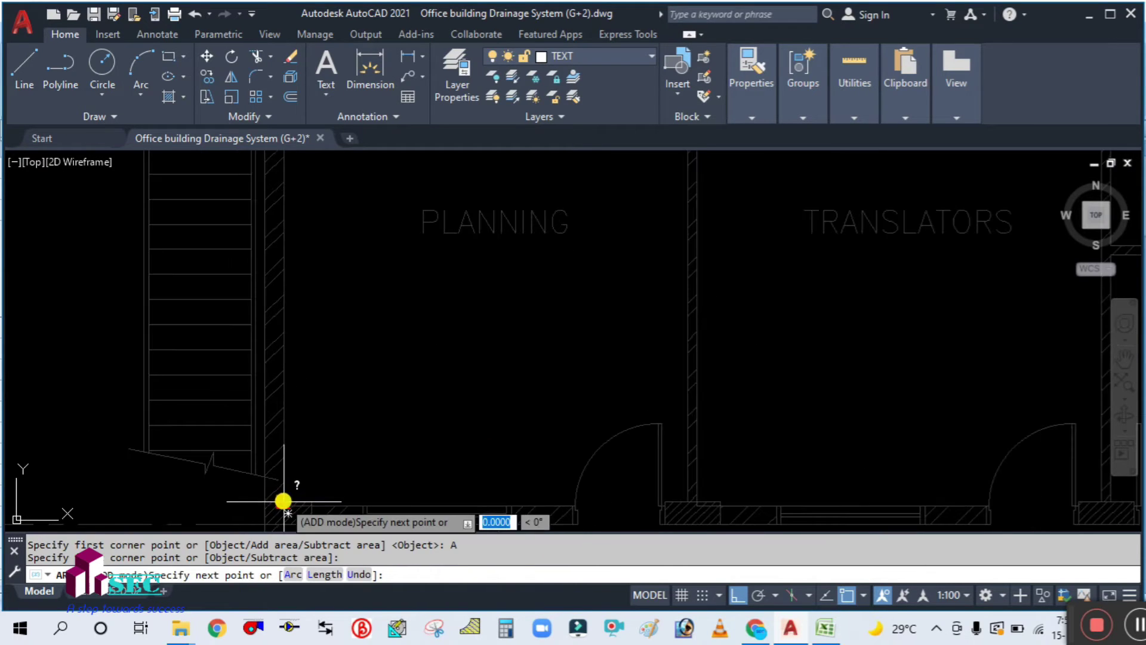
scroll(328, 269, "down", 3)
scroll(327, 226, "up", 5)
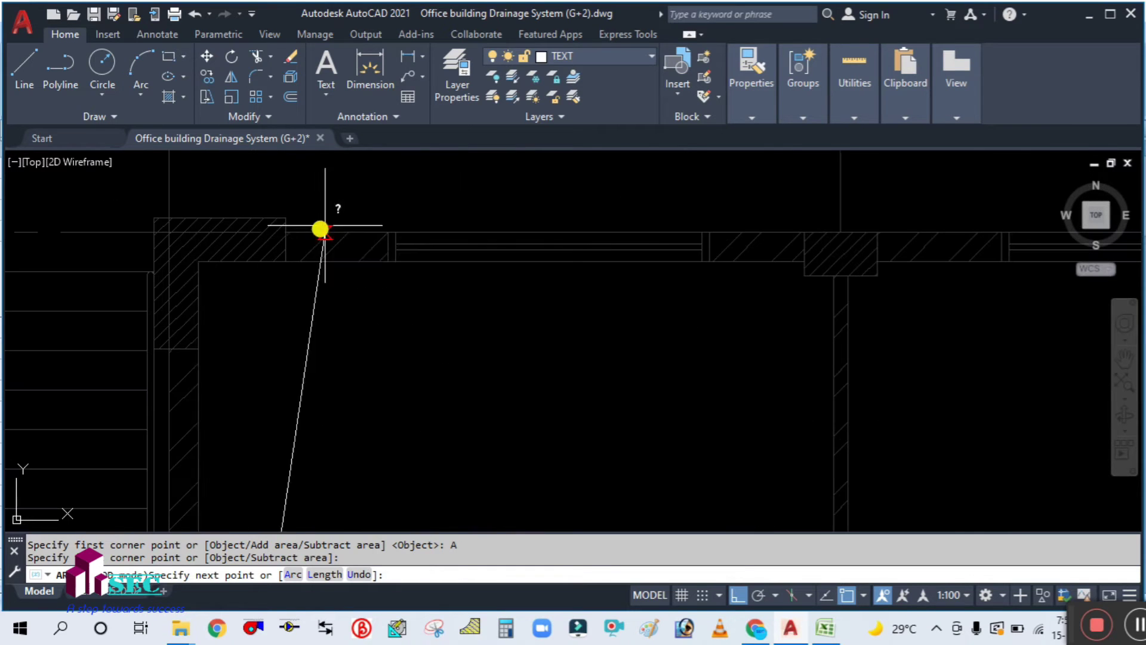
left_click(203, 264)
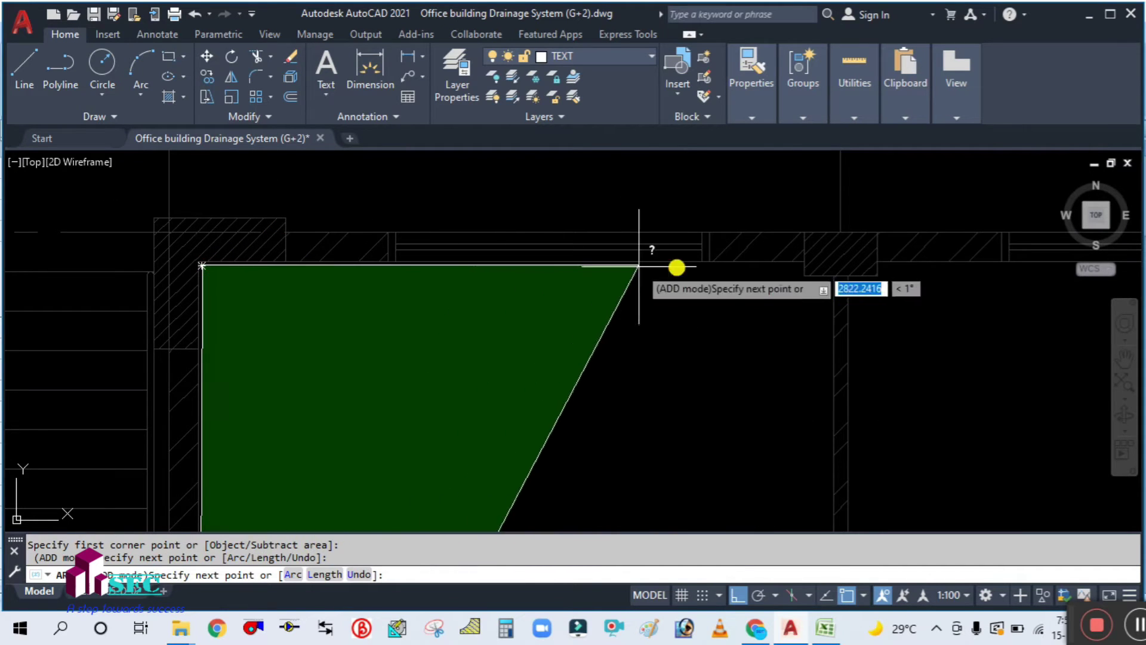
Step: Trace the Planning room's area around the column and down the Translators partition to its lower corner, and complete the measurement
scroll(910, 273, "up", 5)
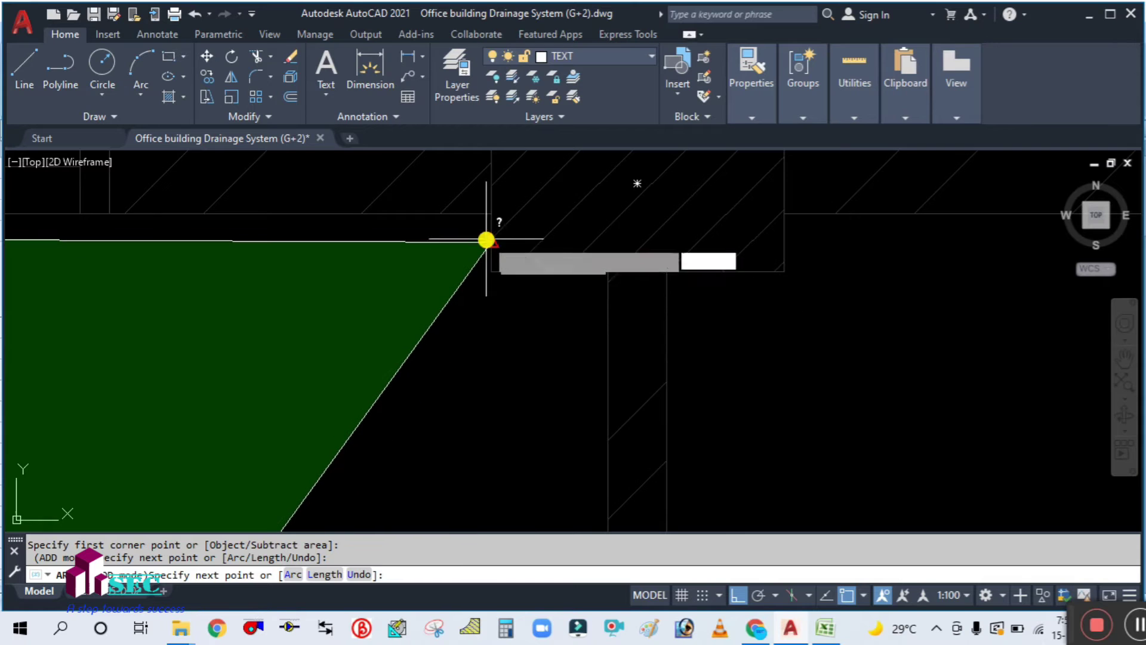
left_click(489, 231)
left_click(489, 271)
left_click(607, 269)
scroll(608, 269, "down", 6)
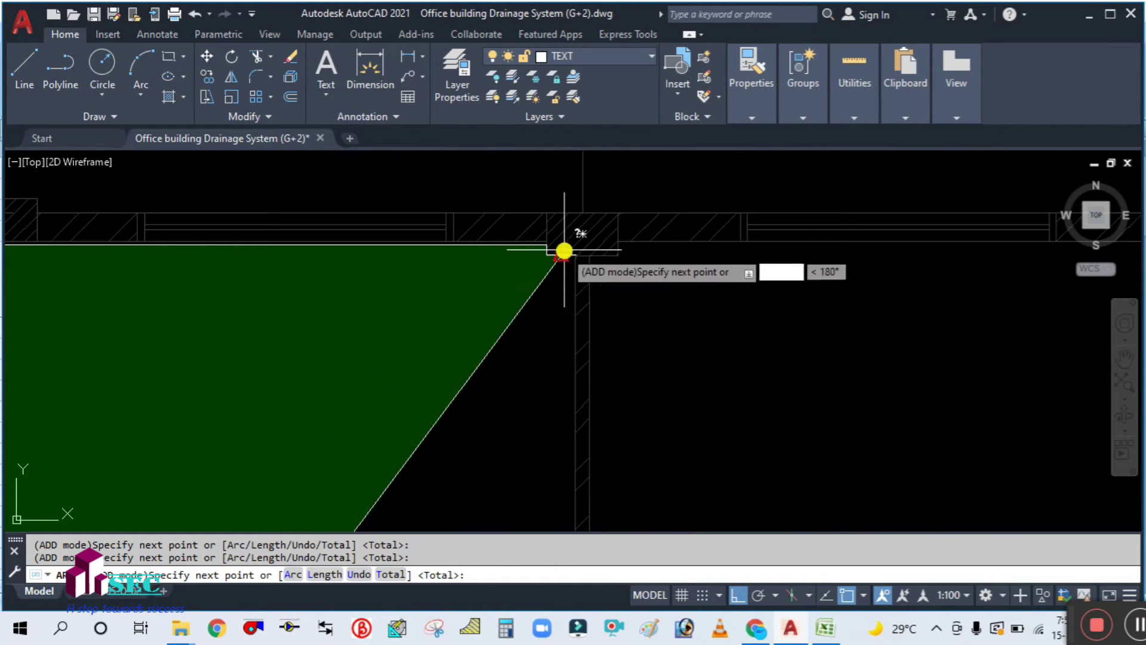
left_click_drag(571, 427, 629, 133)
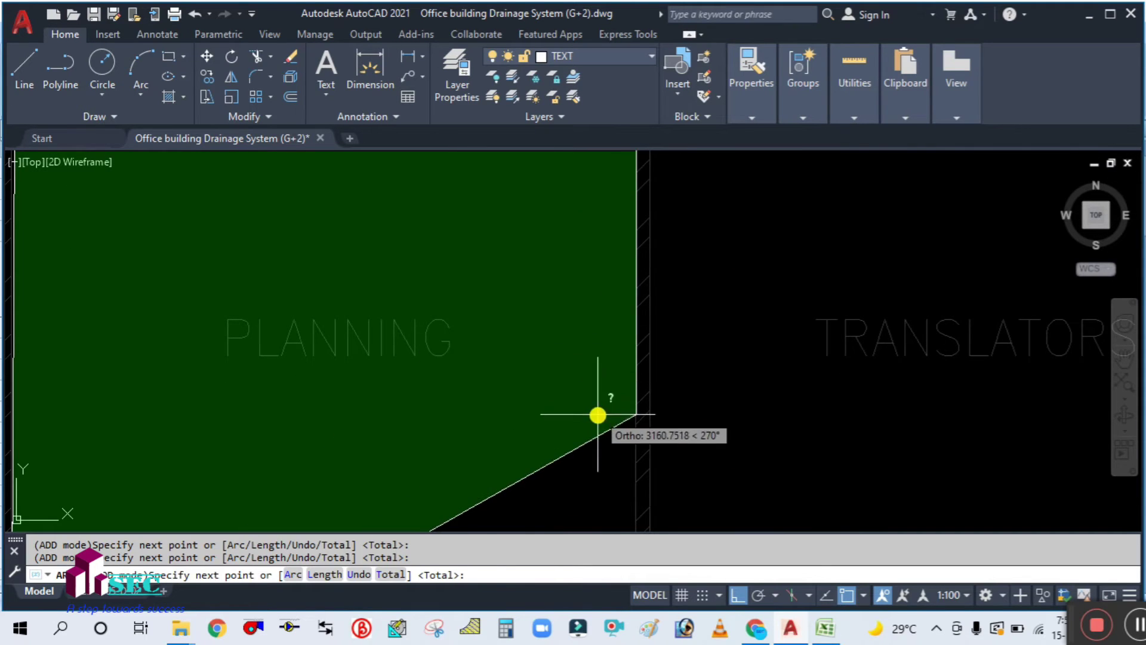
left_click_drag(599, 412, 621, 153)
scroll(667, 511, "up", 5)
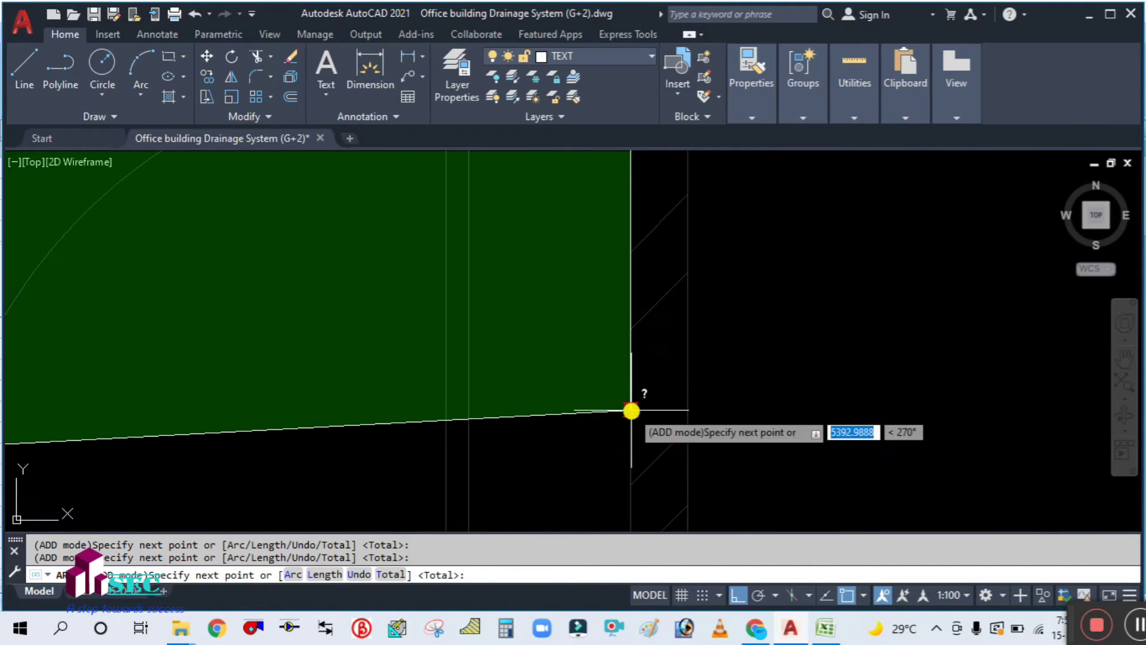
left_click_drag(631, 411, 639, 238)
left_click(637, 374)
key("Return")
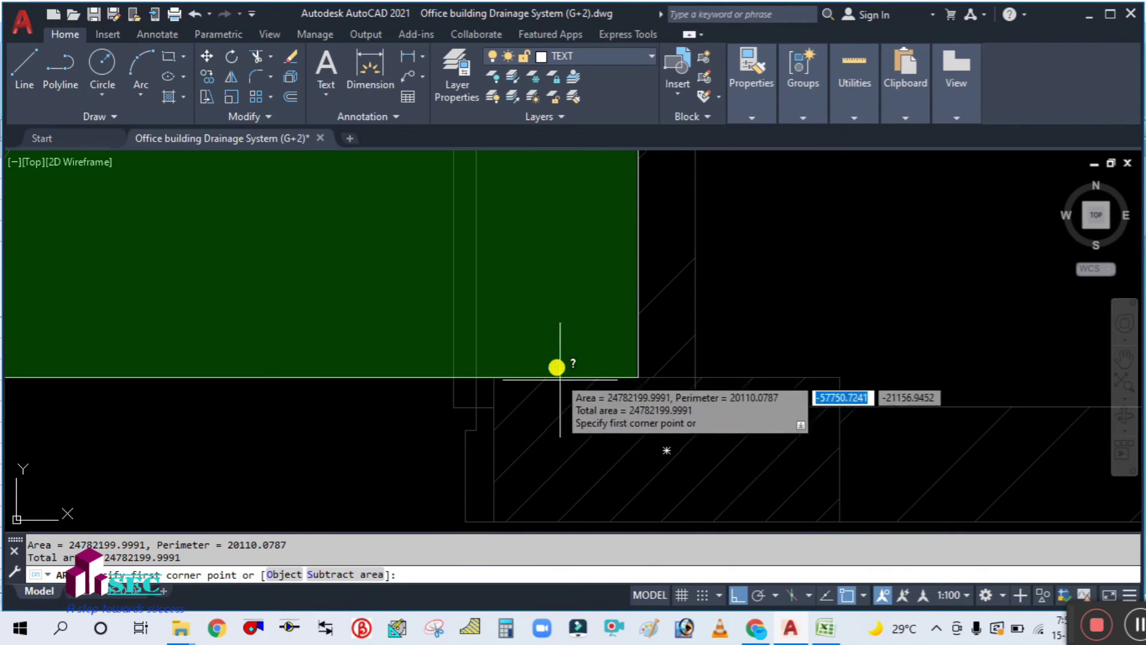
key("Escape")
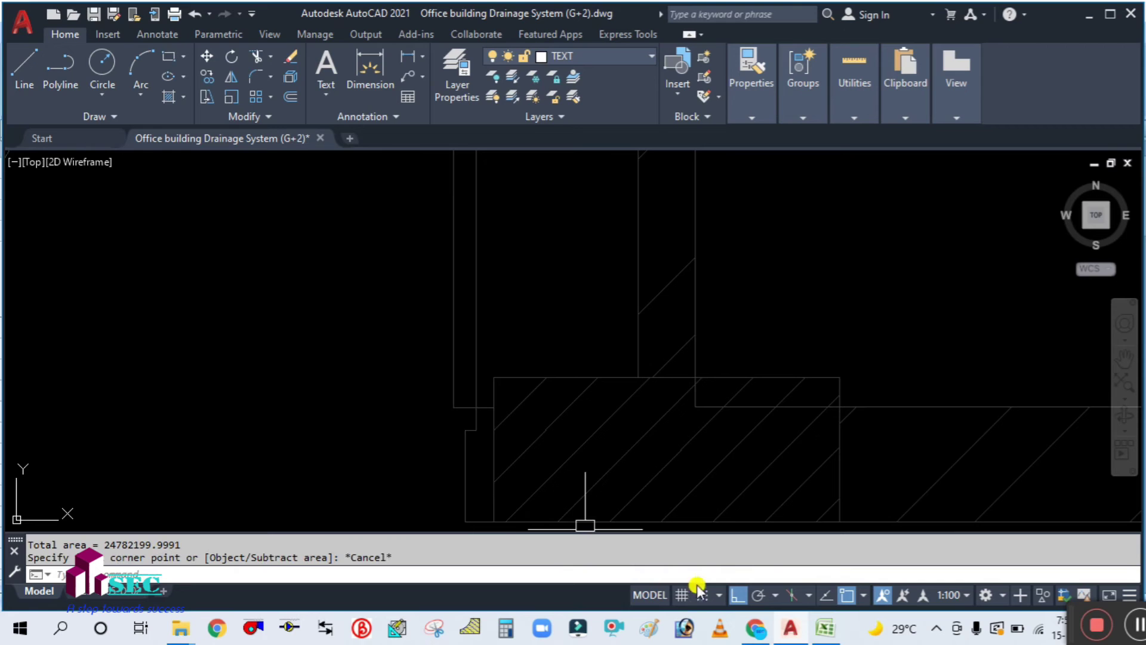
Step: Switch to the Excel sheet and set PLANNING's area in cell D6 to 25 m2
left_click(824, 627)
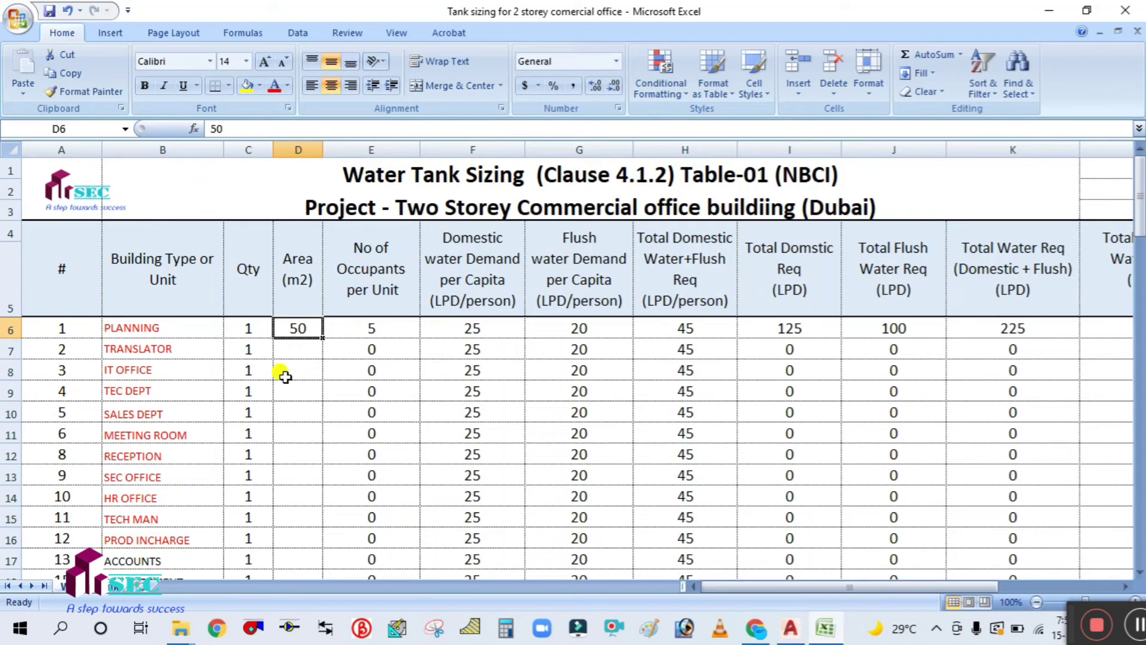
type("2")
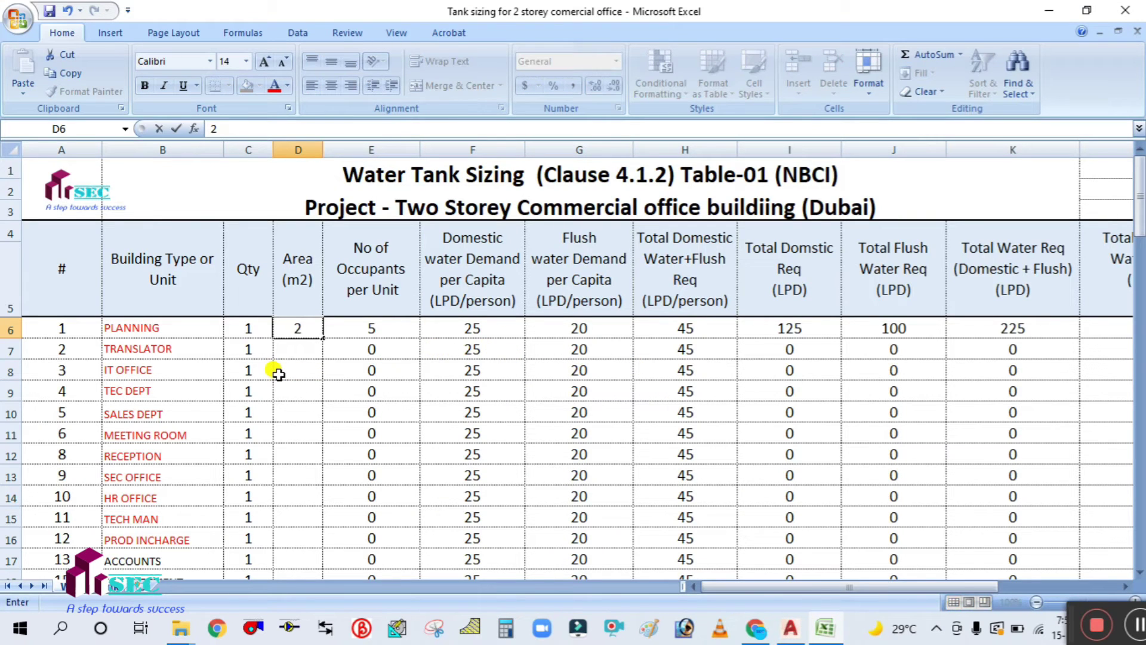
left_click(312, 371)
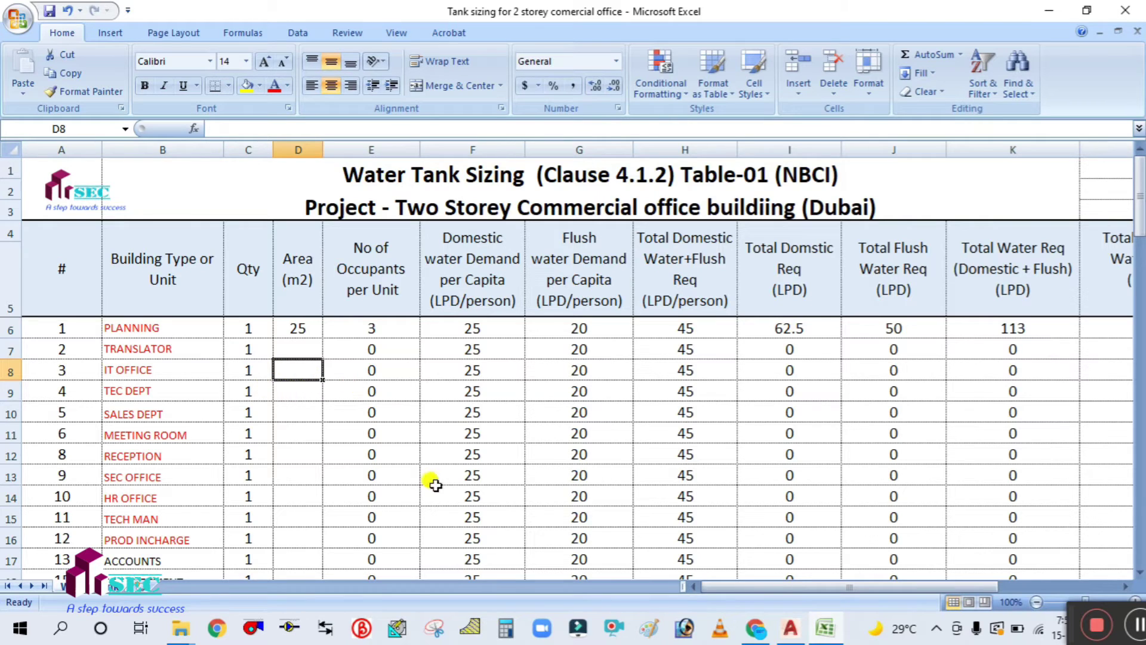
Step: Return to AutoCAD and examine the sizes of the other rooms across the ground floor layout, starting with Translators
left_click(790, 628)
scroll(611, 376, "down", 5)
scroll(616, 389, "up", 4)
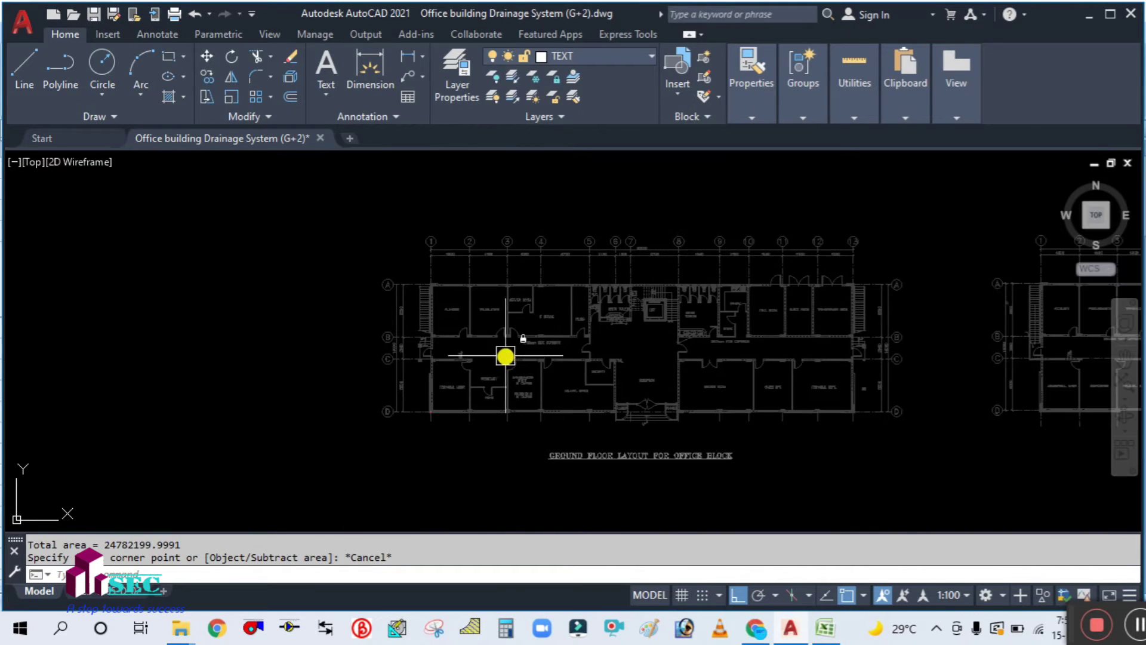
scroll(517, 338, "down", 5)
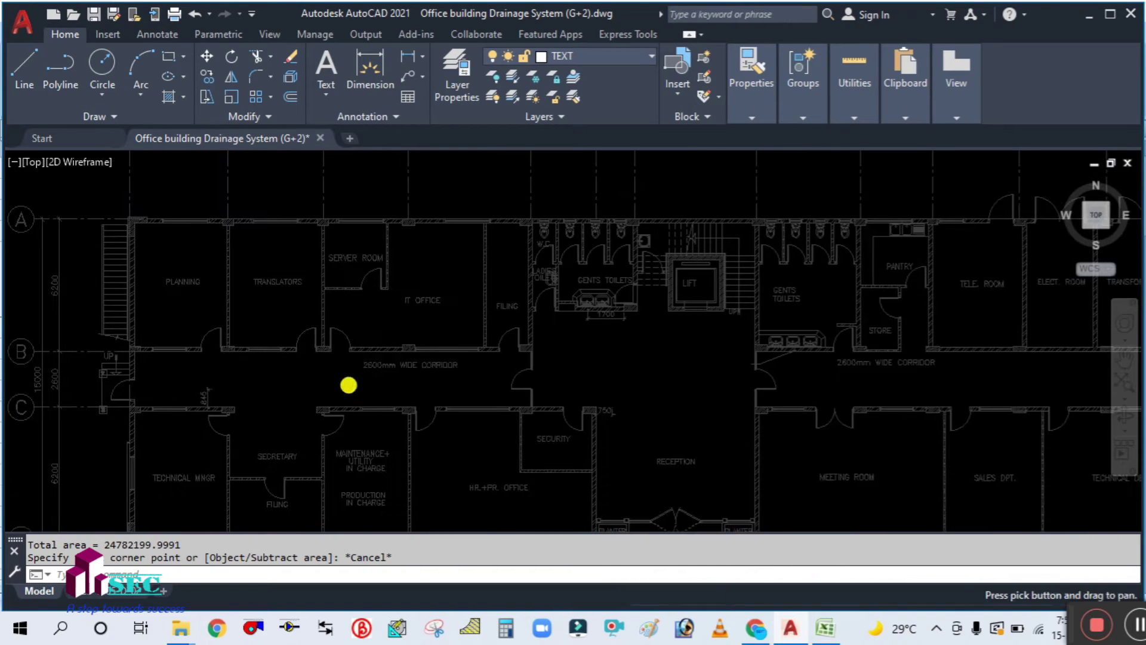
scroll(391, 346, "up", 6)
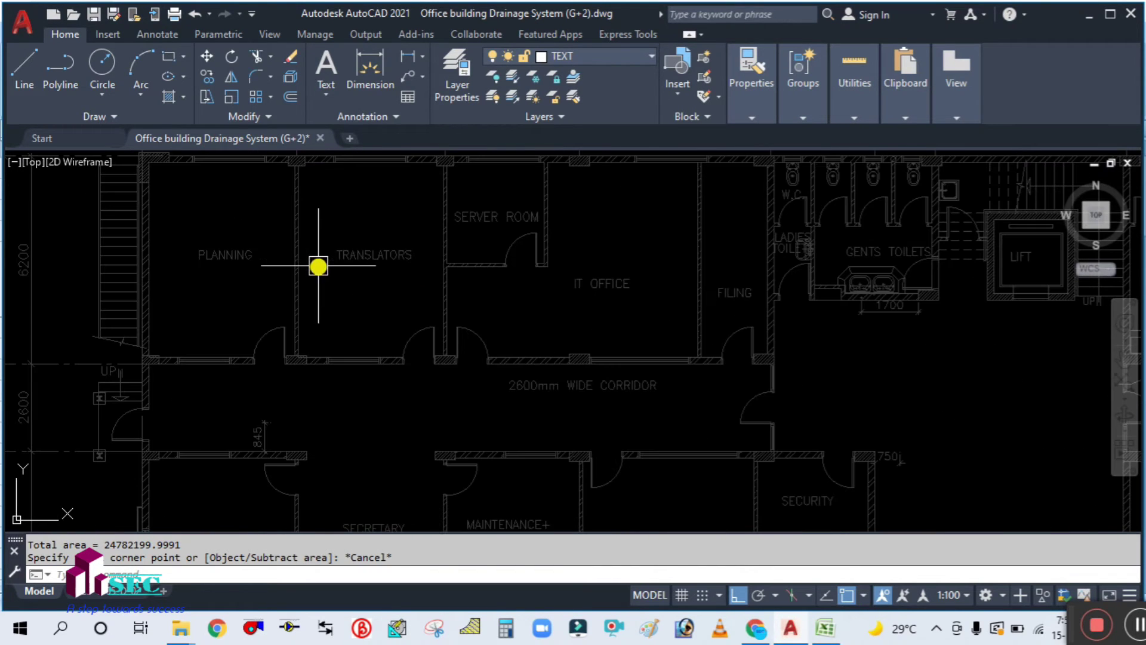
scroll(304, 306, "down", 3)
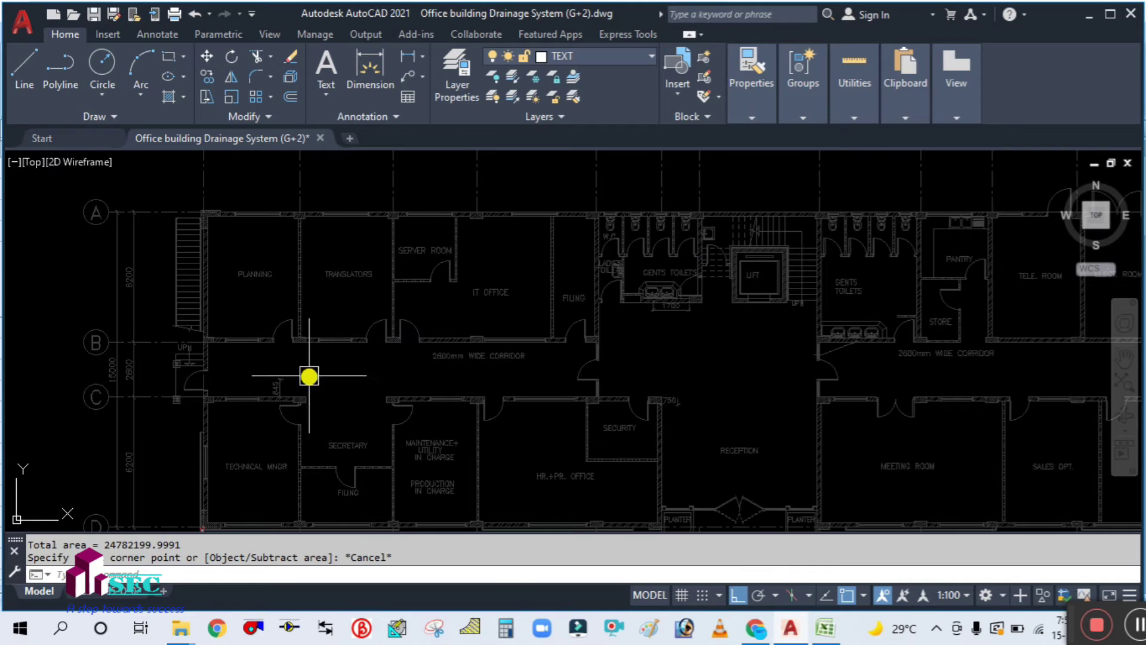
scroll(304, 284, "down", 3)
left_click_drag(331, 316, 332, 373)
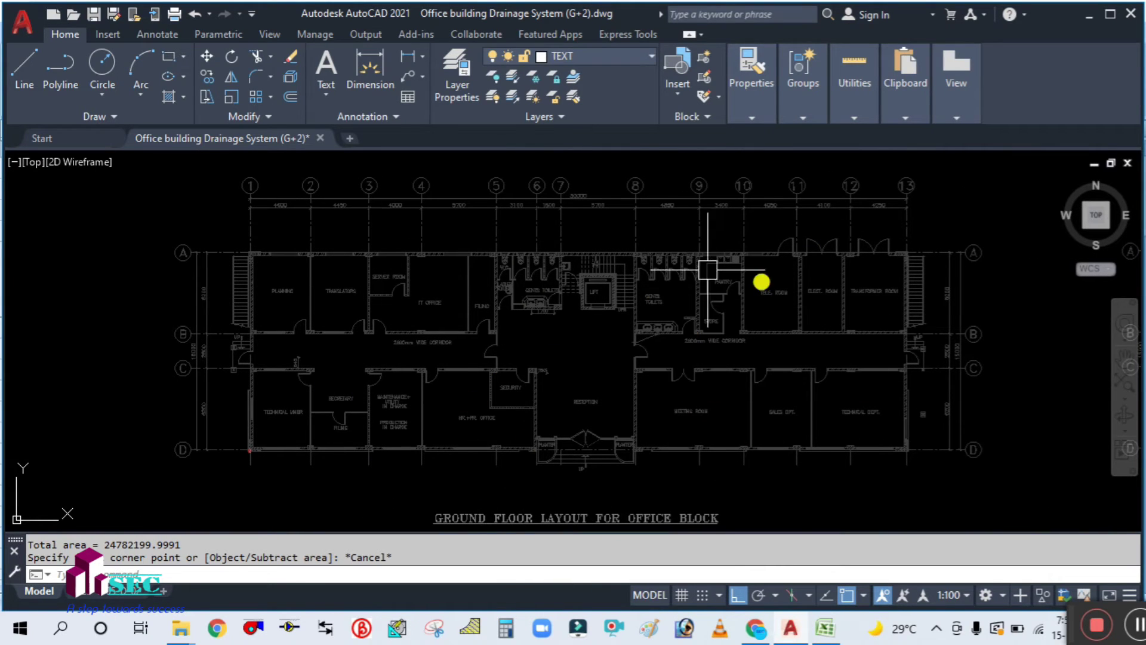
scroll(424, 365, "up", 3)
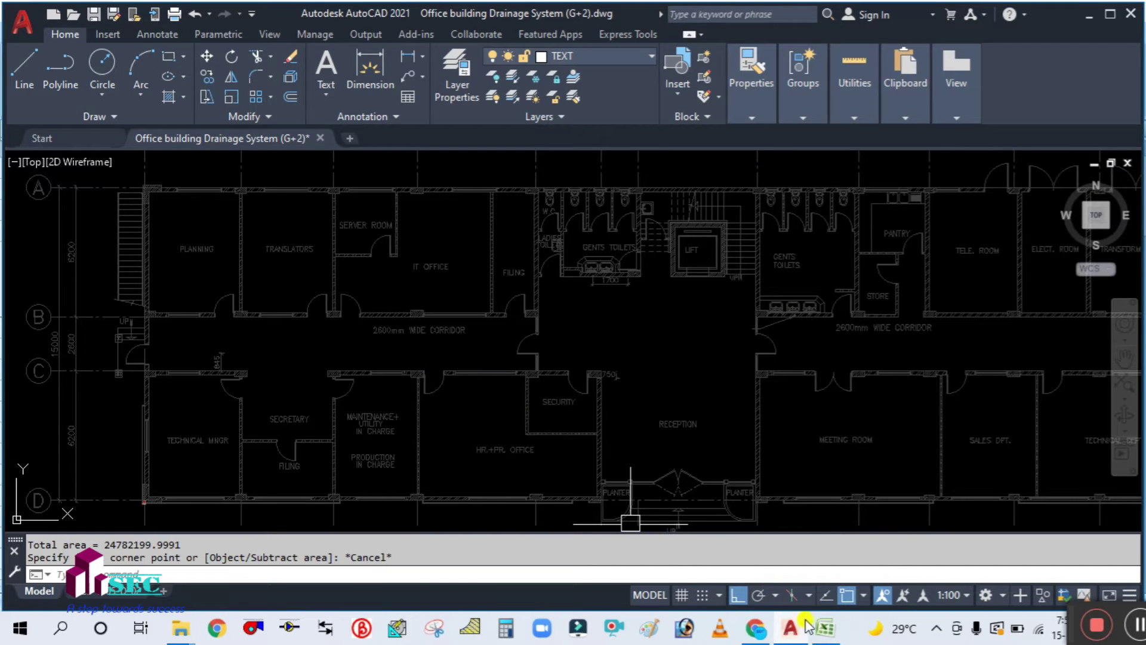
Step: In the Excel sheet, enter areas of 20 m2 for TRANSLATOR in D7 and 30 m2 for IT OFFICE in D8
left_click(823, 628)
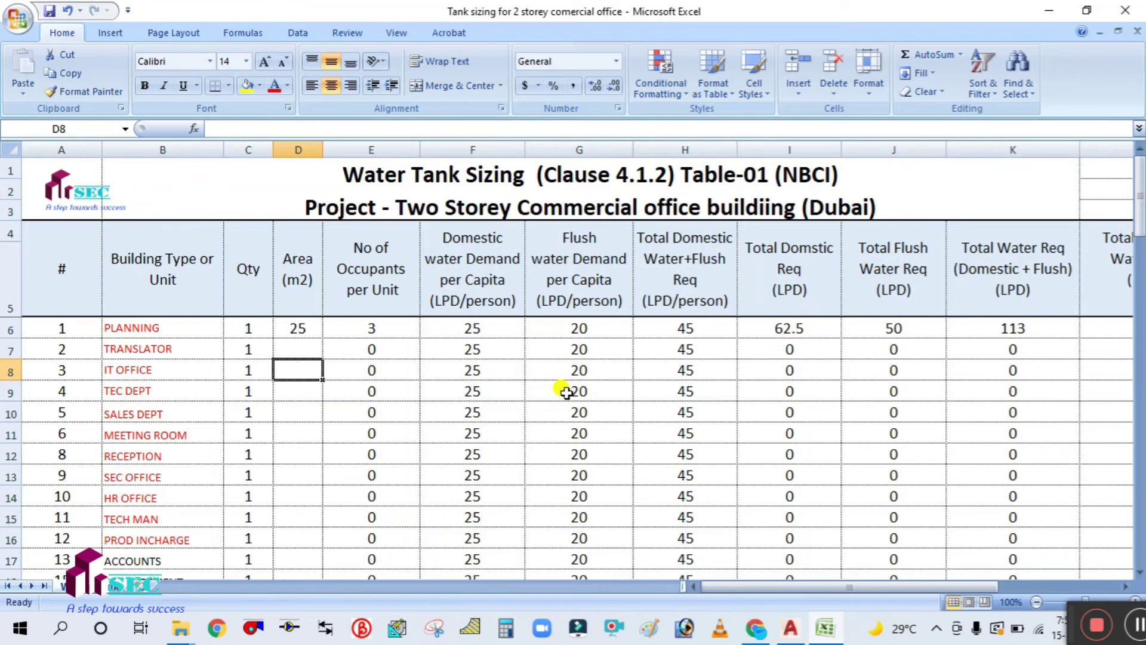
left_click(312, 351)
type("20")
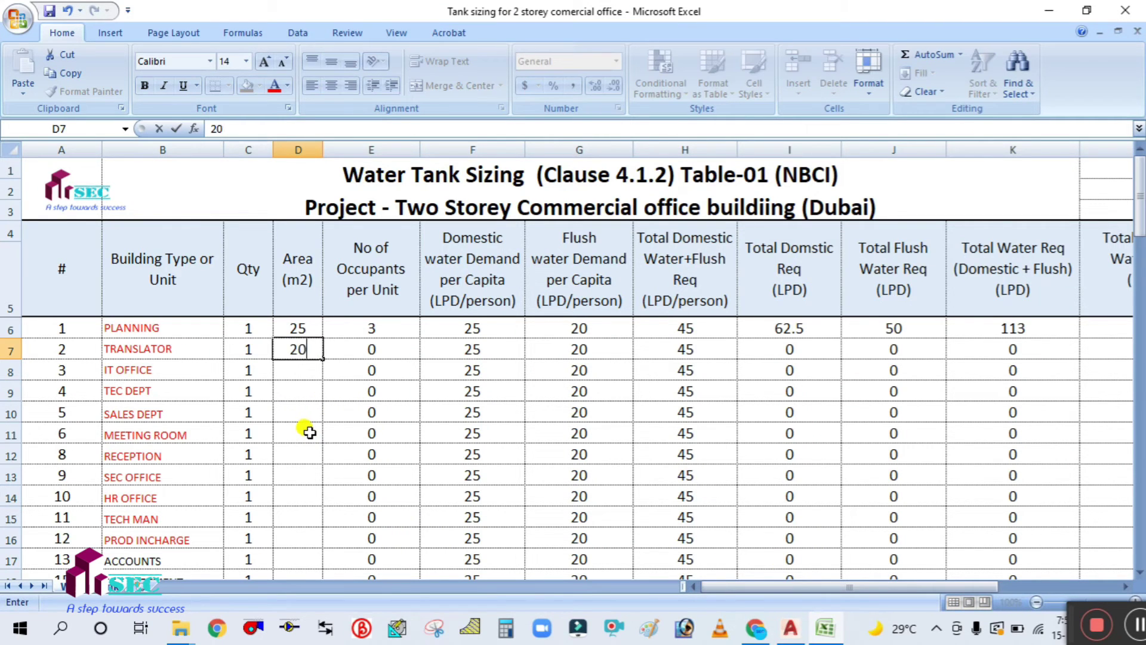
left_click(300, 370)
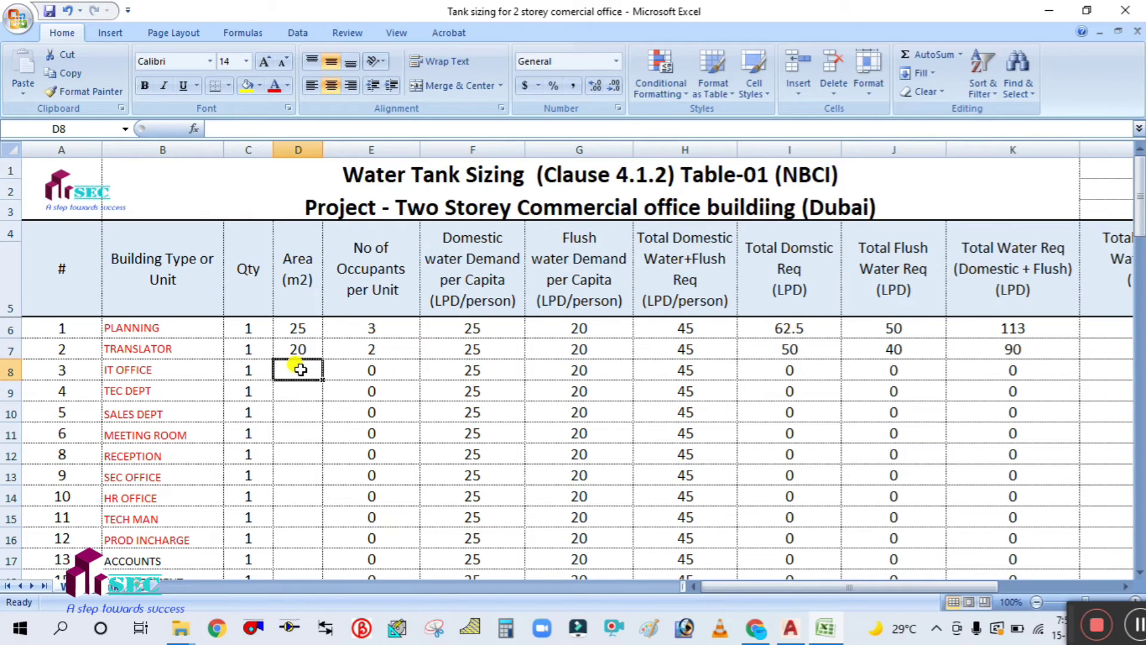
type("3")
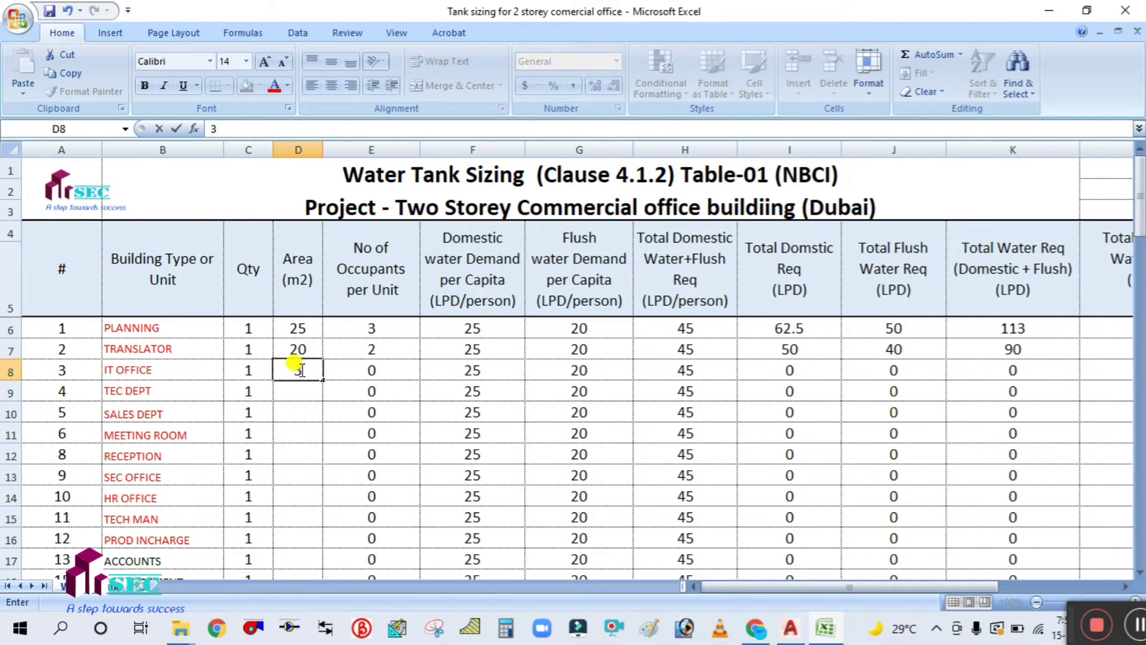
type("0")
Step: Enter areas of 24 for TEC DEPT in D9, 20 for SALES DEPT in D10 and 20 for MEETING ROOM in D11
left_click(305, 412)
left_click(298, 387)
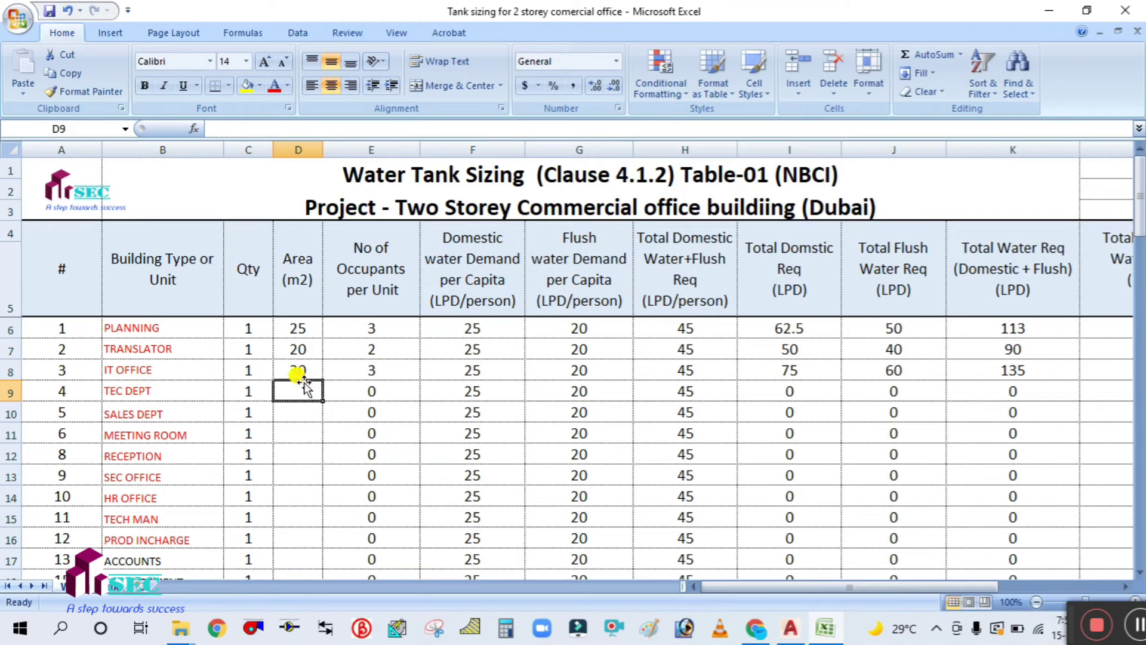
type("24")
left_click(304, 417)
type("2")
left_click(294, 424)
type("2")
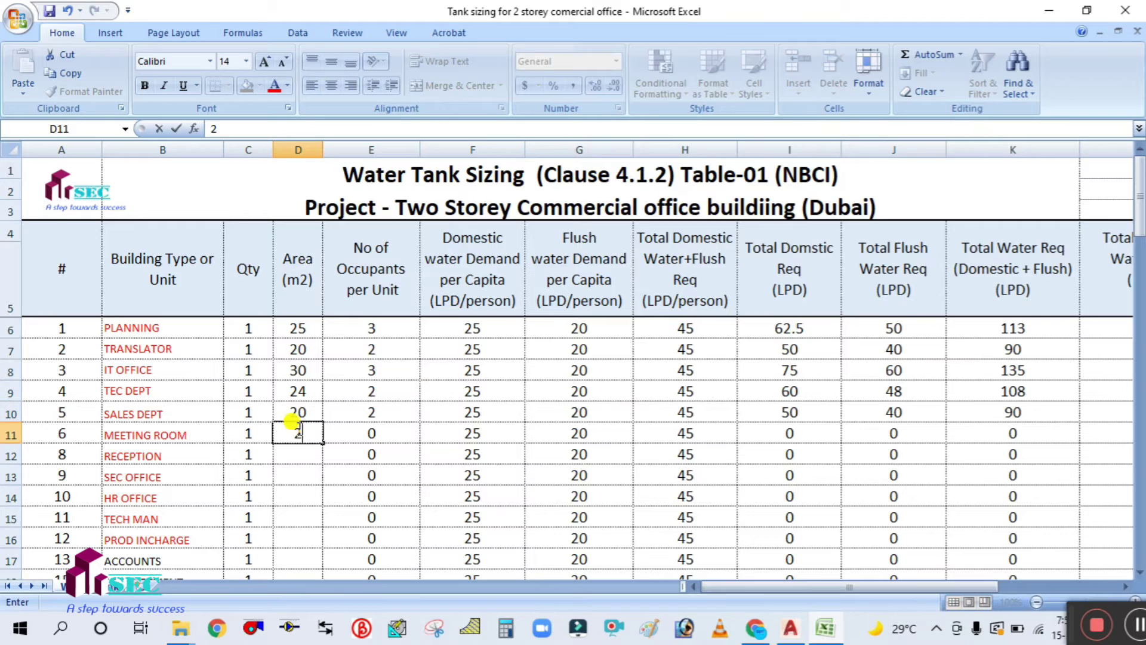
type("0")
Step: Enter areas of 35 for RECEPTION in D12, 30 for SEC OFFICE in D13 and 30 for HR OFFICE in D14
left_click(293, 441)
type("35")
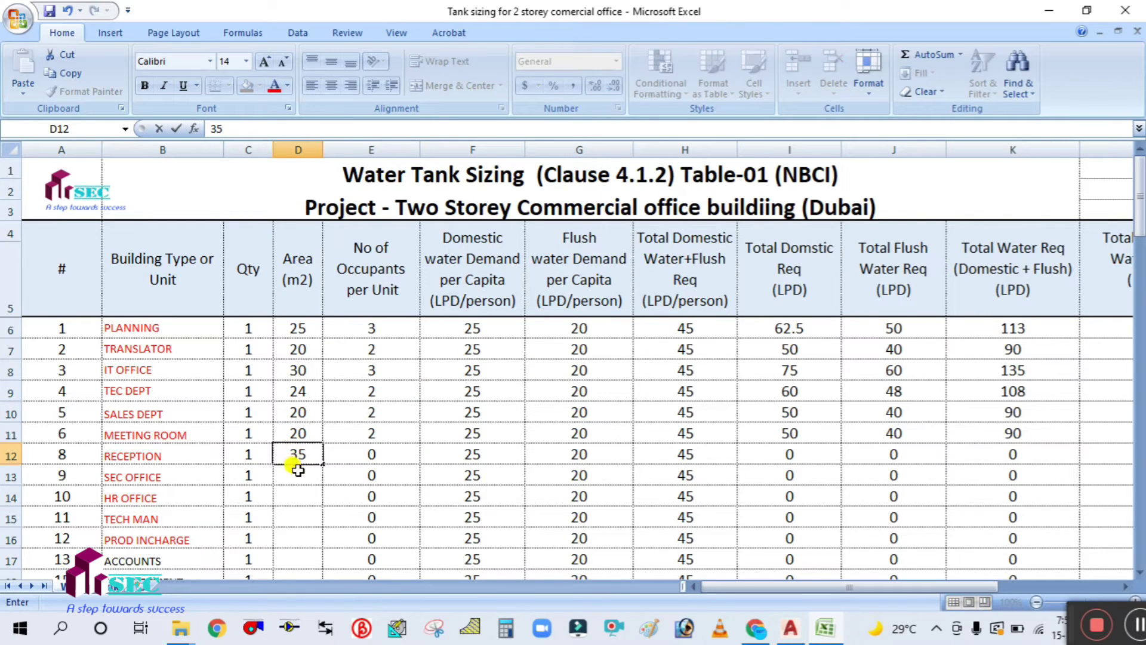
left_click(296, 471)
type("30")
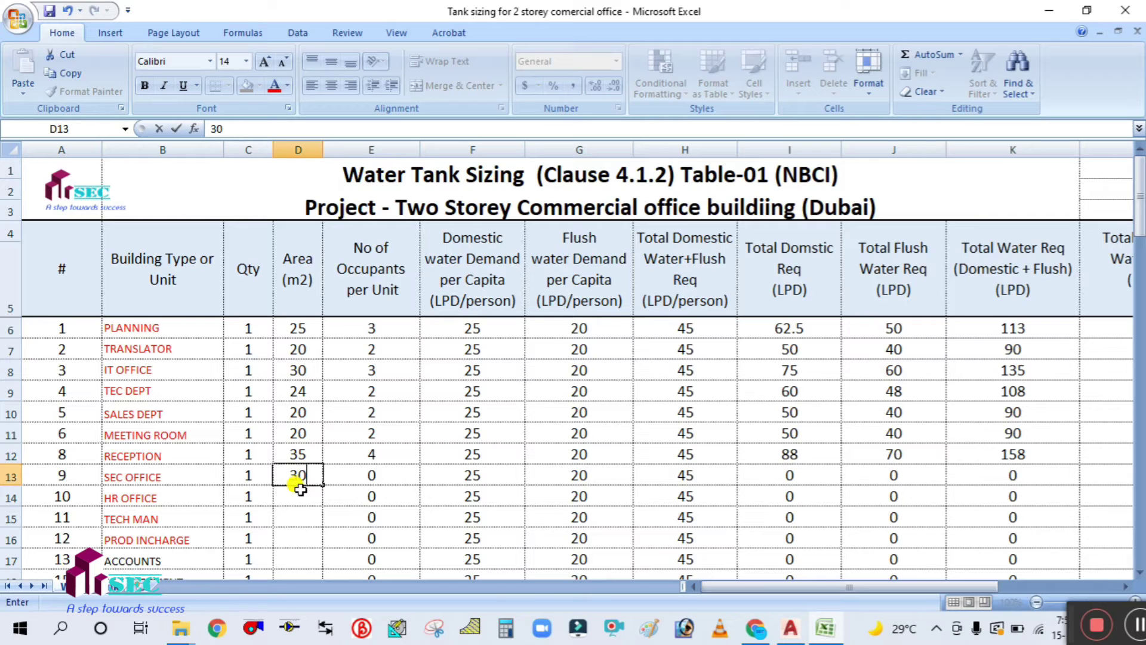
key("Return")
type("30")
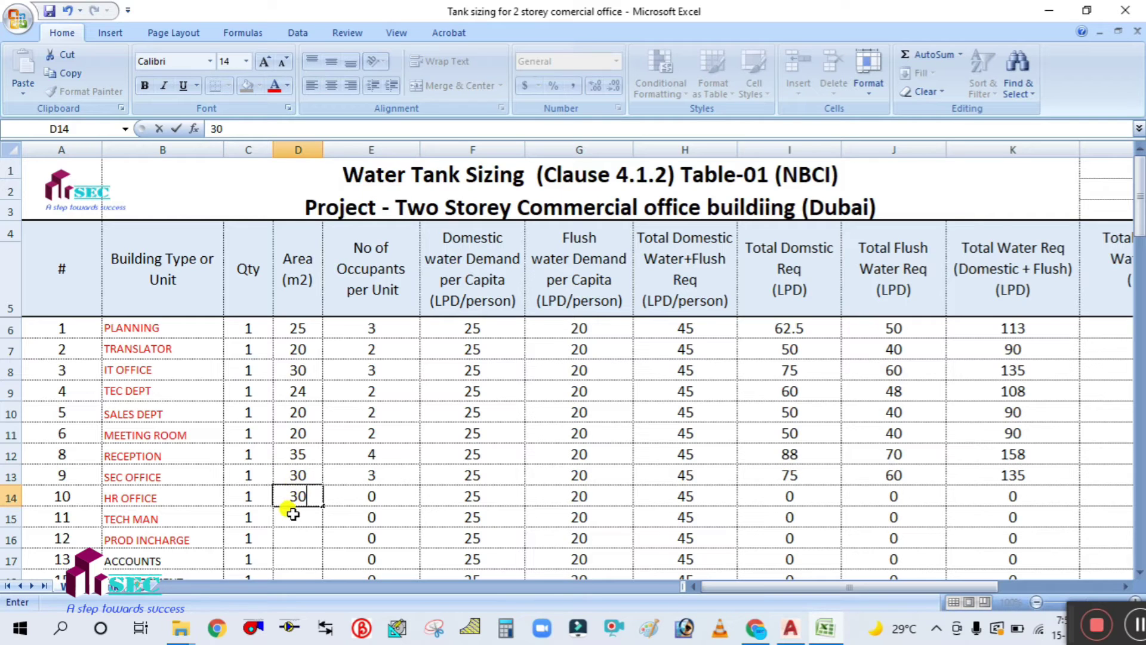
Step: Enter 25 as TECH MAN's area in D15 and change MEETING ROOM's area in D11 to 40
left_click(294, 514)
scroll(316, 471, "down", 2)
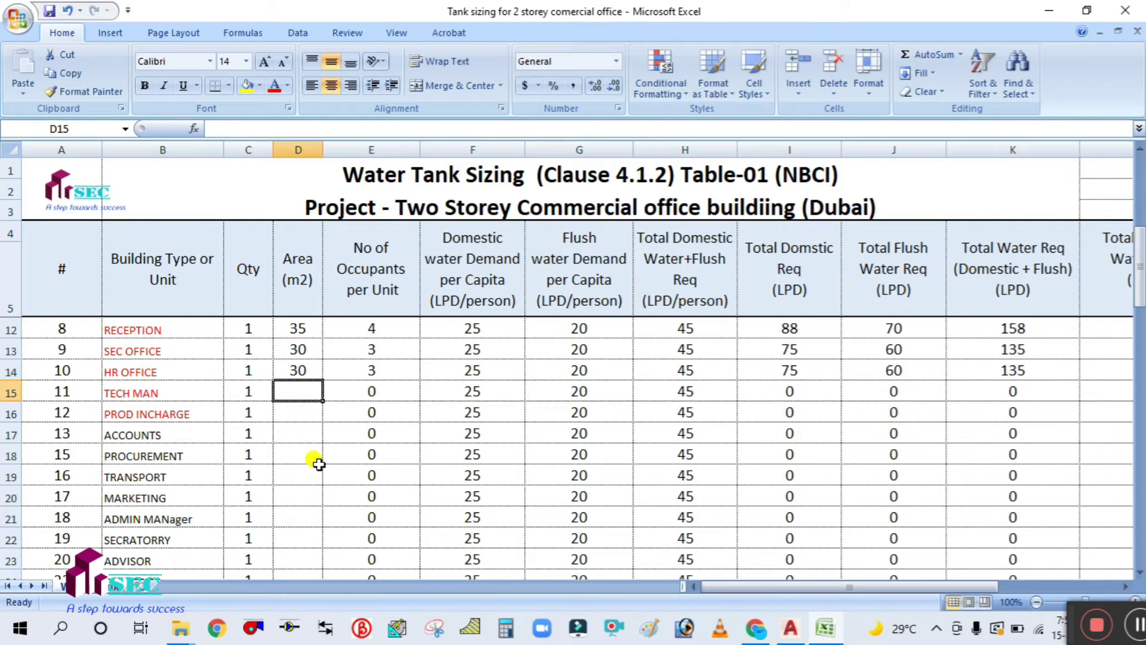
type("25")
left_click(298, 476)
scroll(298, 471, "up", 1)
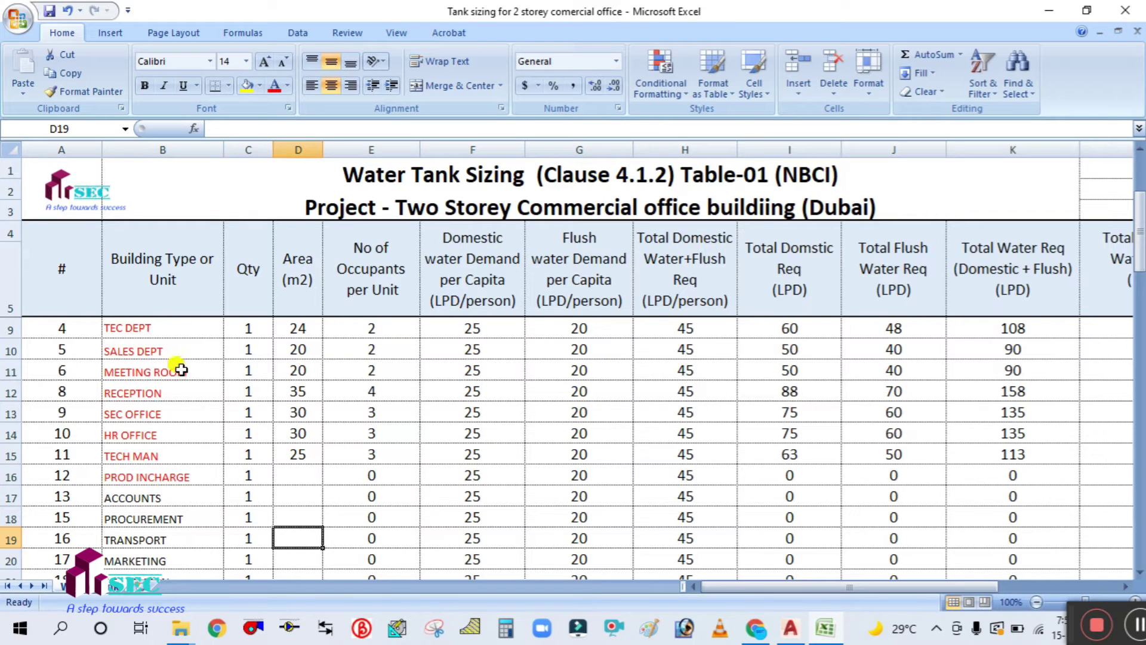
left_click(298, 370)
type("40")
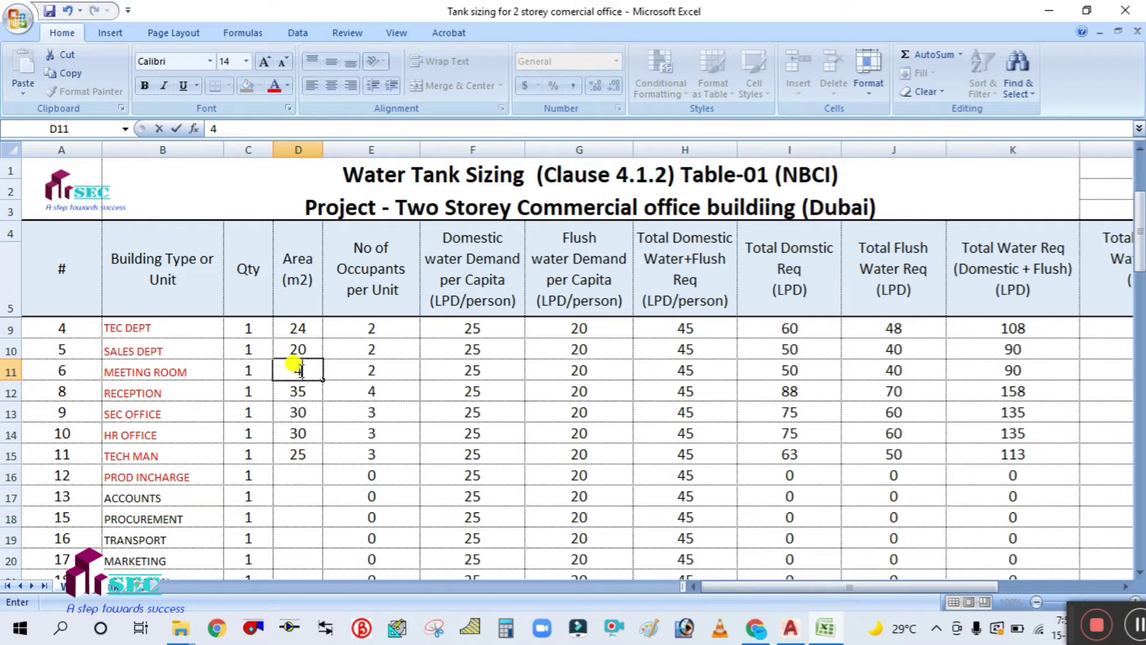
Step: Enter areas of 30 m2 for PROD INCHARGE in D16 and 20 m2 for ACCOUNTS in D17
left_click(297, 454)
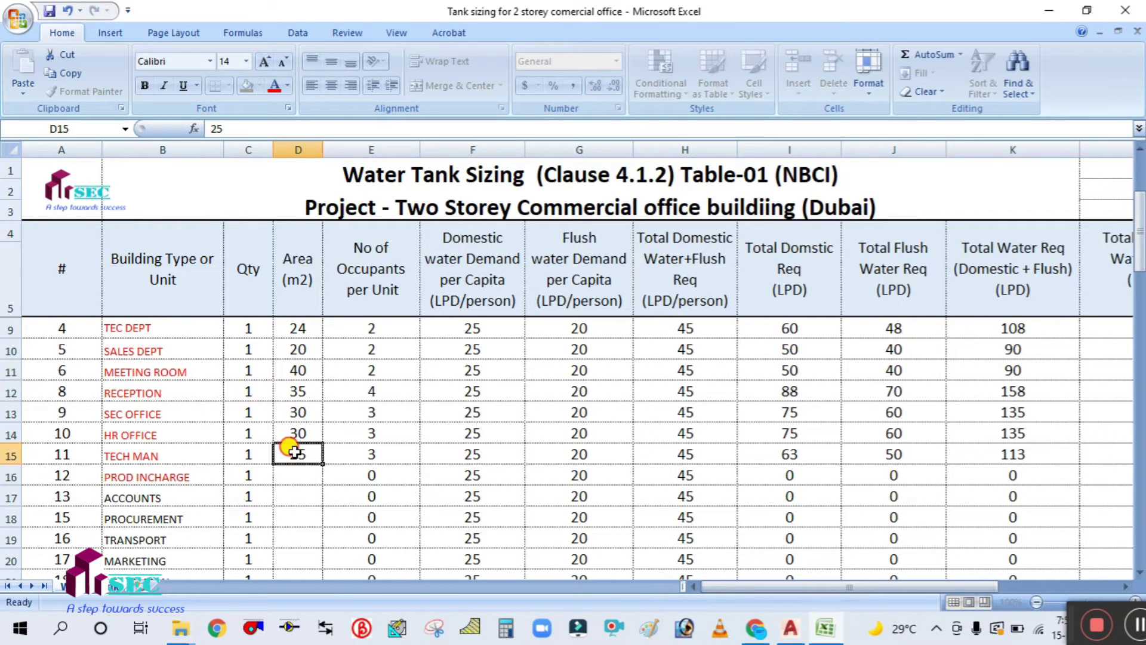
left_click(275, 476)
type("3")
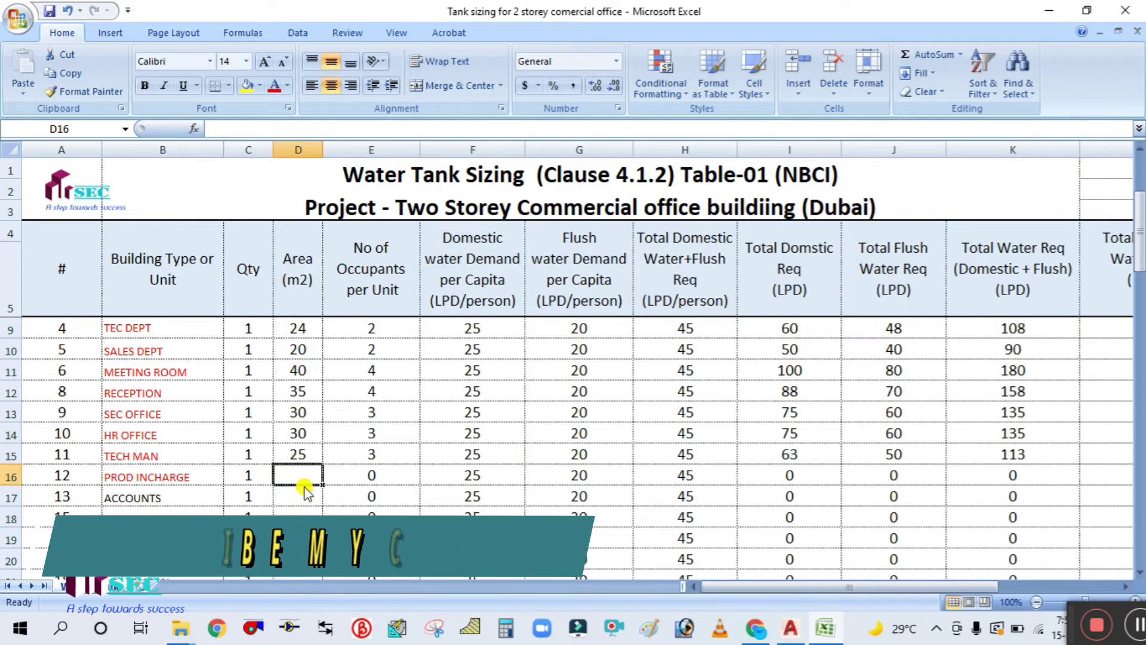
left_click(312, 509)
scroll(312, 509, "down", 2)
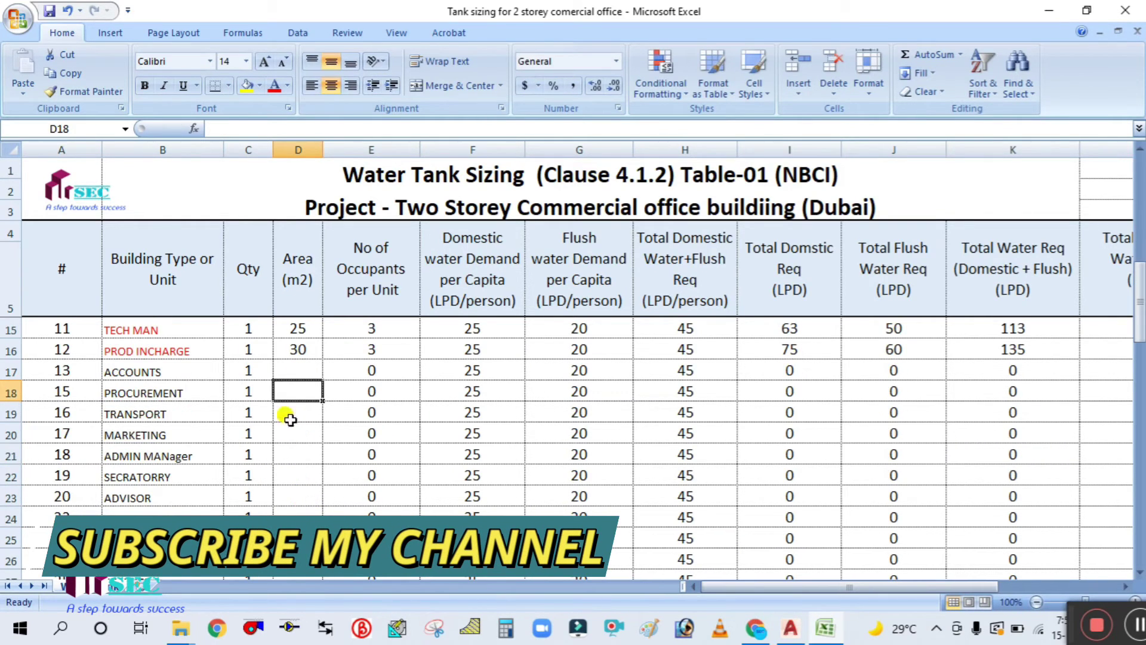
left_click(299, 369)
type("20")
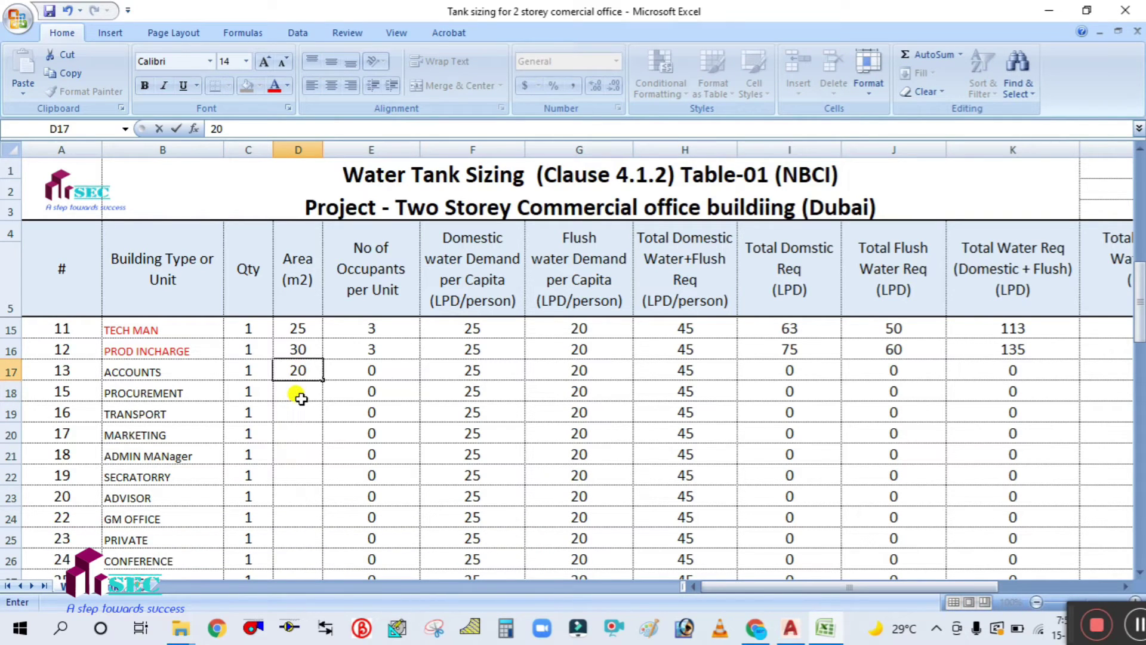
Step: Enter an area of 25 m2 each for PROCUREMENT in D18, TRANSPORT in D19 and MARKETING in D20
left_click(300, 399)
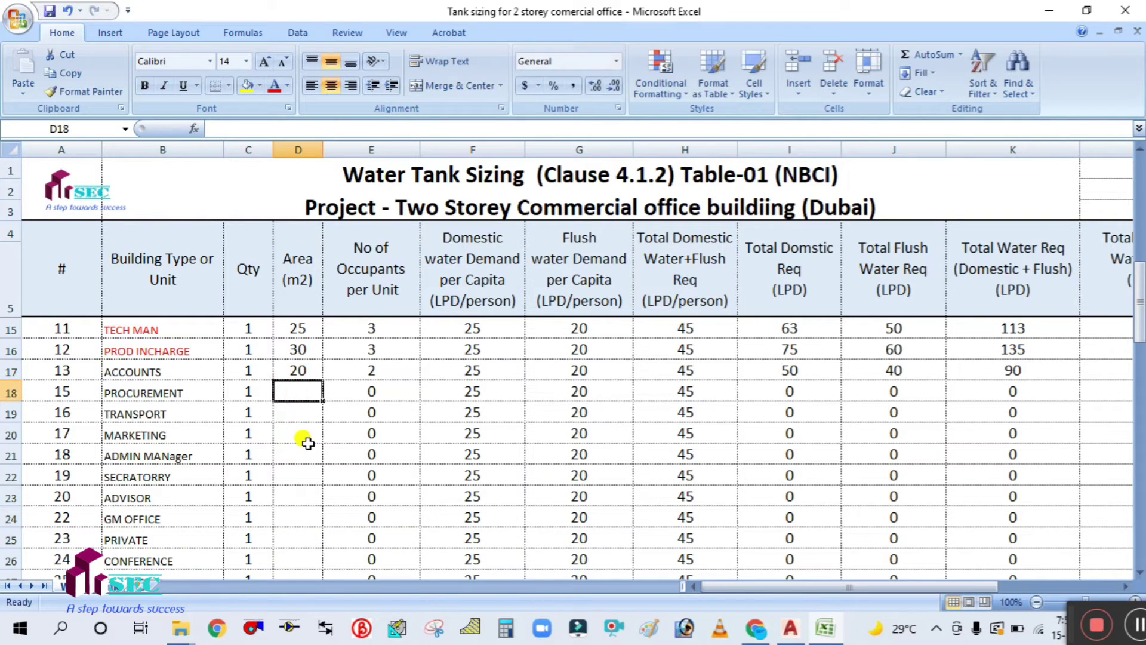
type("25")
left_click(301, 411)
type("25")
left_click(297, 431)
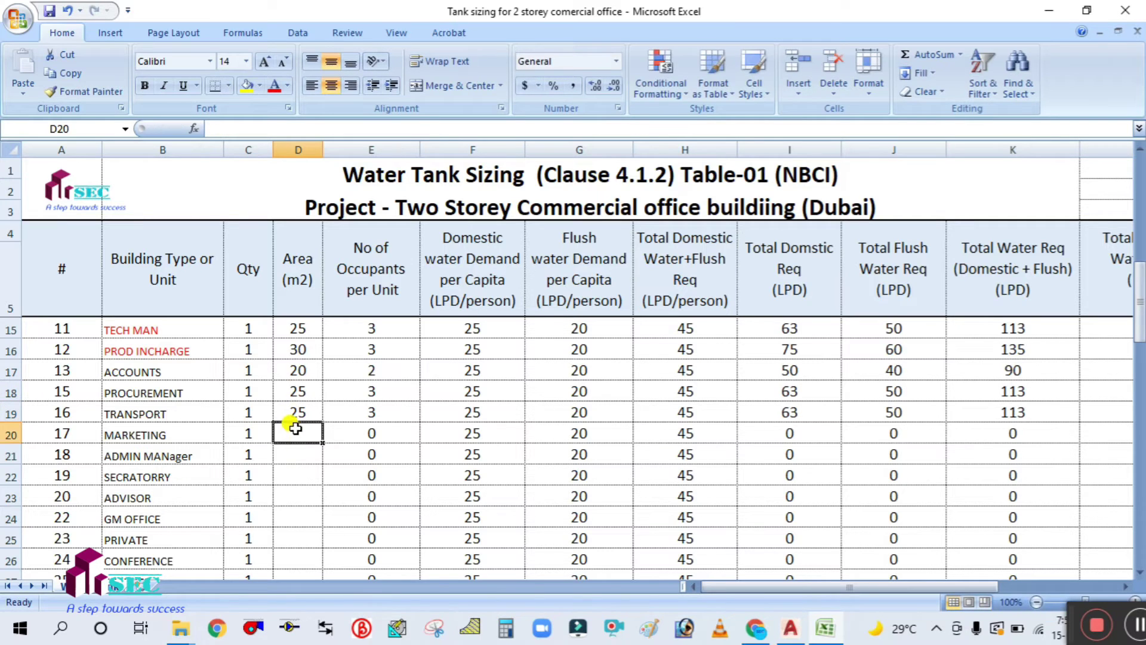
type("2")
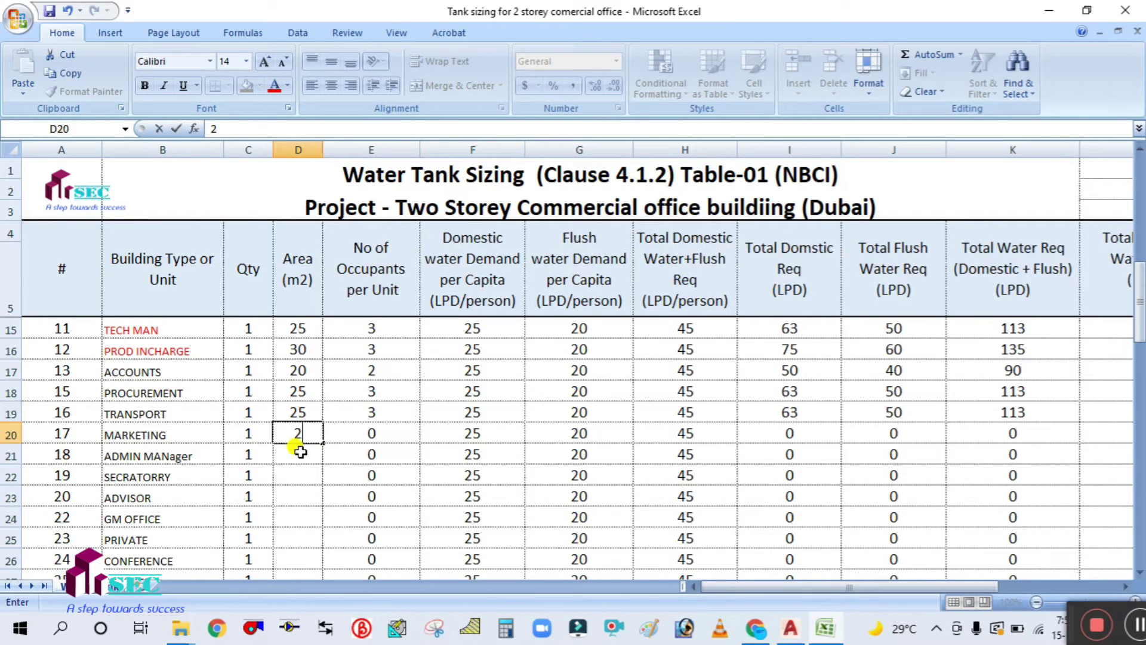
type("5")
Step: Enter areas of 30 for ADMIN MANager in D21, 20 for SECRATORRY in D22 and 30 for ADVISOR in D23
left_click(297, 449)
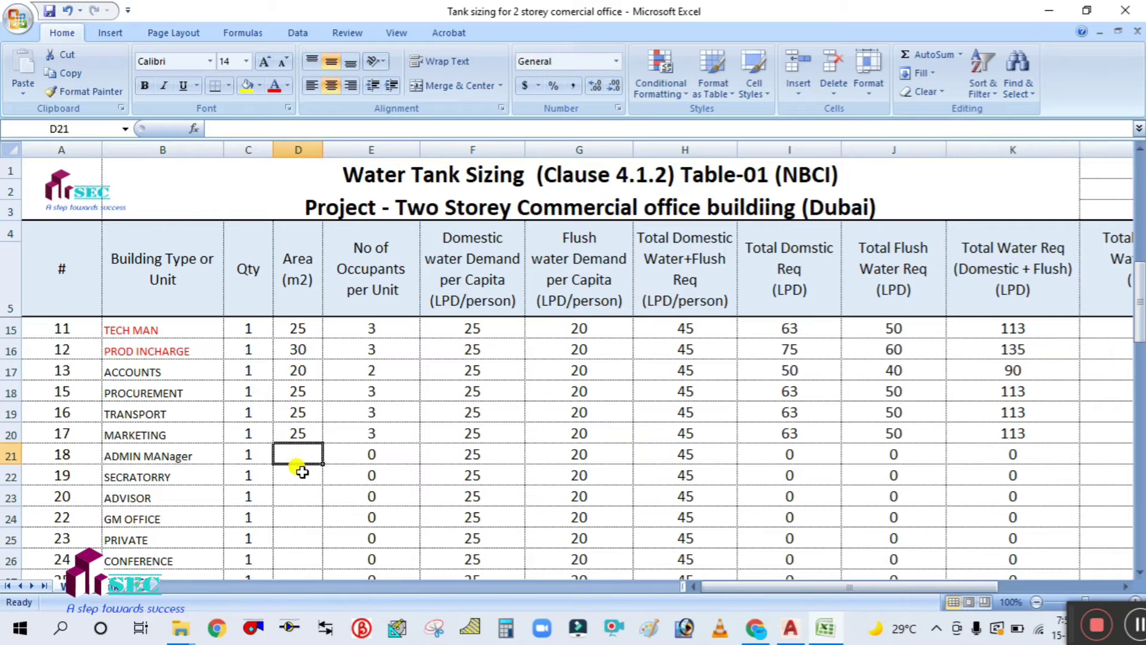
type("30")
left_click(301, 478)
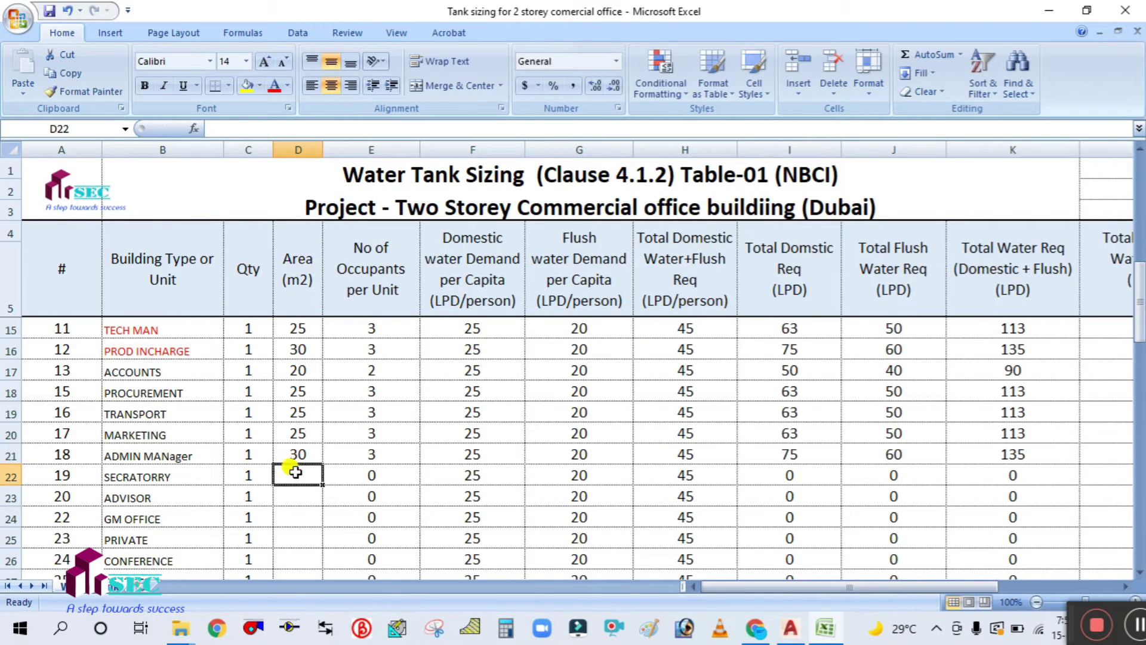
type("20")
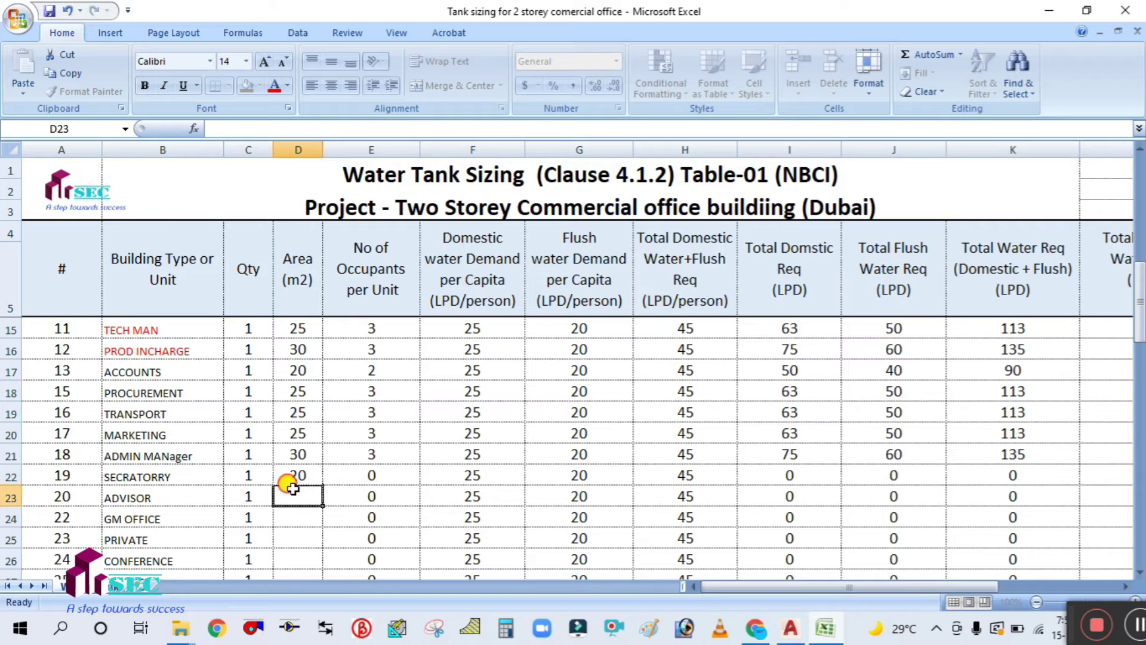
left_click(286, 495)
scroll(275, 495, "down", 2)
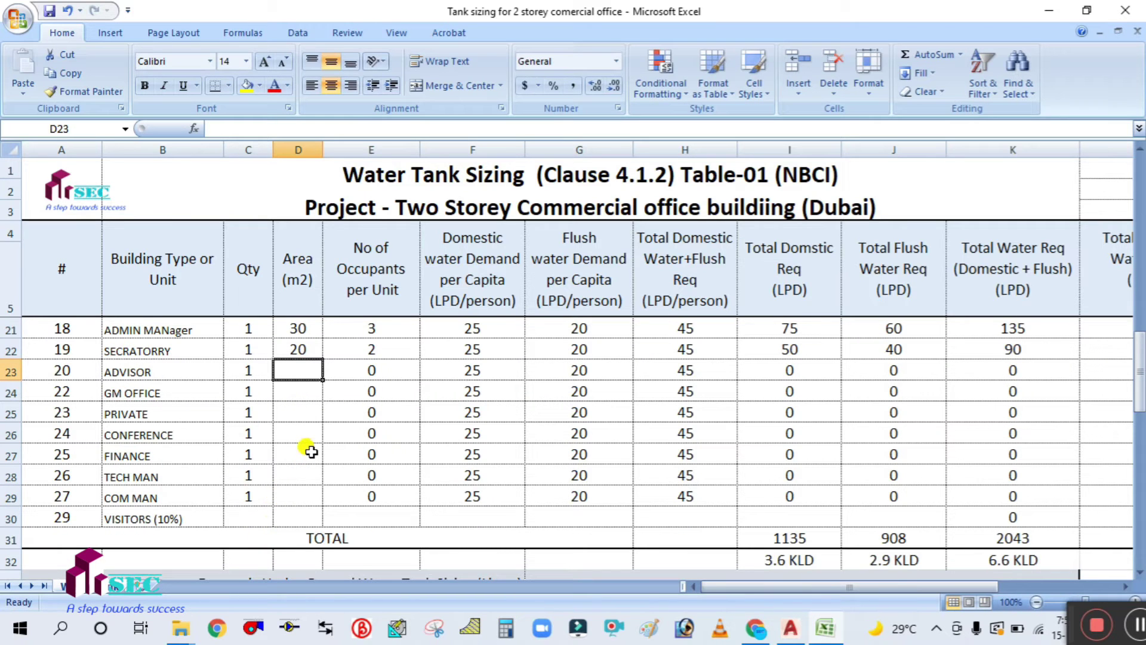
type("30")
Step: Enter areas of 30 for GM OFFICE in D24, 20 for PRIVATE in D25 and 40 for CONFERENCE in D26
left_click(302, 391)
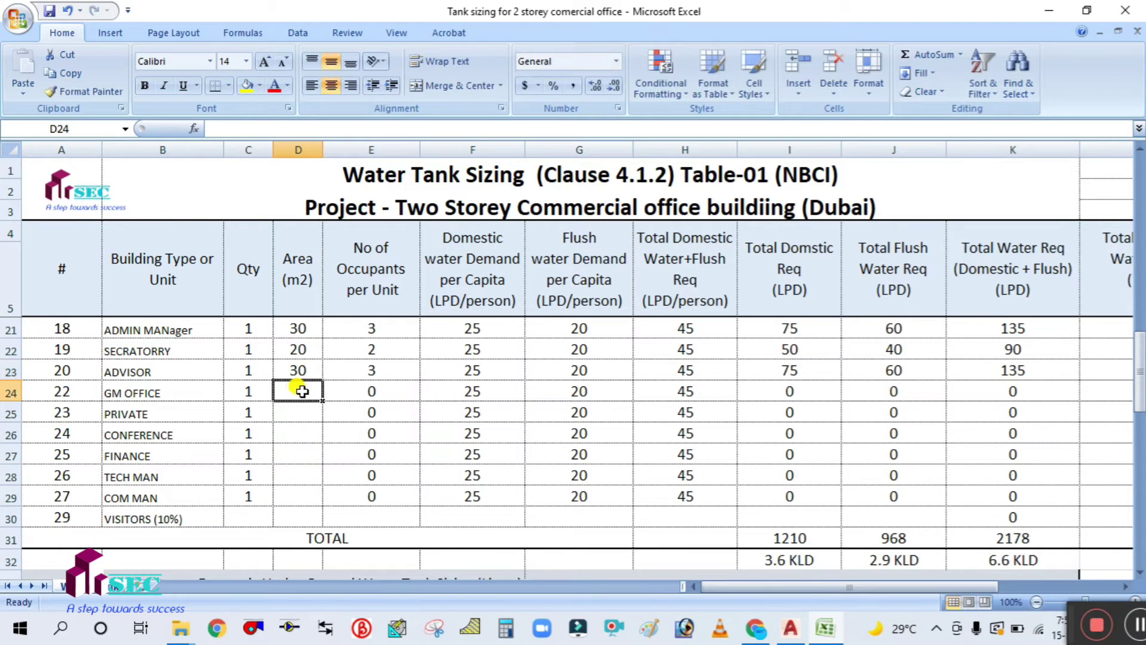
type("30")
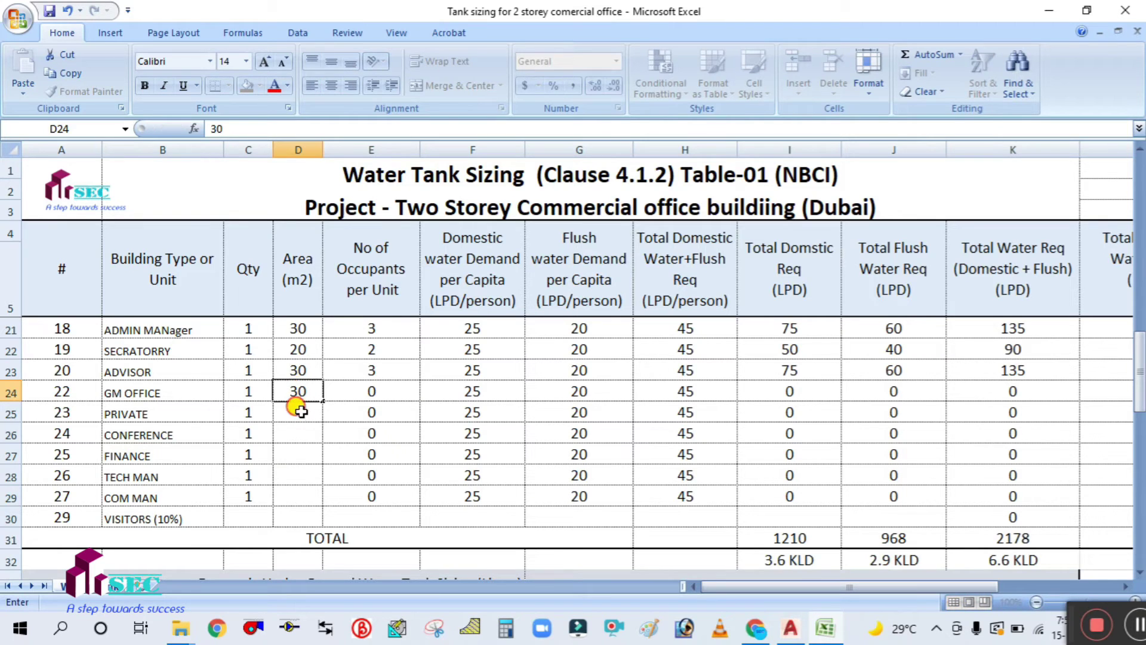
left_click(301, 411)
type("20")
left_click(299, 442)
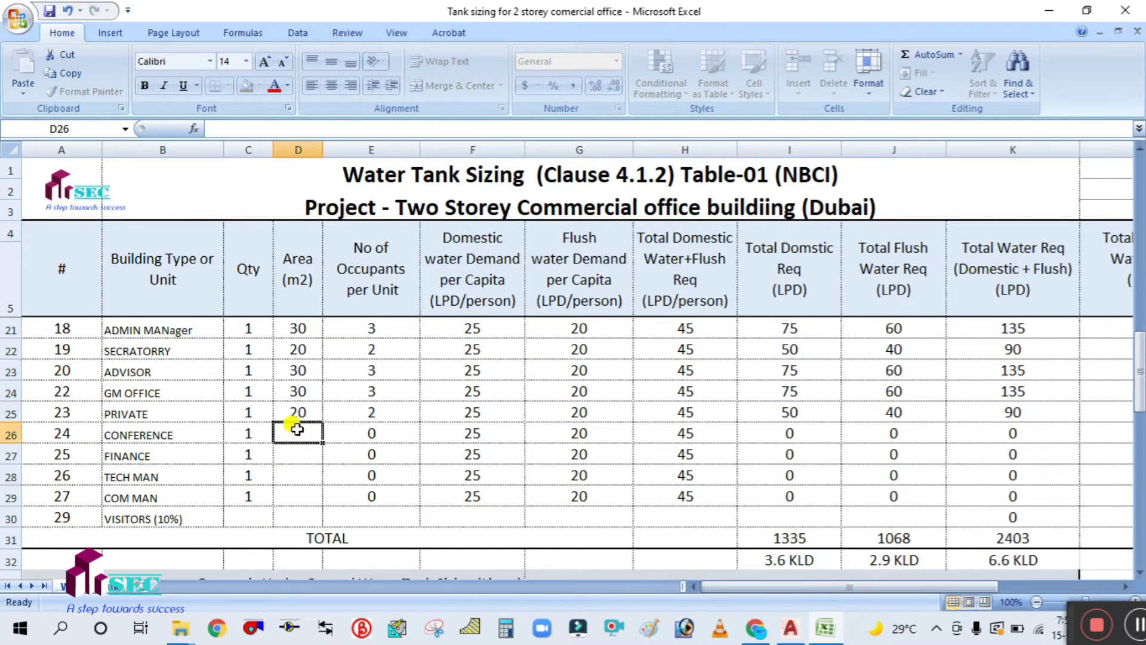
type("40")
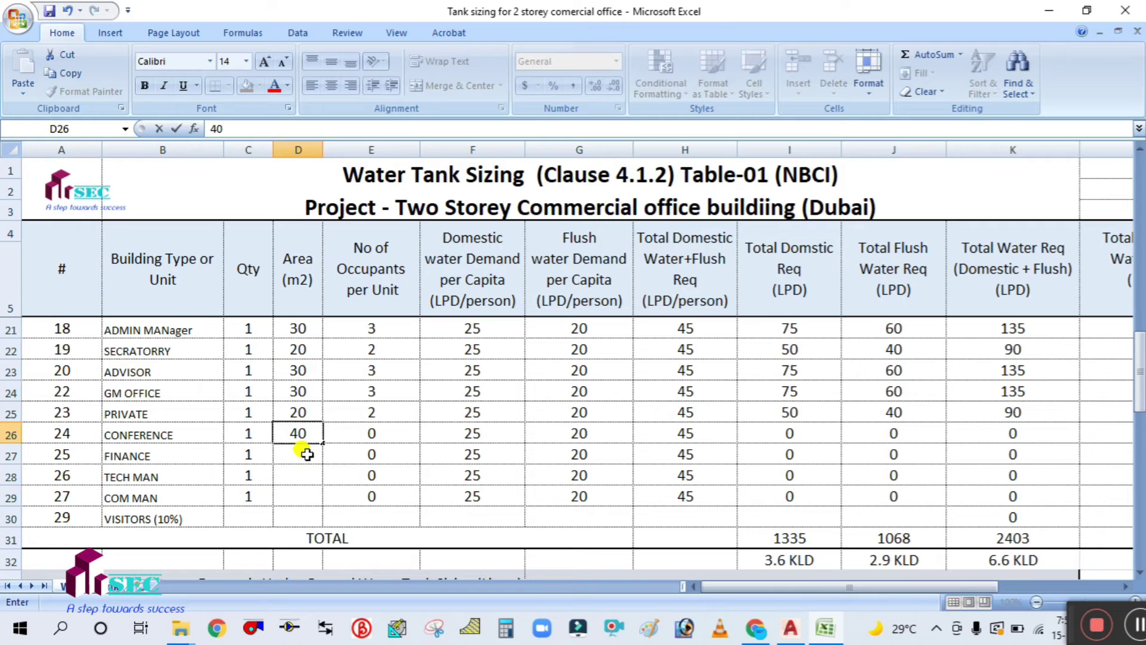
Step: Enter areas of 30 for FINANCE in D27, 20 for TECH MAN in D28 and 30 for COM MAN in D29
left_click(306, 454)
type("30")
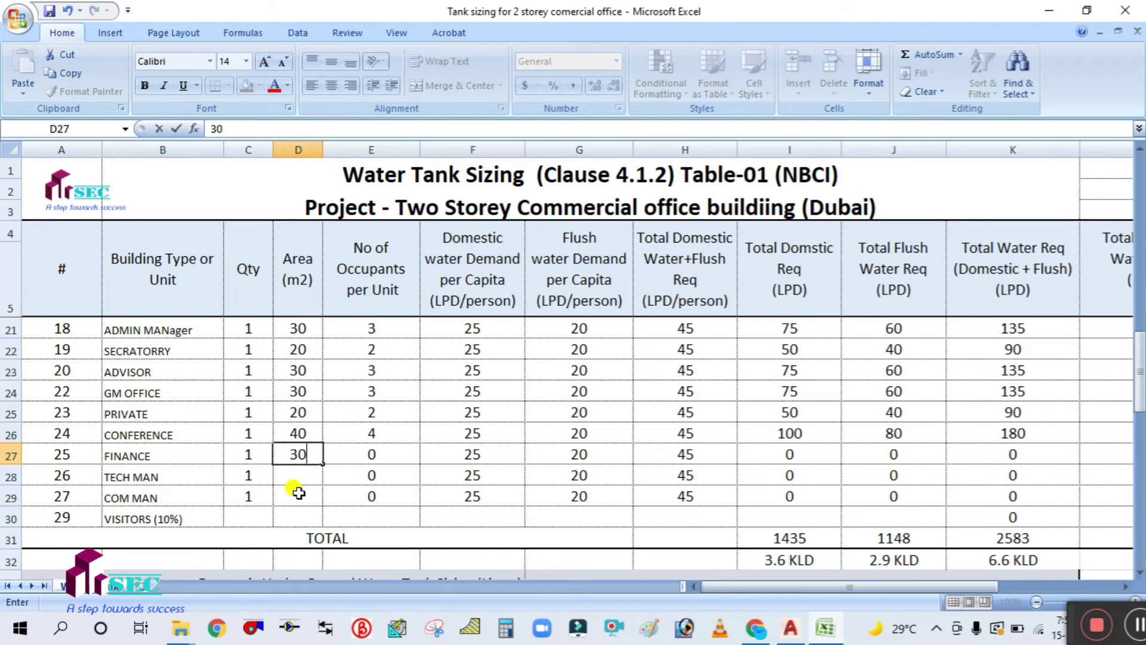
left_click(296, 472)
type("2")
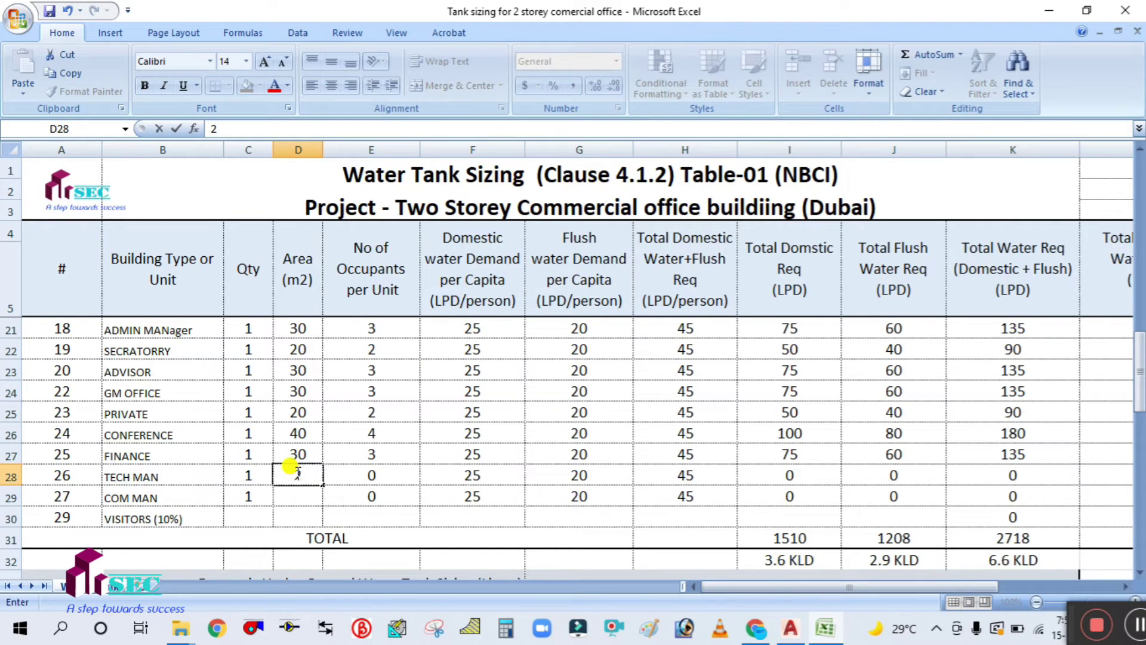
type("0")
left_click(292, 496)
type("30")
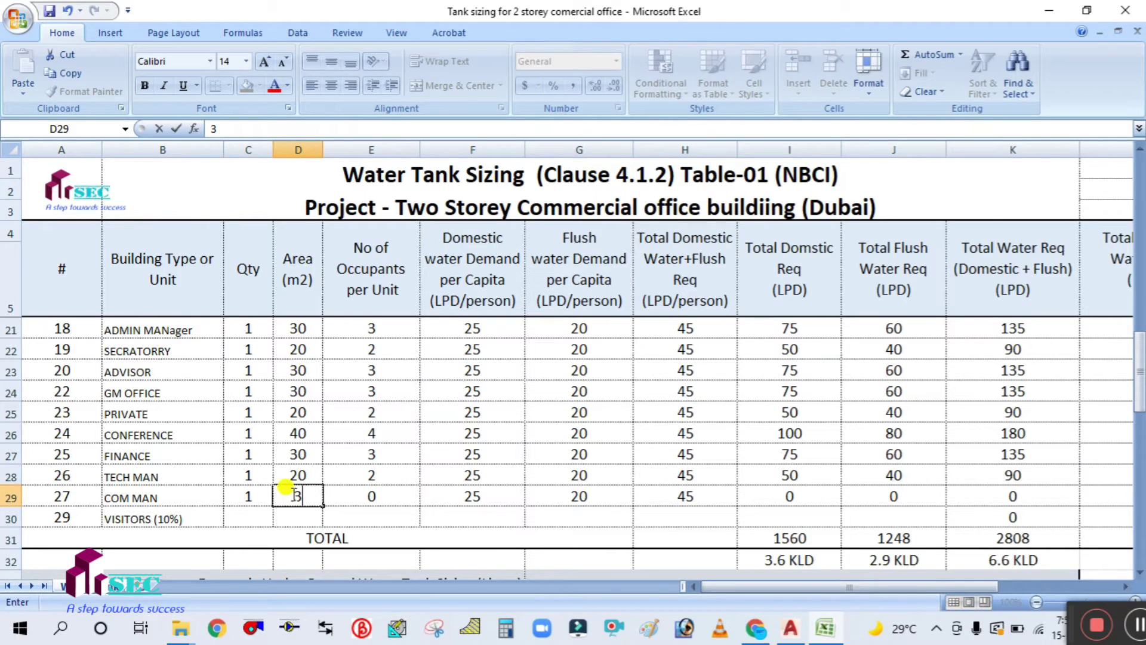
left_click(327, 451)
Step: Examine the formula behind PLANNING's number of occupants in E6 and review the occupants column down to the last room
scroll(276, 423, "up", 3)
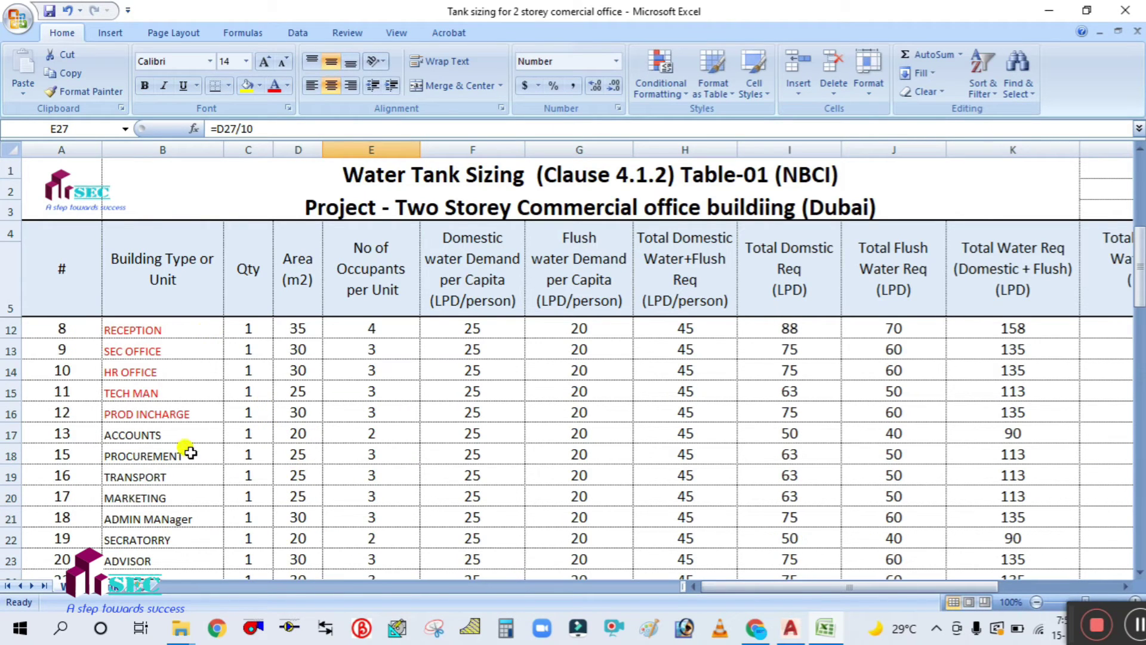
scroll(271, 404, "up", 2)
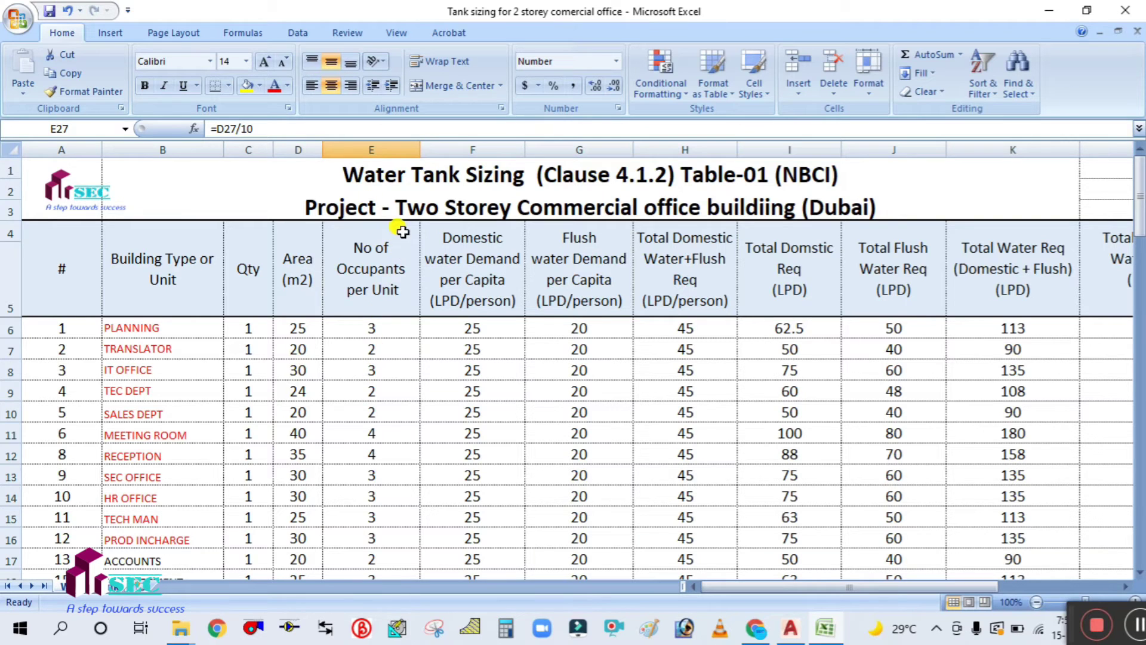
double_click(371, 327)
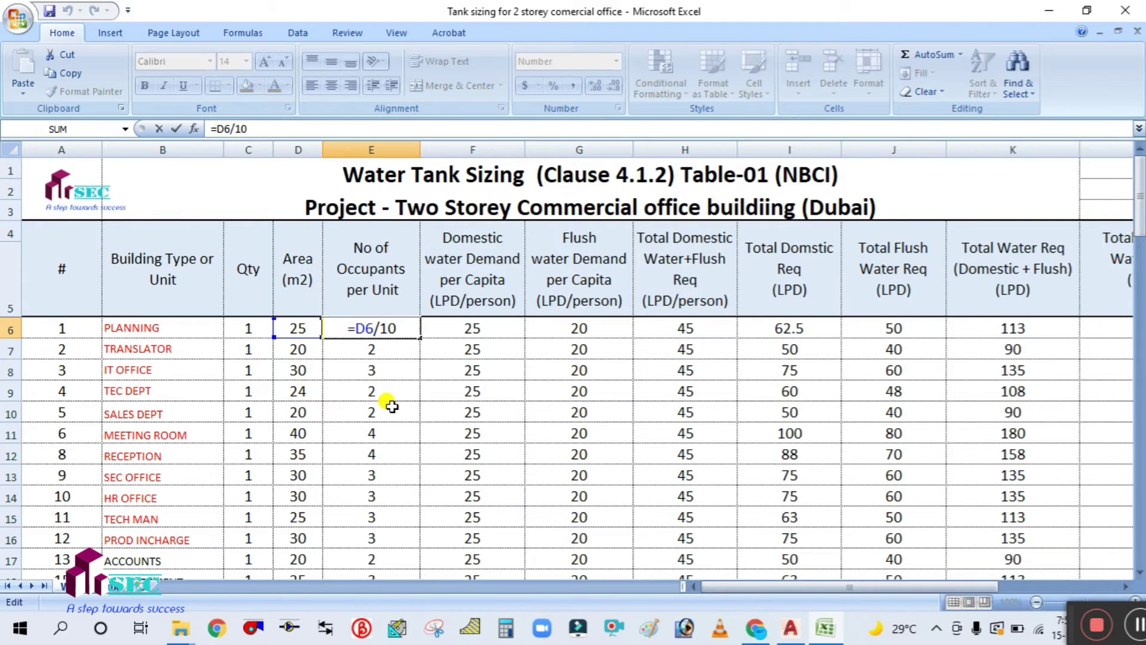
key("Escape")
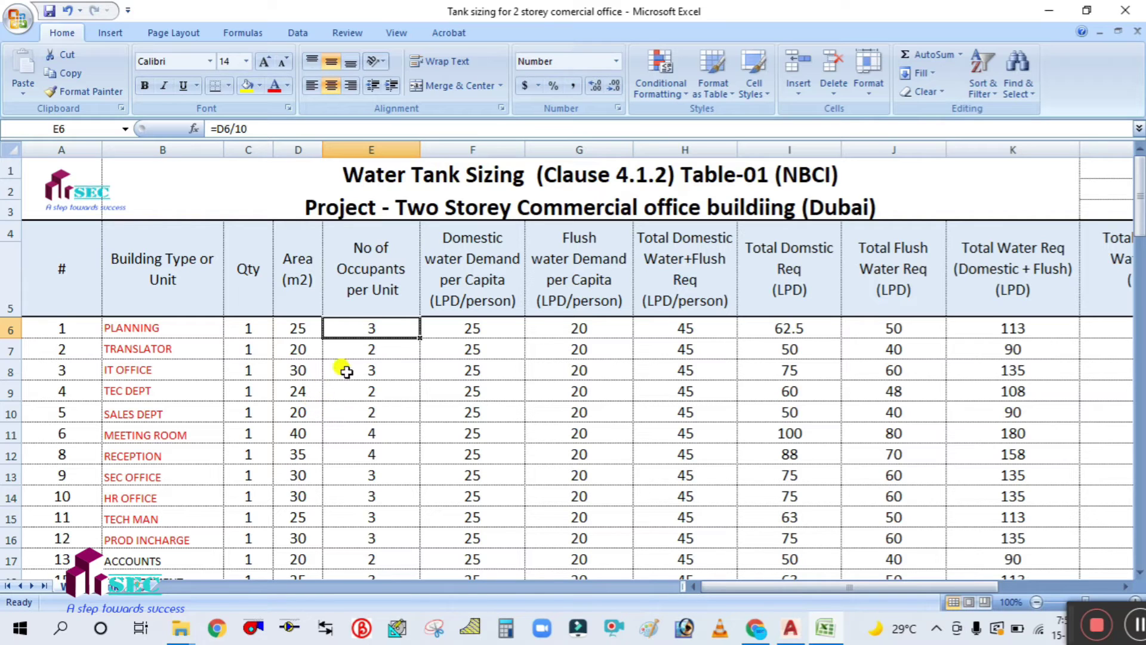
double_click(373, 325)
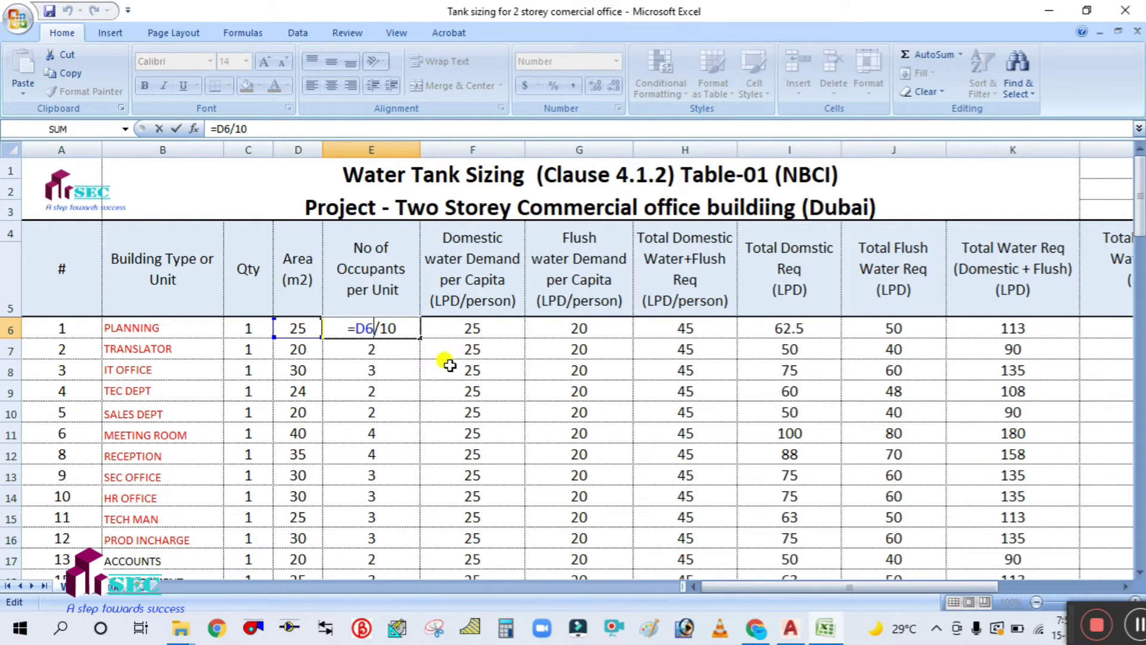
key("Escape")
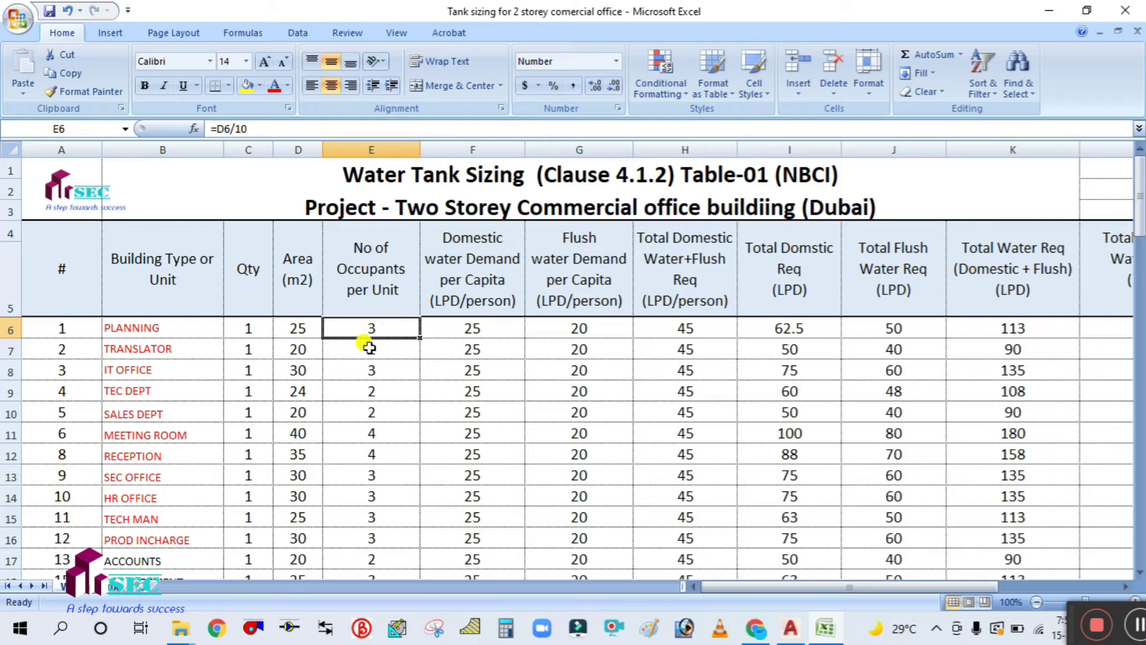
scroll(409, 410, "down", 7)
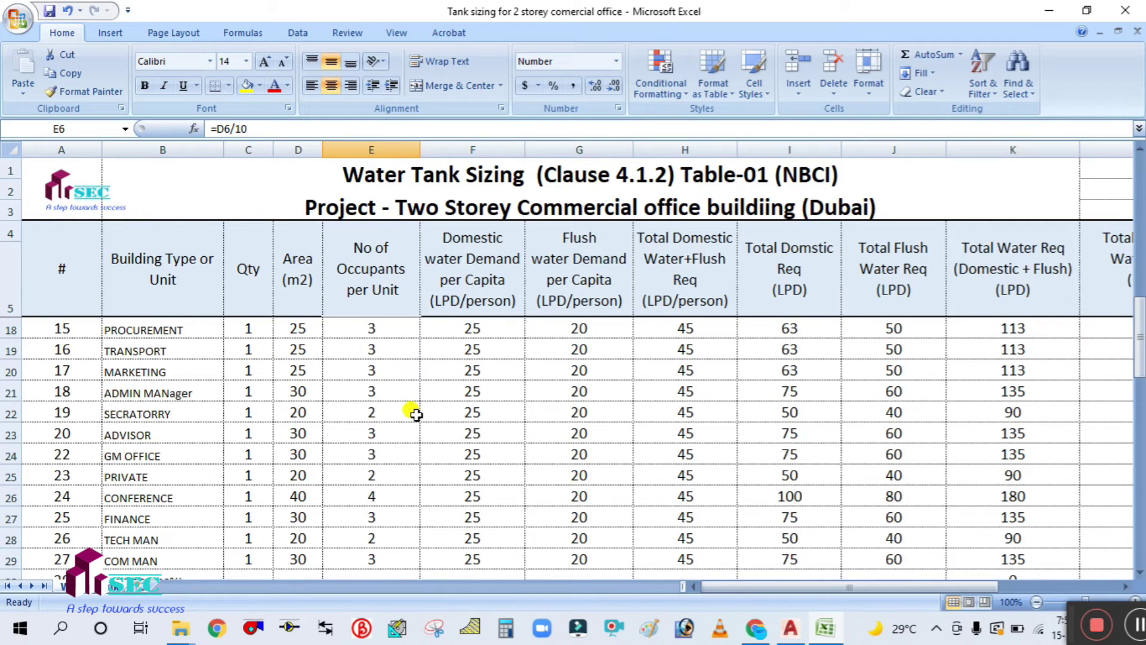
scroll(411, 422, "up", 2)
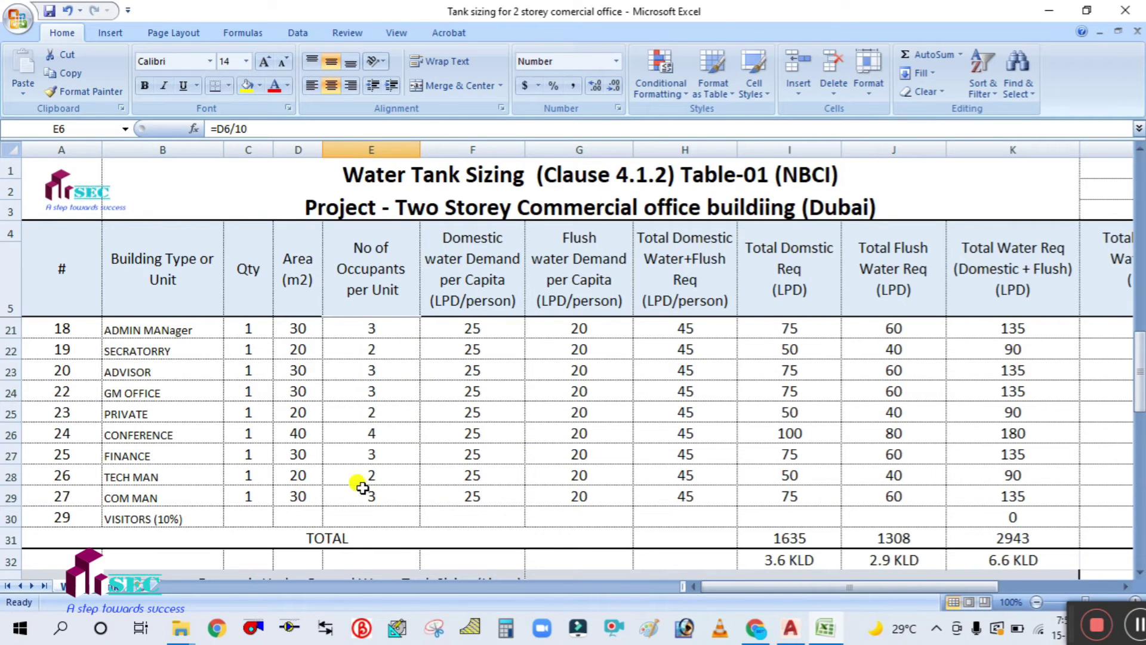
Step: Check the total area of all rooms by selecting the area values from D6 to D29
left_click(247, 513)
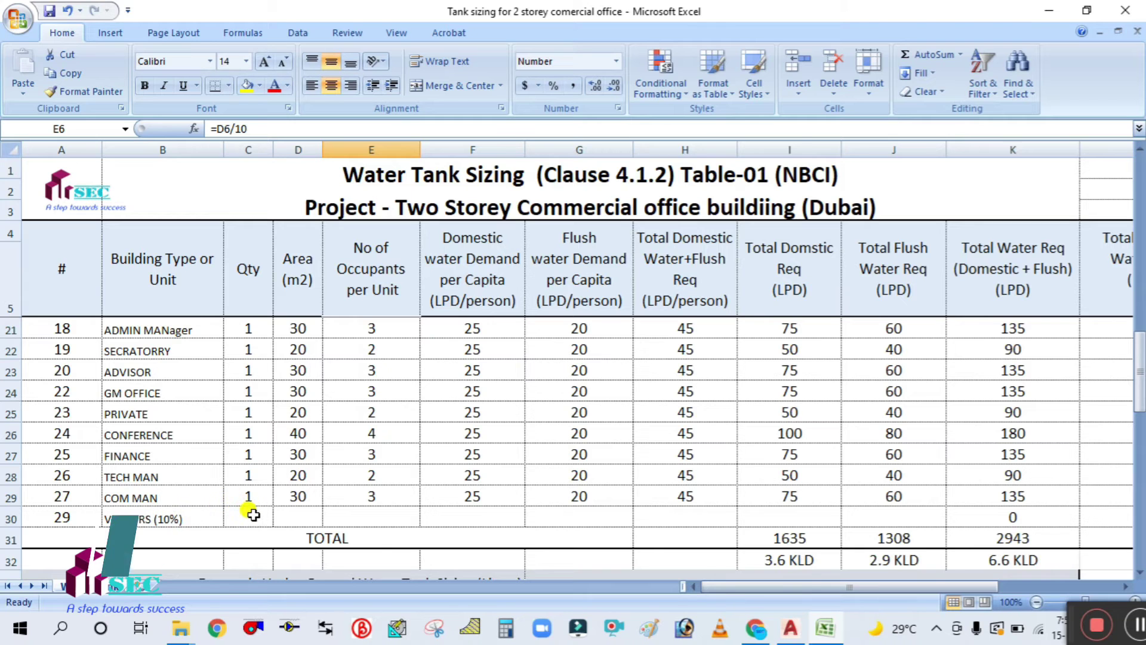
scroll(298, 453, "up", 4)
scroll(298, 421, "up", 1)
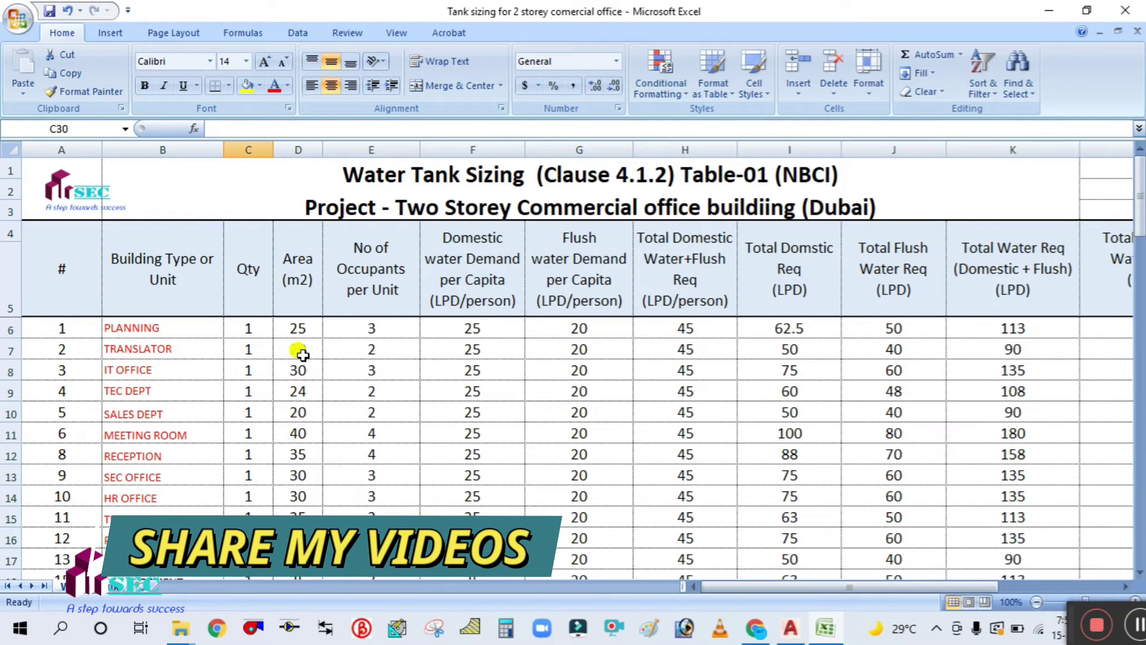
left_click_drag(299, 327, 298, 521)
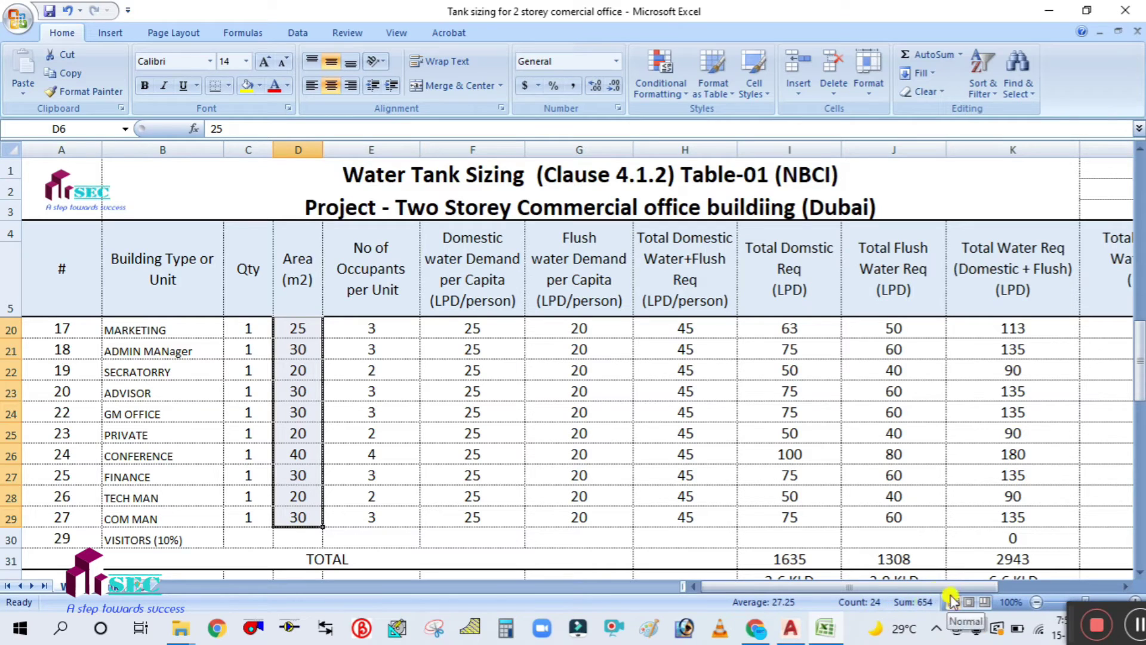
left_click(394, 474)
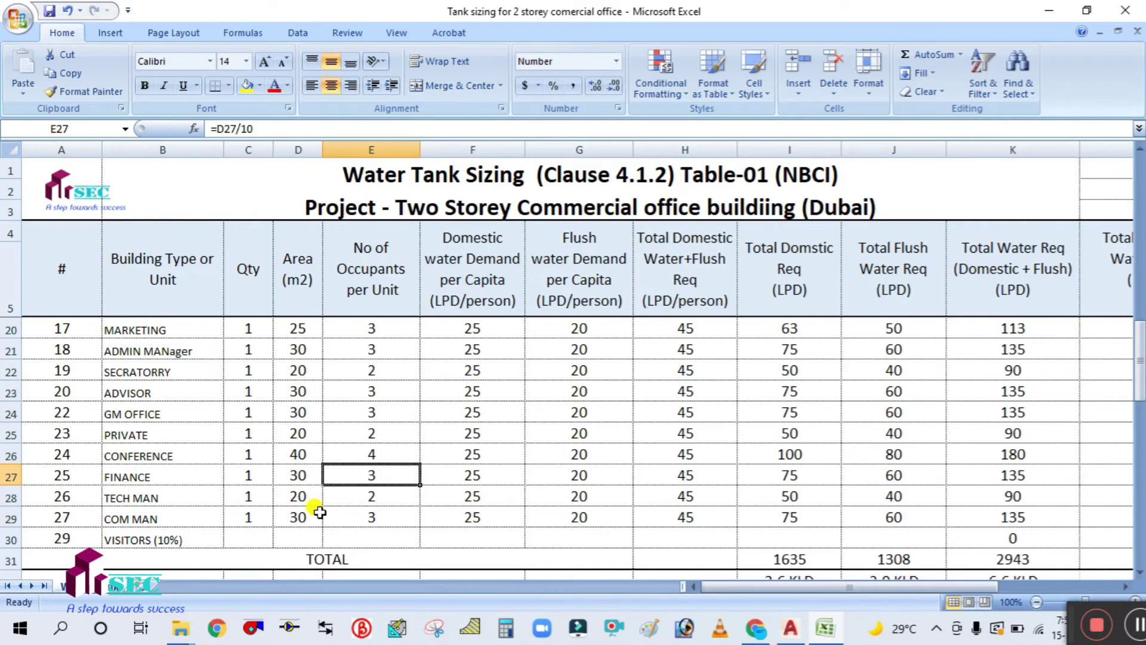
scroll(316, 508, "down", 1)
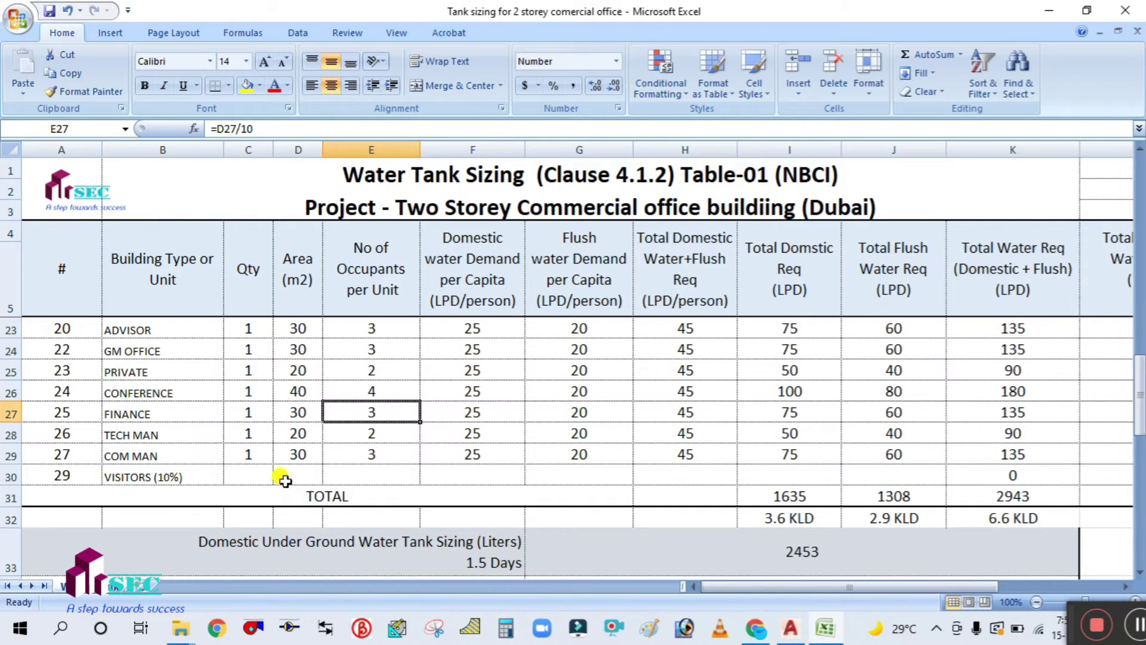
left_click(307, 469)
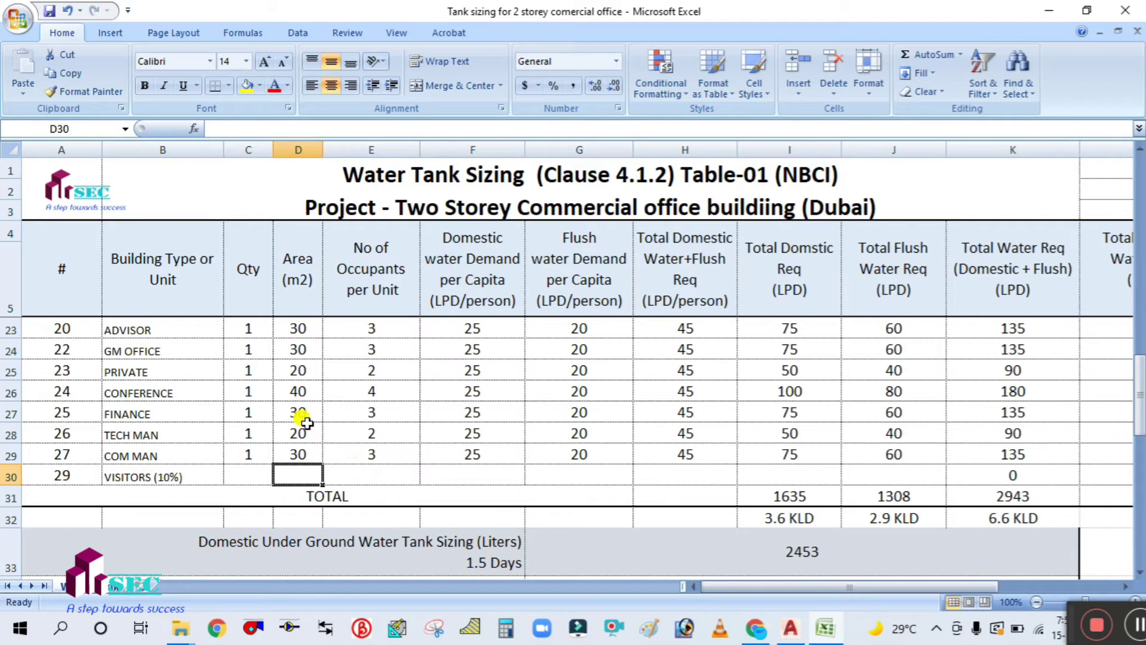
Step: Enter 65 as the number of occupants in the VISITORS (10%) row, cell E30
scroll(301, 425, "up", 6)
scroll(302, 425, "down", 6)
left_click(363, 473)
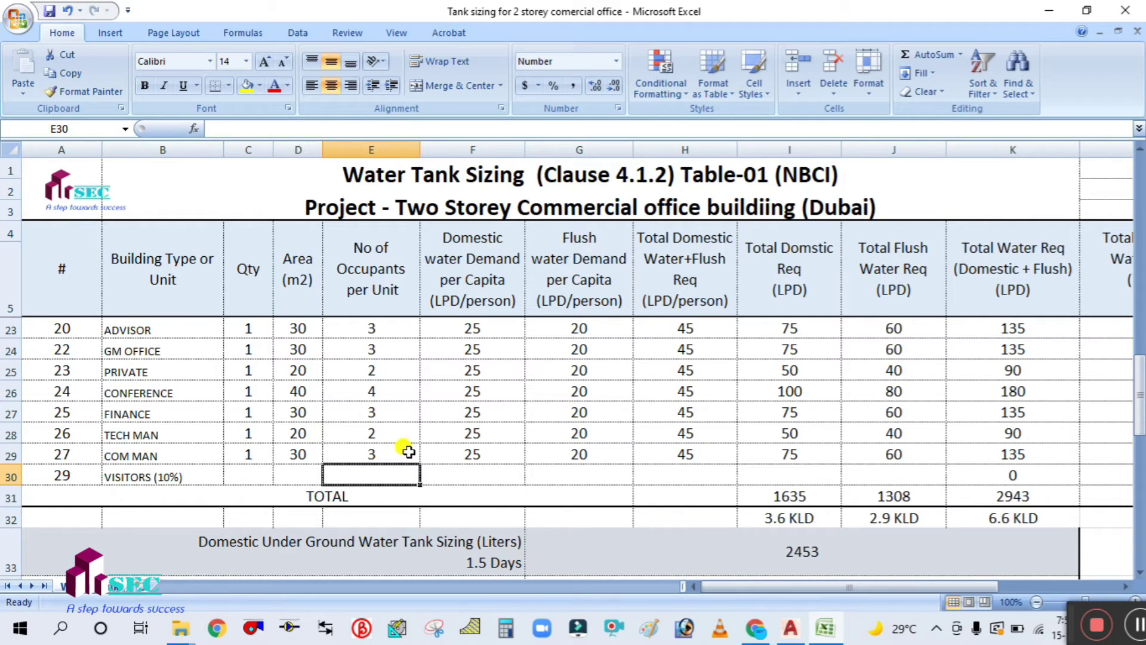
key("alt+equal")
key("Return")
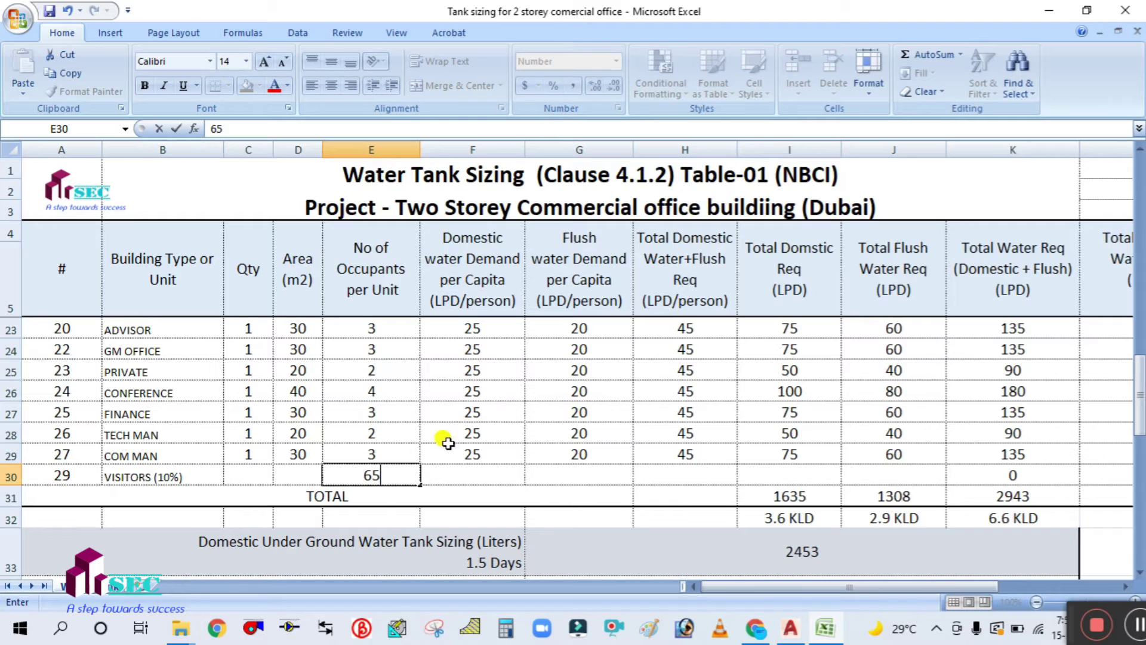
left_click(387, 433)
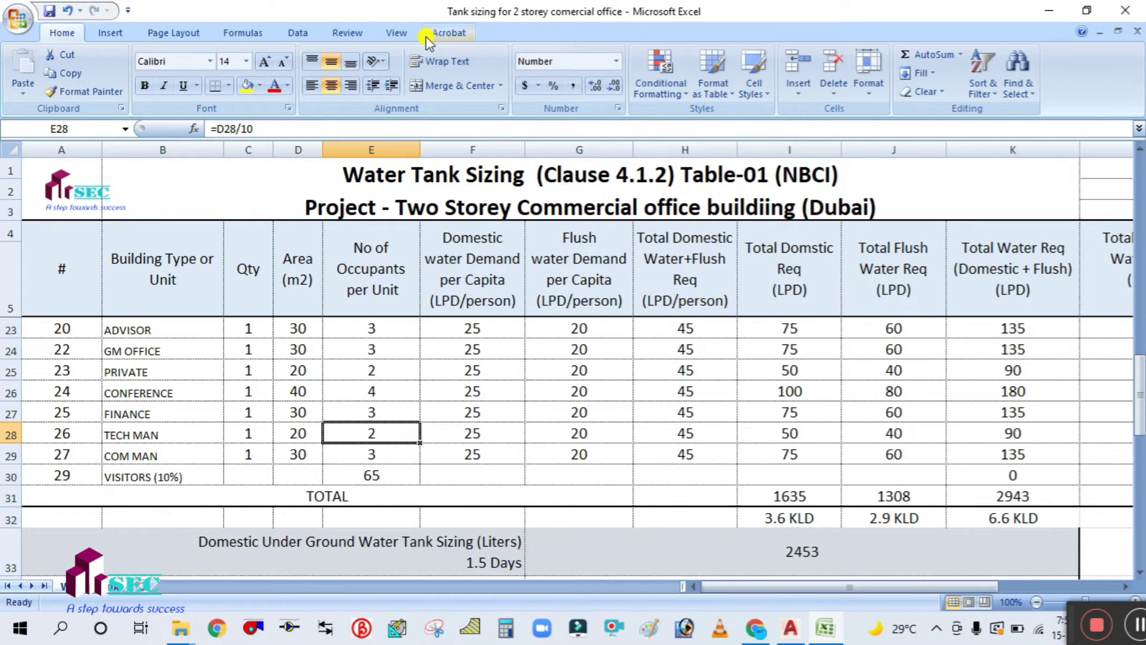
Step: Review the domestic water demand per capita from F6 and examine the formula behind PLANNING's combined domestic and flush requirement in H6
scroll(299, 418, "up", 4)
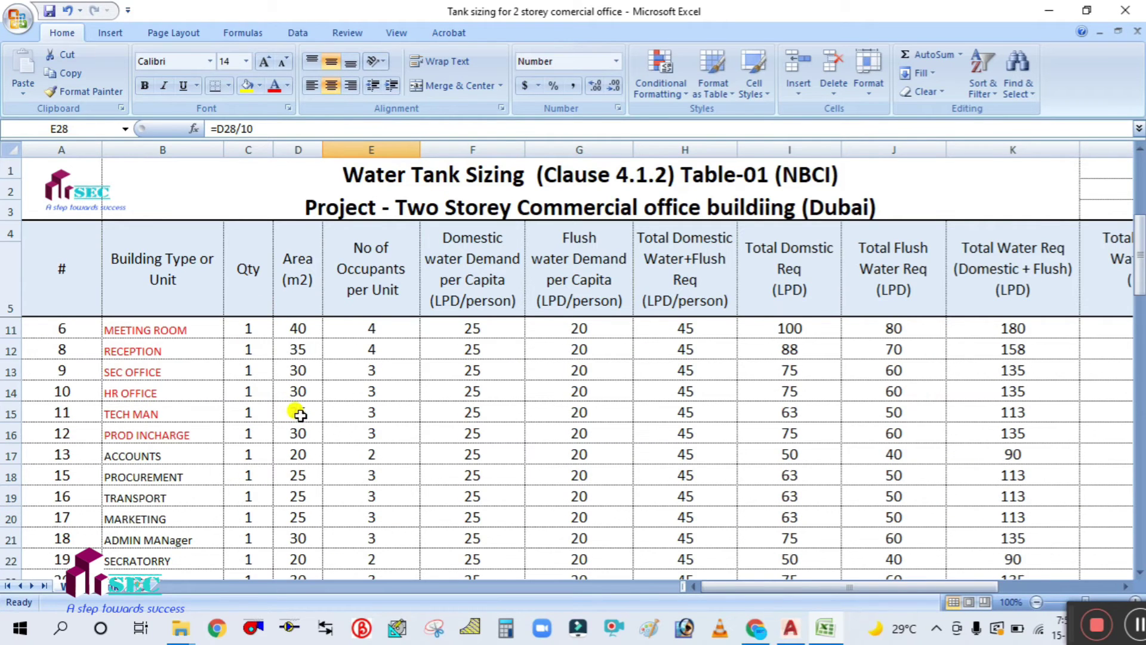
scroll(296, 394, "up", 2)
scroll(304, 391, "down", 2)
scroll(388, 388, "up", 2)
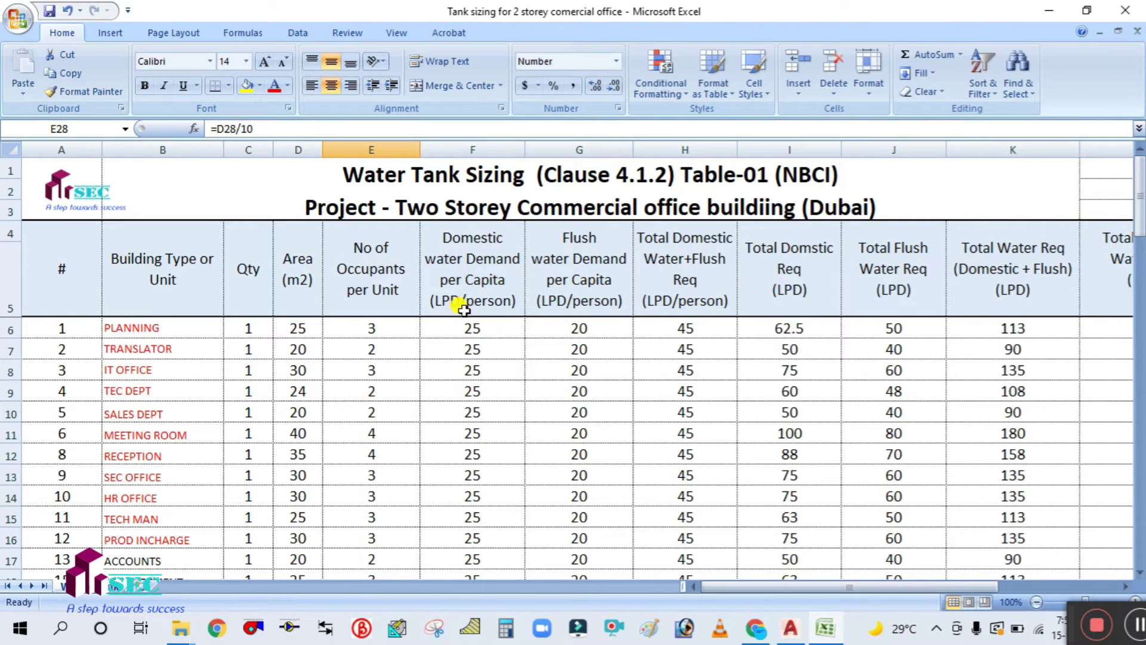
left_click(484, 327)
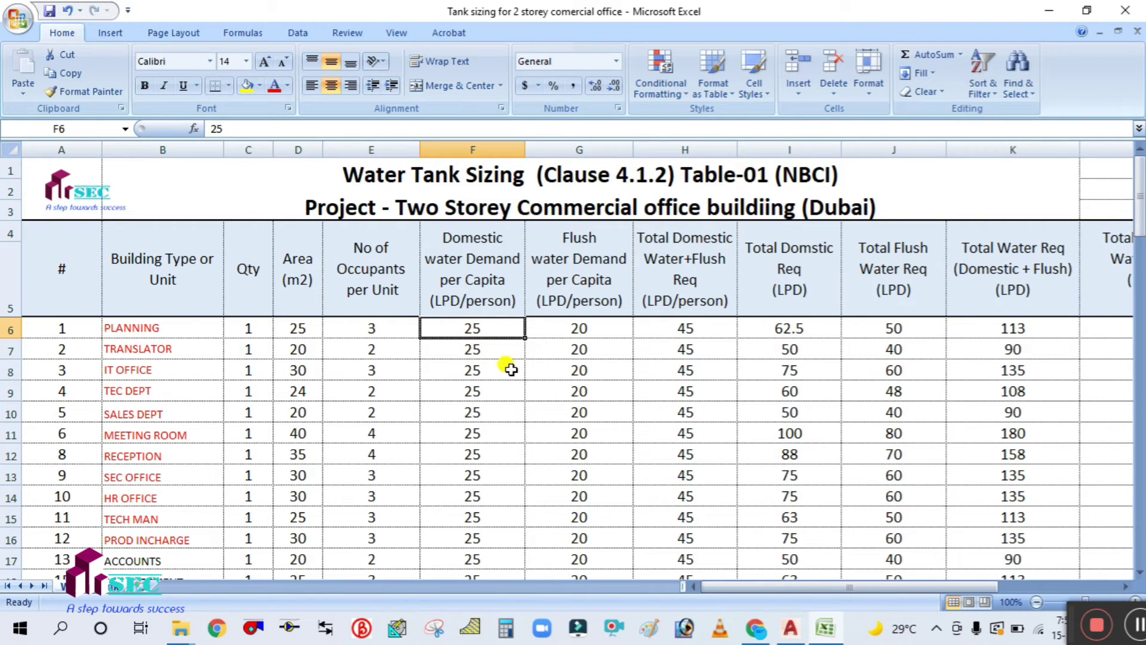
scroll(511, 369, "down", 1)
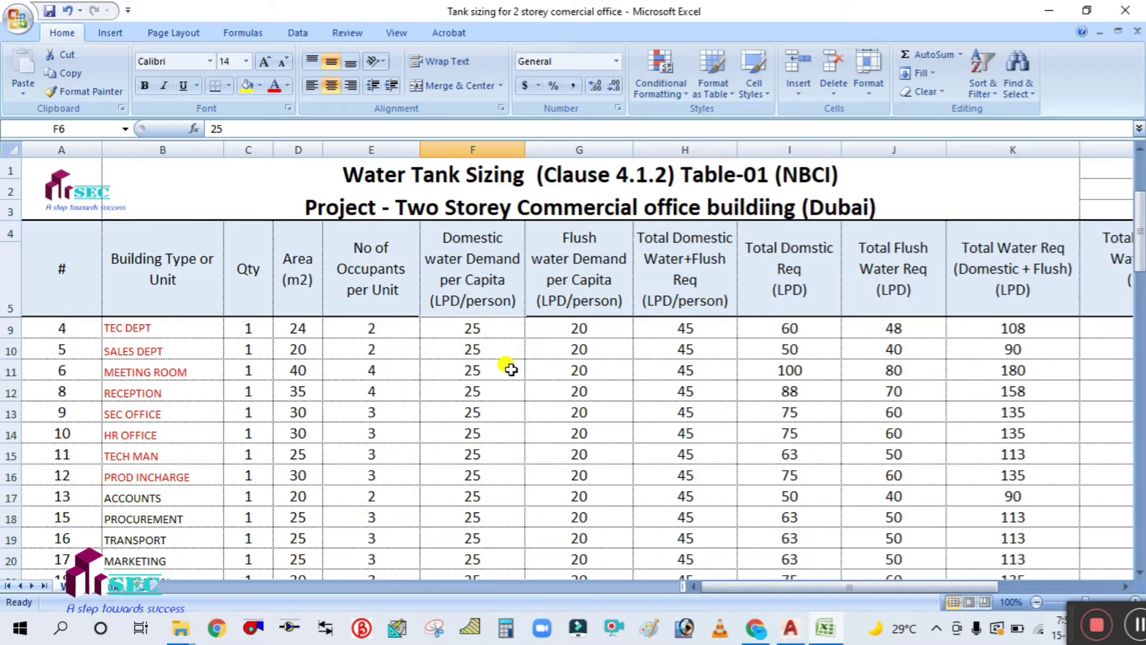
scroll(511, 370, "up", 1)
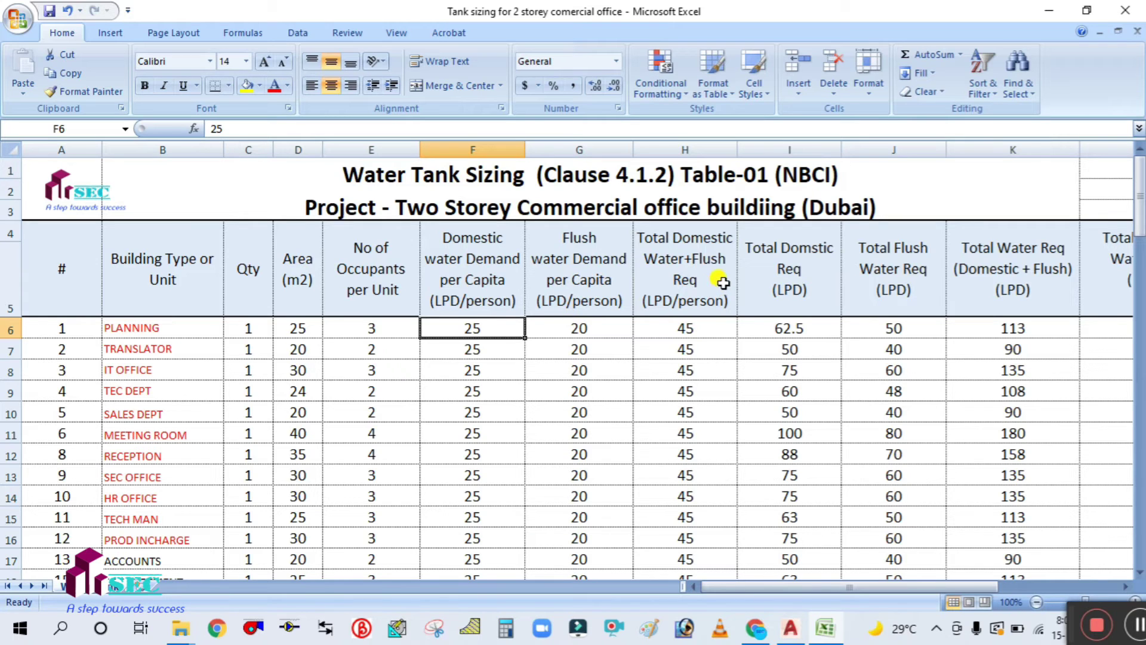
double_click(701, 326)
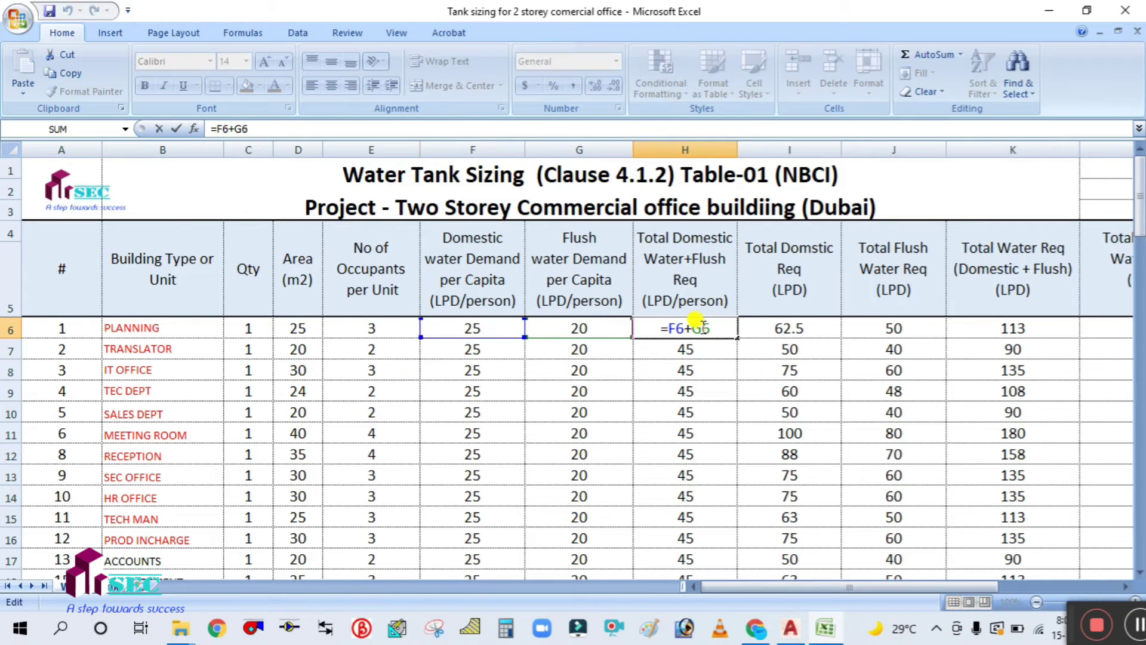
key("Escape")
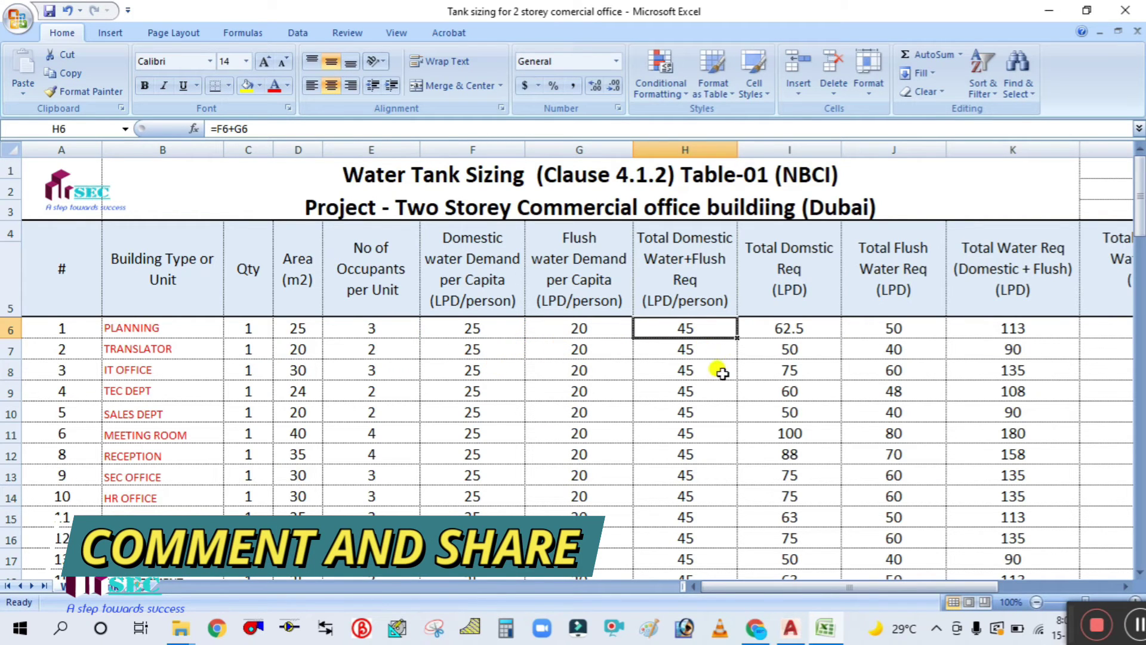
scroll(720, 376, "down", 3)
scroll(710, 388, "down", 2)
scroll(696, 442, "up", 5)
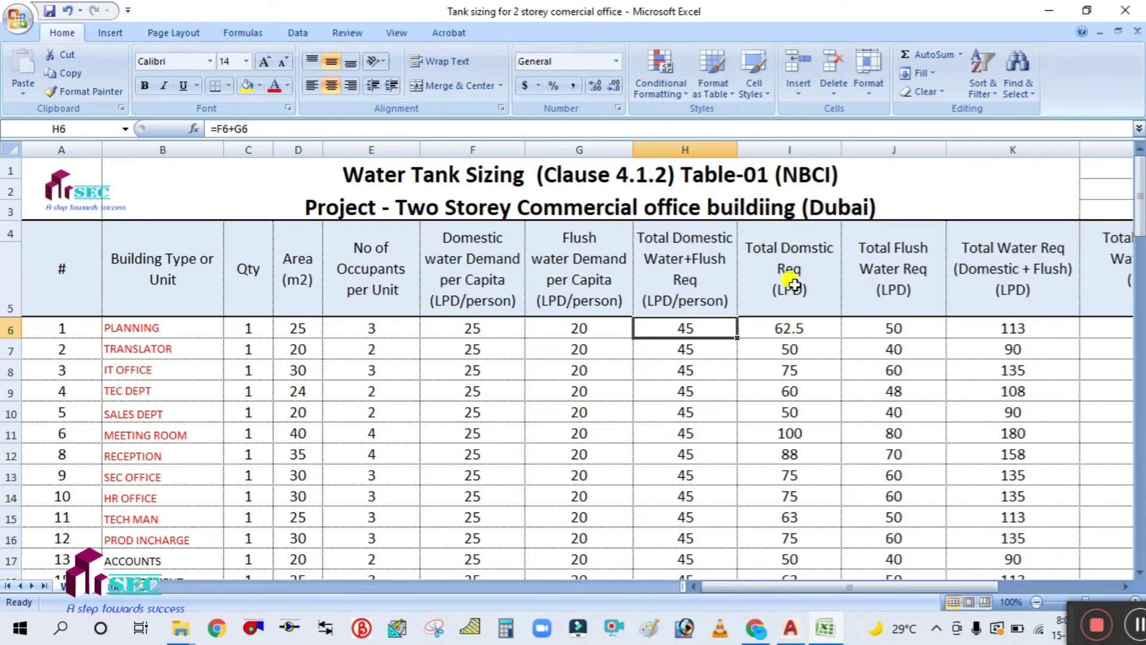
Step: Examine the formulas behind PLANNING's total domestic requirement in I6 and total flush water requirement in J6
double_click(800, 327)
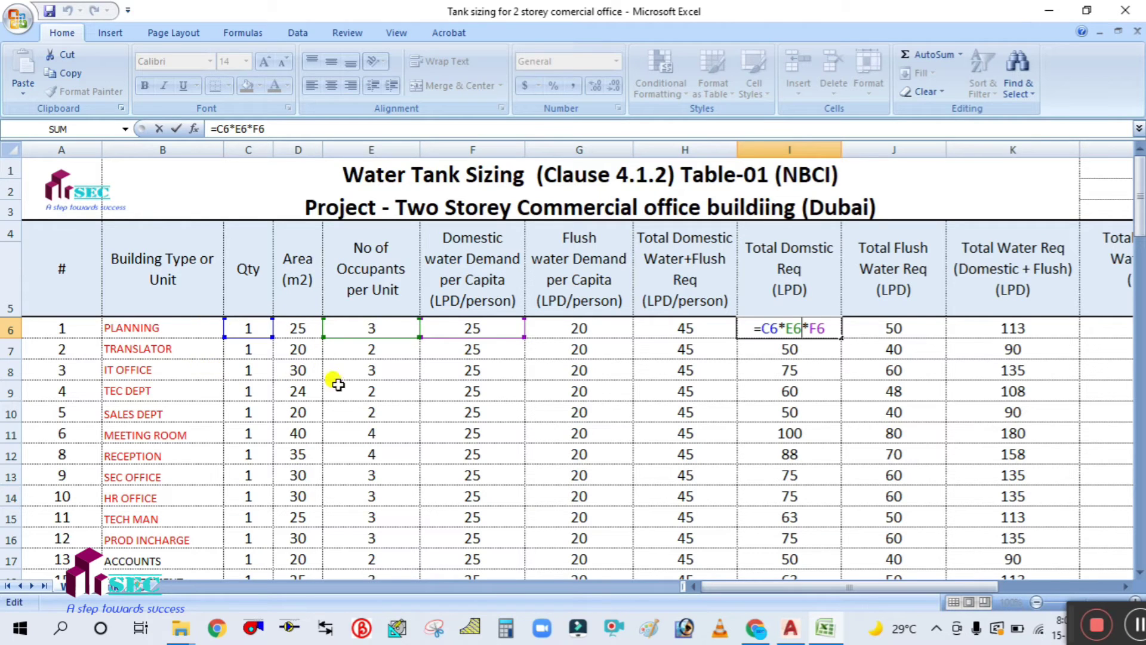
key("ctrl+Return")
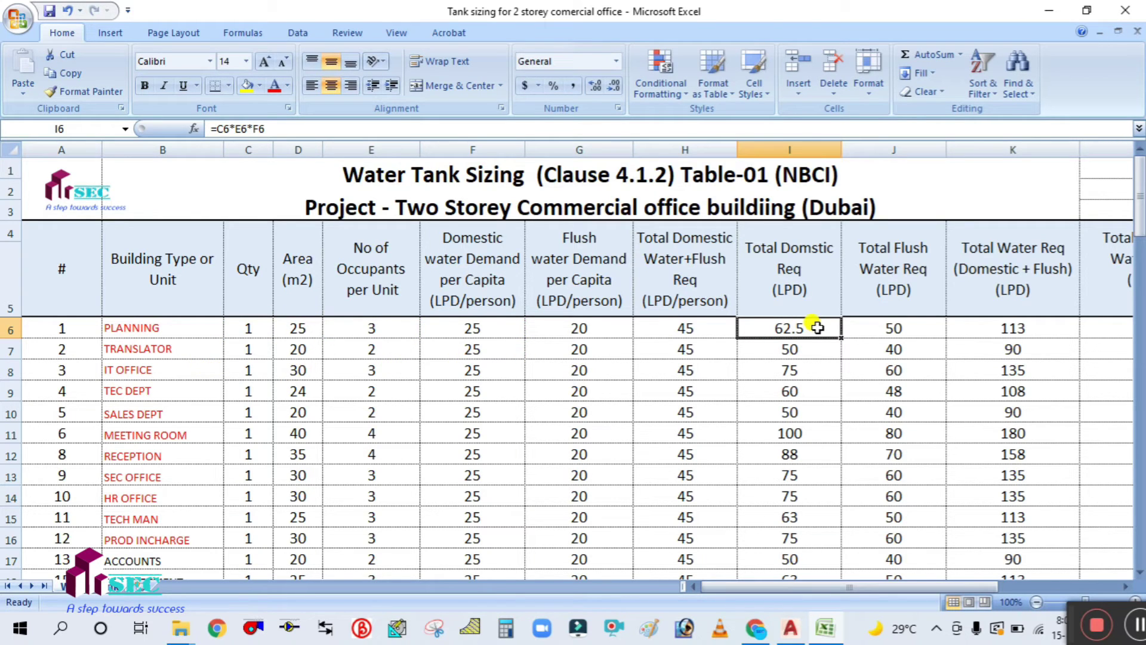
scroll(803, 322, "down", 6)
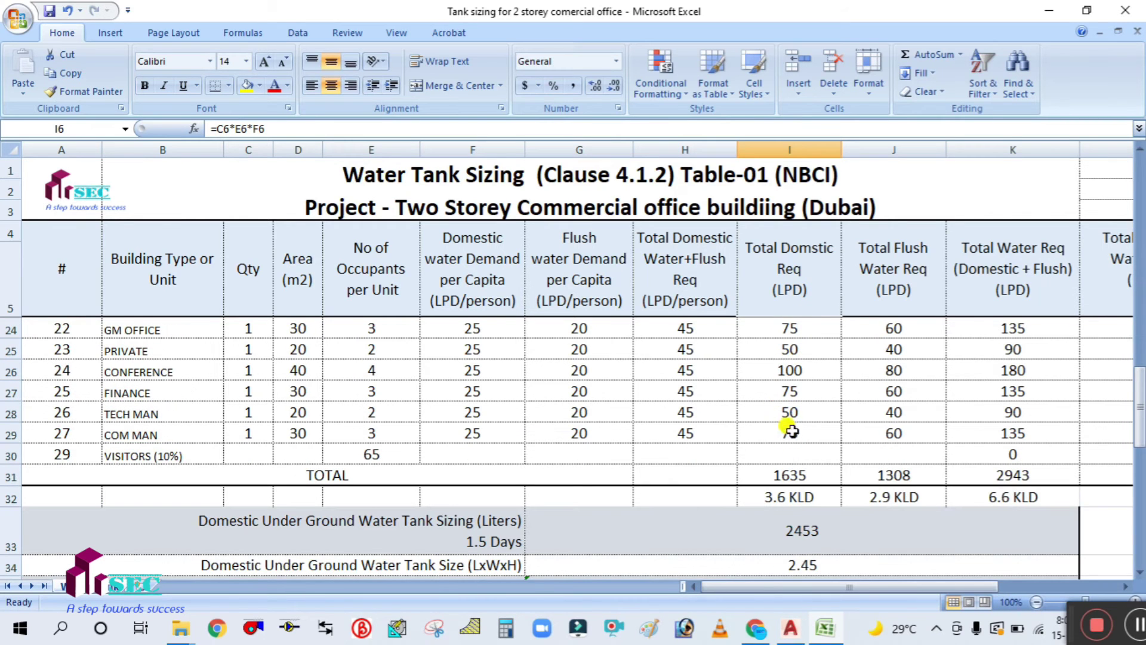
scroll(812, 459, "up", 4)
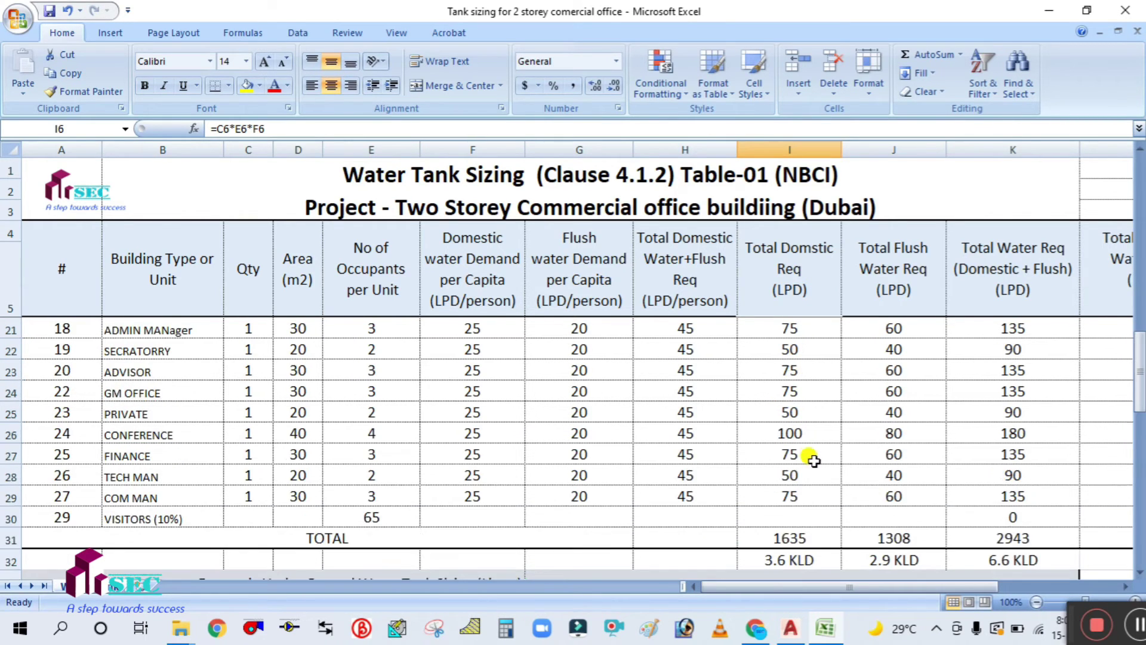
scroll(813, 460, "up", 2)
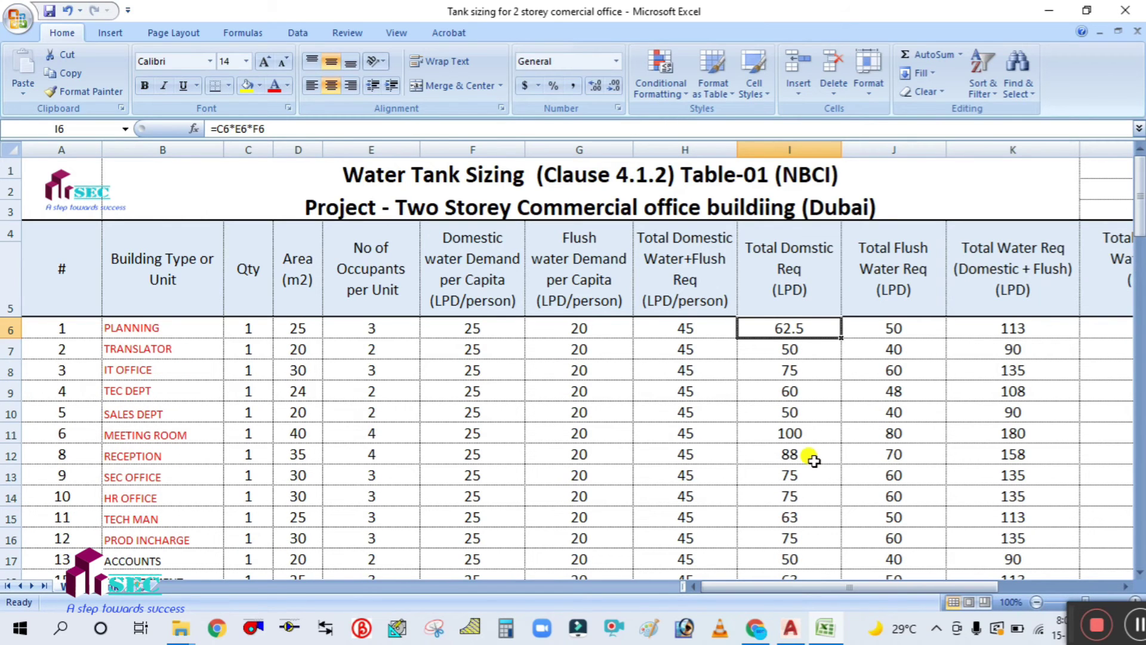
scroll(895, 311, "down", 4)
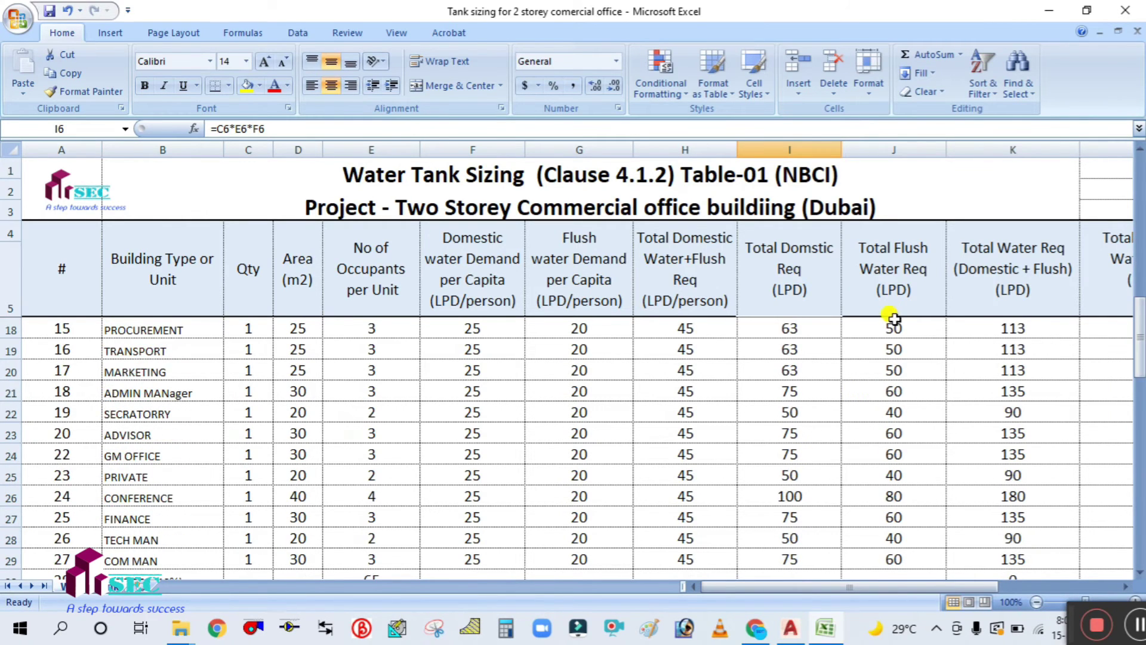
scroll(893, 328, "up", 4)
left_click(894, 325)
double_click(893, 325)
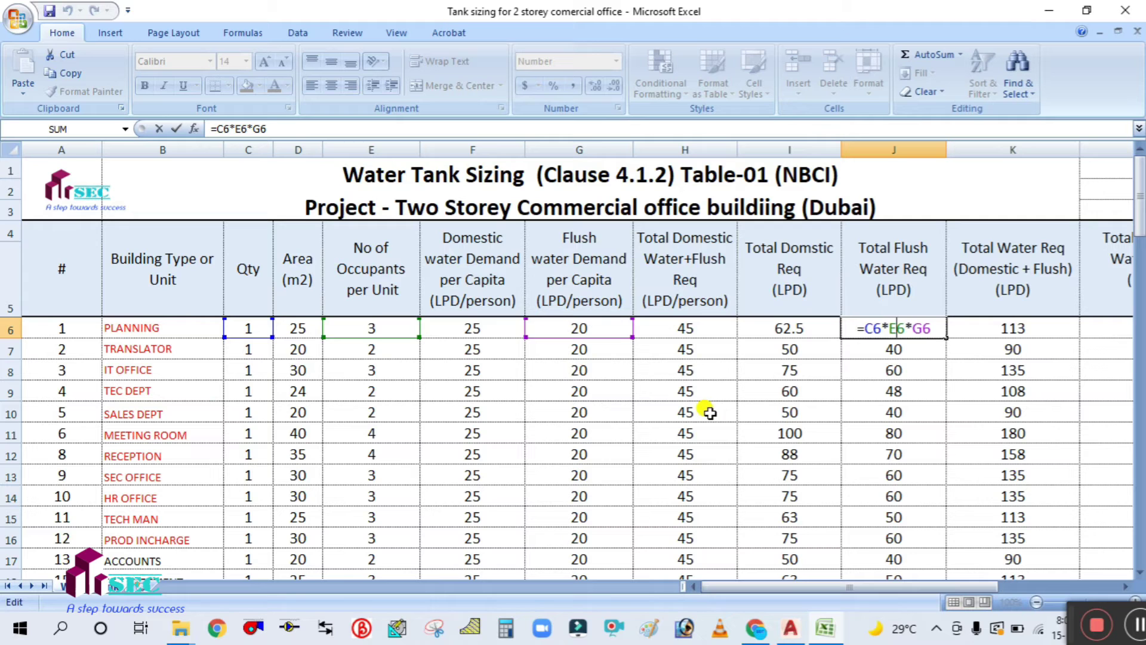
key("ctrl+Return")
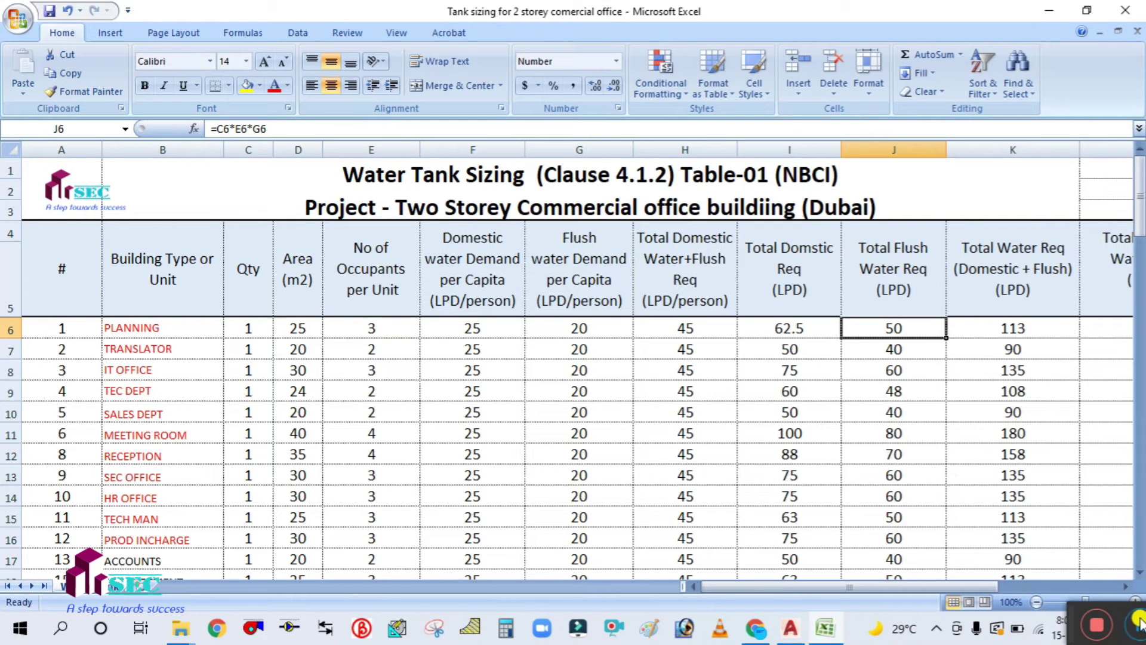
Step: Check the total number of occupants by selecting the values from E6 to E29
scroll(934, 474, "down", 4)
scroll(460, 387, "down", 4)
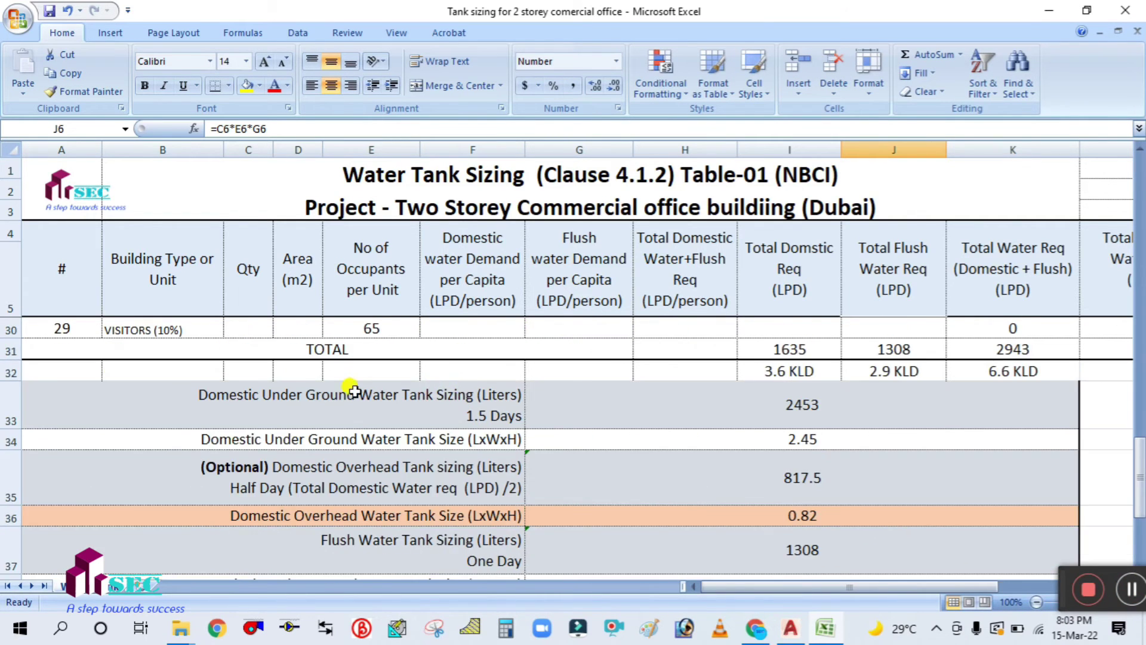
scroll(350, 390, "up", 3)
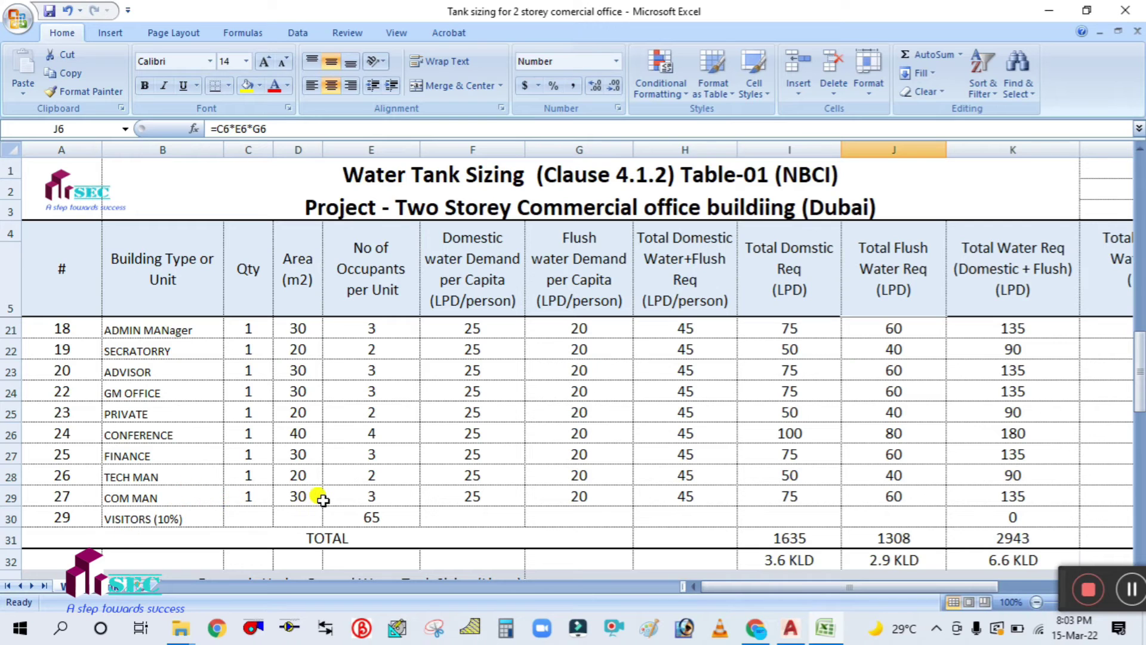
scroll(325, 495, "down", 1)
scroll(310, 465, "up", 6)
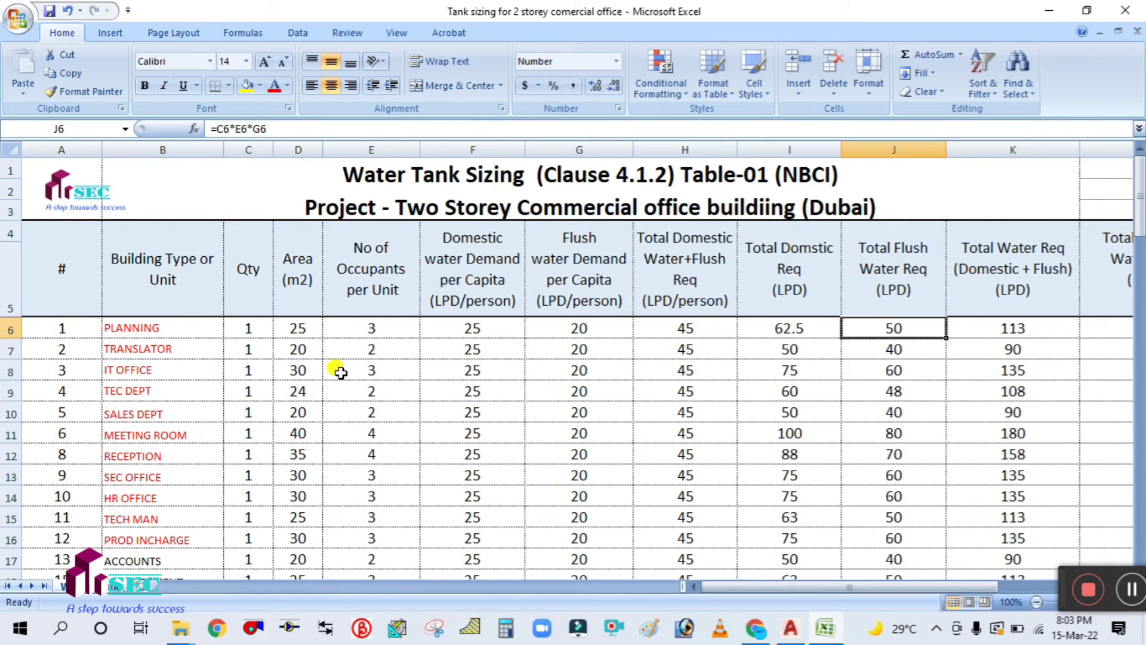
left_click_drag(360, 333, 370, 430)
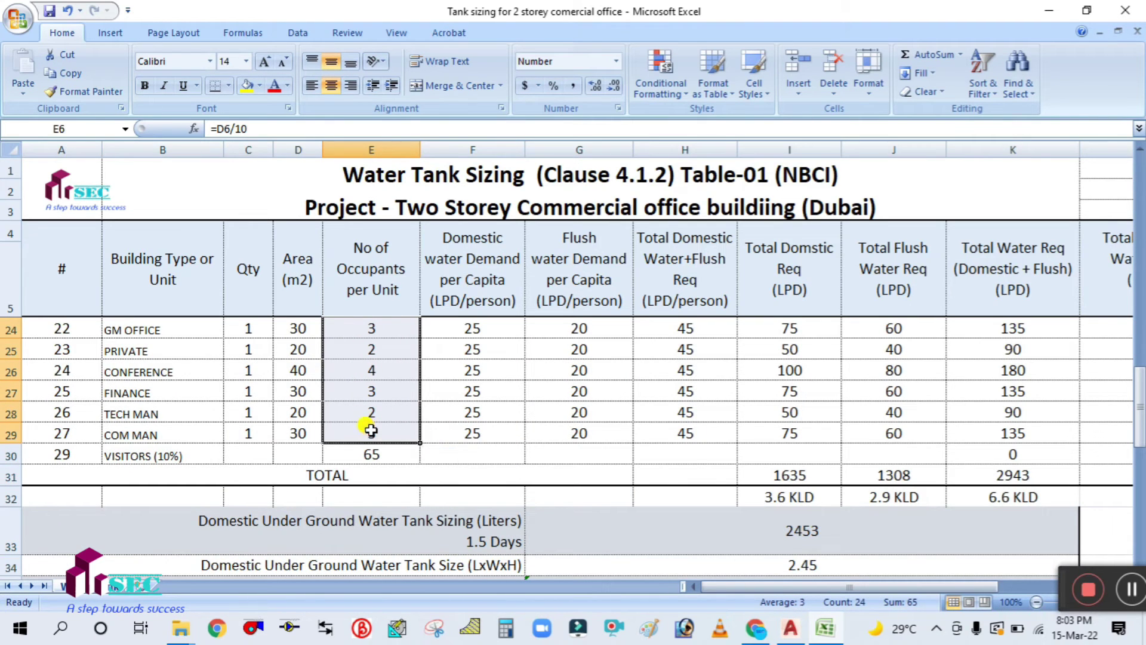
left_click(501, 417)
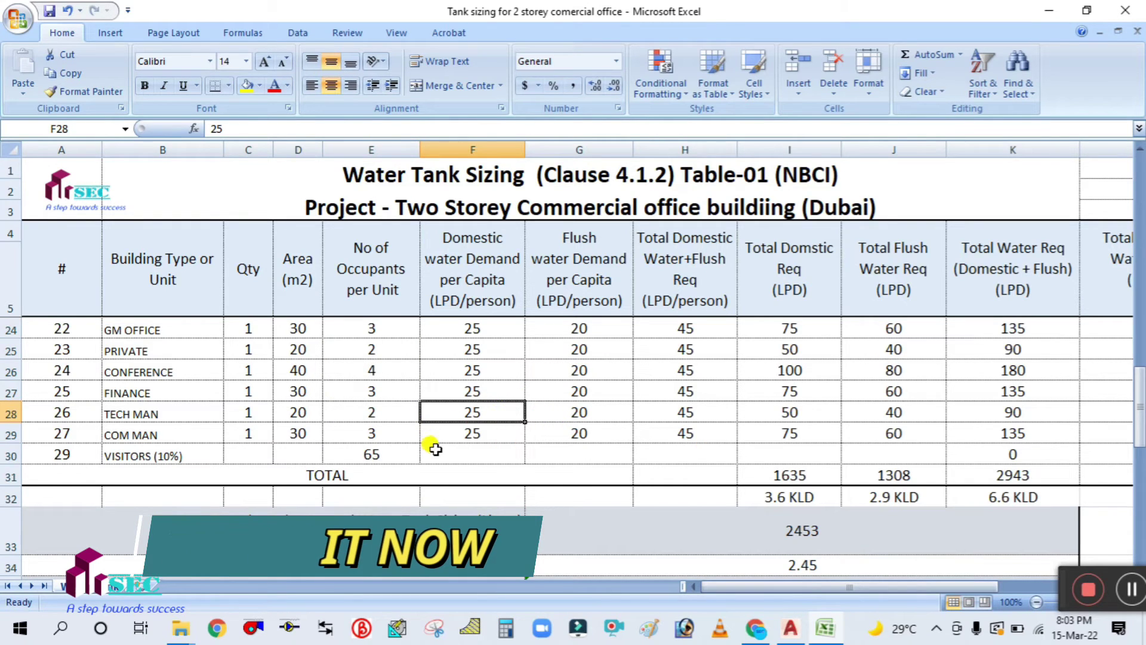
Step: Switch to Calculator, work out 65 × 10%, and close it again
left_click(495, 628)
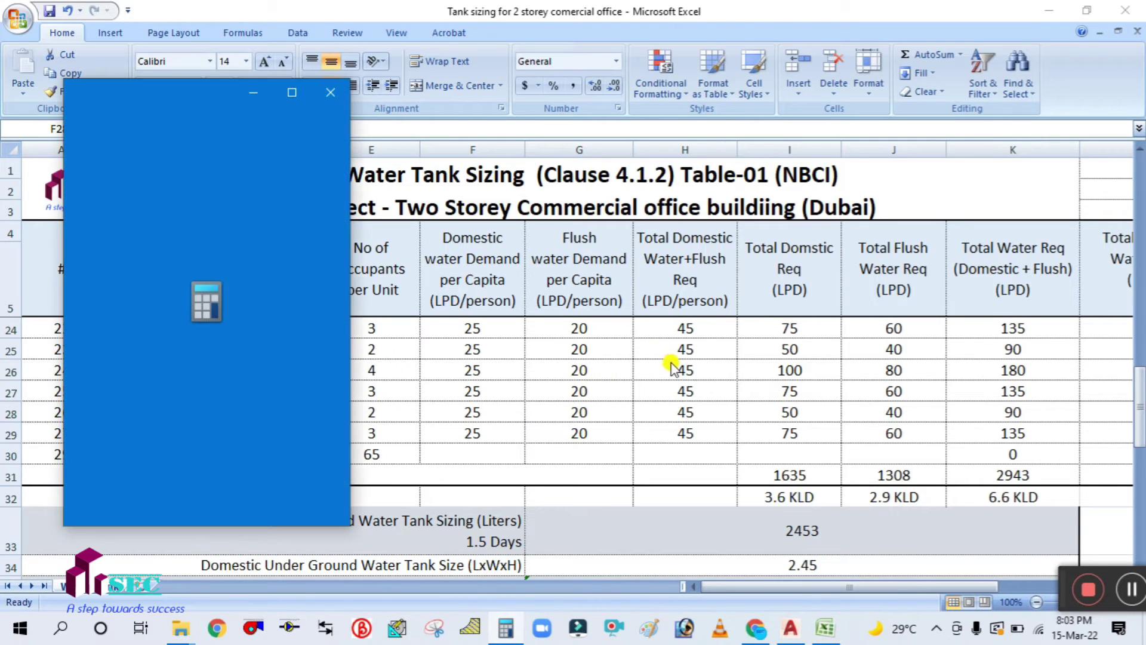
left_click(240, 410)
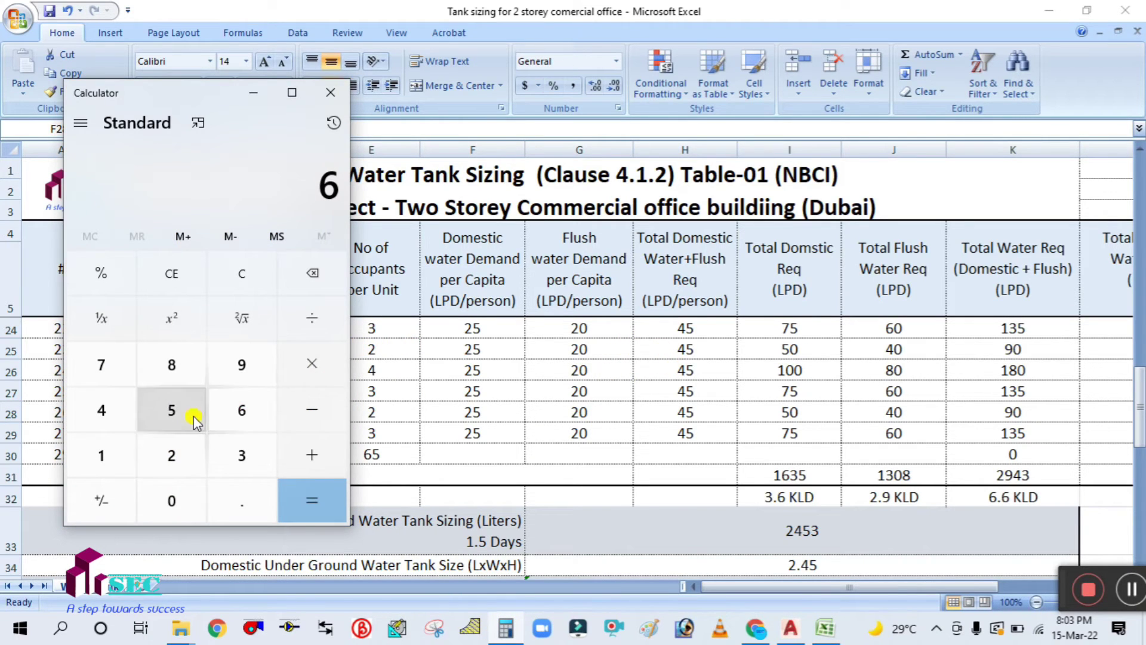
left_click(194, 416)
left_click(304, 364)
left_click(107, 454)
left_click(166, 500)
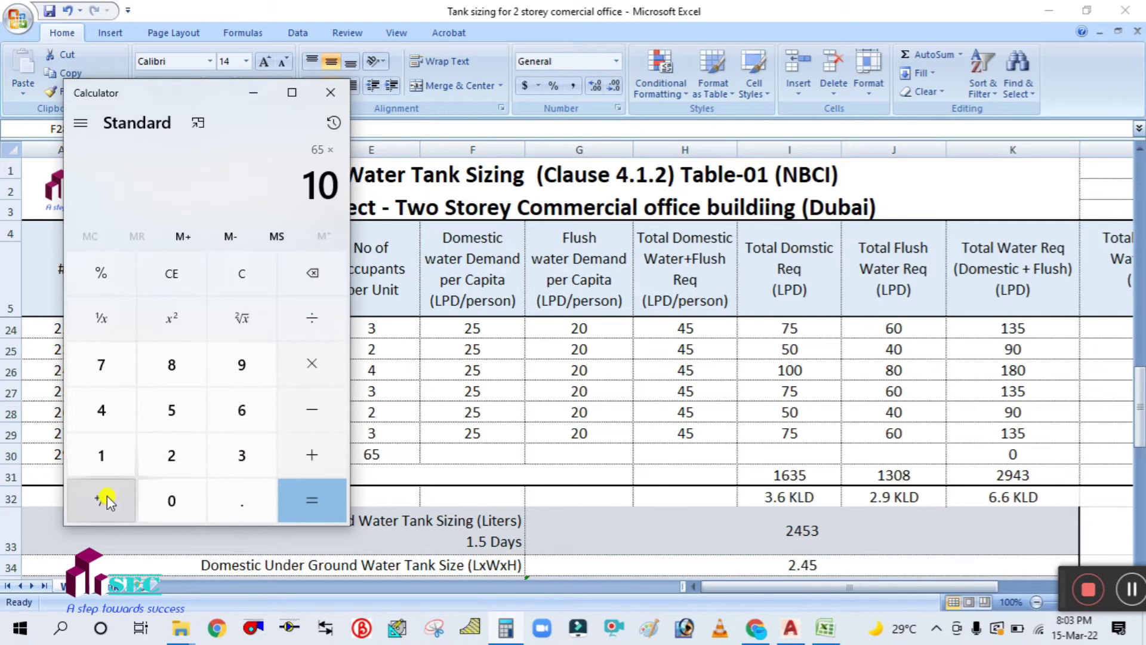
left_click(101, 274)
left_click(306, 493)
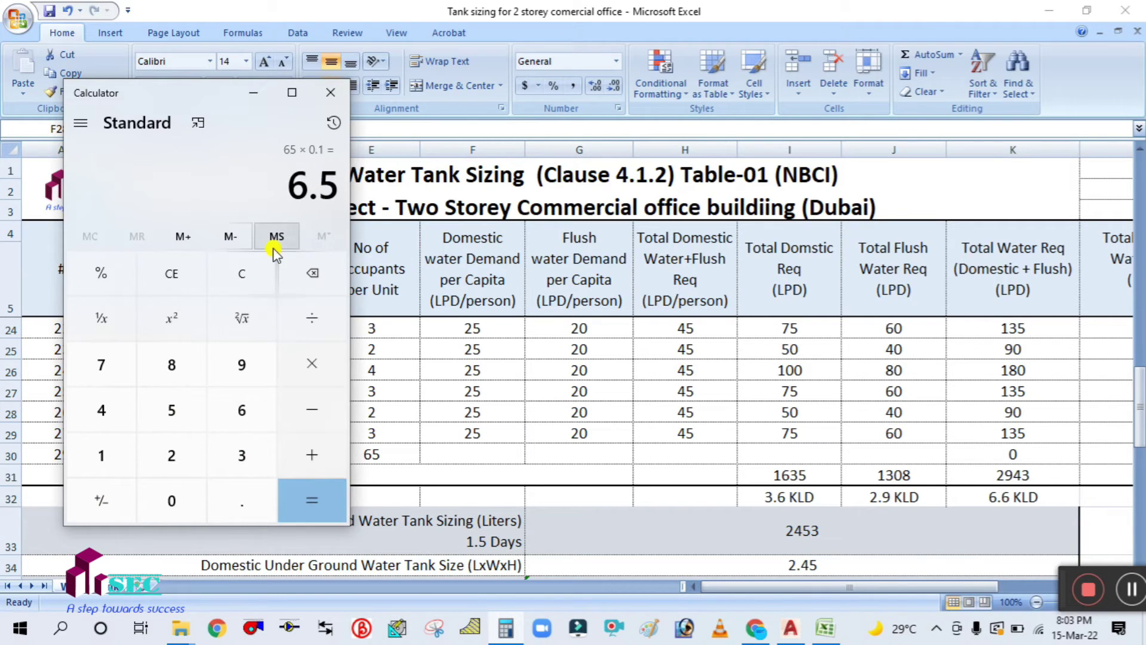
left_click(330, 92)
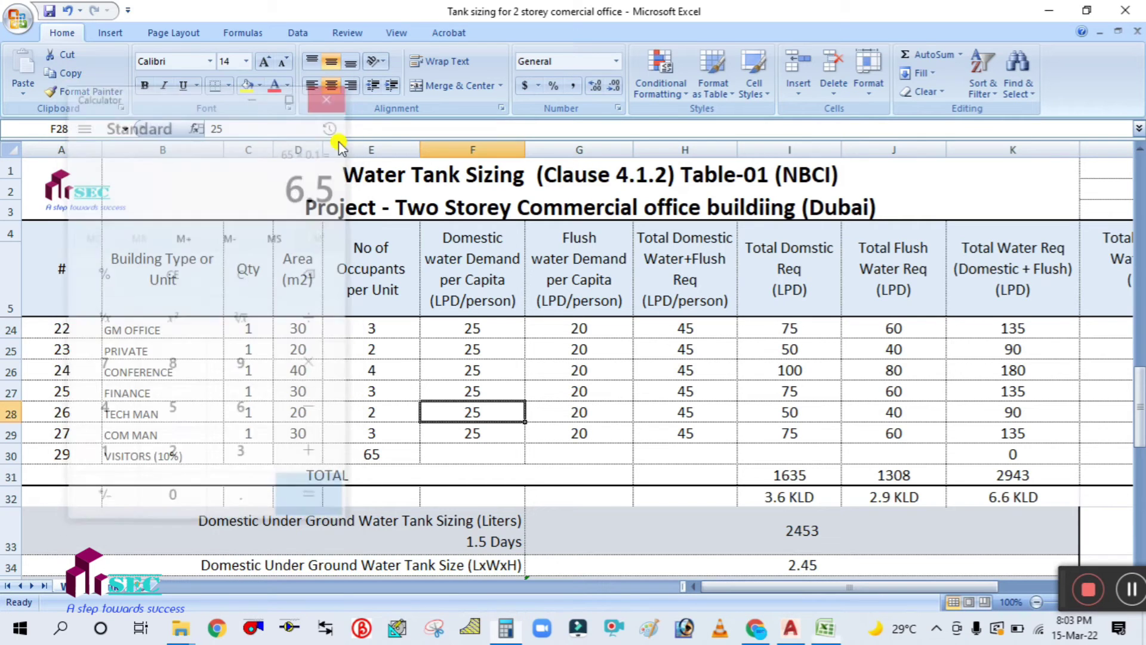
Step: Set the number of occupants in the VISITORS (10%) row, cell E30, to 7
left_click(361, 455)
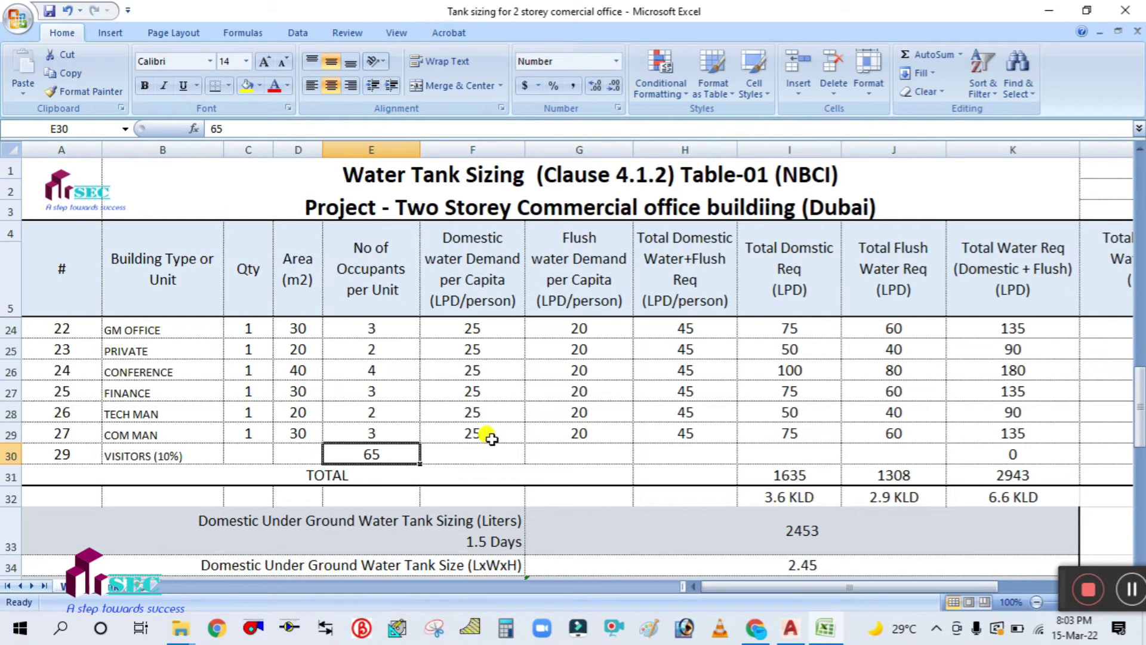
type("7")
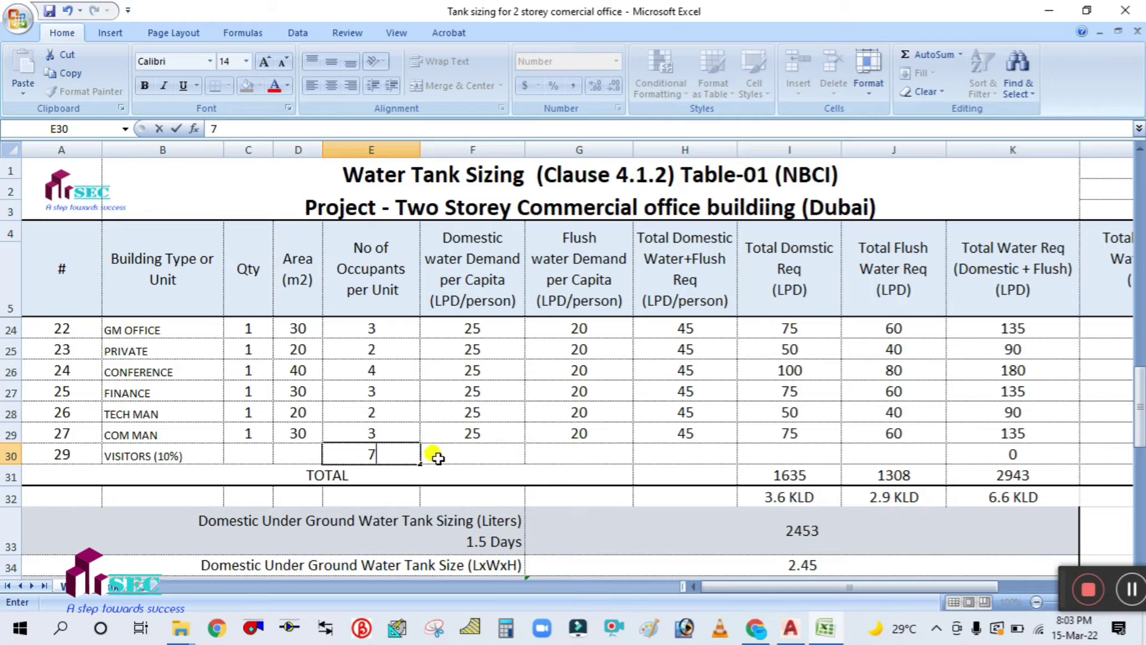
left_click(454, 449)
left_click(179, 456)
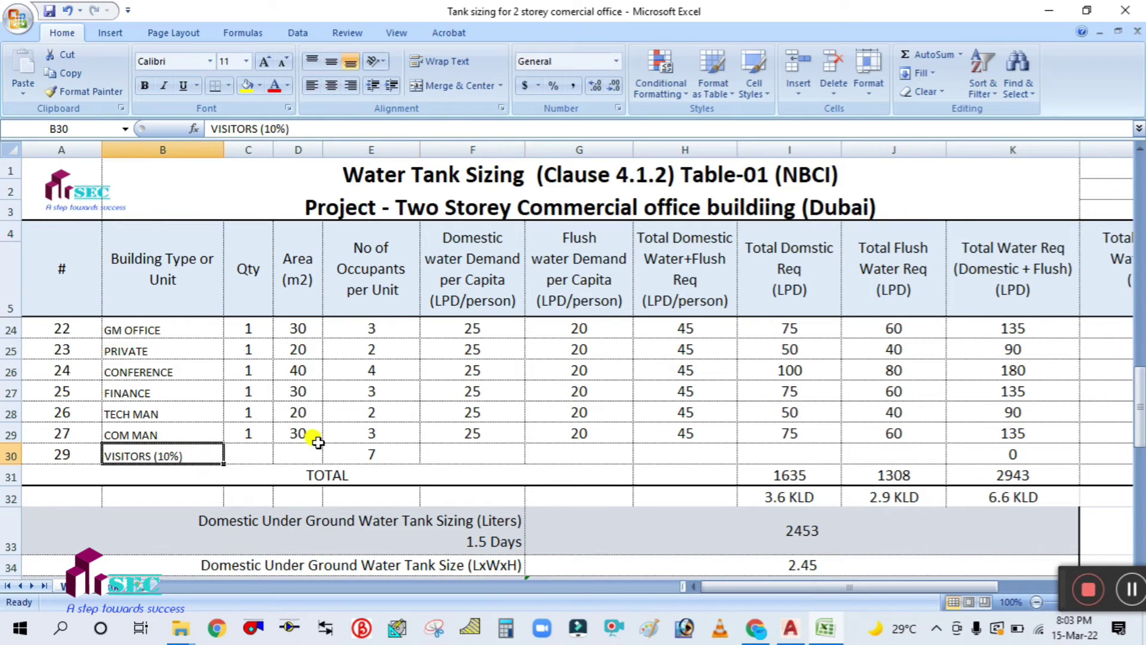
Step: Enter per capita demands of 10 domestic in F30 and 5 flush in G30, and fill the sum formula from H29 into H30
left_click(476, 448)
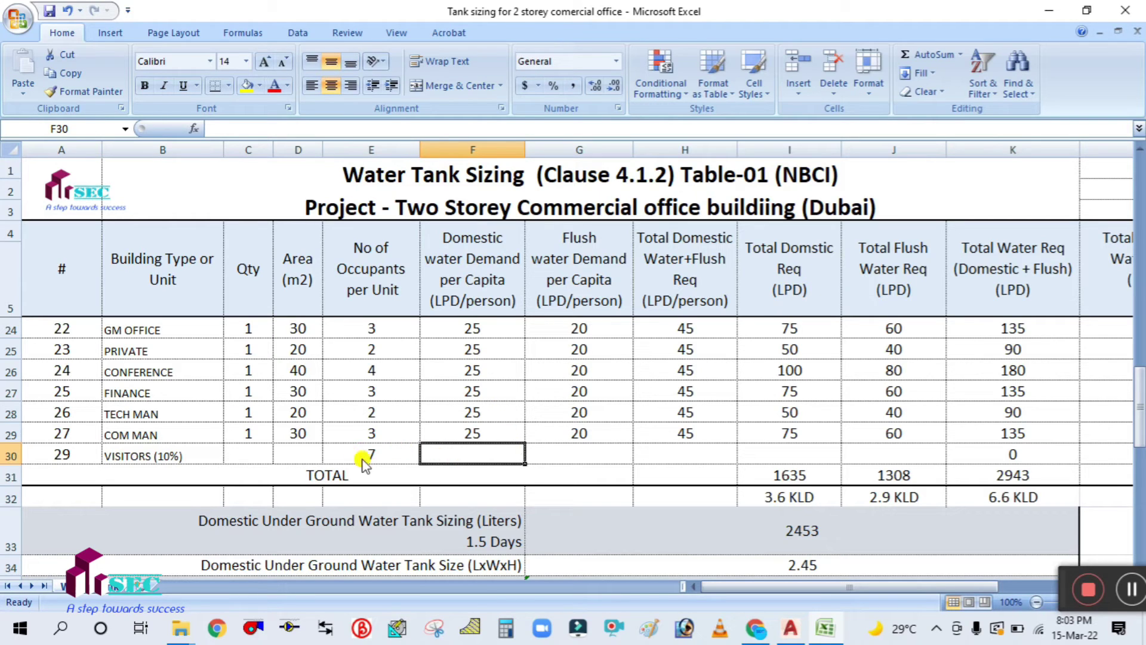
type("10")
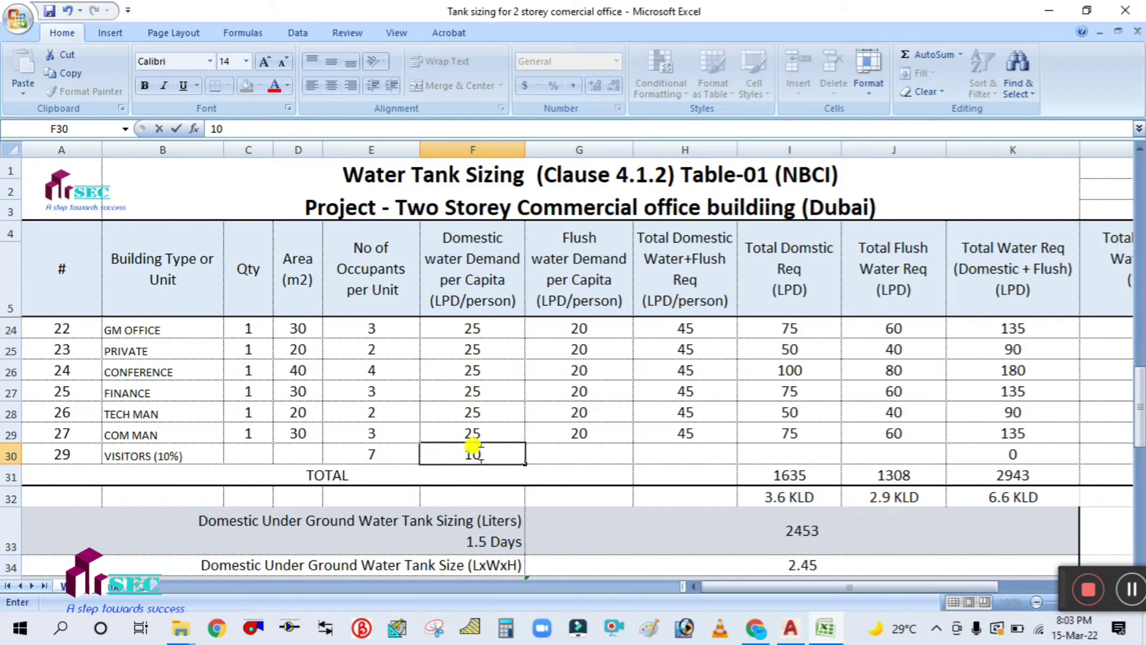
left_click(563, 452)
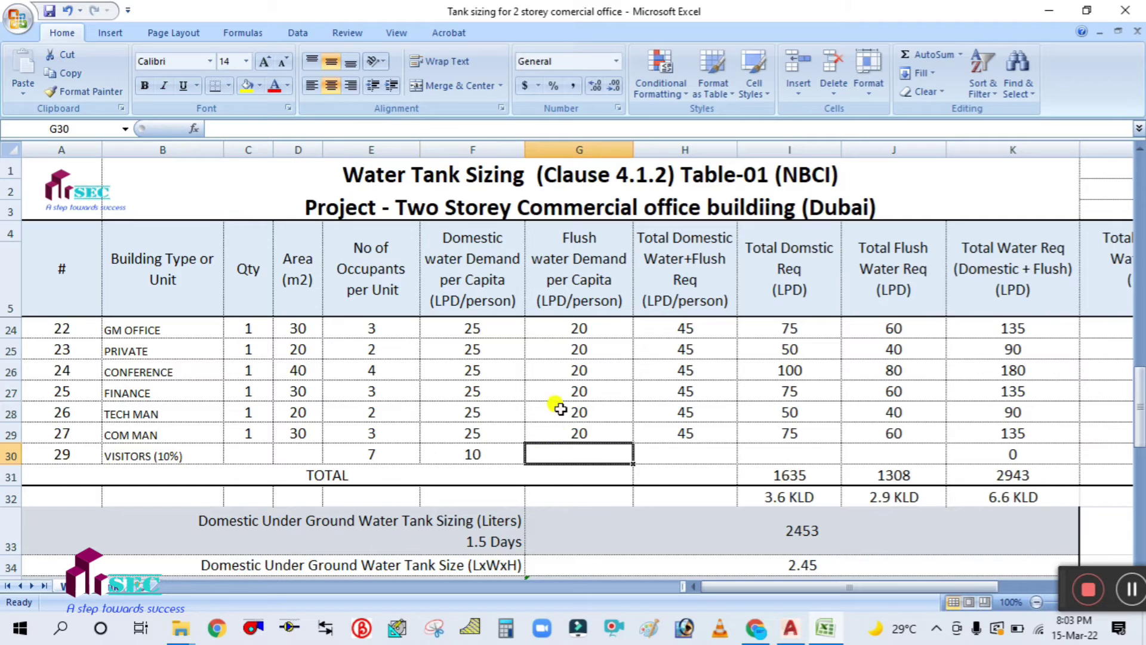
type("5")
left_click(685, 452)
key("ctrl+d")
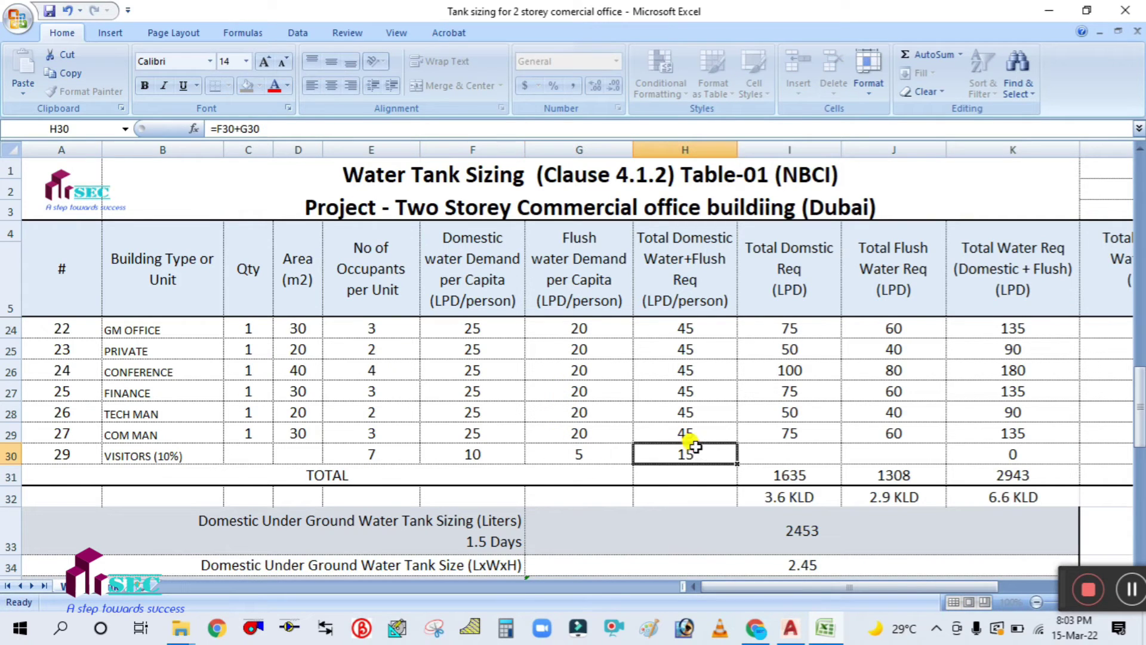
Step: Fill the total domestic and flush requirement formulas from I29 and J29 into I30 and J30, and check the formula in I30
left_click(783, 455)
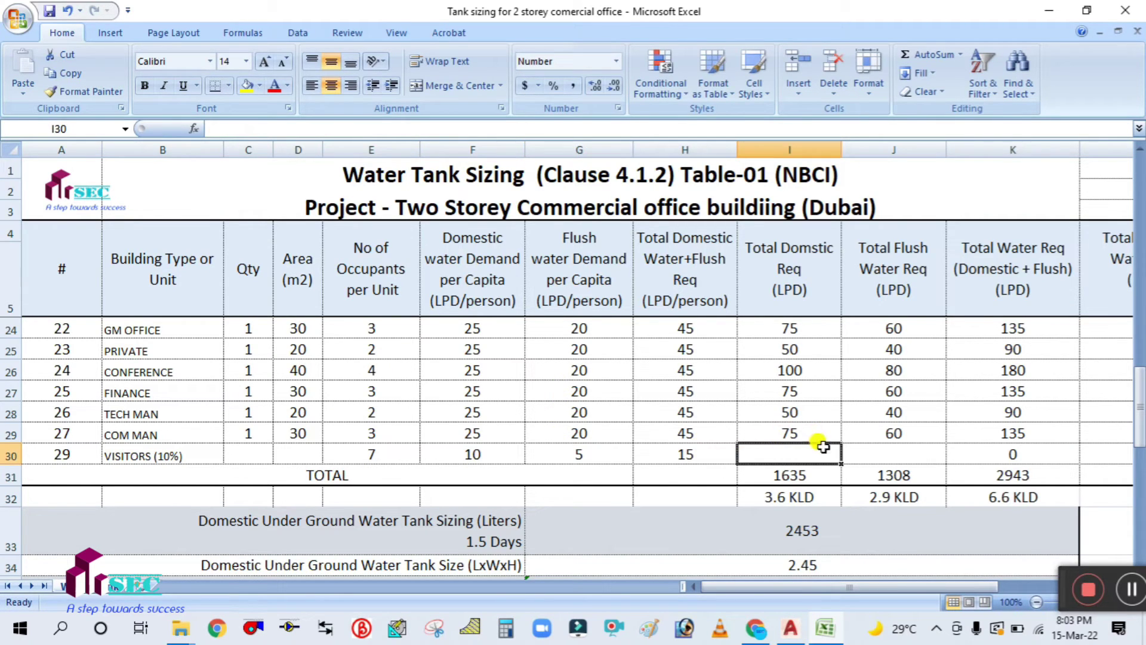
left_click(832, 430)
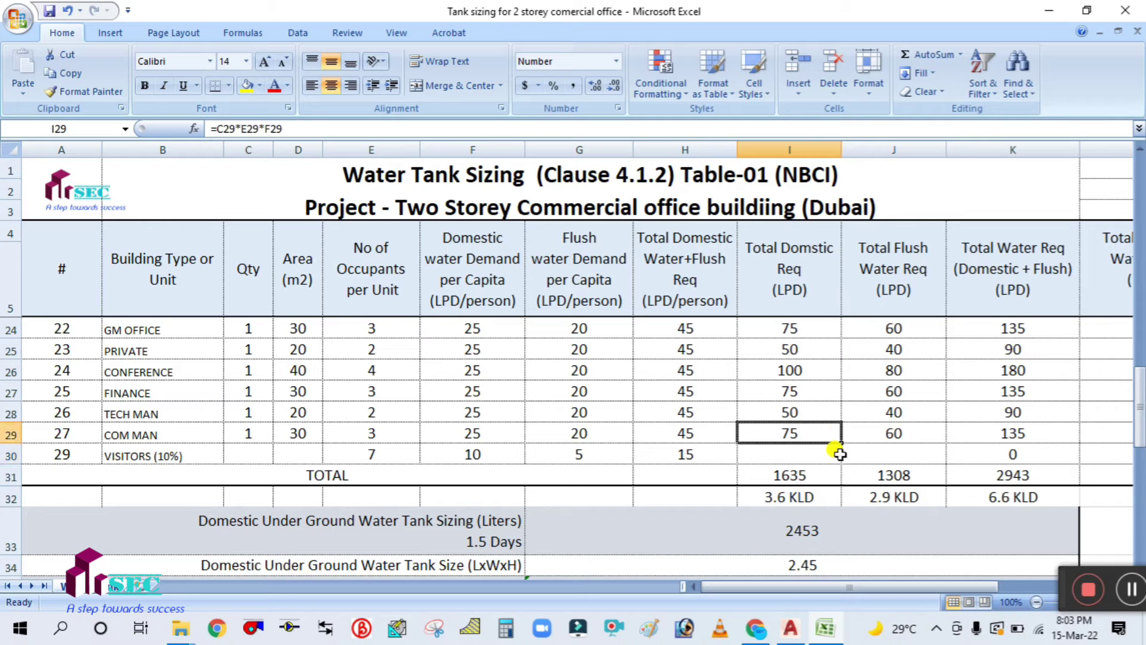
left_click_drag(834, 437, 844, 455)
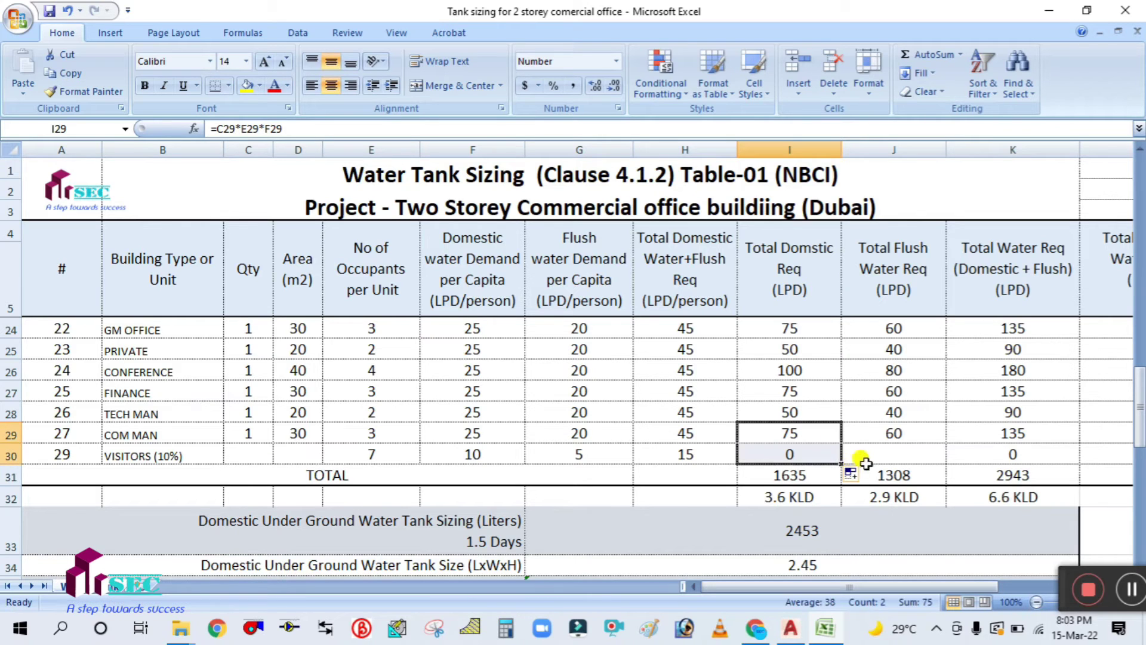
left_click(931, 443)
left_click_drag(942, 439, 941, 447)
double_click(809, 452)
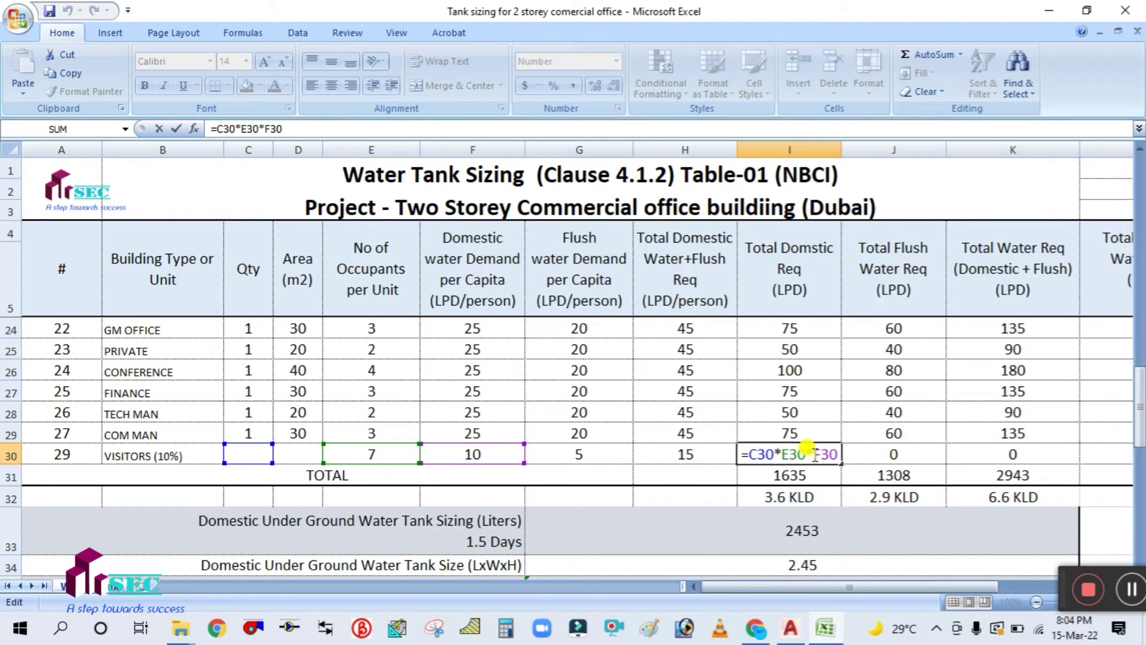
key("Escape")
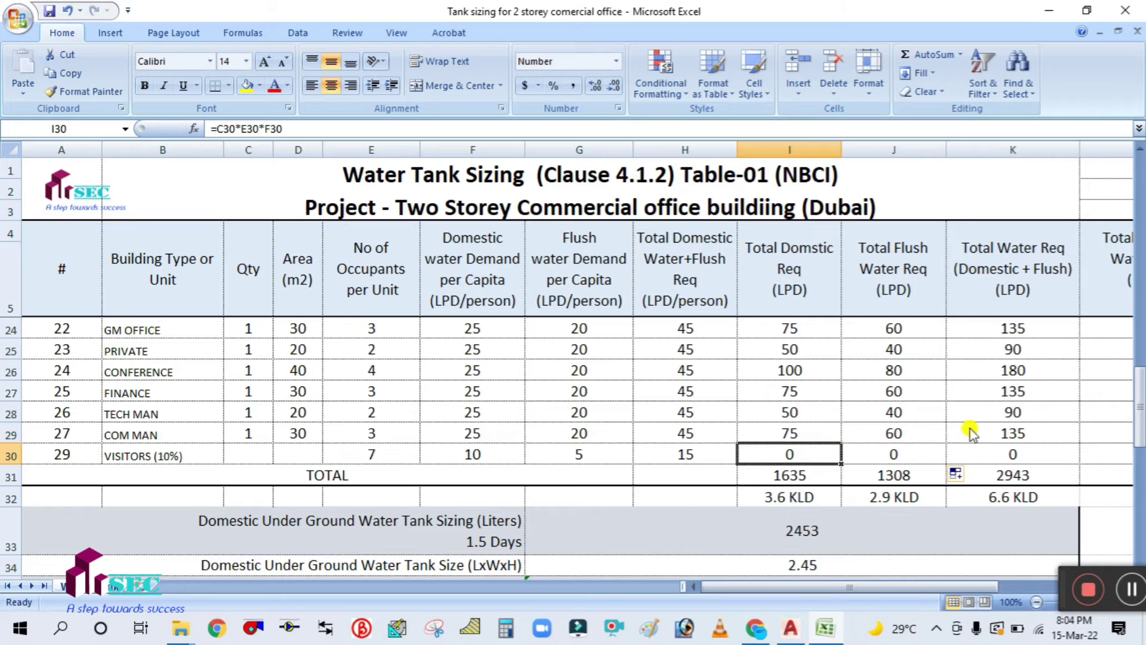
Step: Check the formula for total domestic and flush demand per person in the VISITORS (10%) row, cell H30
left_click(621, 468)
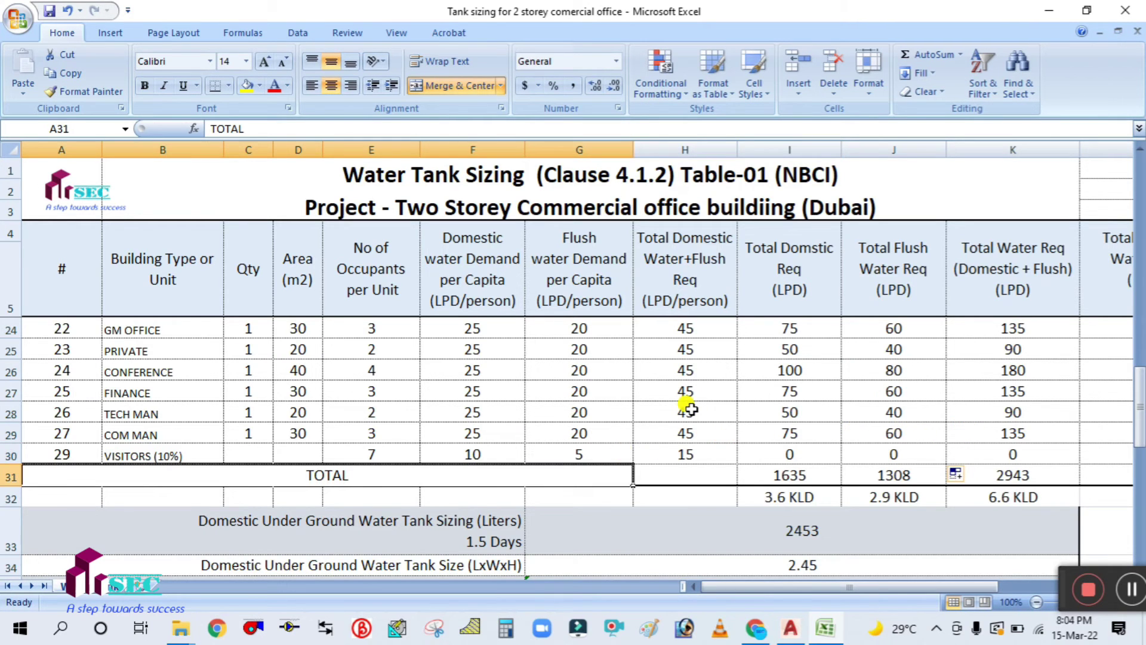
scroll(699, 393, "up", 3)
scroll(680, 301, "up", 2)
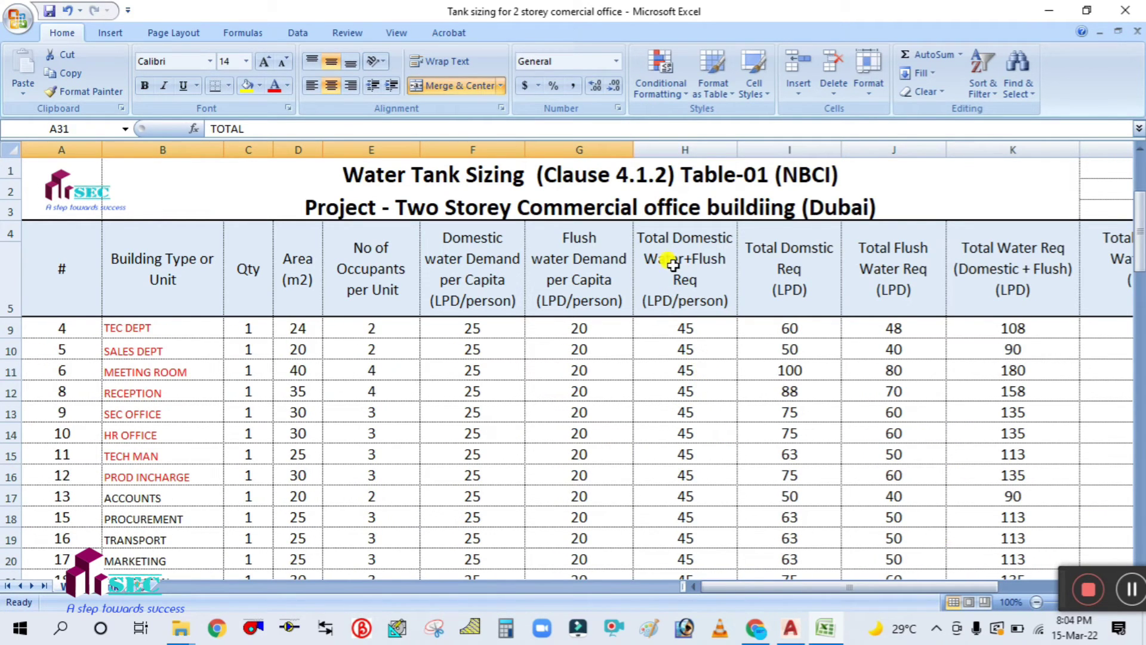
scroll(681, 344, "down", 3)
scroll(667, 304, "down", 2)
double_click(707, 453)
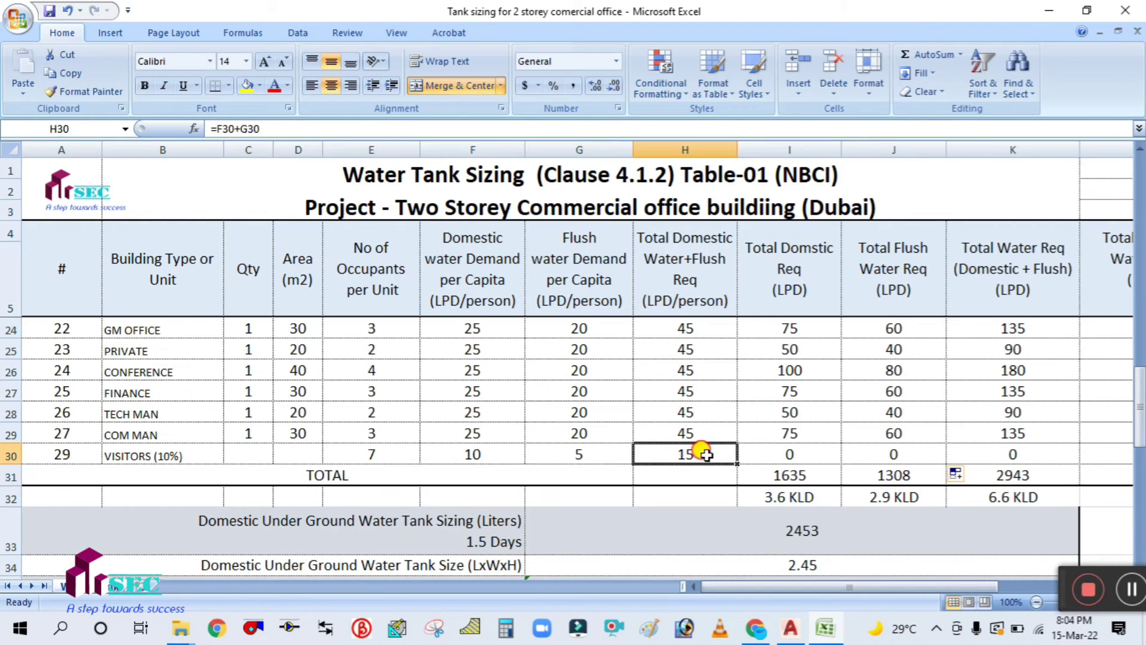
key("ctrl+Return")
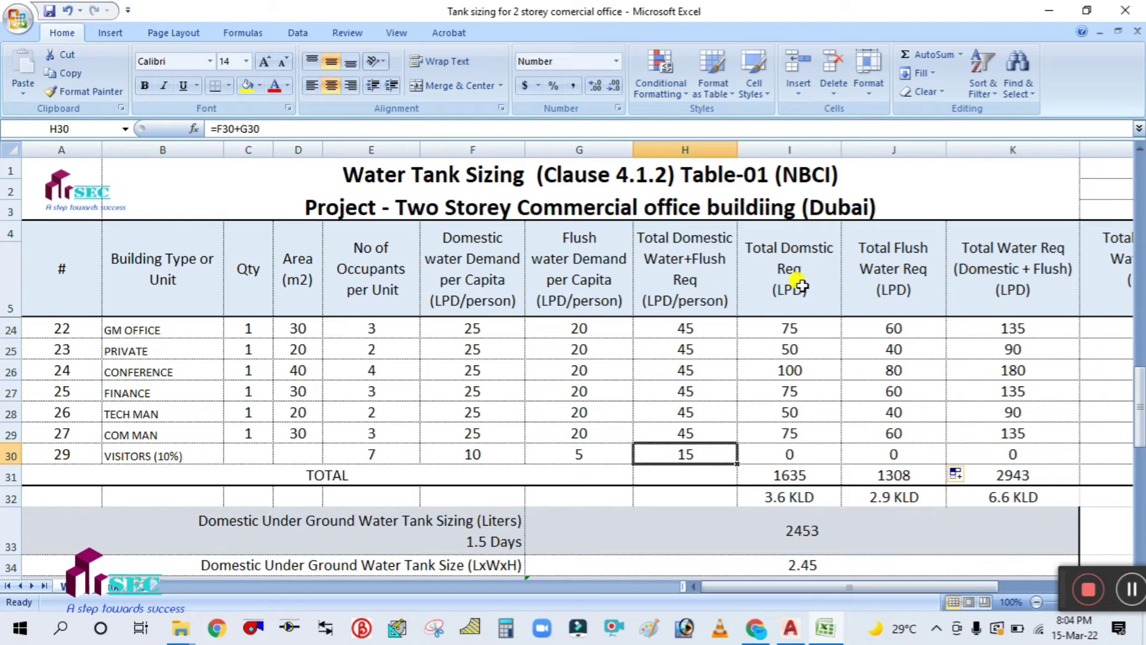
Step: Examine the PLANNING row's formulas for total domestic, total flush and combined water requirement in I6, J6 and K6
scroll(826, 346, "up", 6)
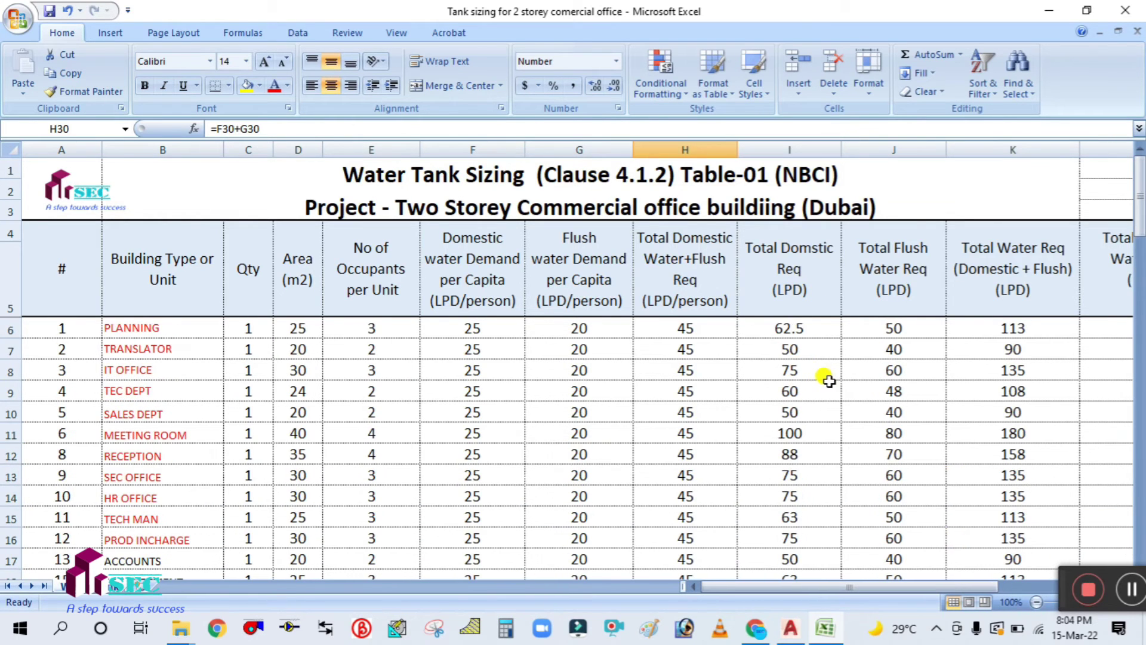
double_click(807, 327)
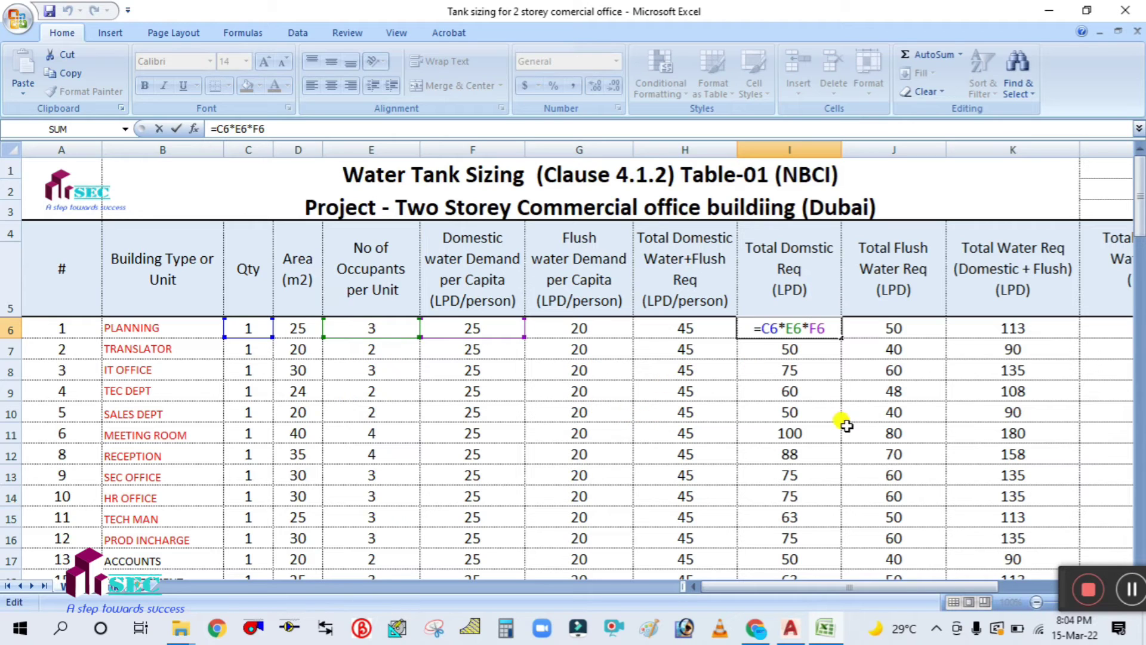
key("ctrl+Return")
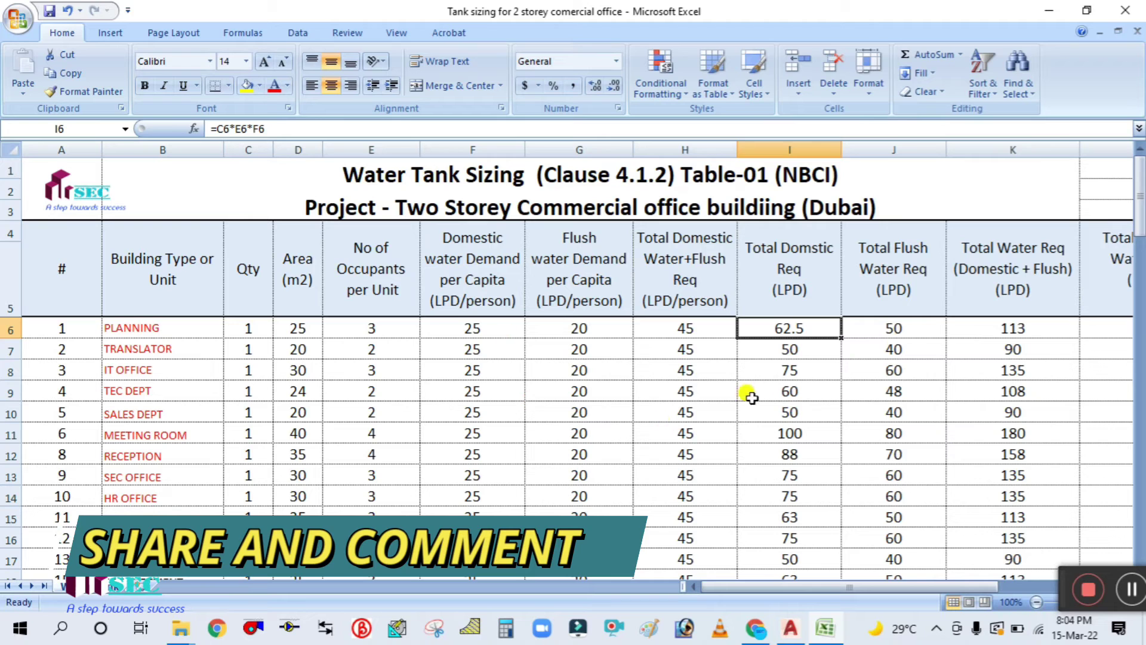
left_click(907, 325)
double_click(894, 332)
key("ctrl+Return")
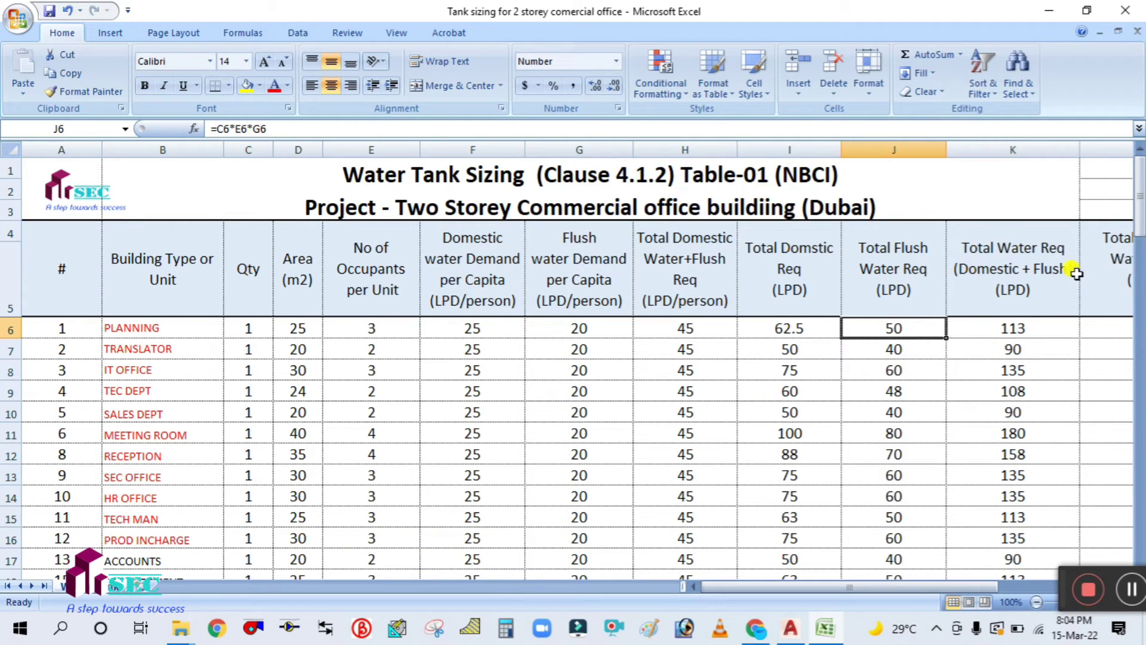
left_click(1021, 323)
double_click(1011, 325)
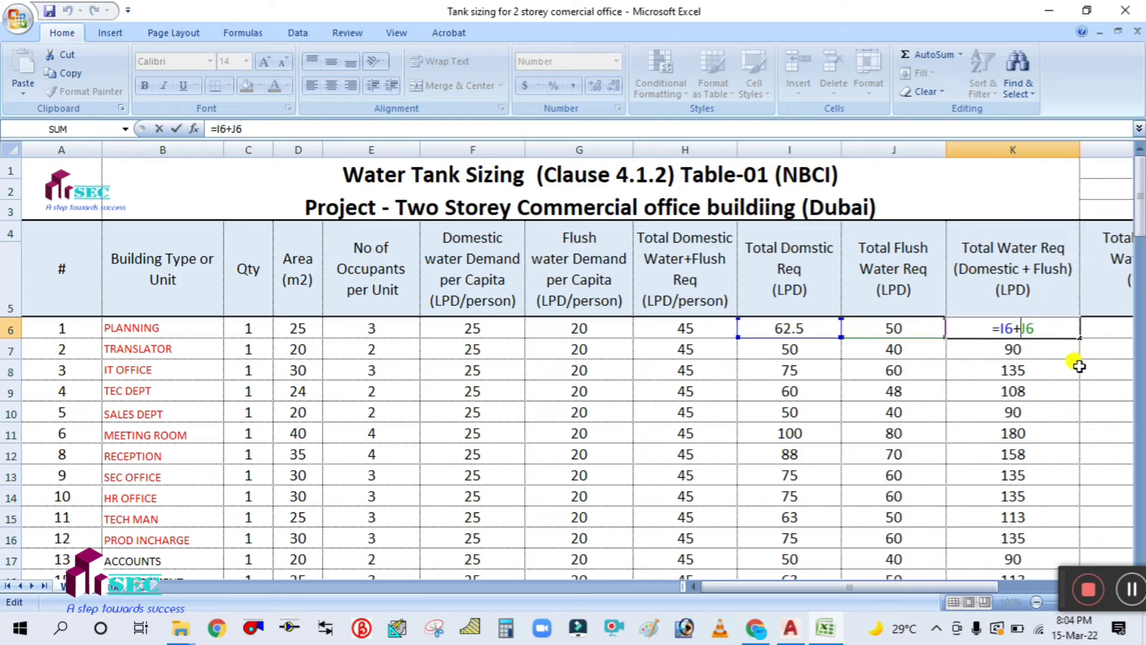
key("Escape")
Step: Check which rows the total domestic requirement formula in I31 sums, from the first unit to the last
scroll(929, 403, "down", 6)
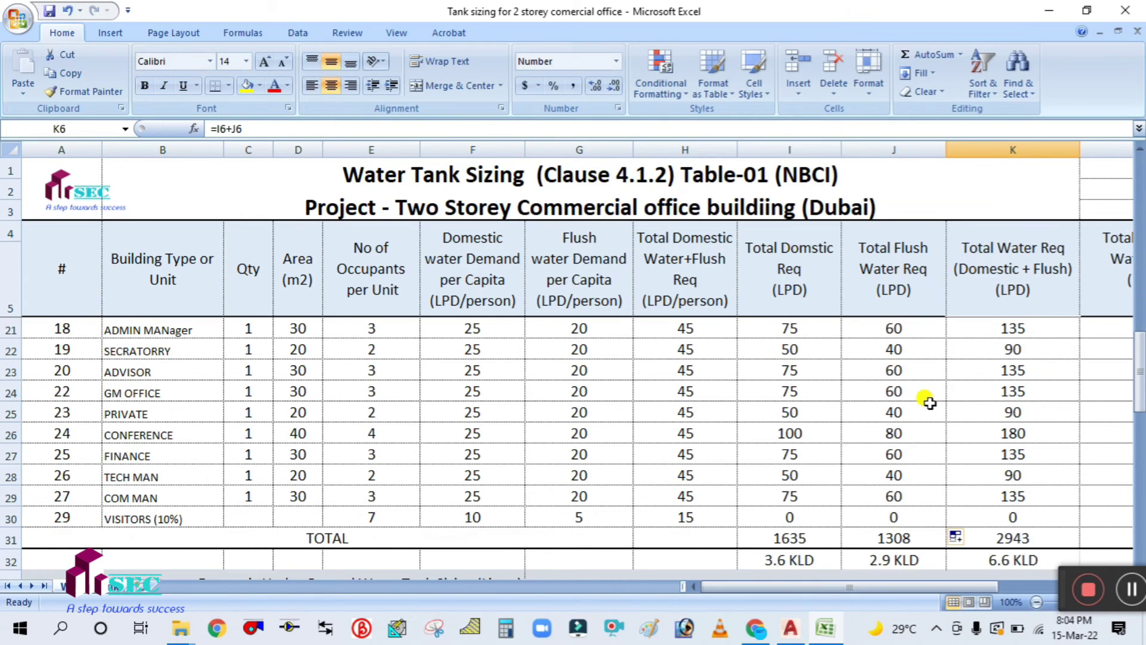
left_click(797, 475)
double_click(797, 476)
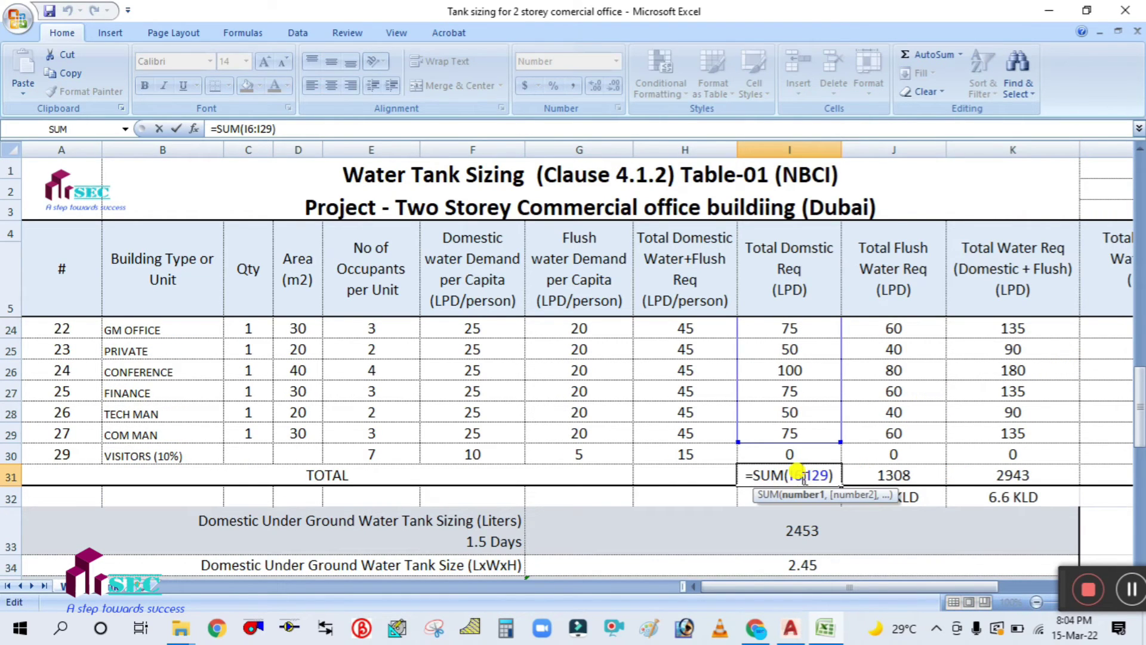
scroll(844, 442, "up", 6)
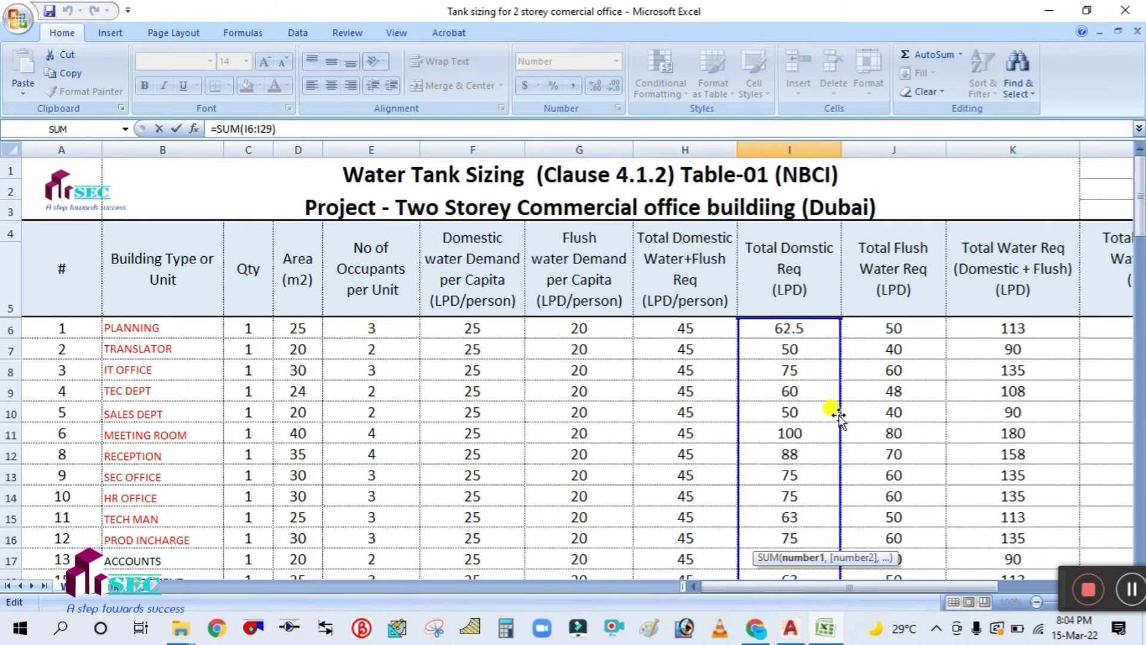
scroll(836, 412, "down", 5)
scroll(838, 418, "down", 2)
key("Escape")
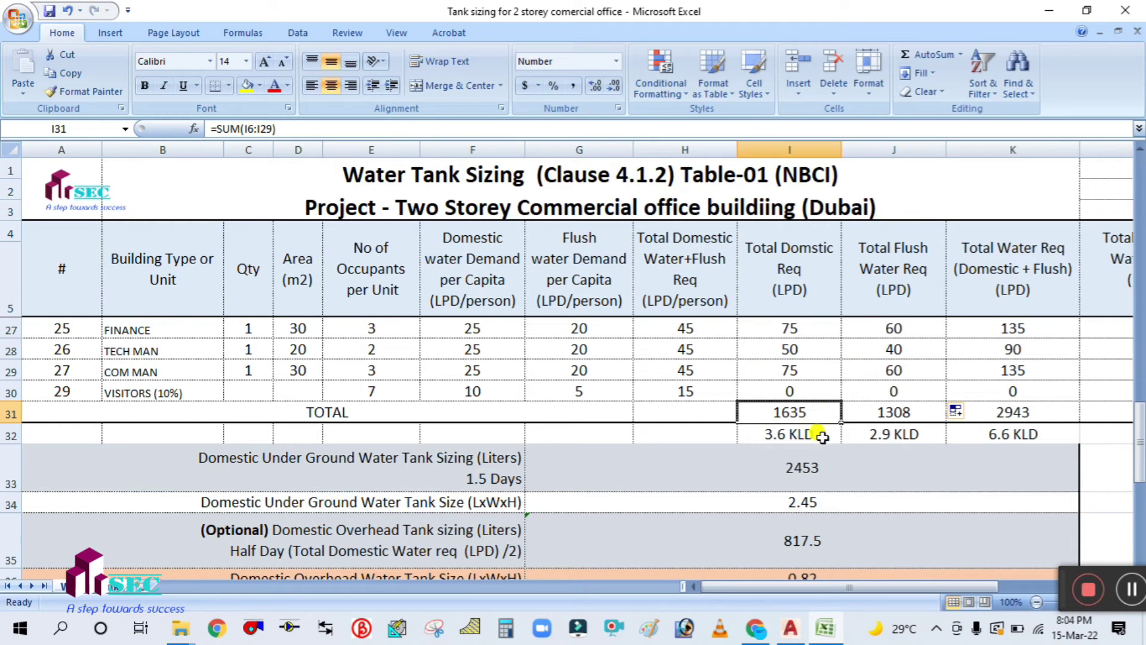
Step: Switch to Calculator, work out 1635 ÷ 1000 for the domestic total in KLD, and minimise it again
left_click(819, 435)
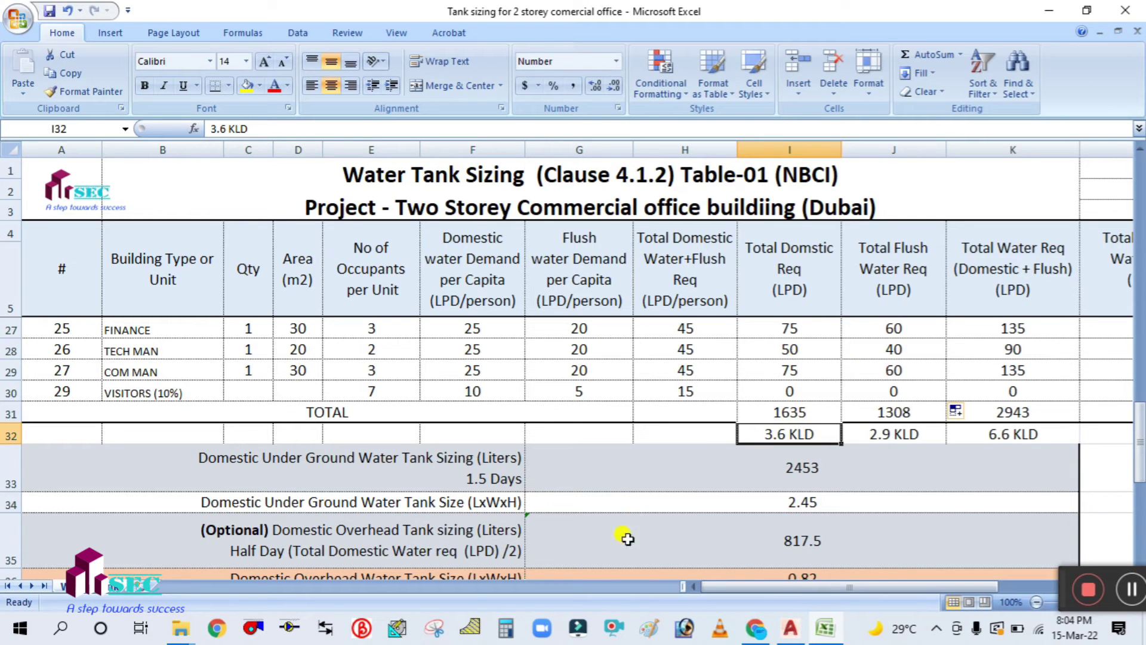
left_click(506, 629)
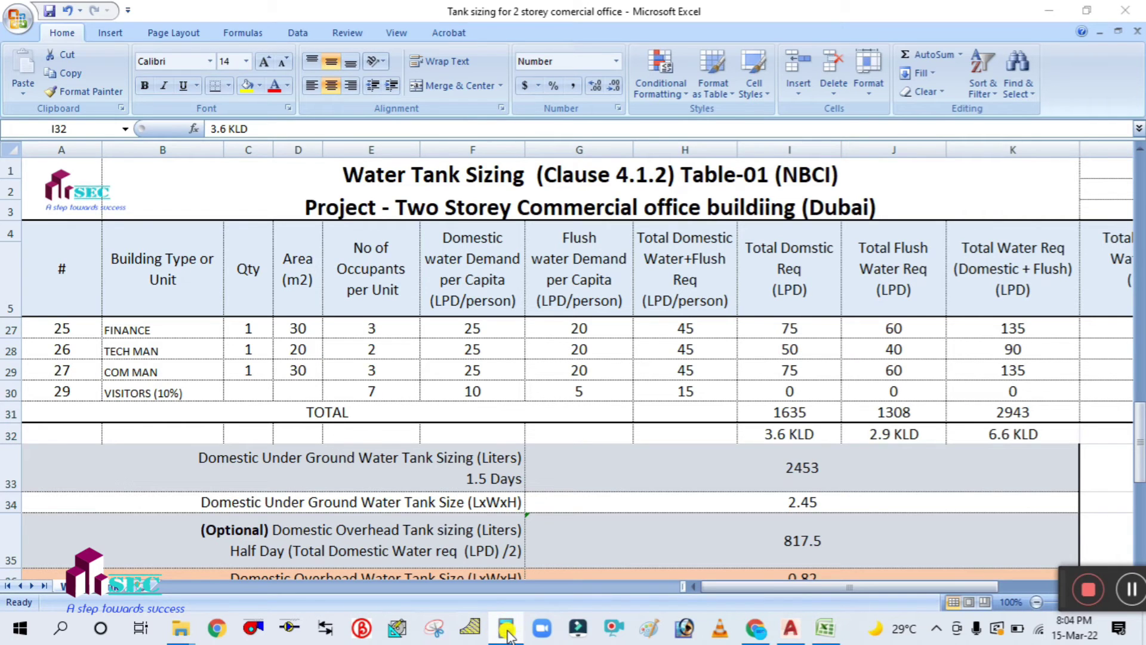
type("163")
left_click(195, 414)
left_click(304, 322)
left_click(101, 455)
left_click(174, 498)
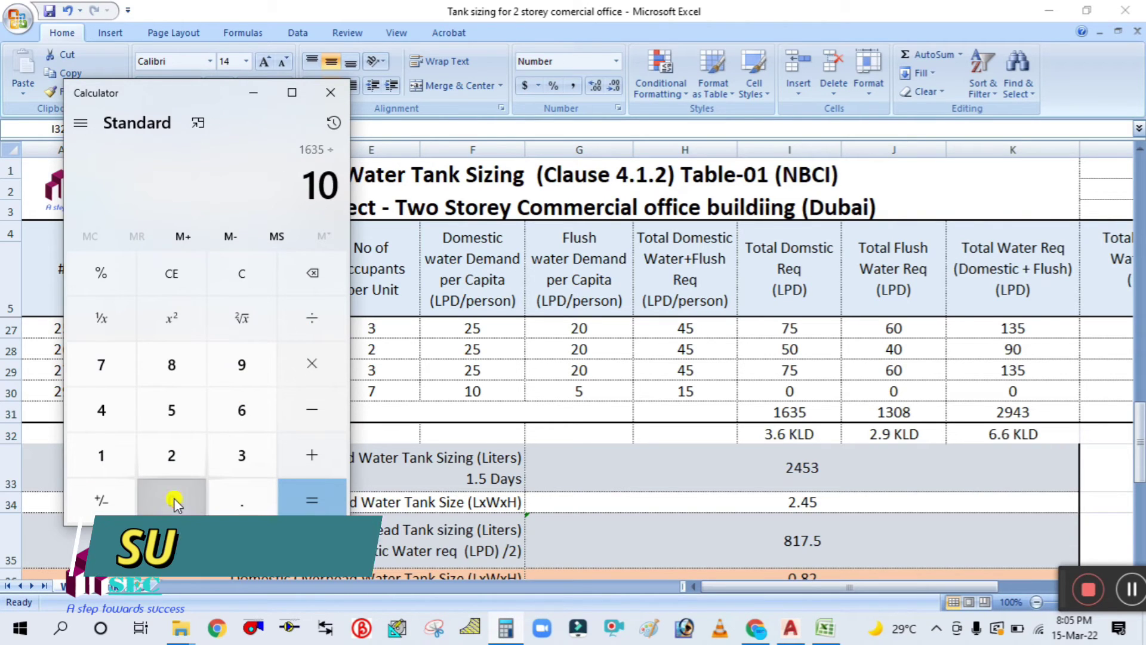
left_click(174, 497)
left_click(173, 499)
left_click(297, 493)
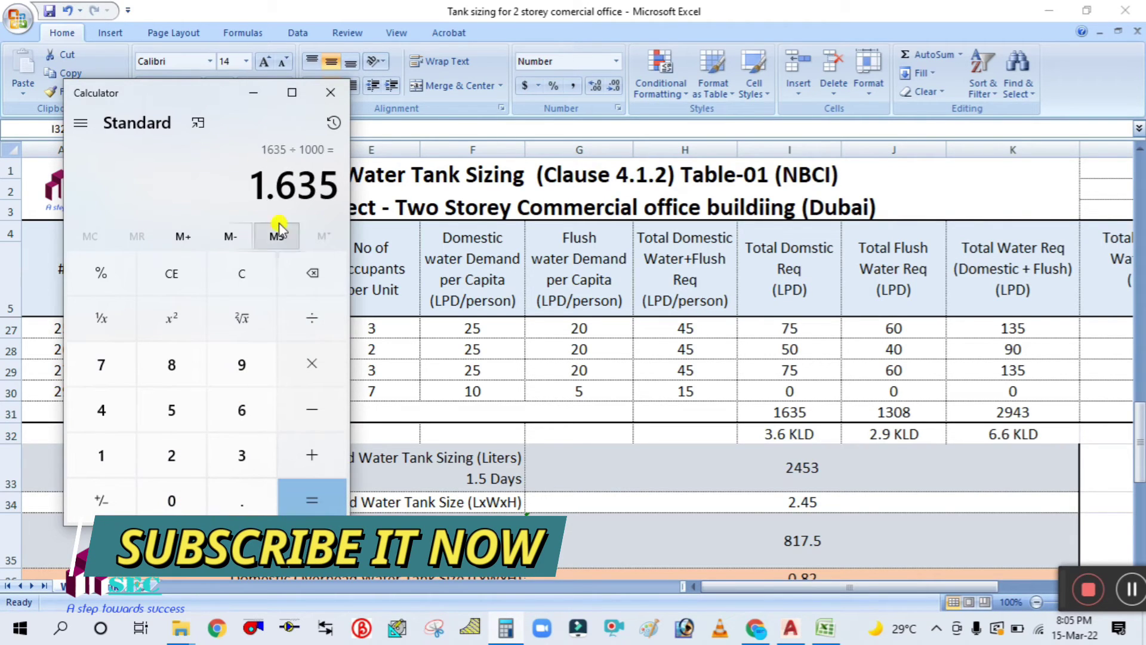
left_click(253, 93)
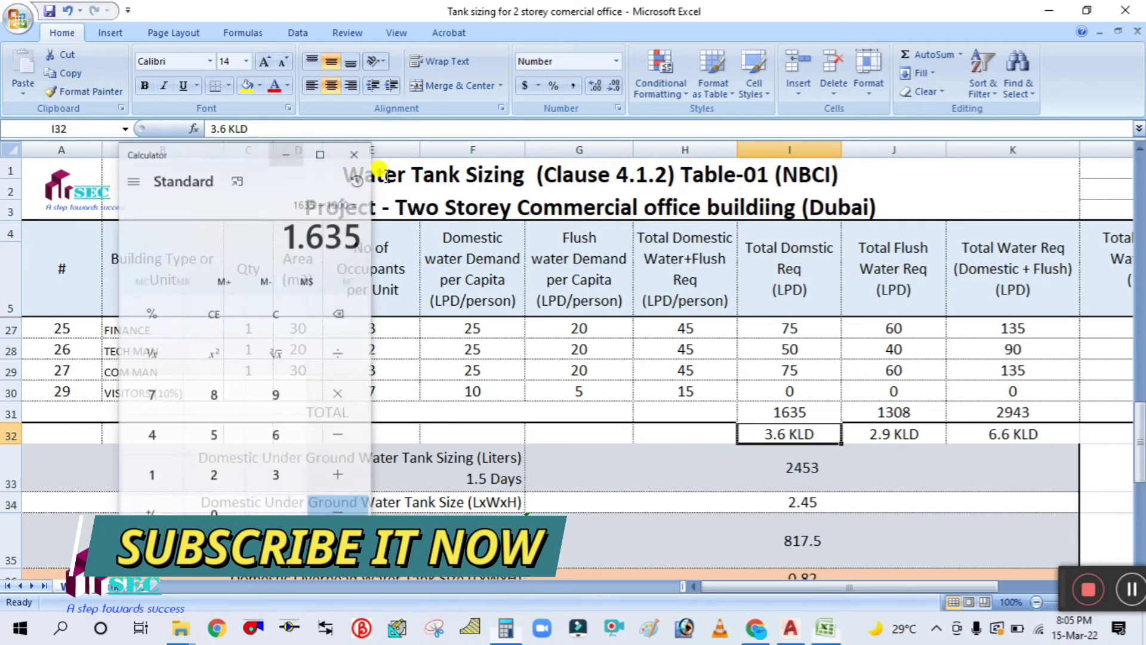
Step: Set the total domestic requirement in cell I32 to 1.6 KLD
double_click(774, 434)
key("BackSpace")
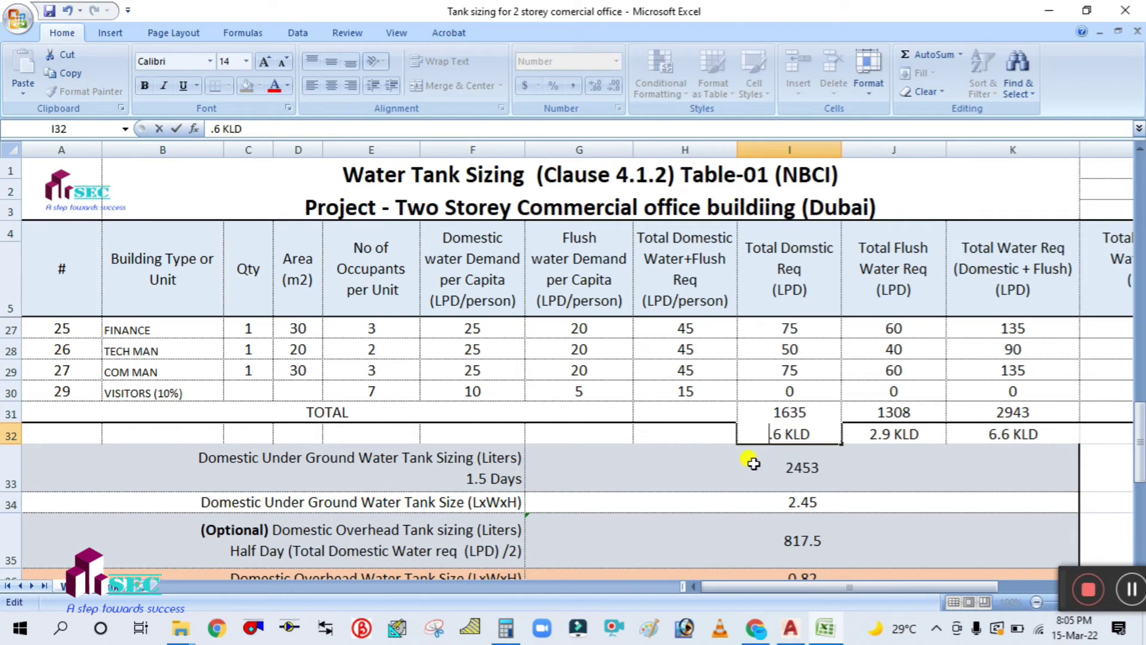
type("1")
left_click(659, 368)
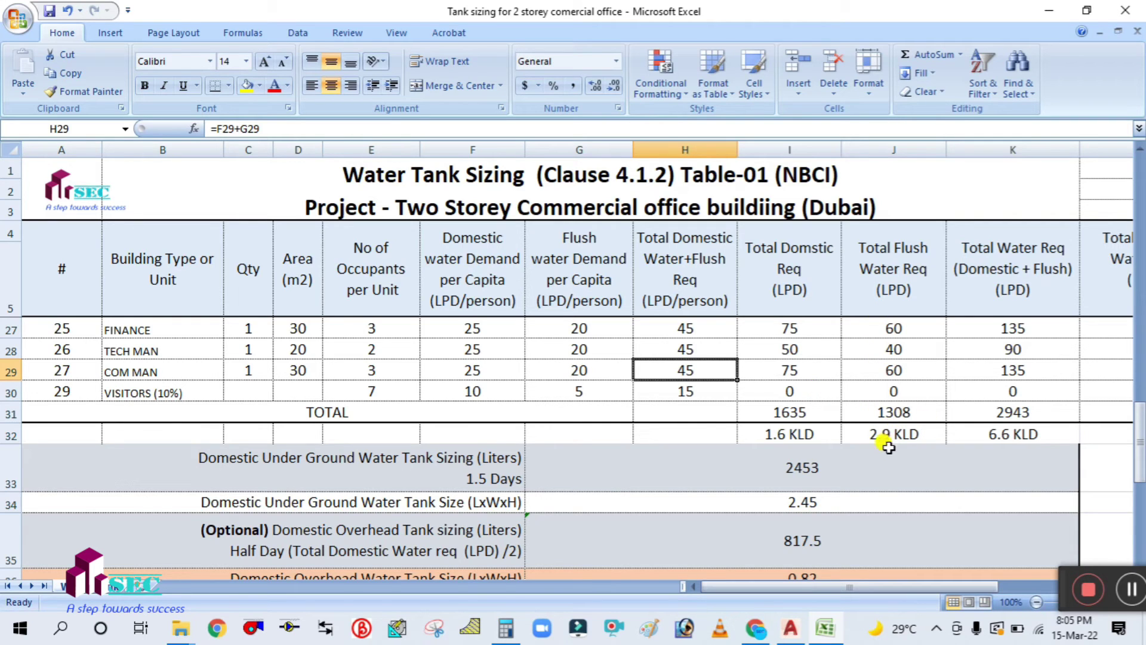
Step: Set the total flush requirement in cell J32 to 1.3 KLD and check the sum formula in K31
double_click(874, 427)
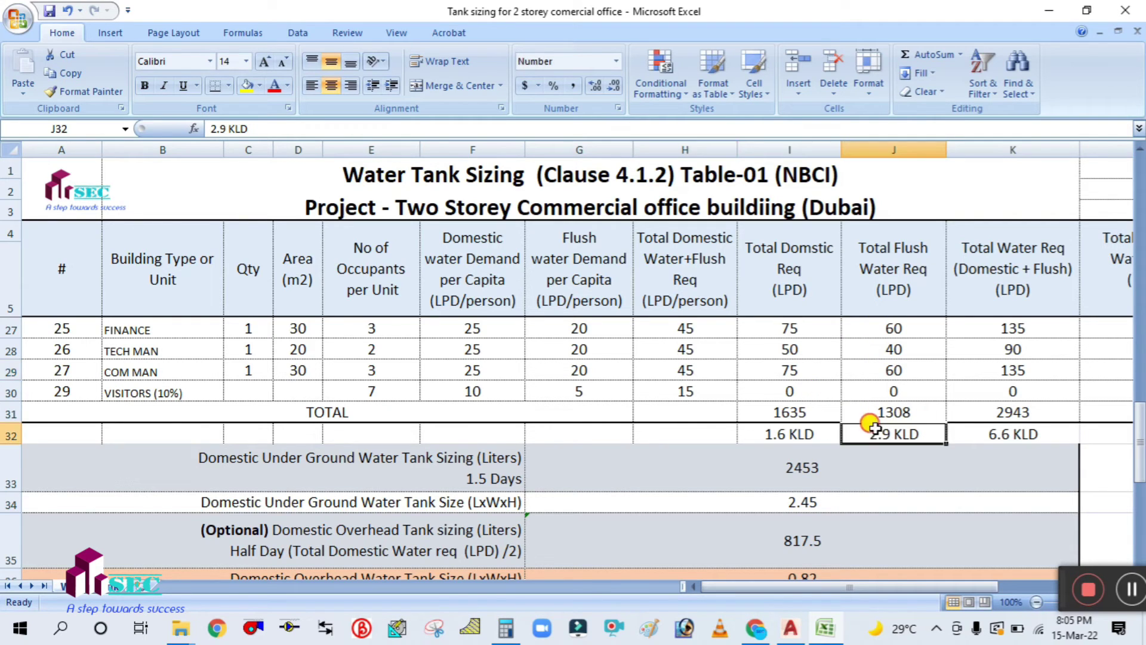
key("BackSpace")
type("1")
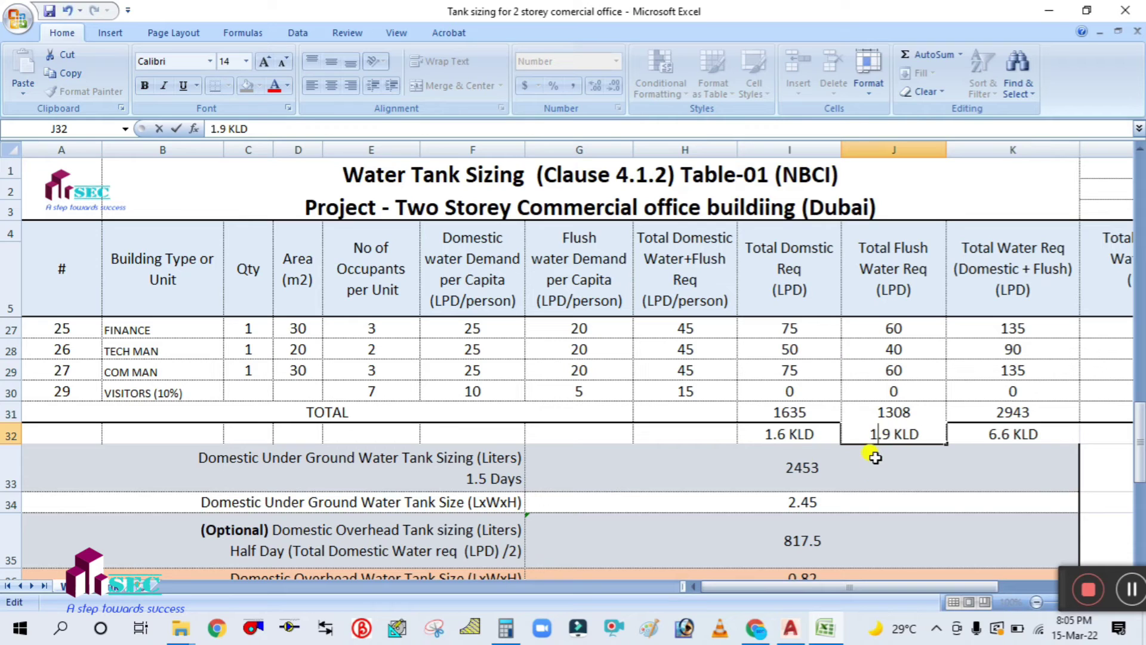
key("BackSpace")
type("3")
left_click(749, 339)
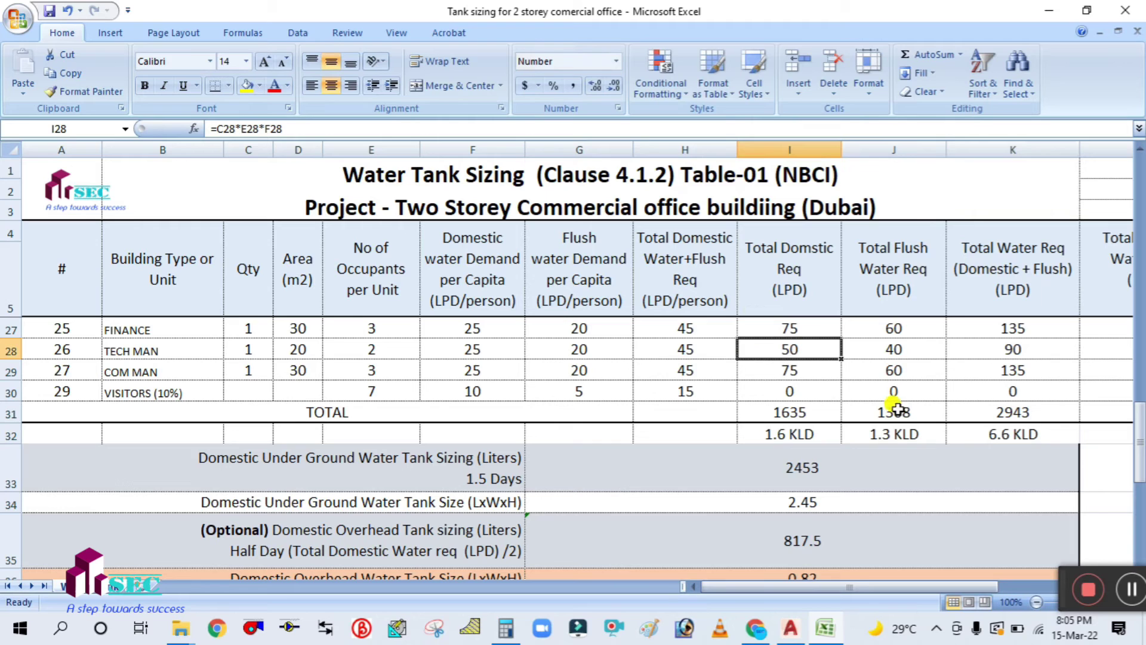
double_click(1015, 411)
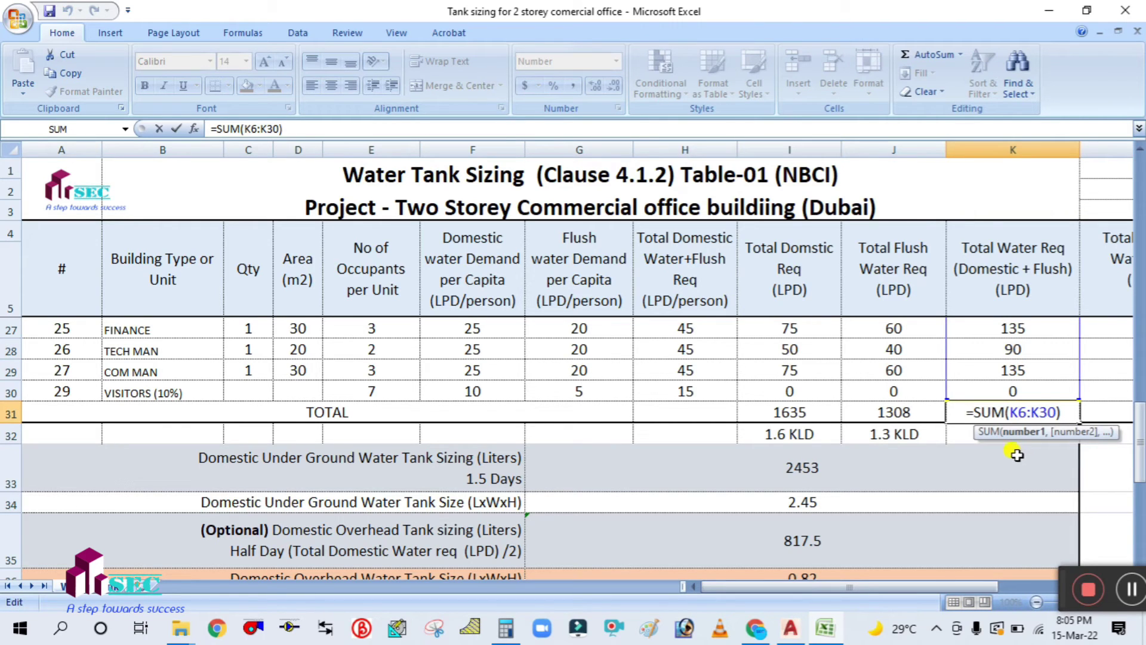
key("Escape")
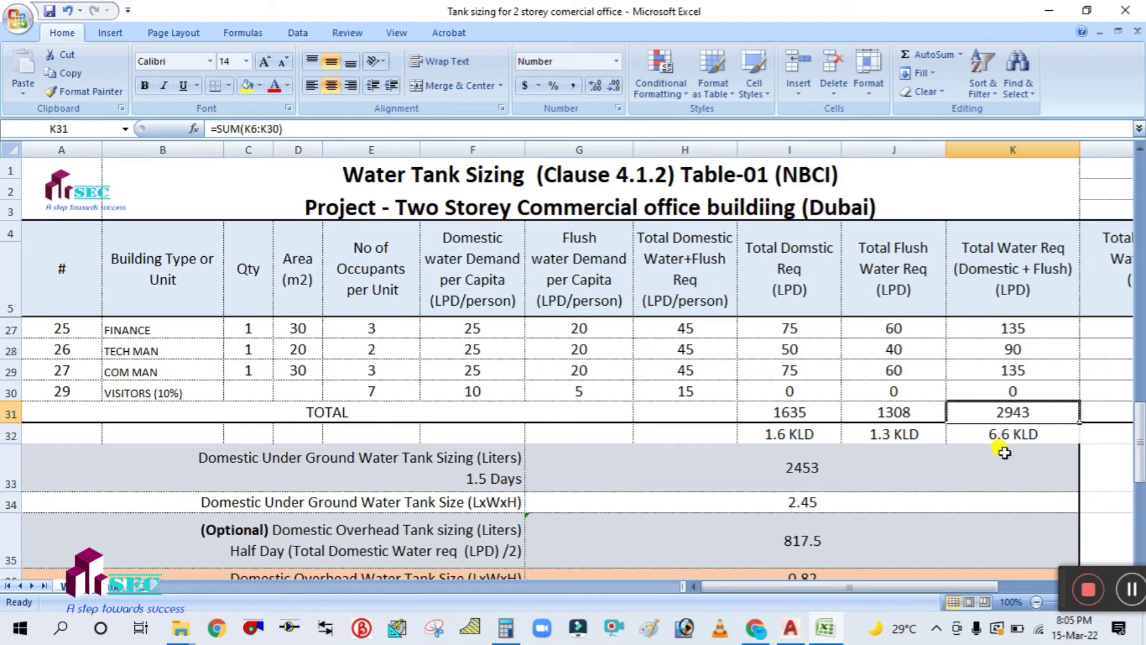
double_click(996, 434)
key("BackSpace")
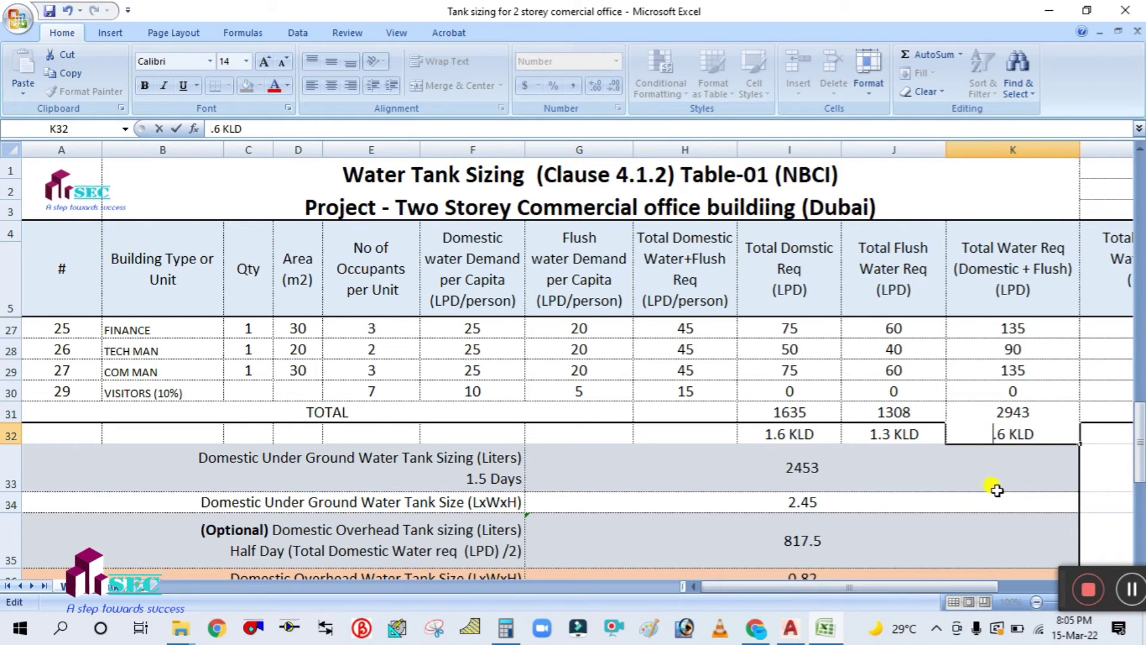
type("2+")
scroll(996, 489, "down", 3)
left_click(993, 490)
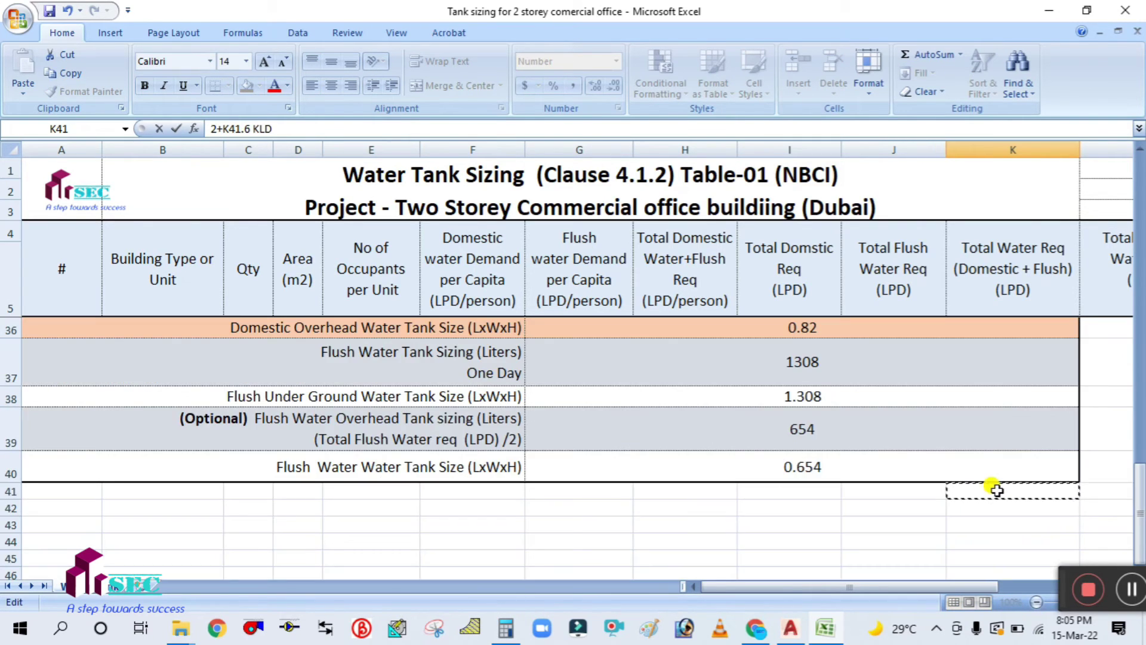
left_click(868, 533)
scroll(883, 514, "up", 3)
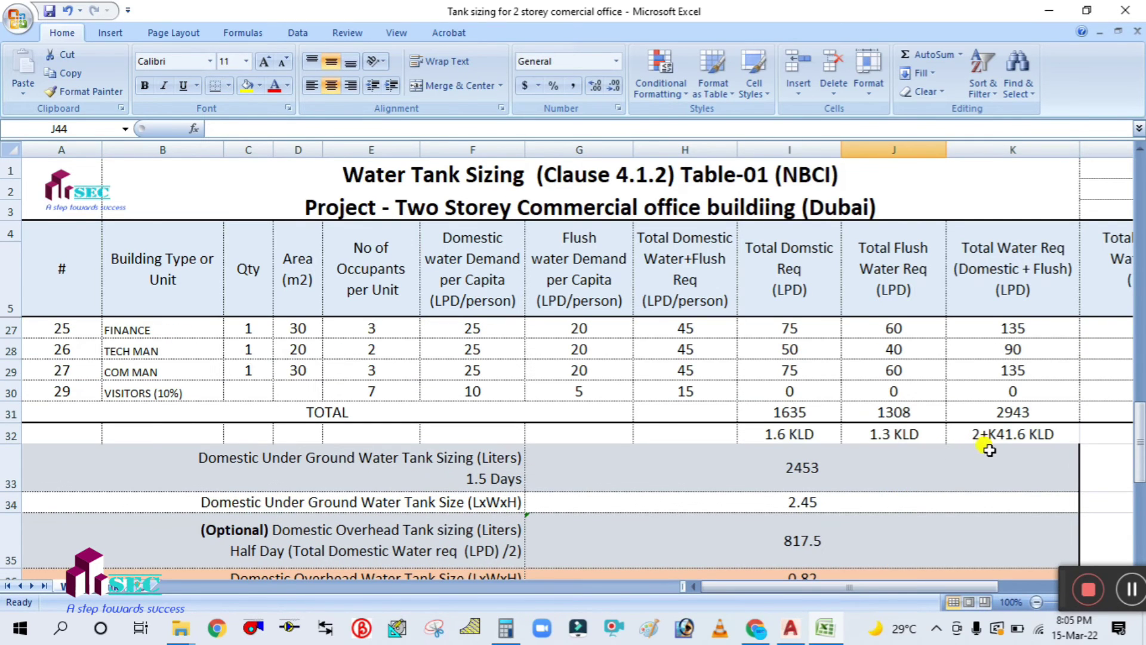
left_click(67, 13)
Step: Set the total domestic and flush water requirement in cell K32 to 2.9 KLD
double_click(993, 425)
key("BackSpace")
type("2")
key("Right")
key("shift+Right")
type("9")
left_click(731, 351)
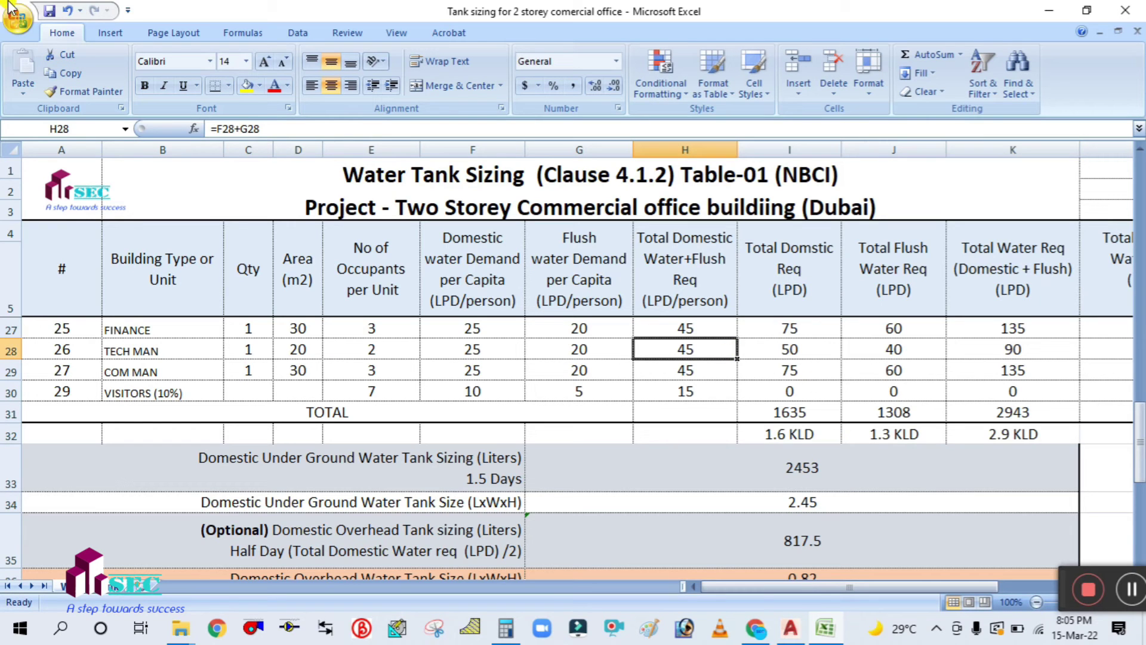
scroll(630, 468, "down", 1)
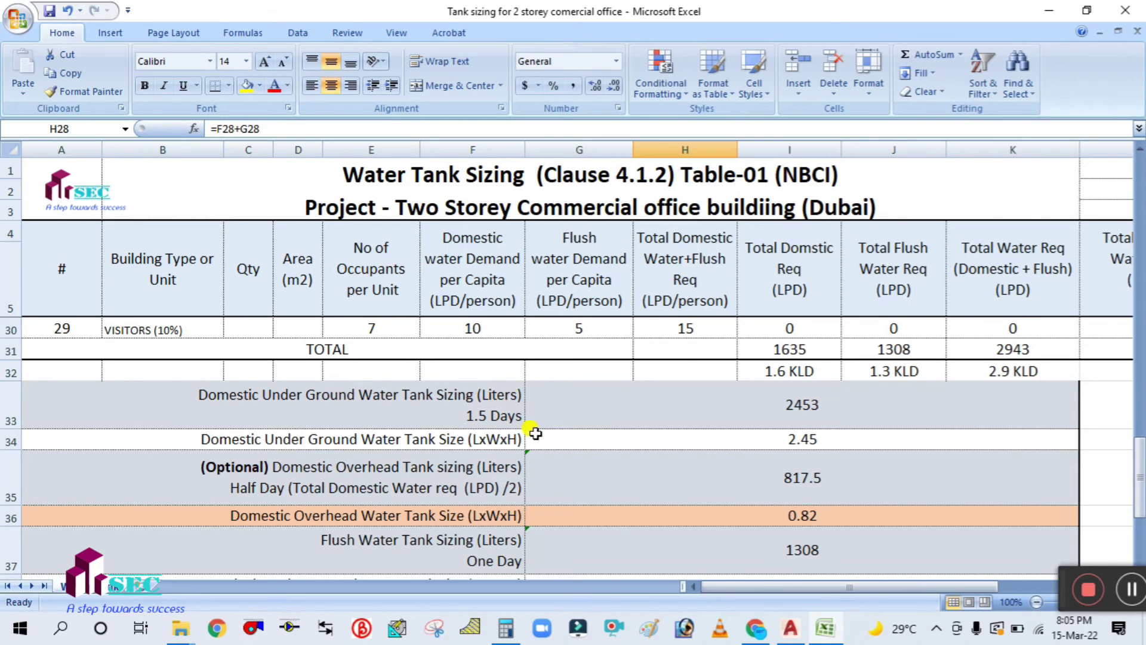
Step: Check the formula behind the 1.5-day domestic underground water tank sizing in litres in cell G33 against the domestic total
scroll(555, 481, "up", 1)
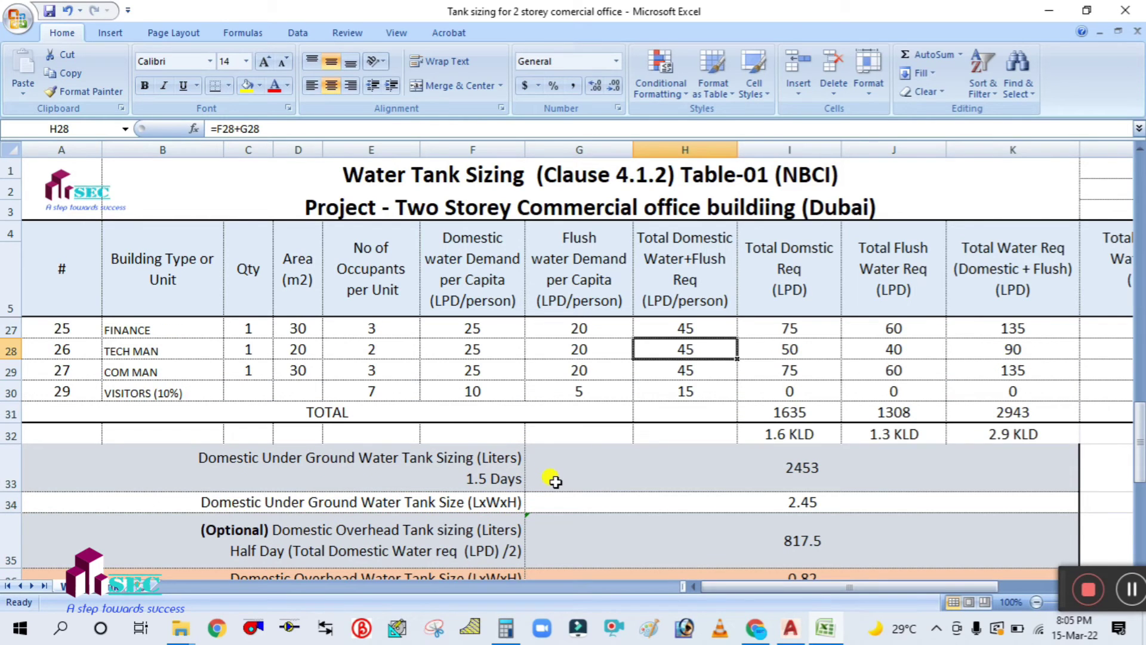
double_click(821, 462)
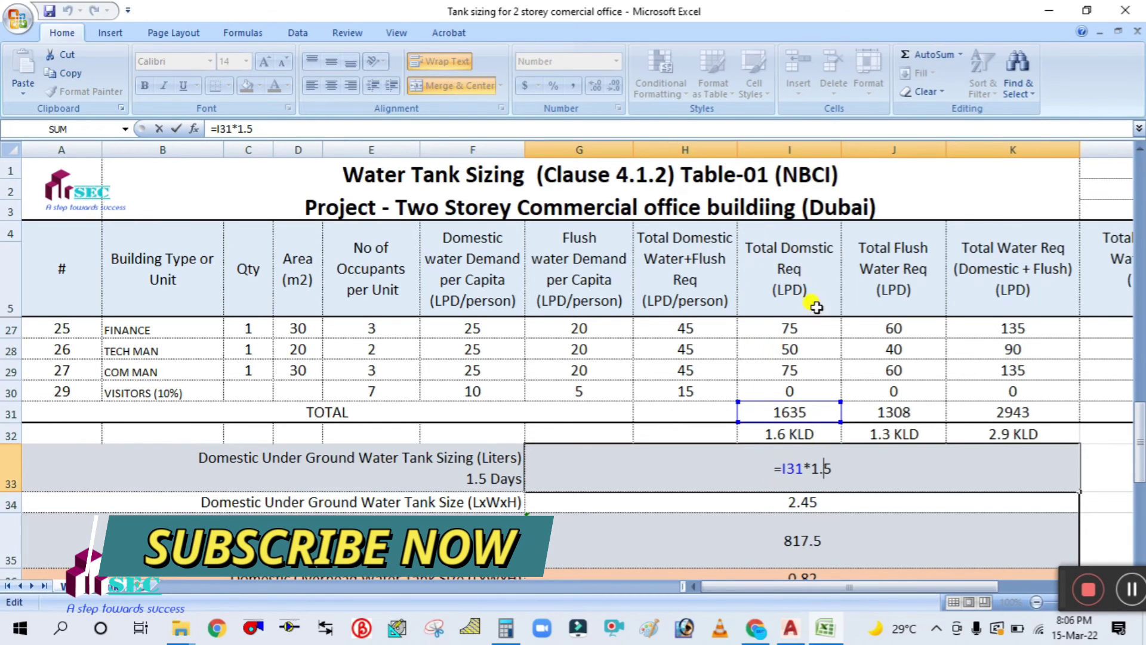
left_click(815, 355)
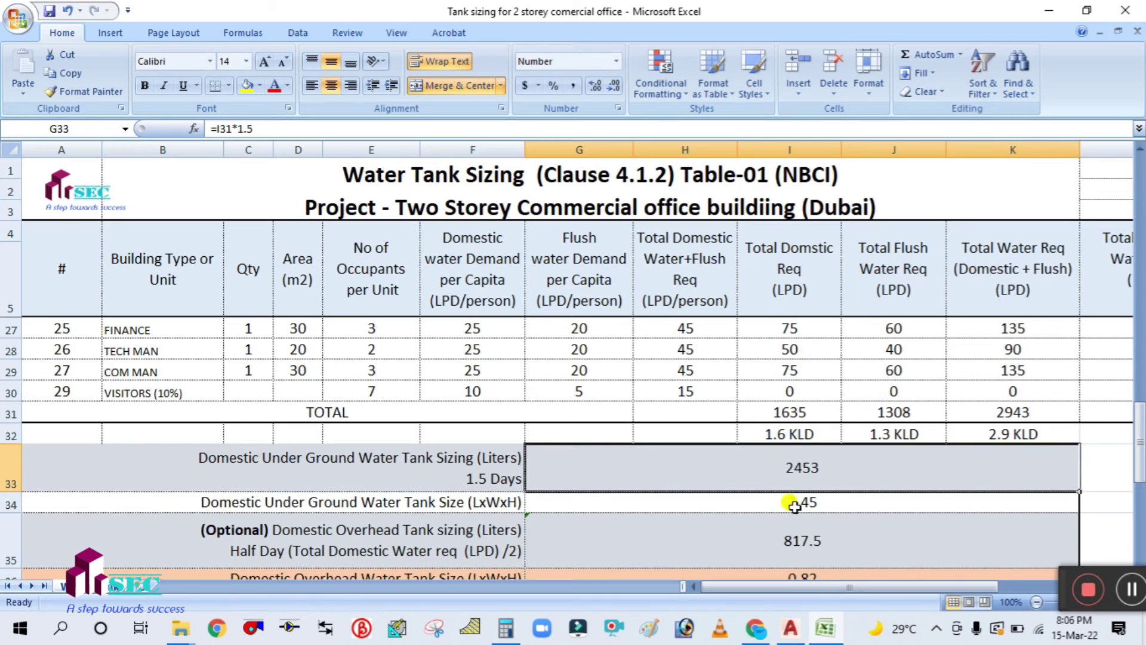
double_click(813, 471)
key("Escape")
double_click(815, 465)
key("Escape")
Step: Inspect the formula in cell G34 that converts the domestic underground tank litres into the tank size
double_click(791, 504)
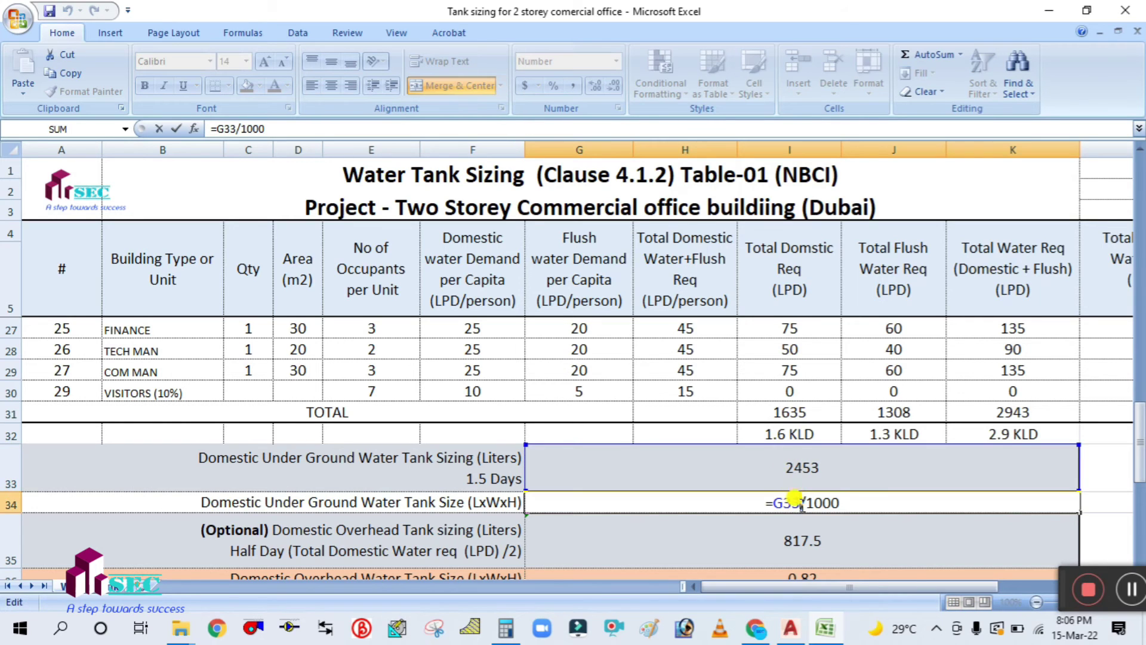
key("Escape")
double_click(802, 502)
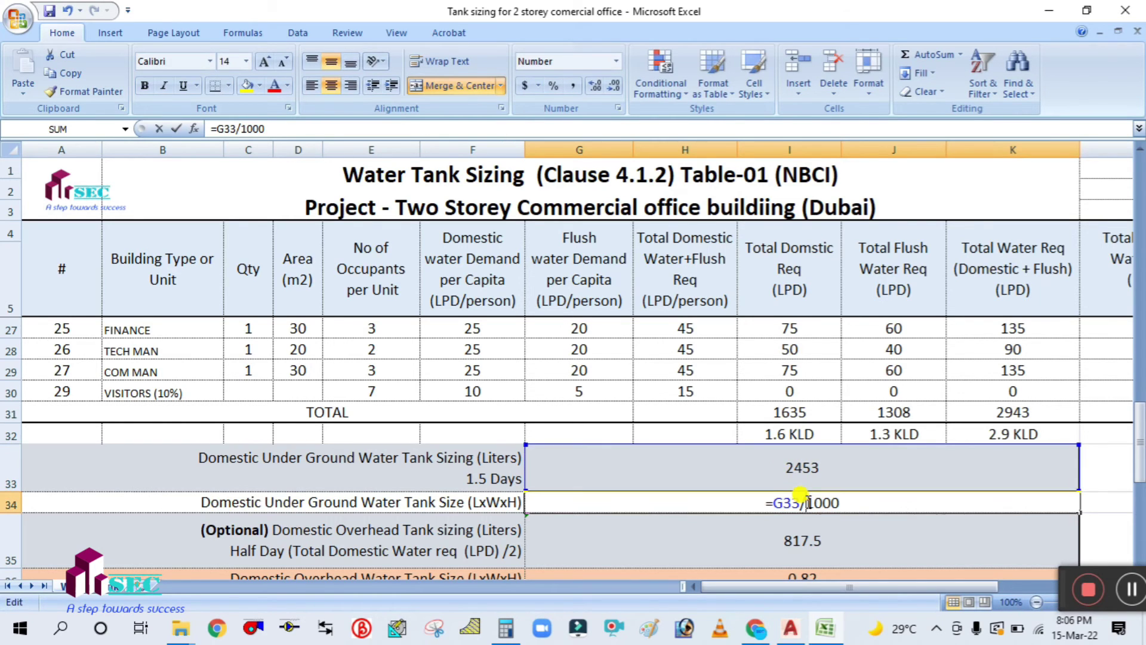
key("Escape")
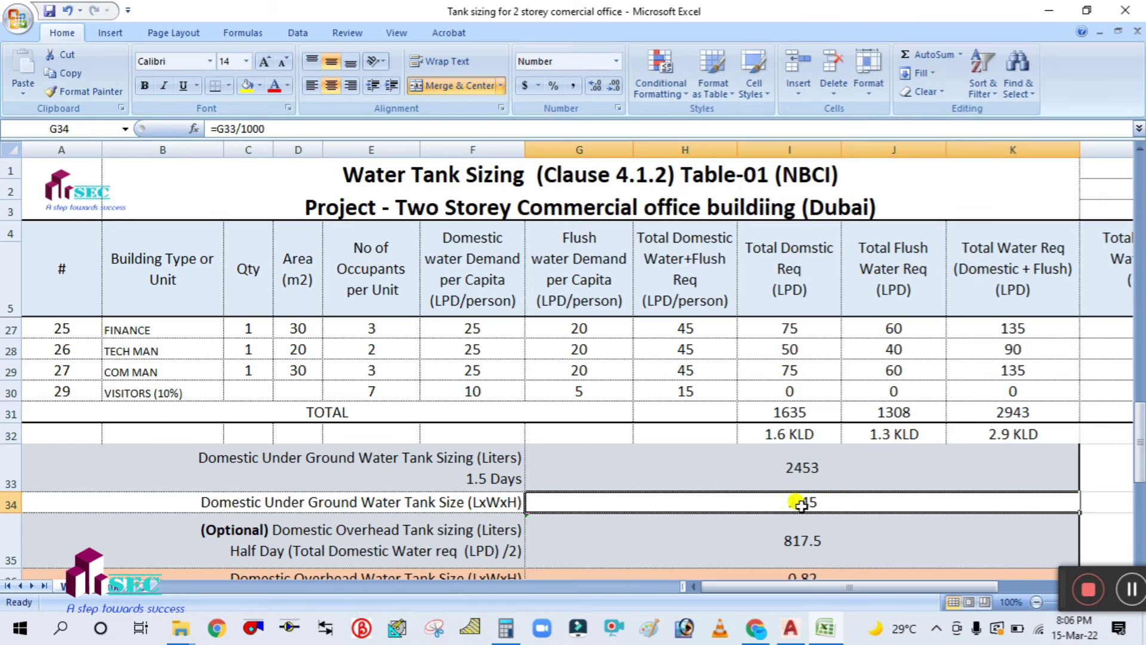
double_click(829, 500)
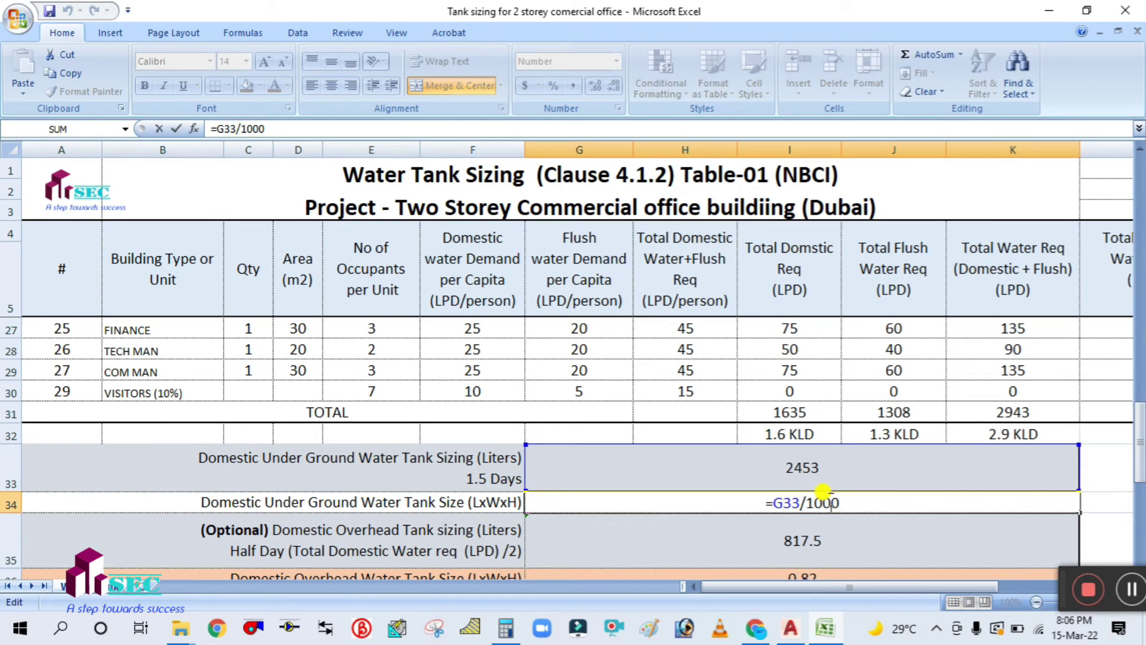
key("Escape")
double_click(815, 500)
key("Escape")
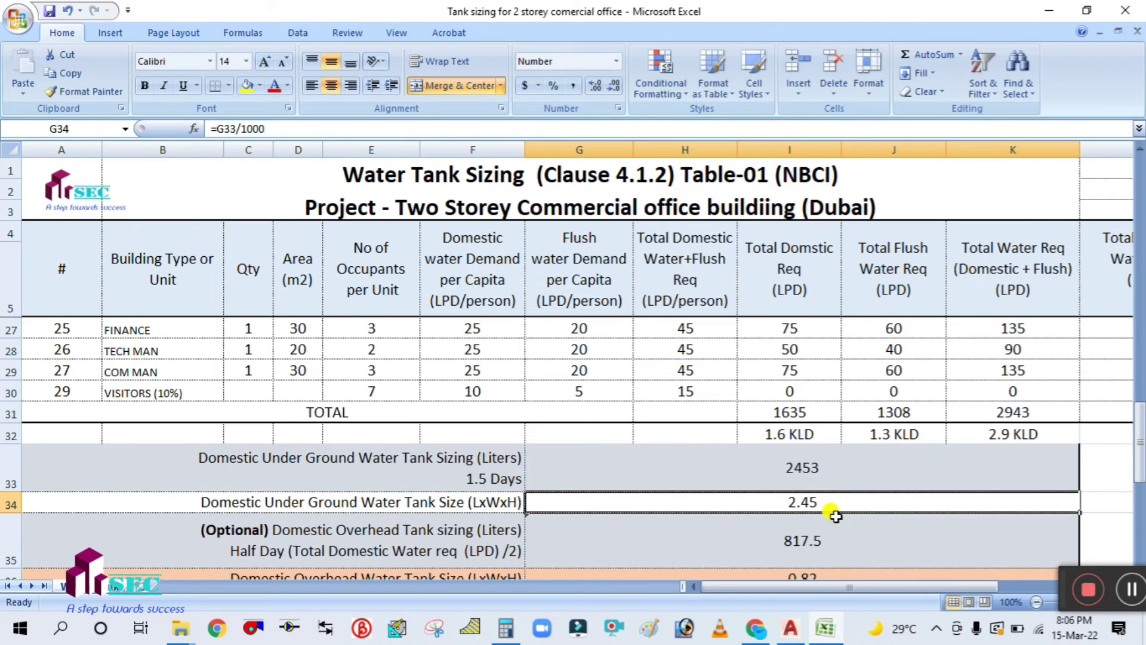
Step: Check the half-day domestic overhead tank sizing formula in cell G35 against the domestic total in row 31
scroll(818, 483, "down", 2)
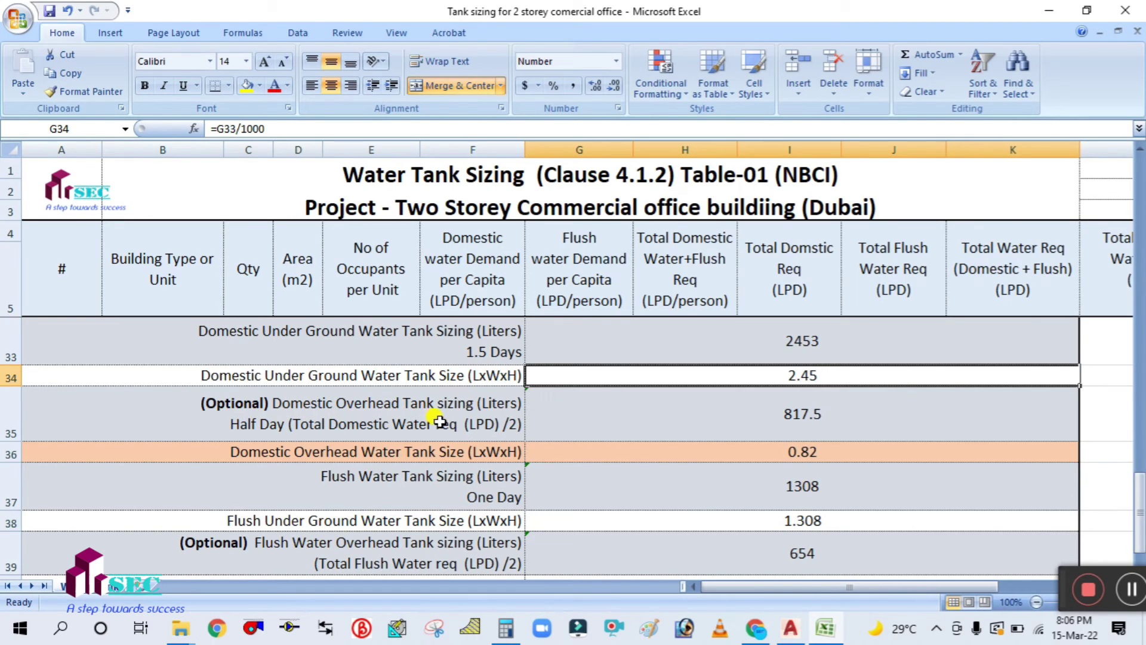
left_click(814, 413)
double_click(815, 415)
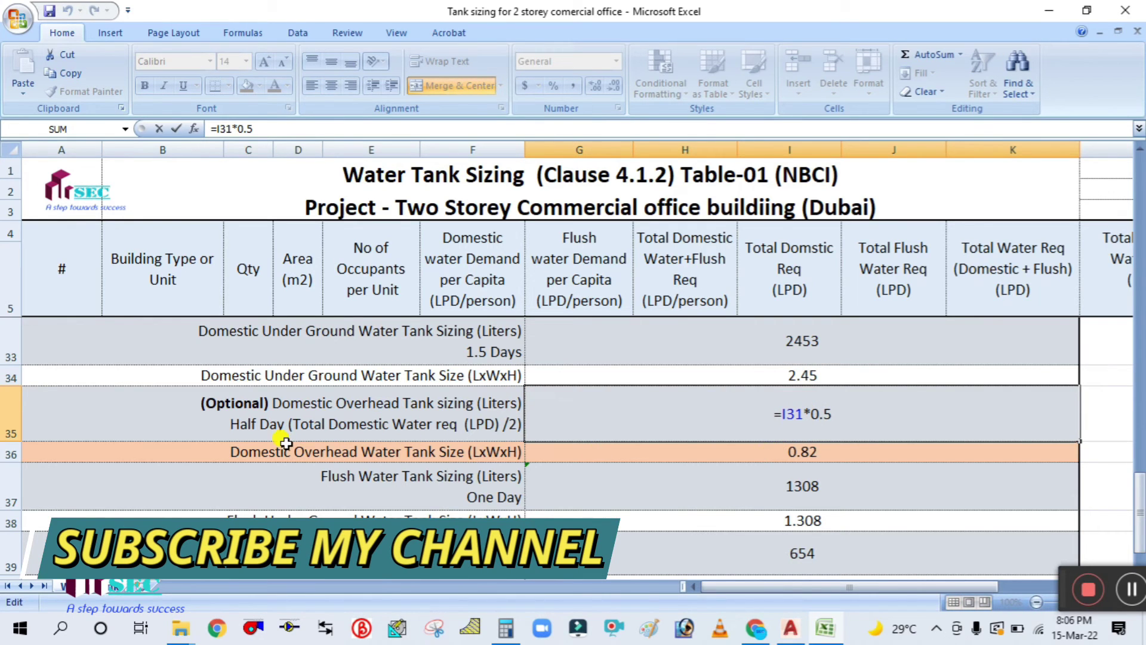
key("Escape")
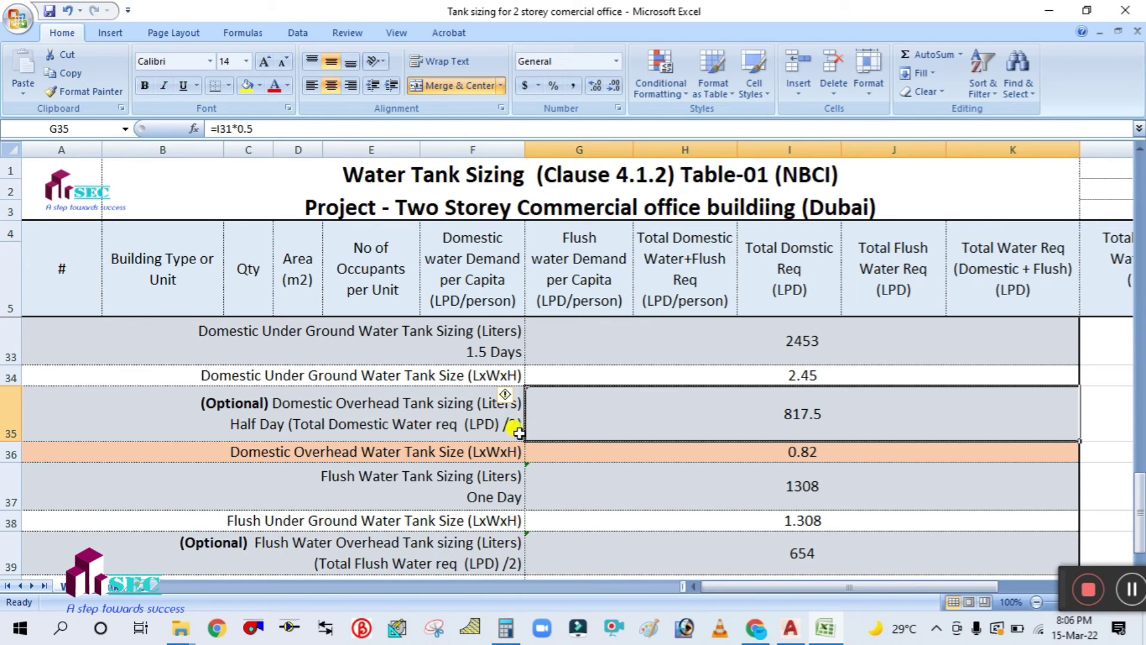
double_click(758, 408)
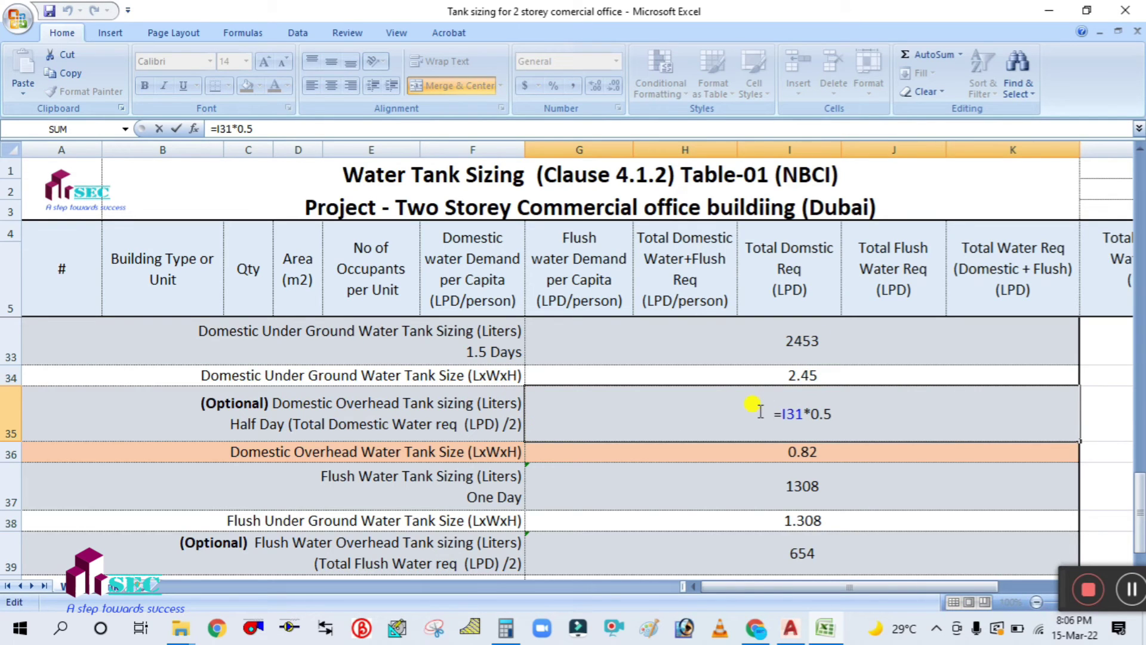
key("Escape")
scroll(757, 409, "up", 2)
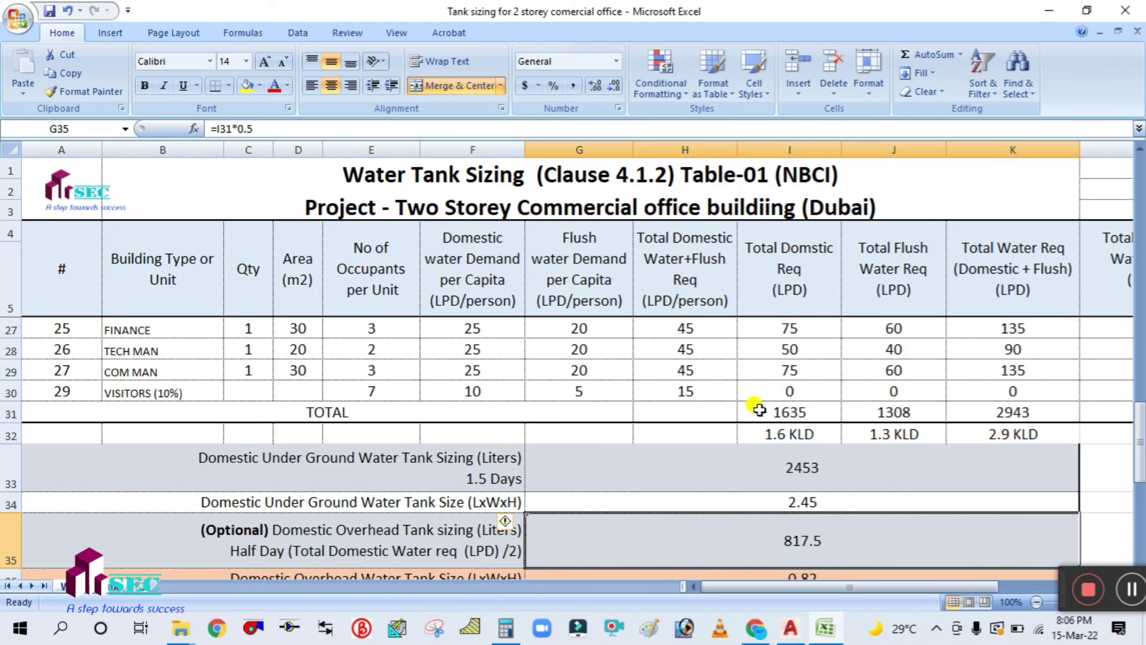
scroll(764, 424, "down", 1)
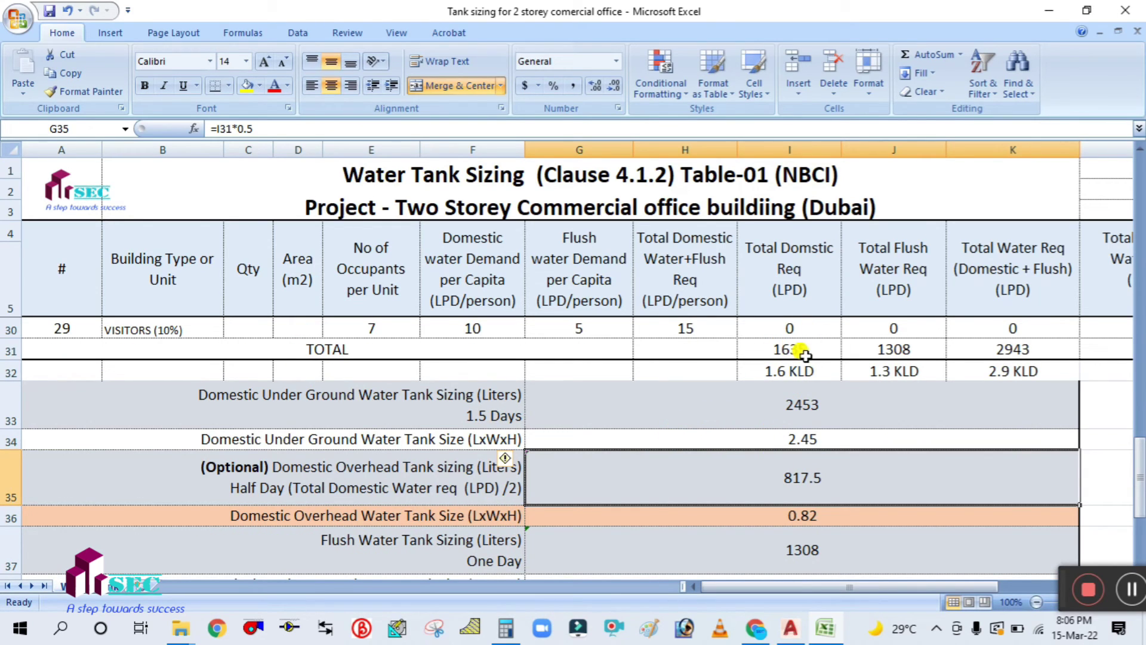
double_click(814, 478)
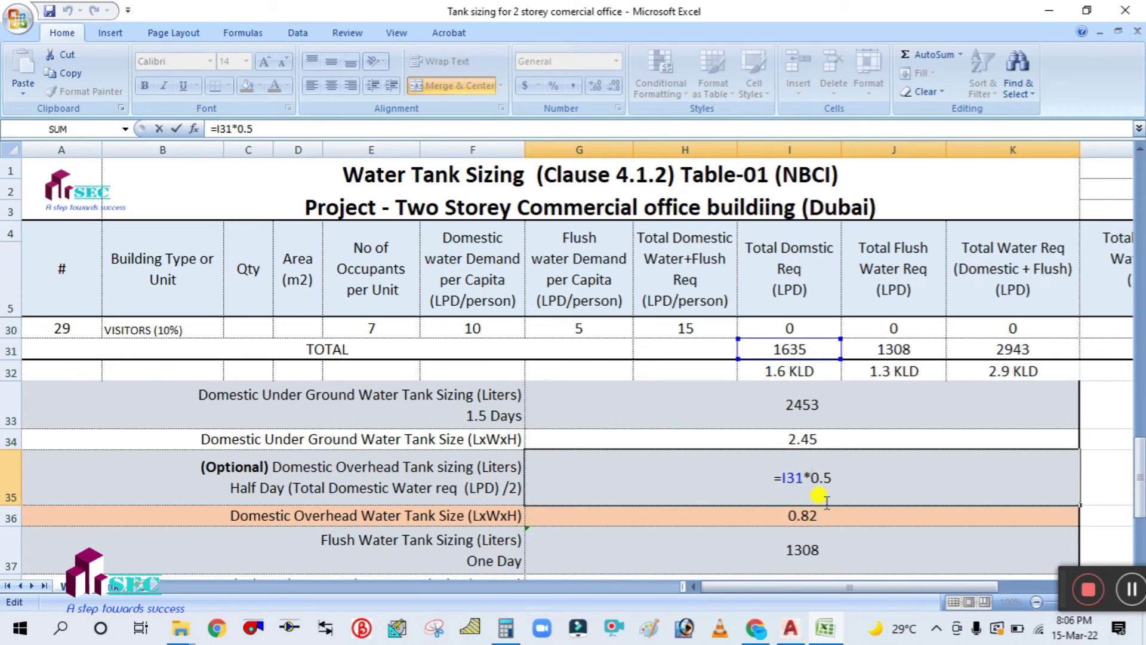
key("Escape")
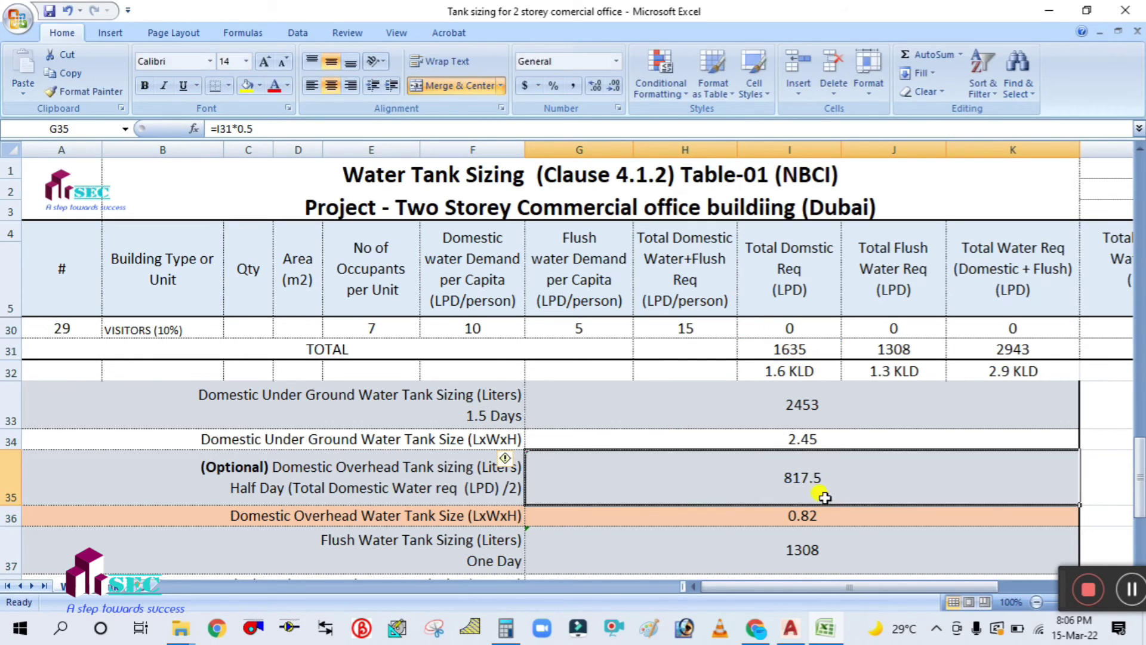
Step: Inspect the domestic overhead water tank size formula in cell G36
scroll(823, 487, "down", 1)
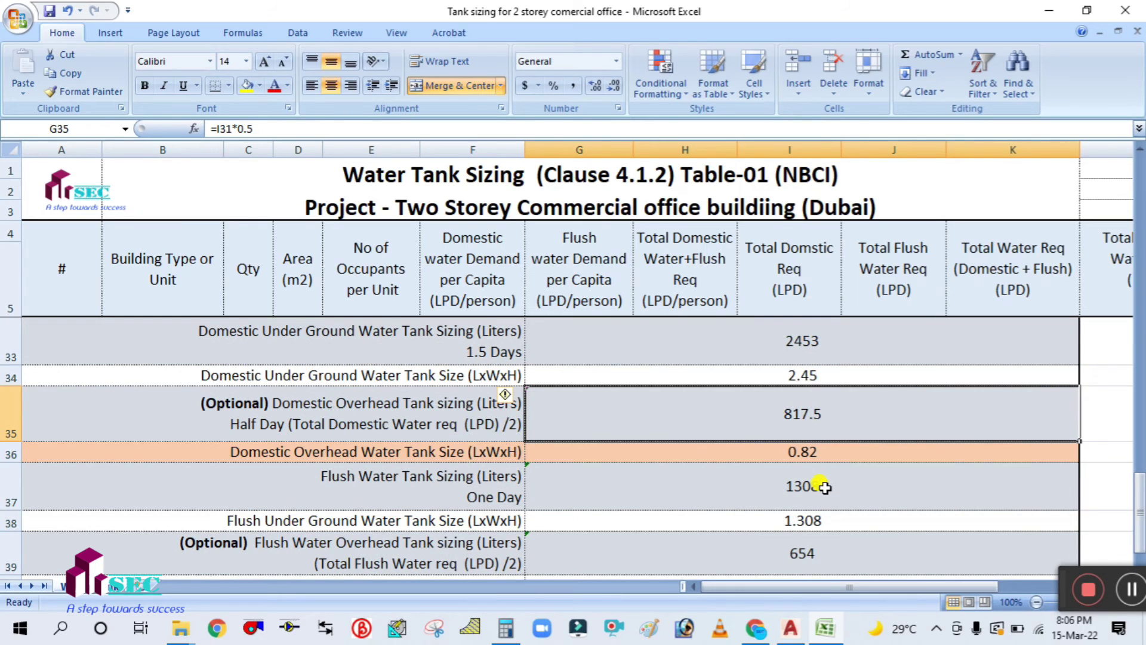
left_click(828, 452)
double_click(814, 451)
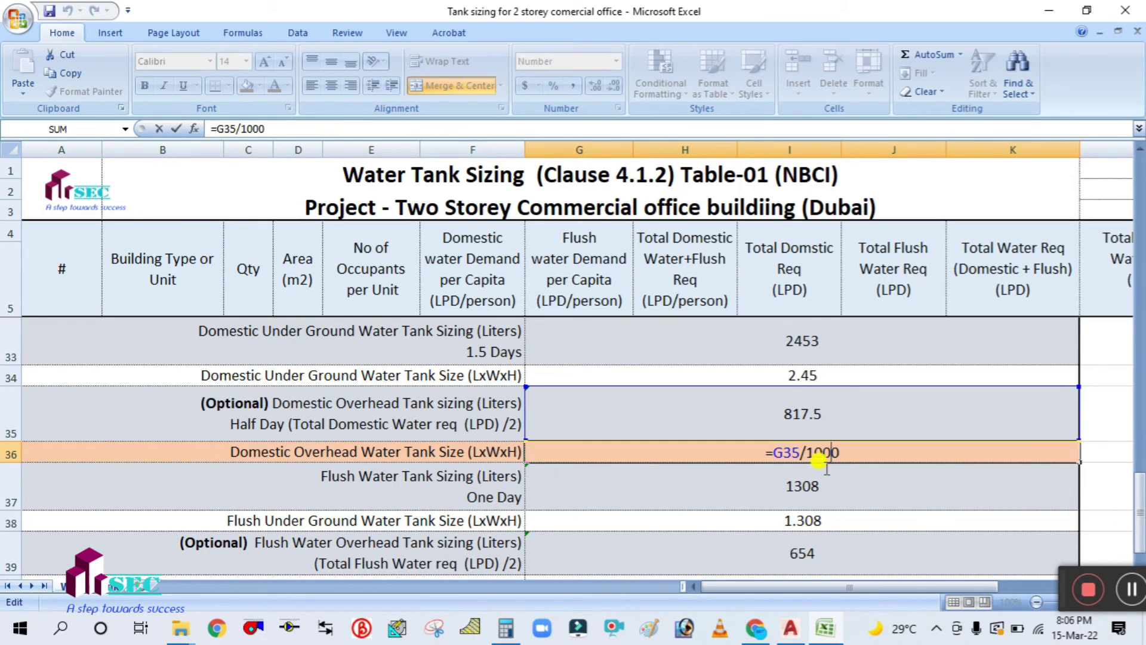
key("Escape")
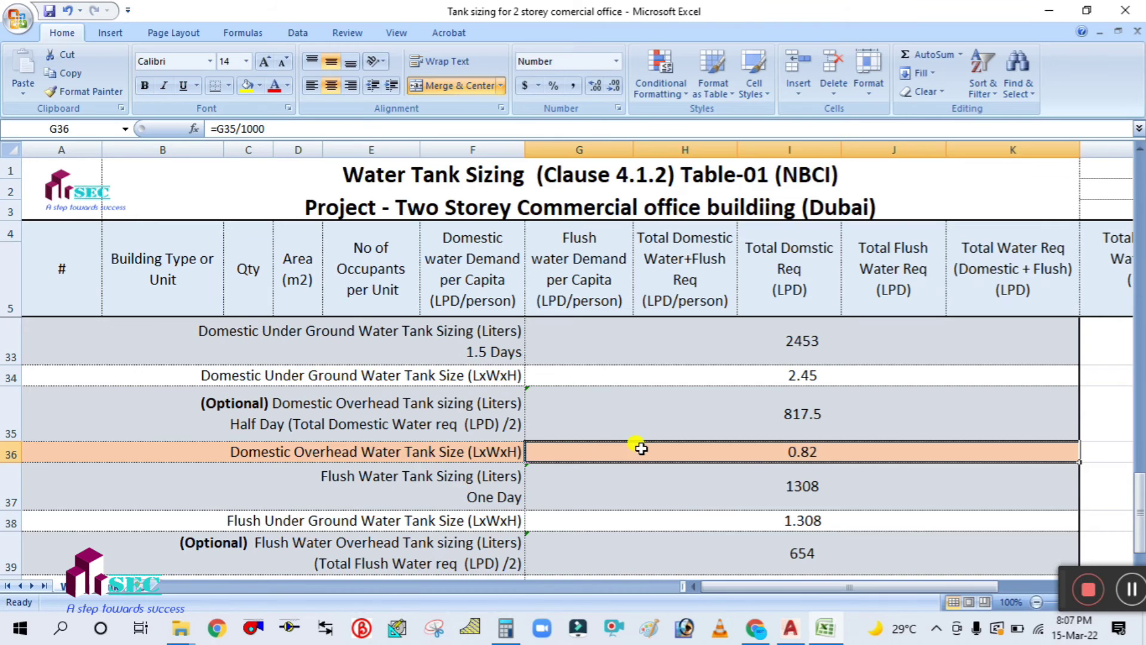
Step: Check the one-day flush water tank sizing formula in cell G37 against the total flush requirement in row 31
scroll(639, 447, "down", 1)
scroll(534, 407, "up", 1)
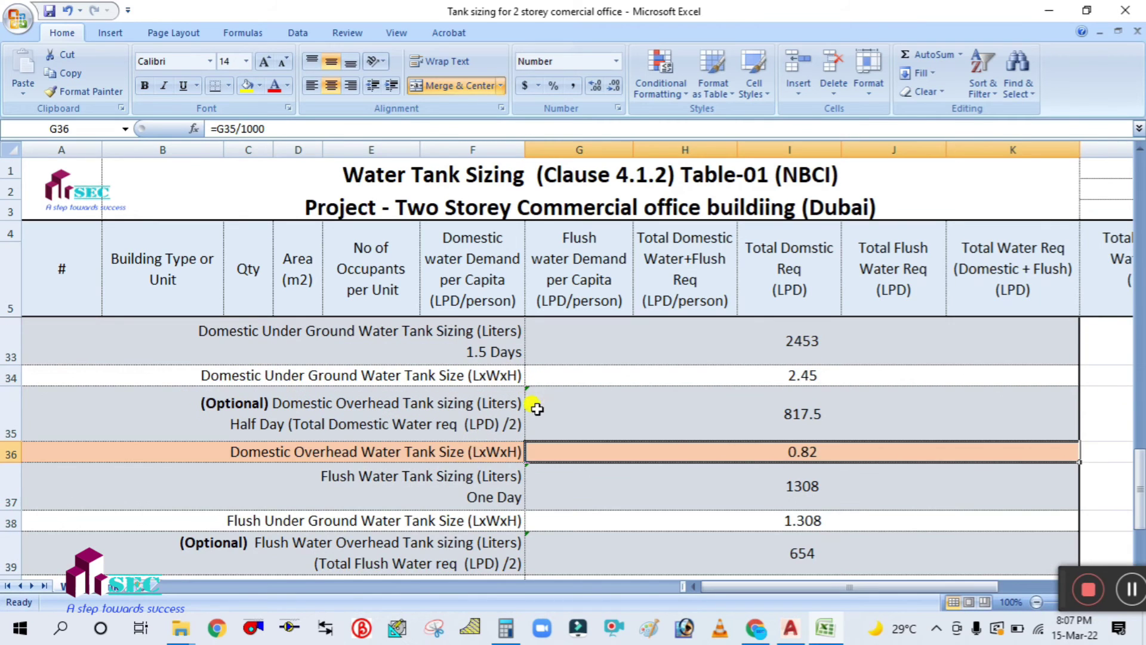
left_click(442, 494)
double_click(739, 482)
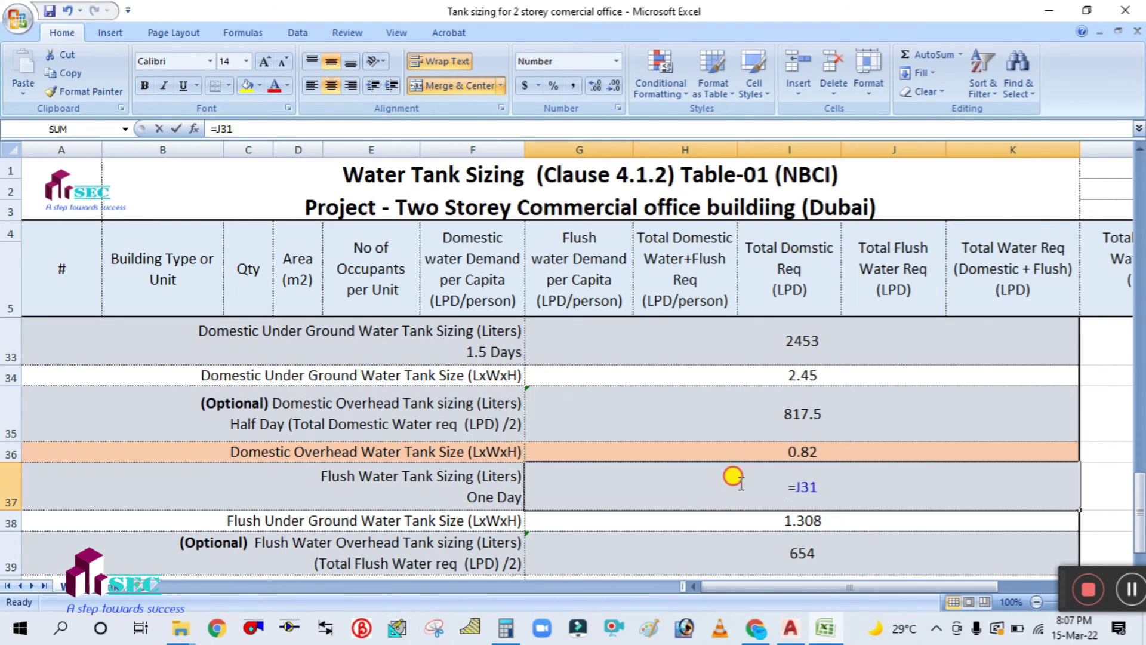
key("Escape")
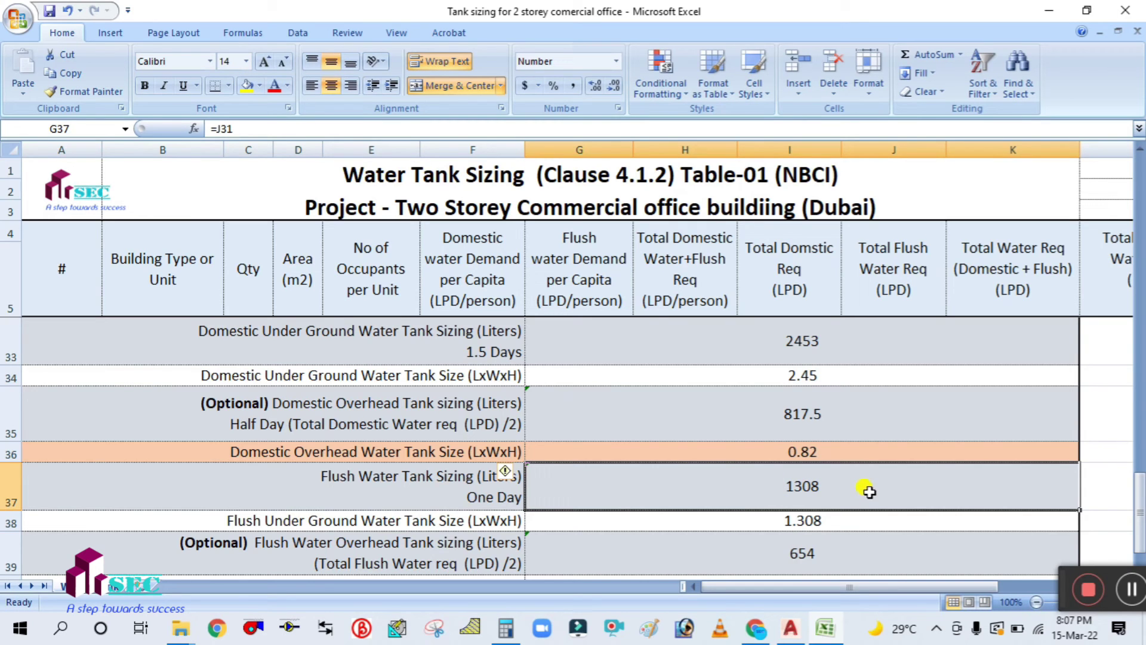
double_click(837, 484)
key("Escape")
scroll(830, 476, "up", 2)
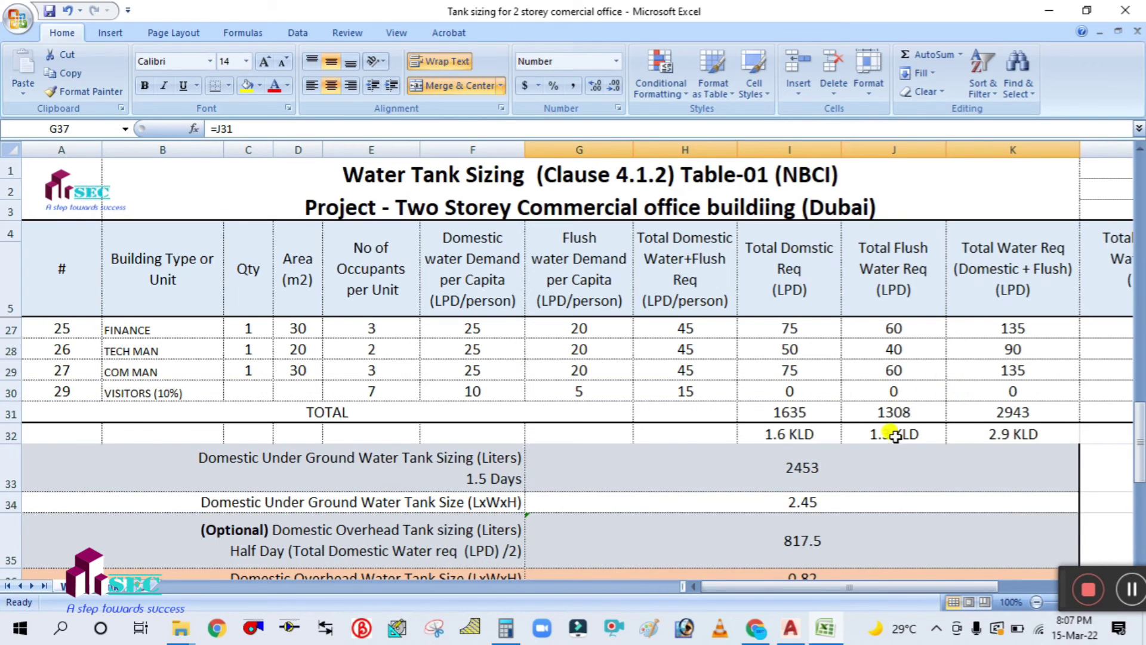
scroll(893, 430, "down", 4)
scroll(877, 427, "up", 2)
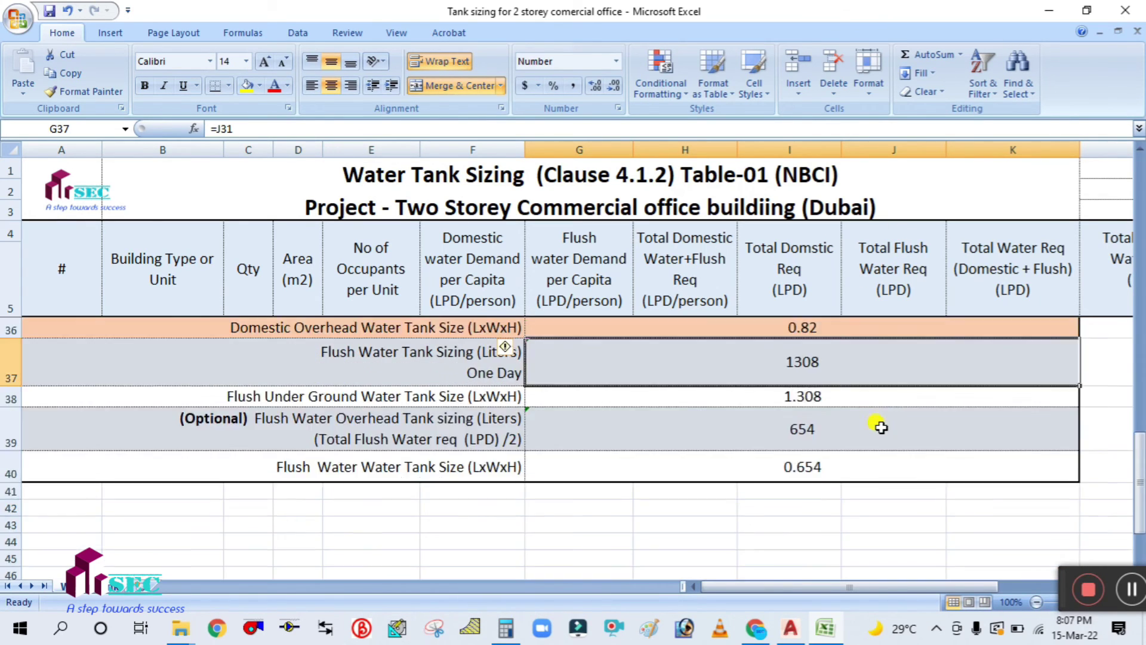
double_click(803, 484)
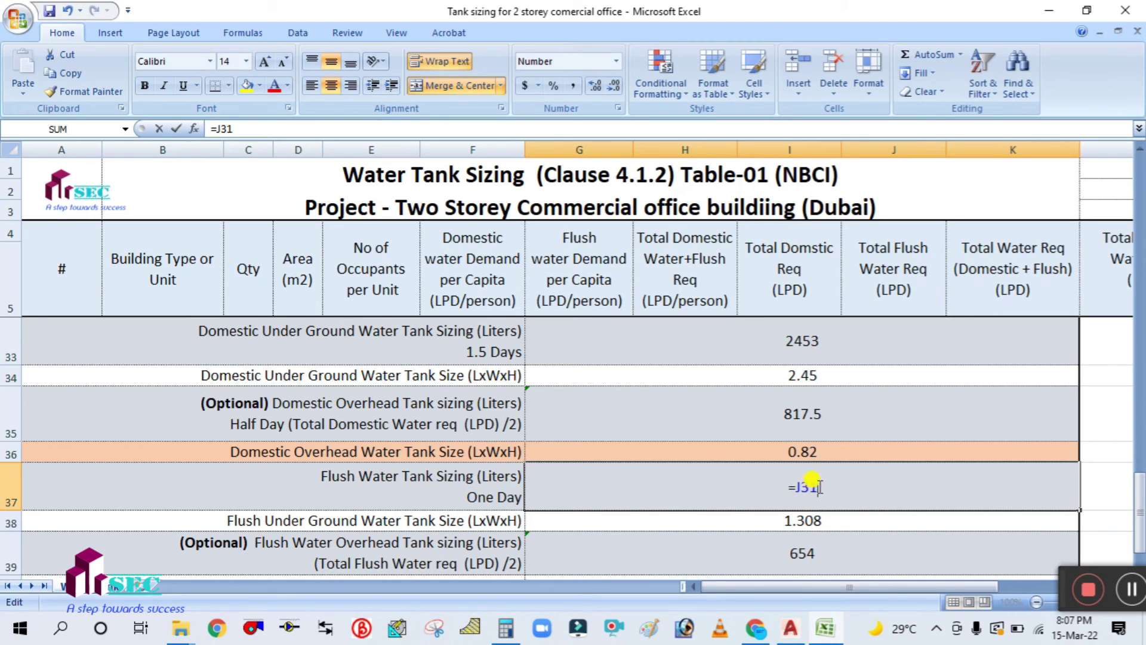
key("Escape")
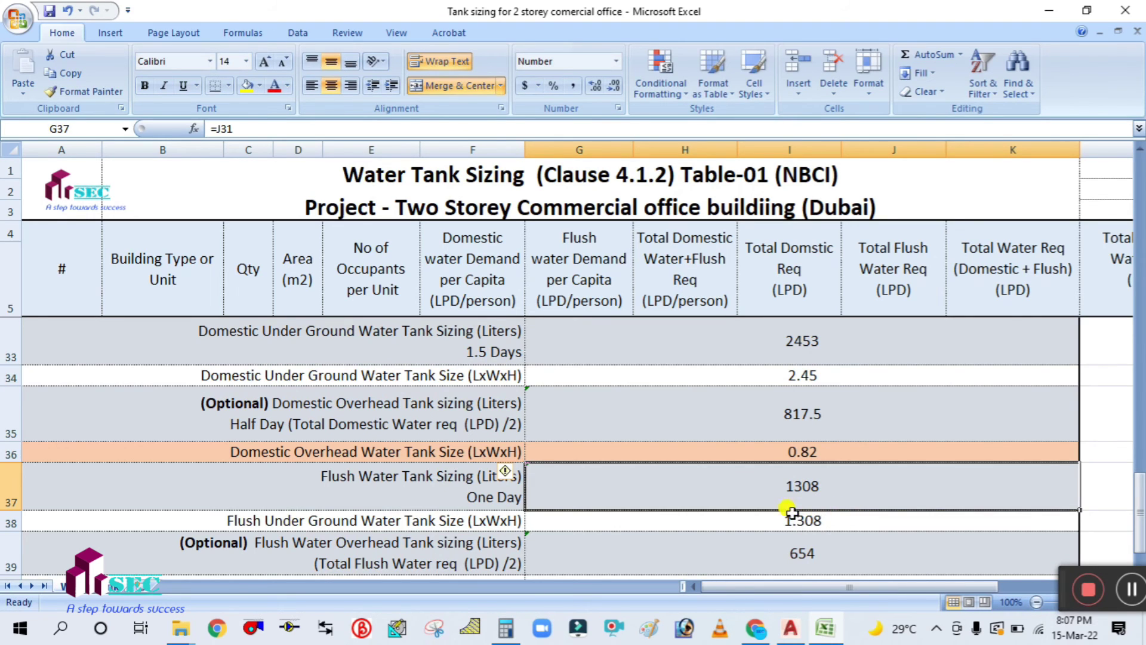
Step: Inspect the formula for the flush underground water tank size in cell G38
left_click(824, 520)
double_click(823, 520)
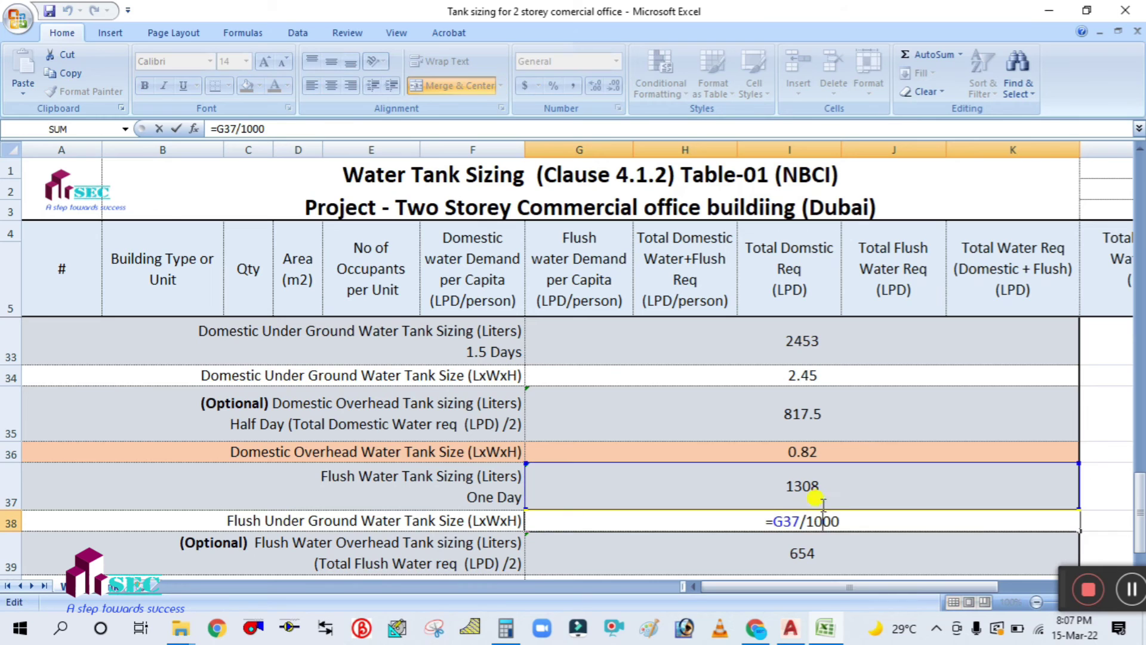
key("ctrl+Return")
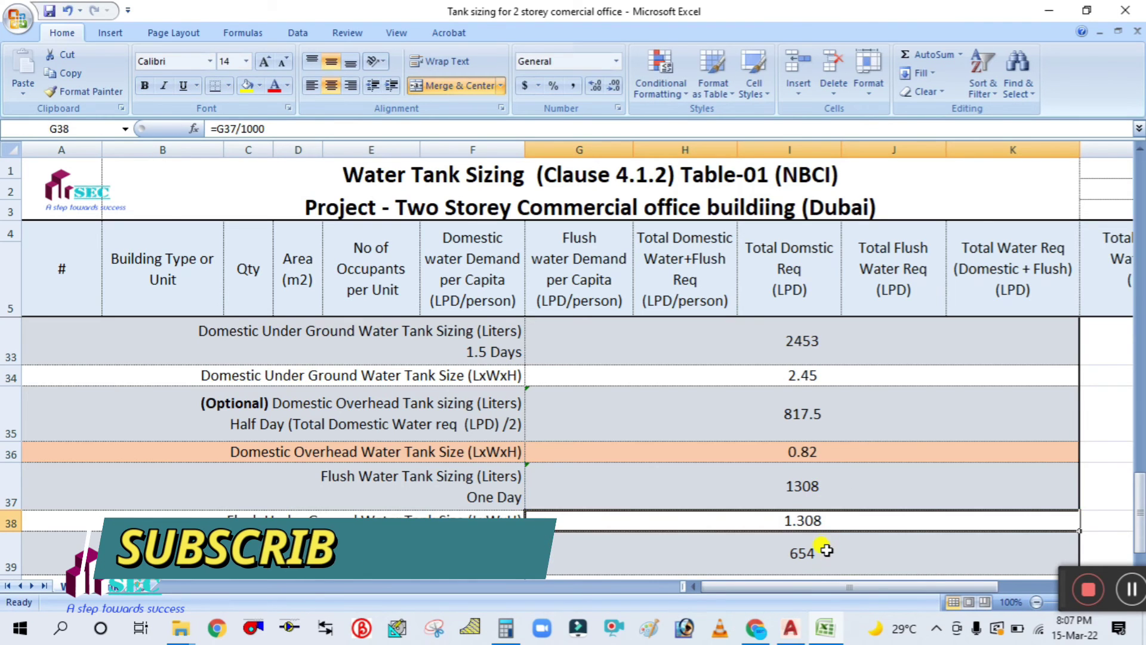
scroll(824, 526, "down", 1)
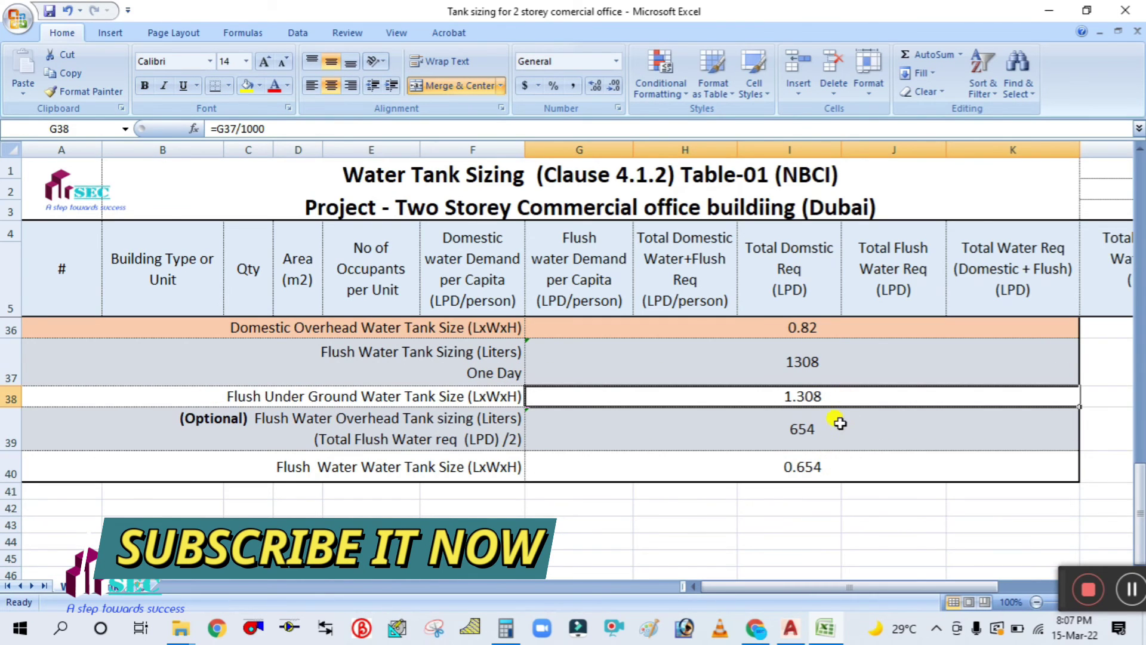
scroll(837, 424, "up", 1)
double_click(832, 519)
key("Escape")
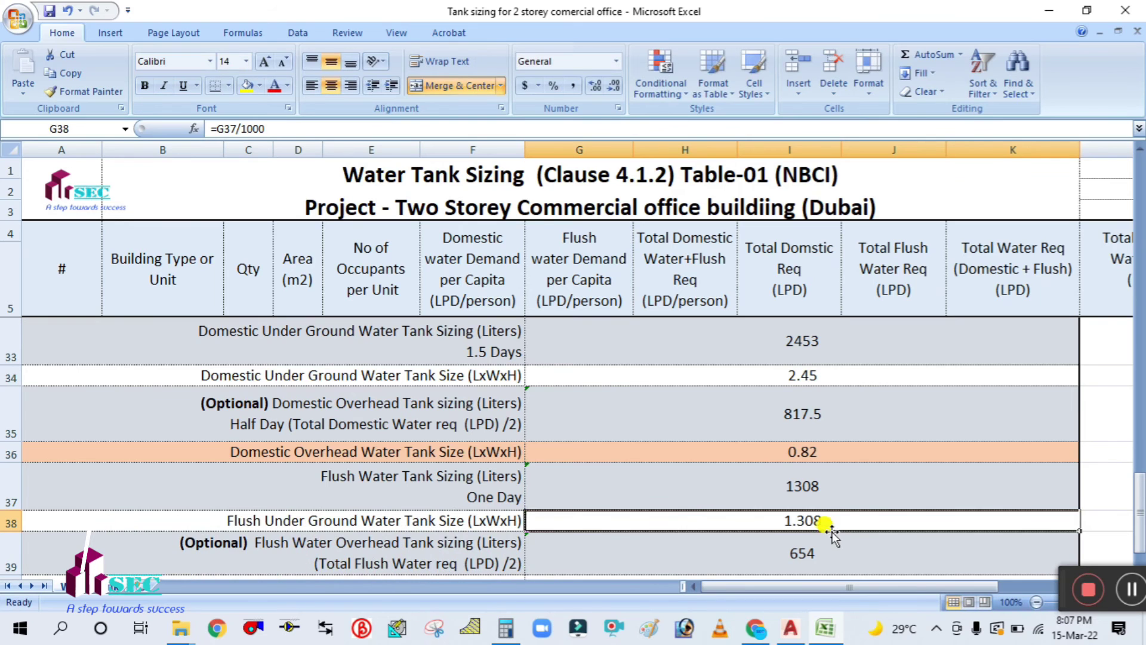
Step: Check the optional flush overhead tank sizing formula in cell G39 against the total flush requirement in row 31
scroll(782, 528, "down", 1)
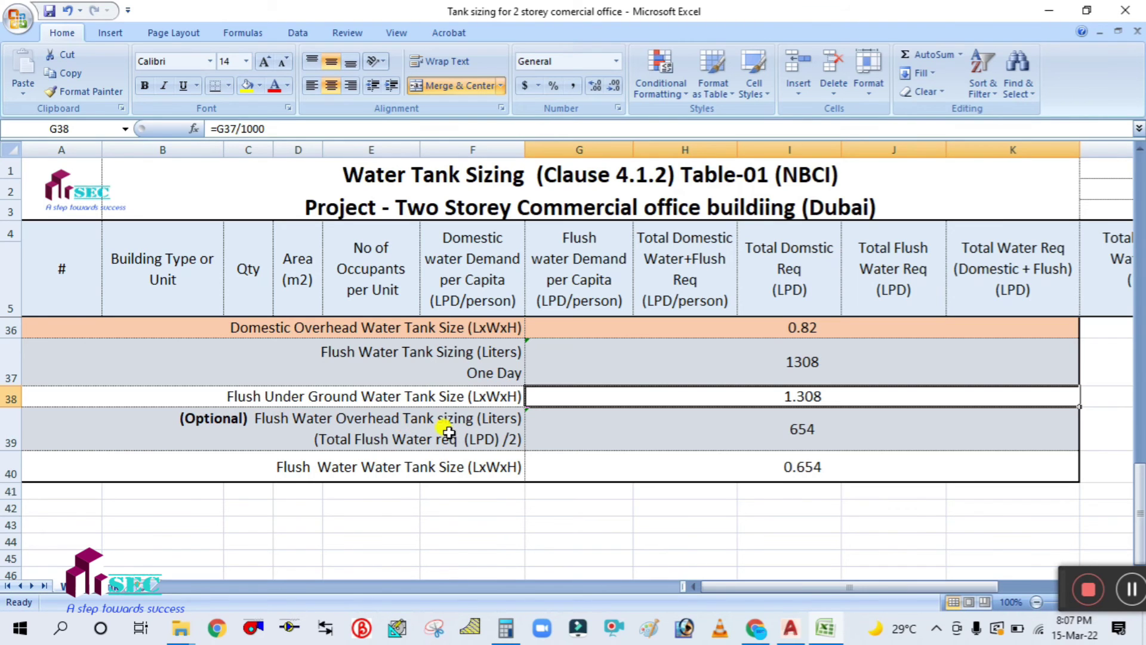
double_click(859, 430)
key("Escape")
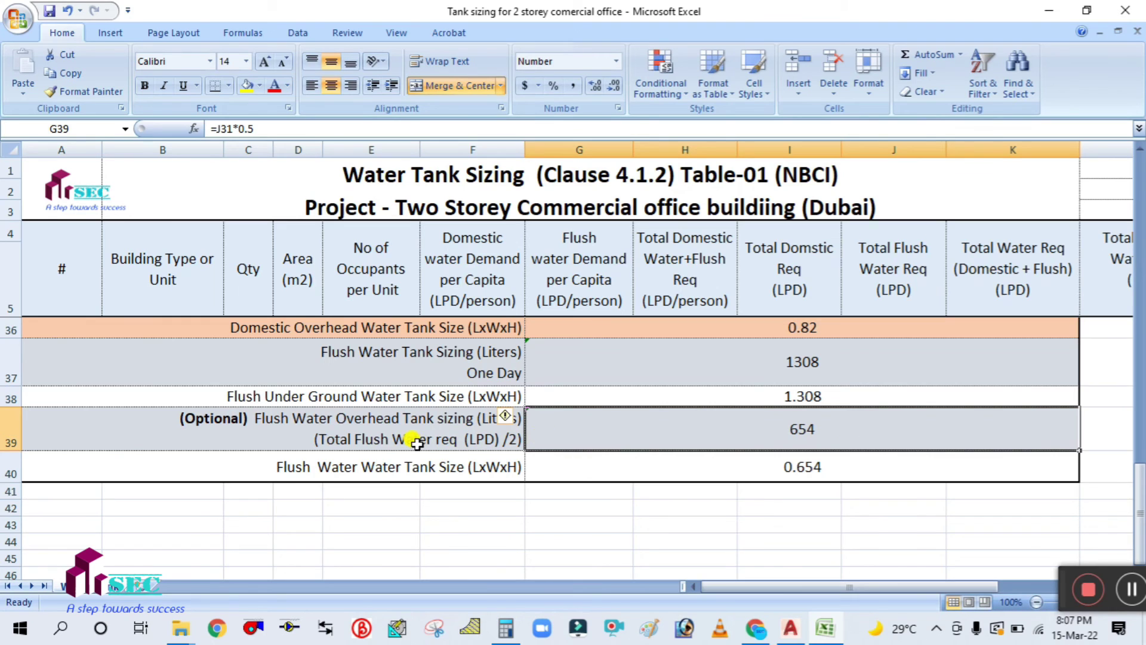
scroll(706, 422, "up", 3)
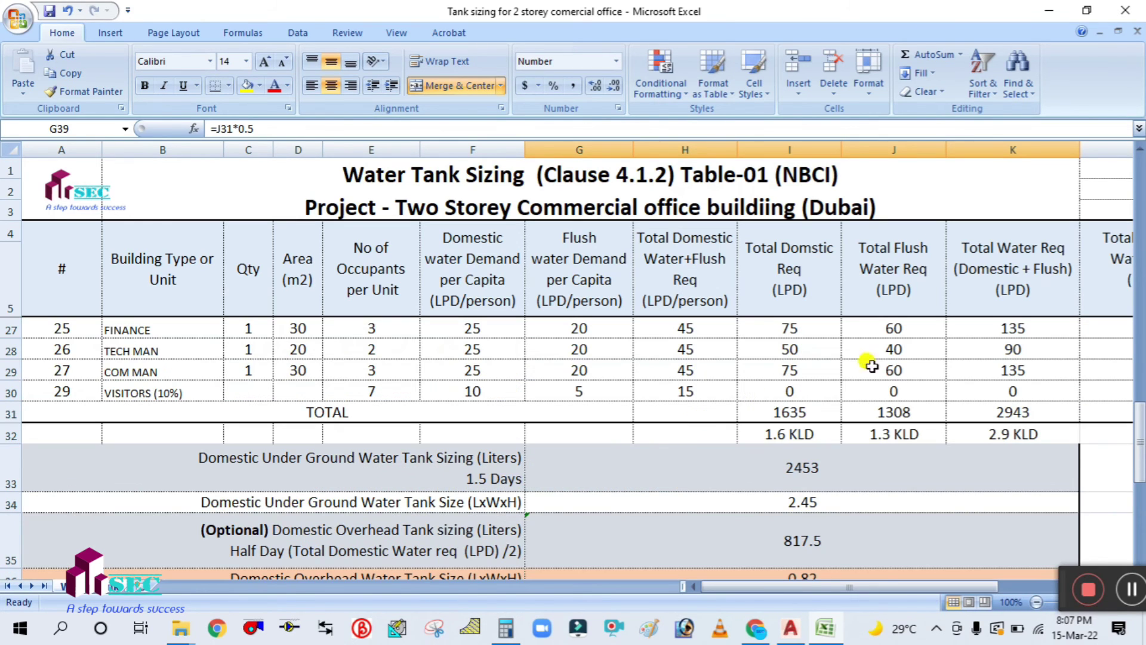
scroll(882, 435, "down", 3)
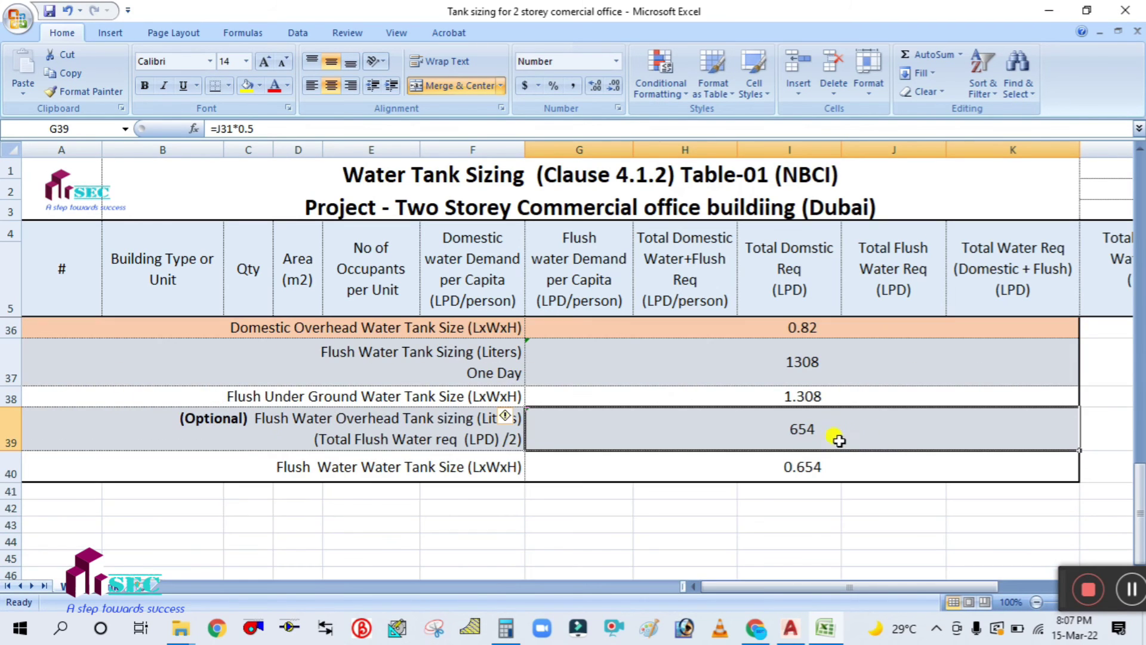
key("ctrl+Return")
Step: Inspect the flush water tank size formula in cell G40 and review the water demand and tank sizing rows
double_click(706, 474)
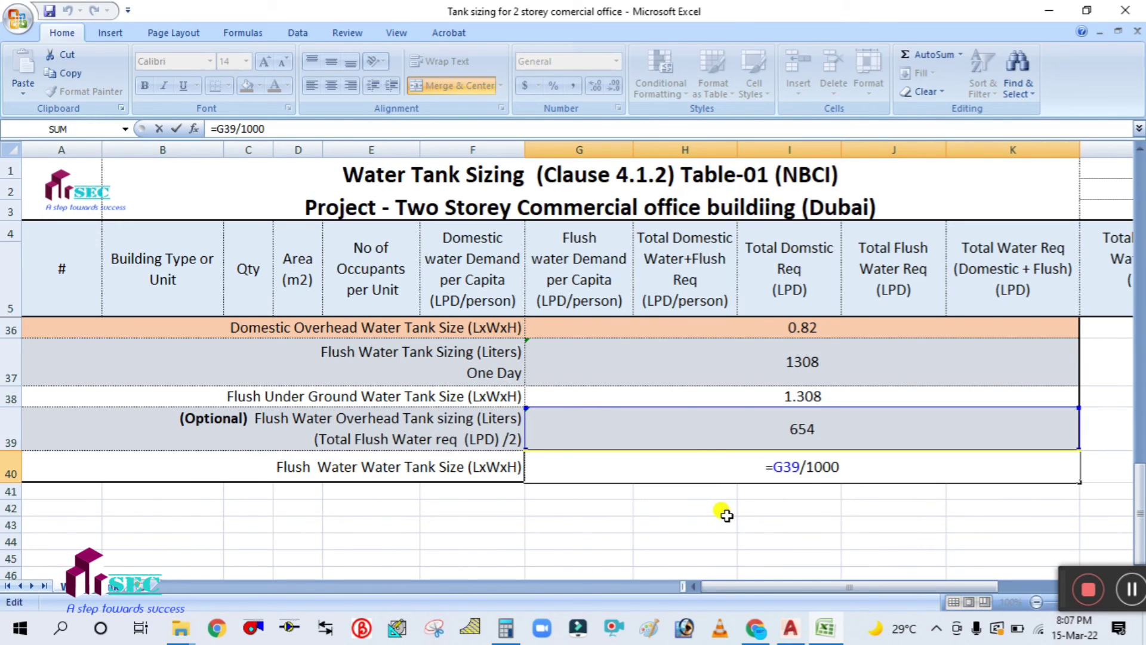
key("ctrl+Return")
scroll(714, 504, "up", 10)
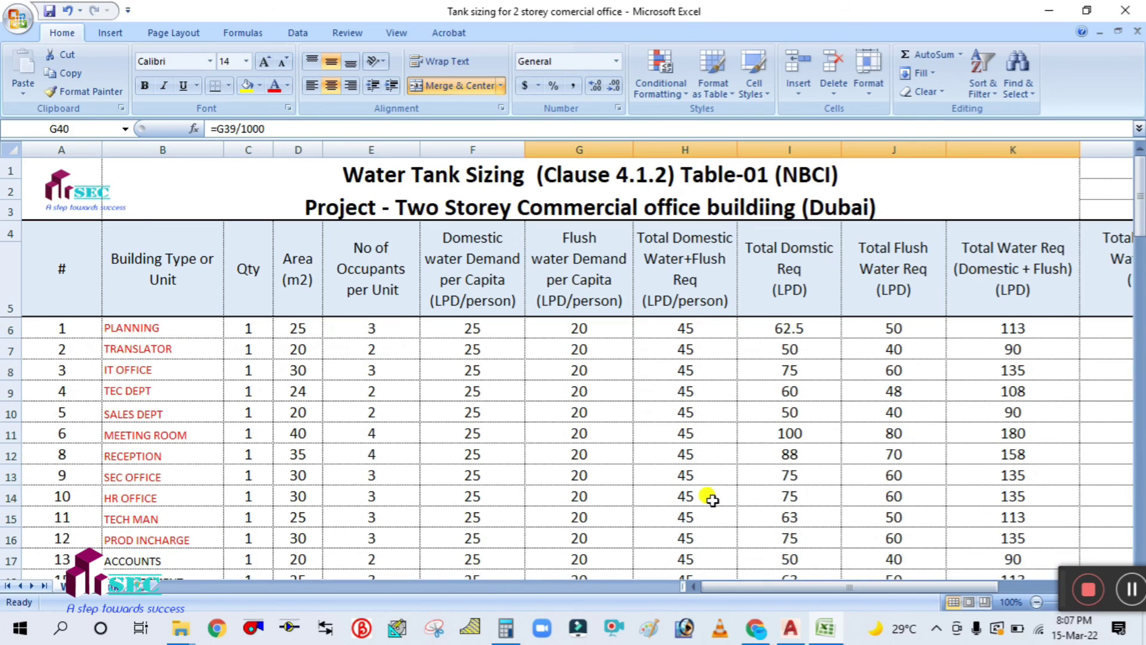
scroll(710, 496, "down", 8)
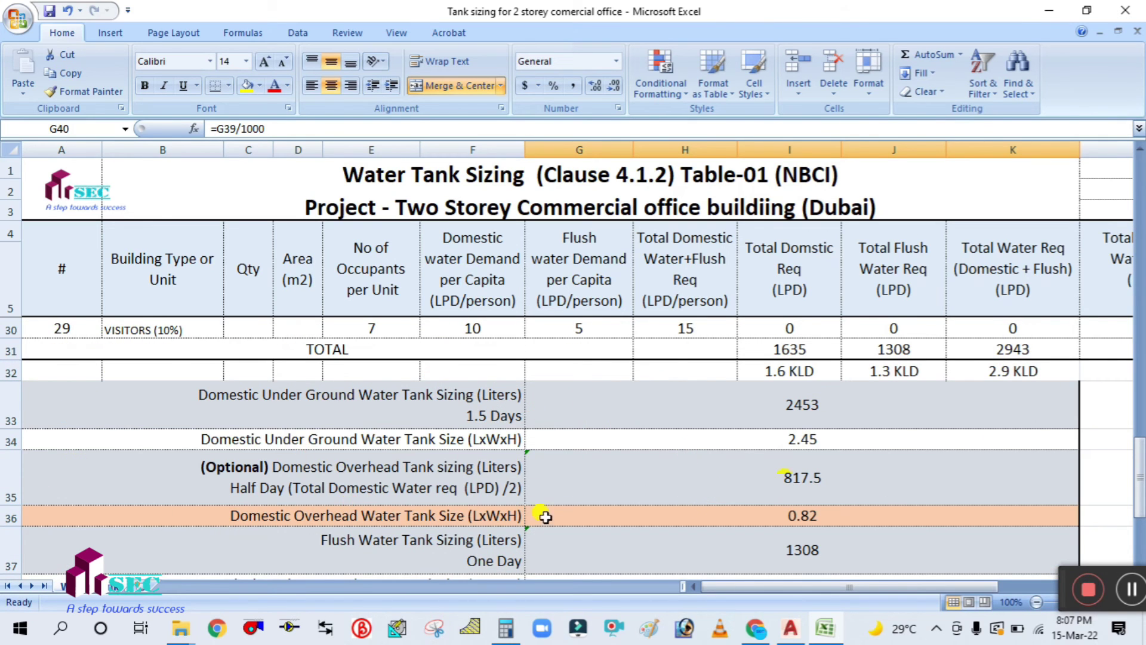
scroll(810, 475, "down", 2)
scroll(809, 473, "up", 8)
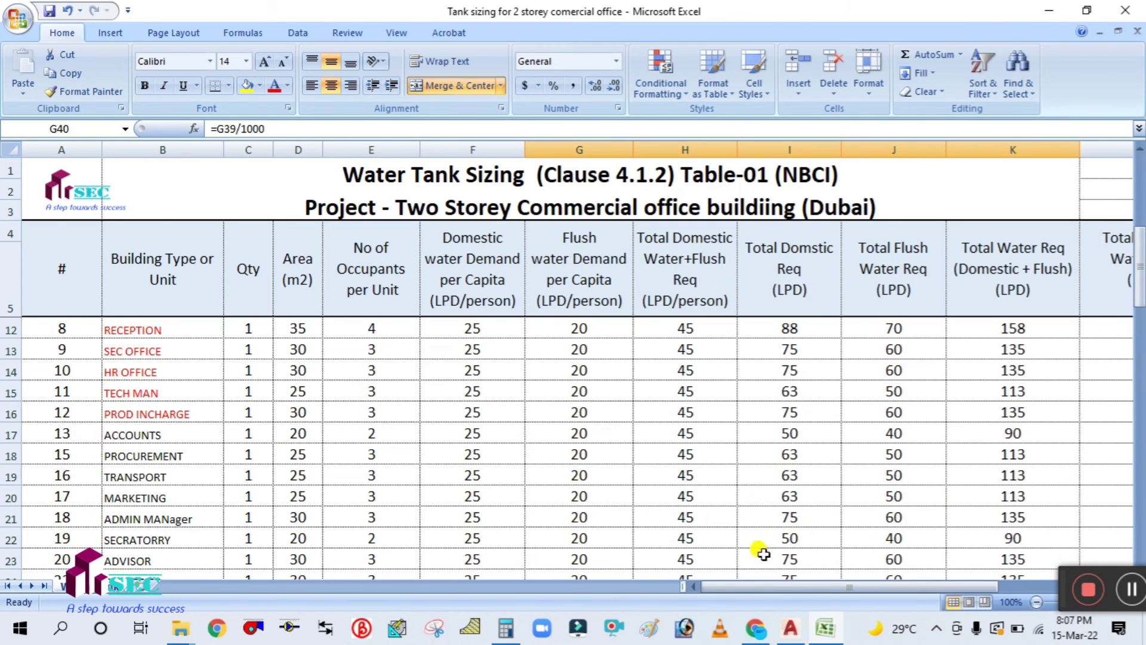
scroll(667, 419, "down", 6)
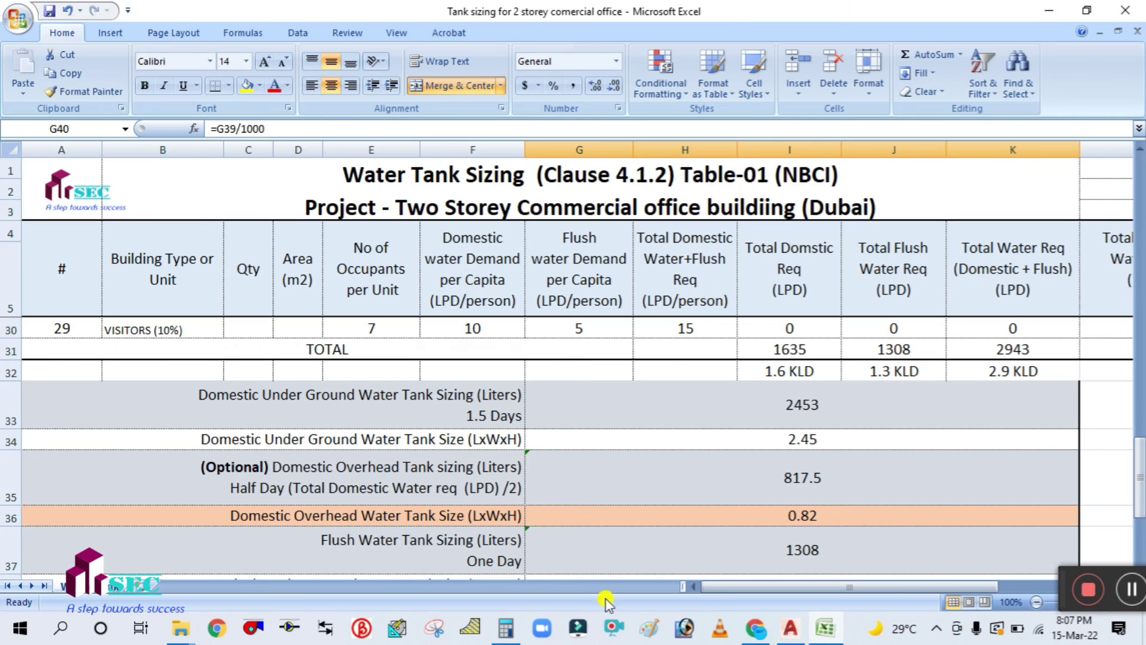
Step: Switch to the office building drainage drawing in AutoCAD and look over the overall floor plan
left_click(792, 627)
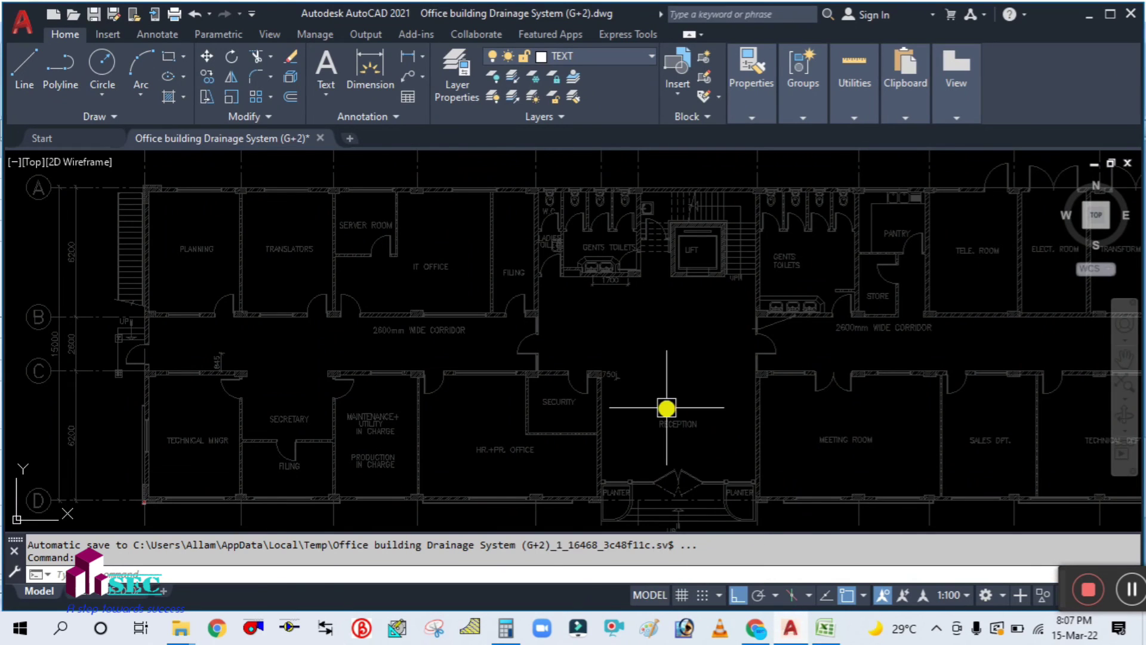
scroll(599, 402, "down", 3)
scroll(451, 335, "up", 3)
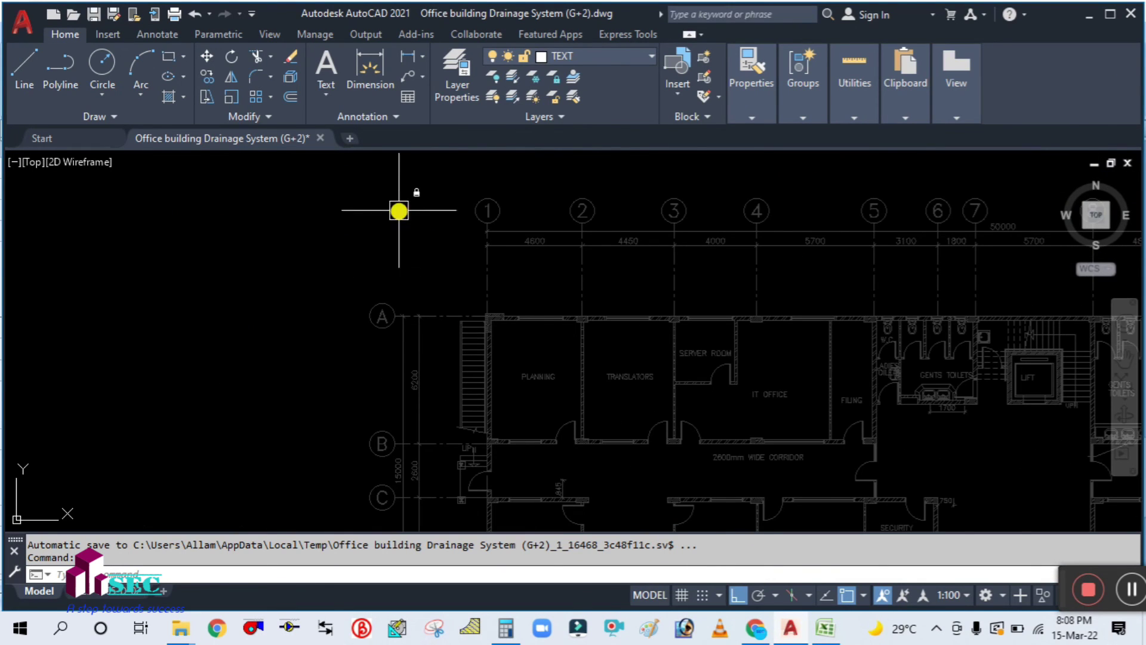
scroll(428, 284, "down", 1)
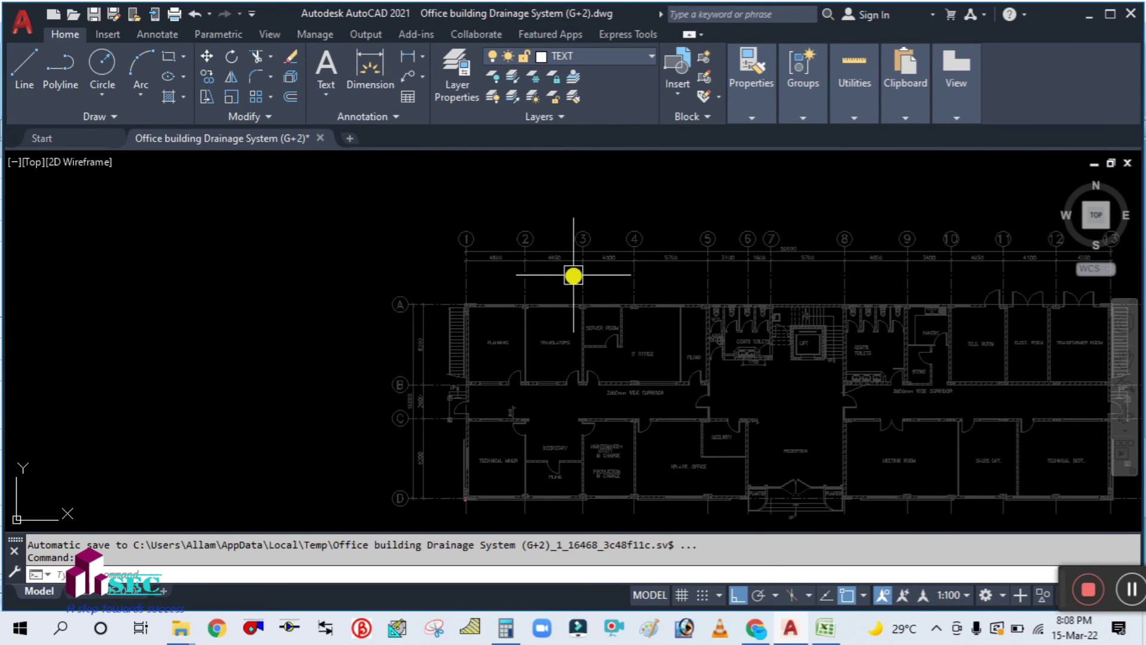
left_click_drag(854, 394, 703, 357)
Step: Examine the water closets and basins in the ladies and gents toilets beside the lift on the floor plan
scroll(688, 312, "up", 2)
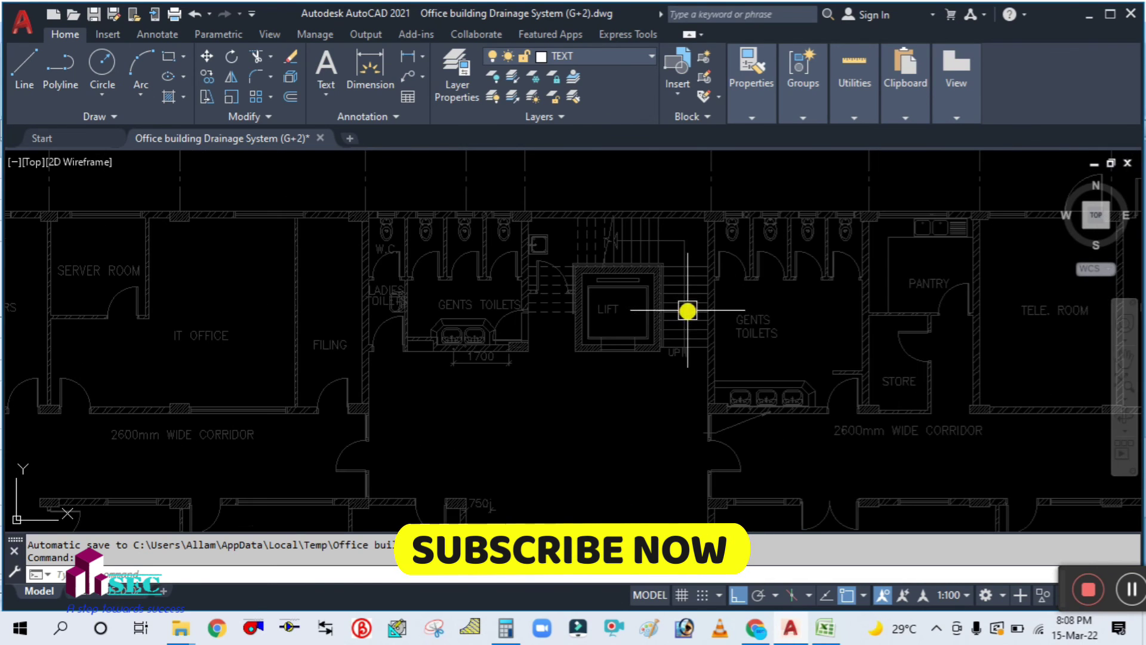
scroll(438, 210, "up", 1)
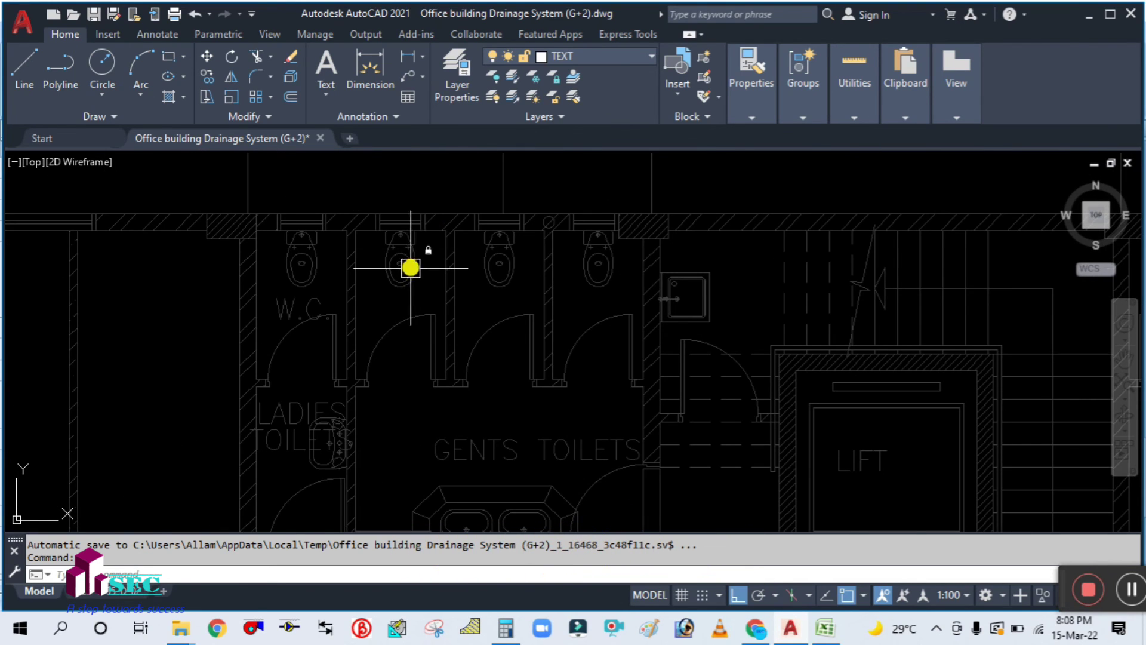
scroll(410, 284, "down", 2)
left_click_drag(473, 388, 519, 397)
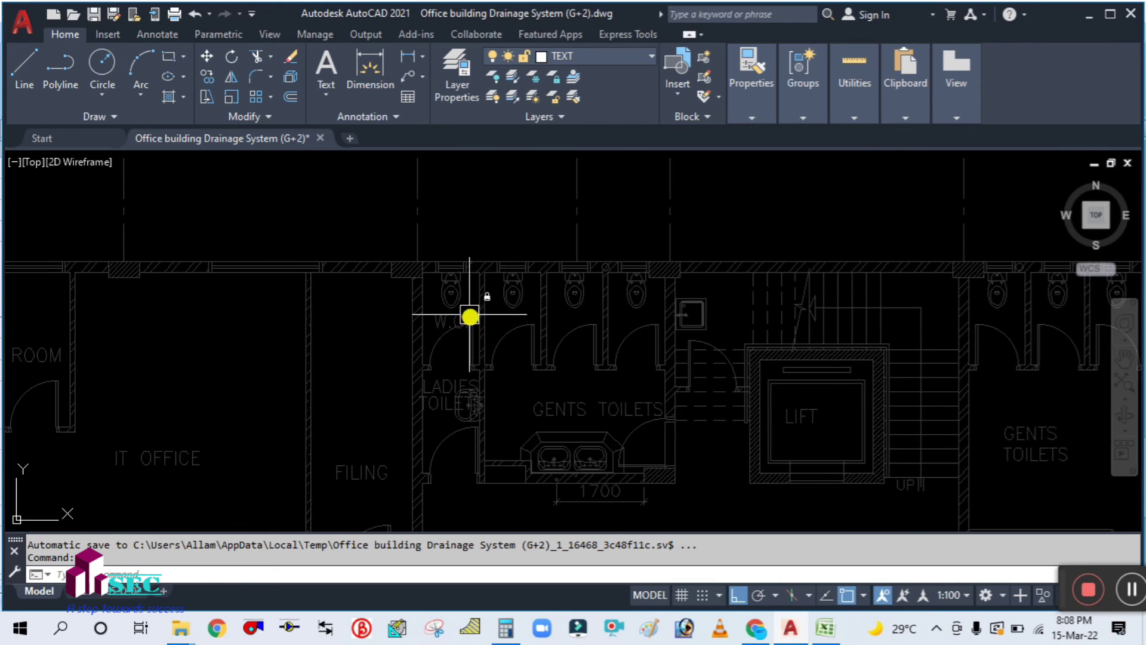
scroll(471, 314, "up", 3)
scroll(349, 254, "down", 2)
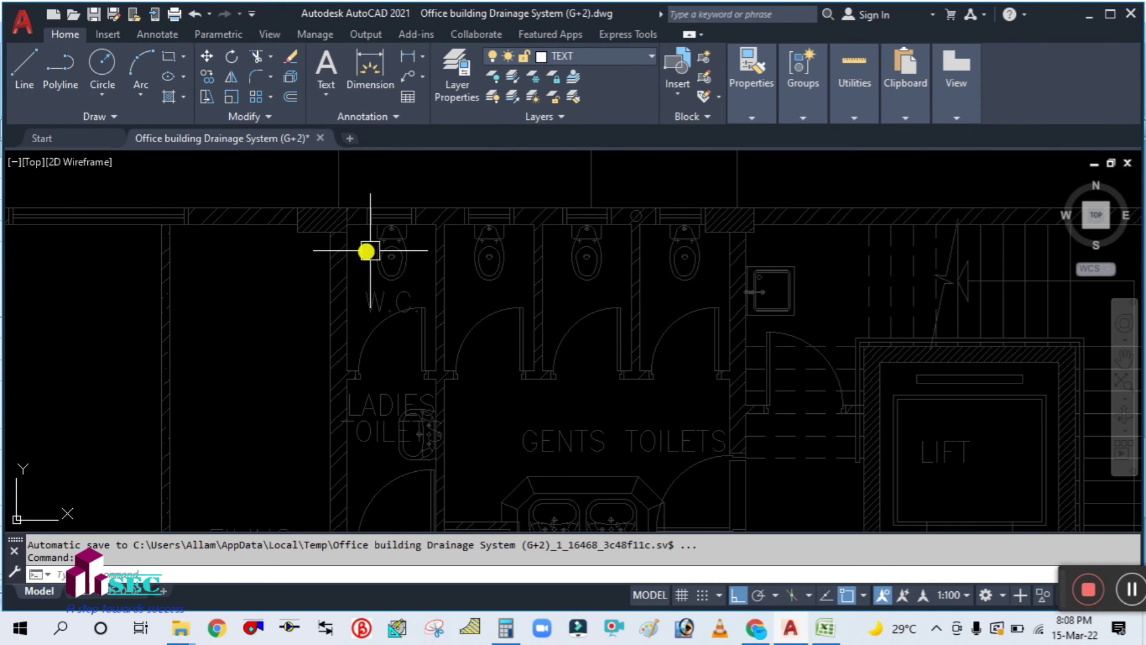
left_click_drag(460, 358, 532, 342)
scroll(488, 299, "down", 2)
scroll(488, 286, "up", 2)
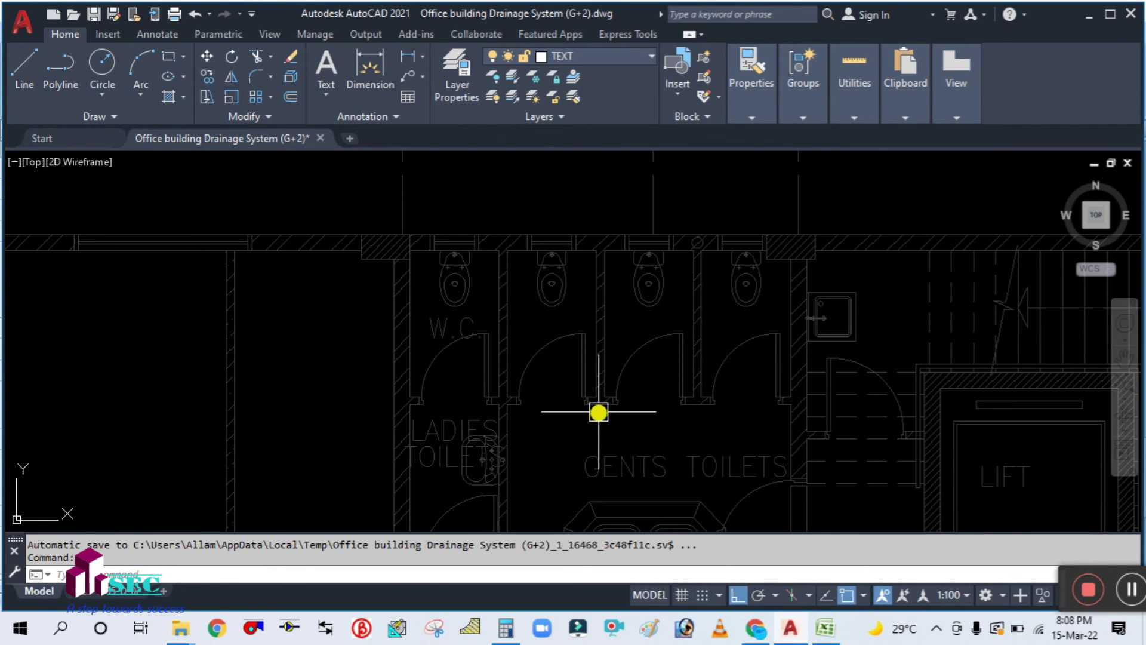
left_click_drag(596, 410, 645, 371)
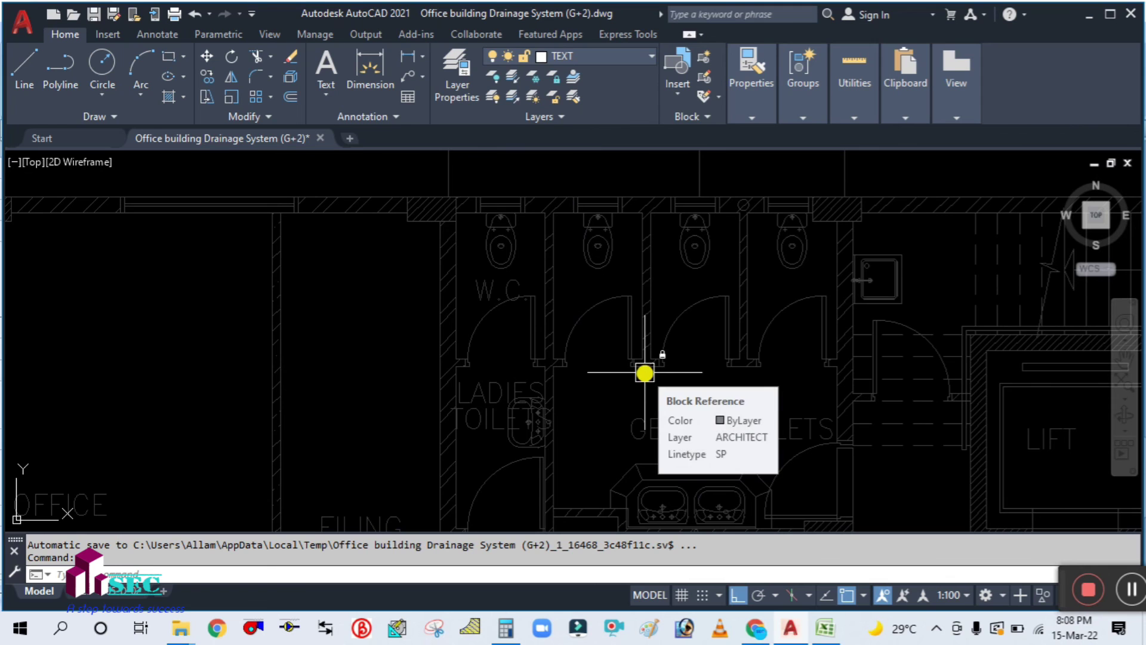
scroll(627, 415, "down", 3)
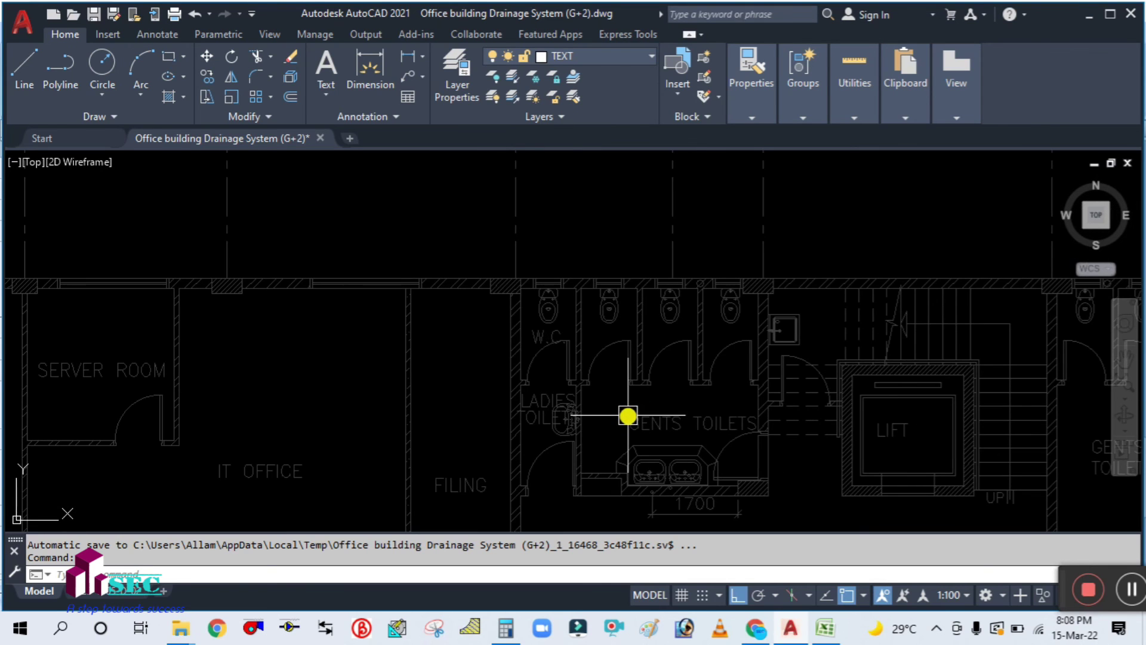
left_click_drag(627, 411, 614, 370)
scroll(613, 322, "up", 3)
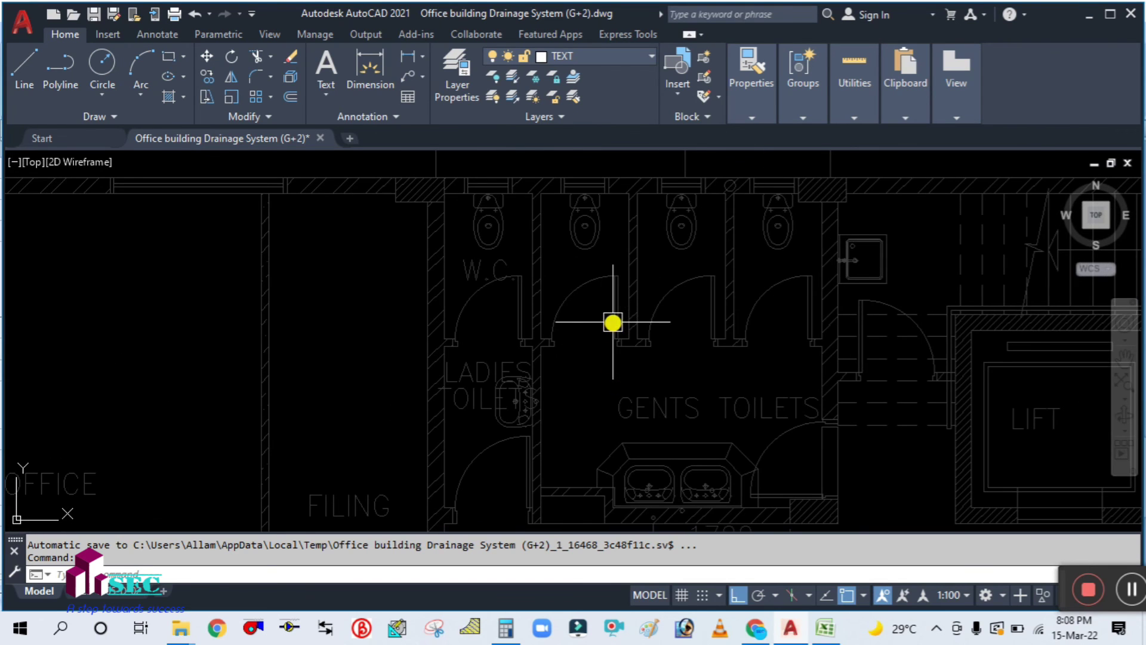
scroll(612, 322, "down", 2)
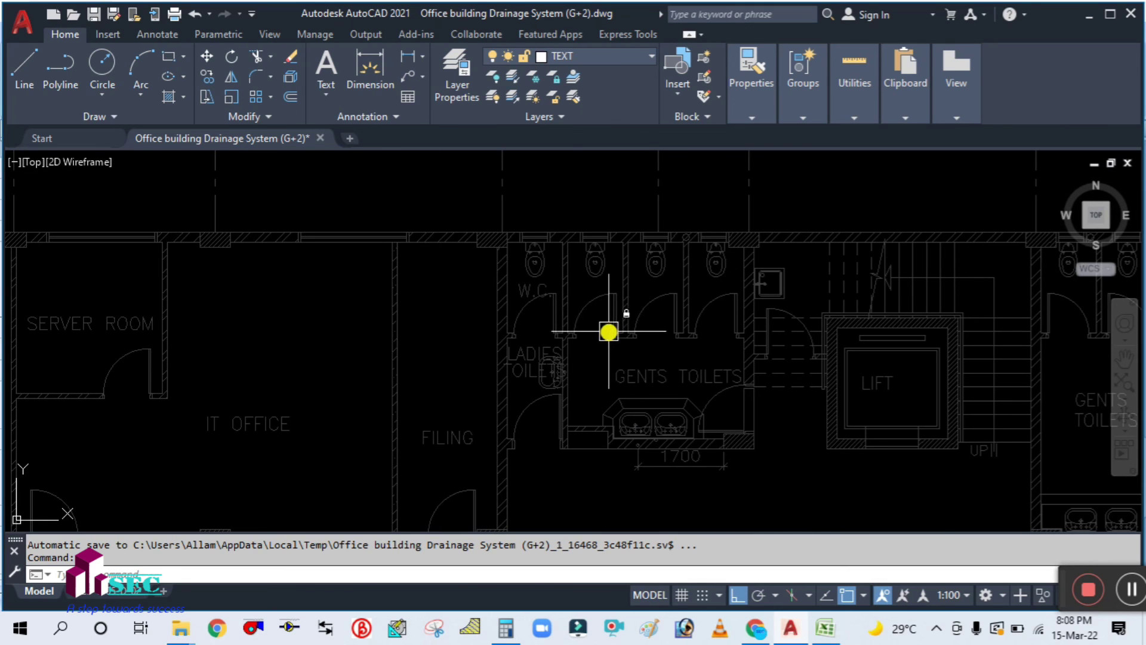
left_click_drag(512, 328, 537, 357)
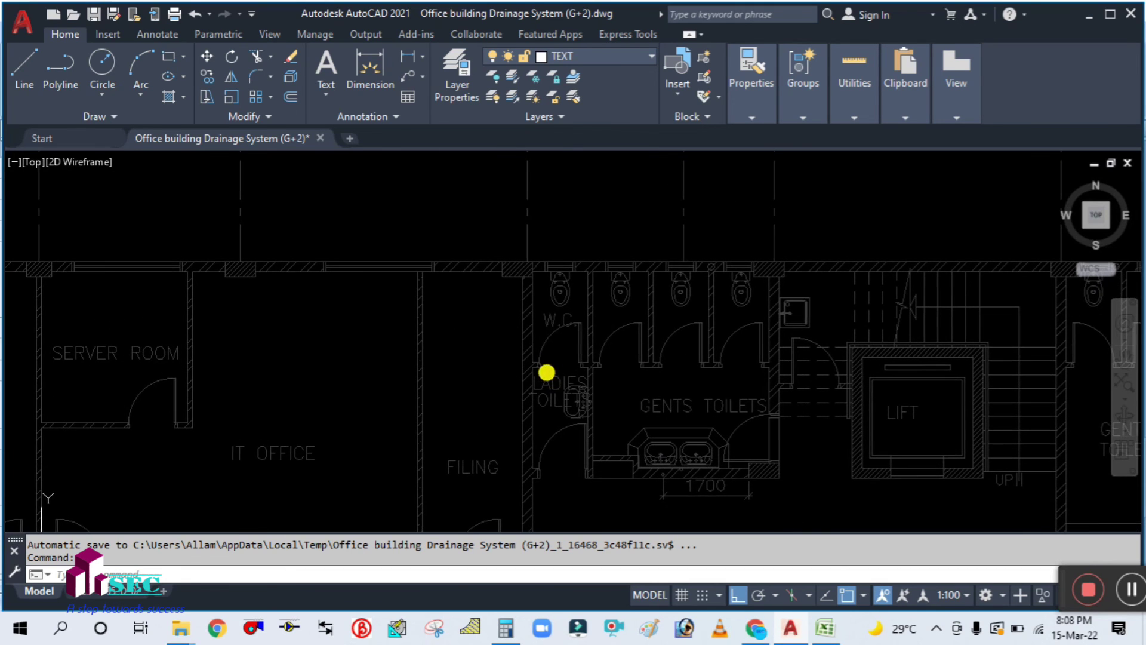
scroll(622, 302, "down", 2)
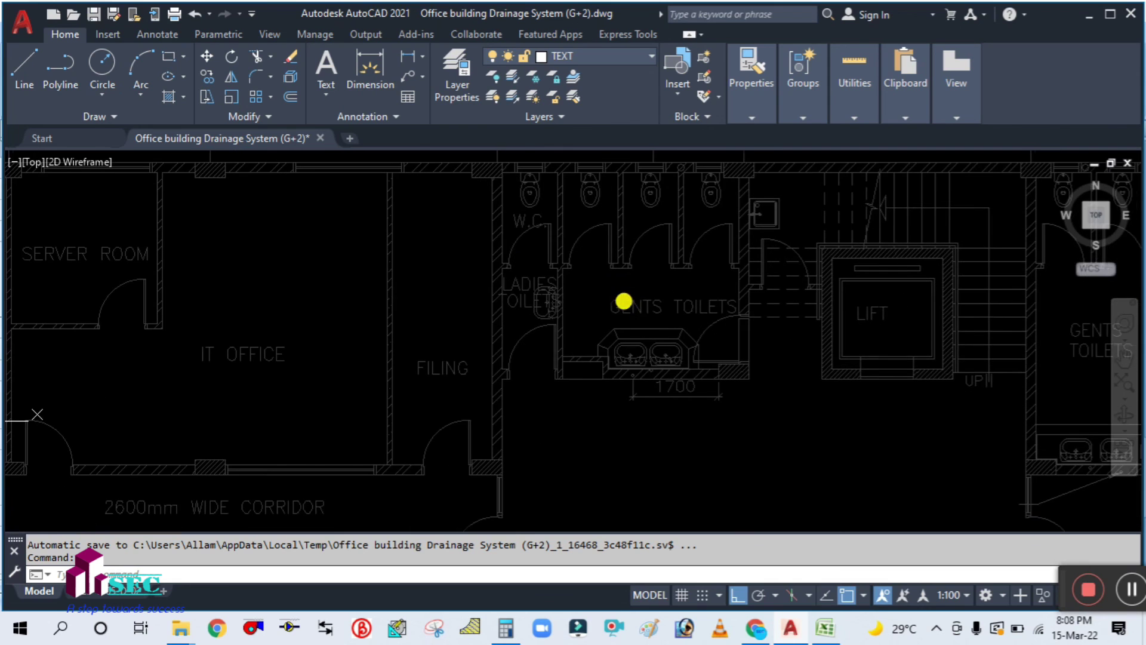
mouse_move(780, 509)
left_mouse_down()
mouse_move(786, 479)
mouse_move(724, 366)
mouse_move(743, 463)
mouse_move(784, 525)
left_mouse_up()
Step: Switch back to the Excel tank sizing sheet and review it from the room list down to the tank sizing rows
left_click(840, 629)
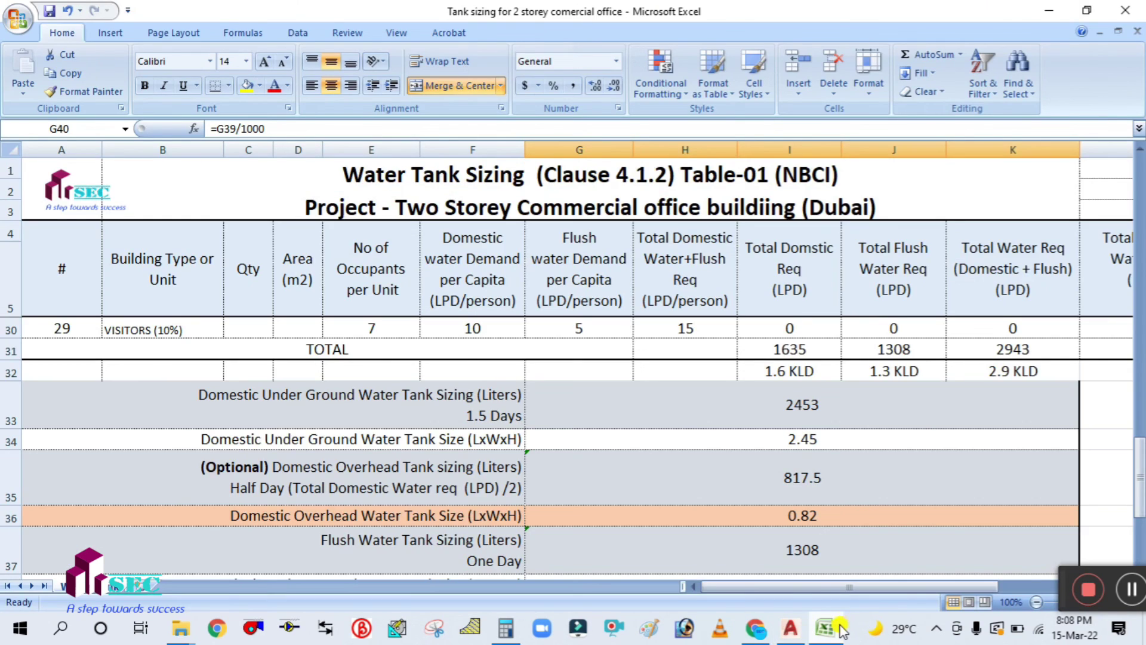
scroll(633, 438, "up", 8)
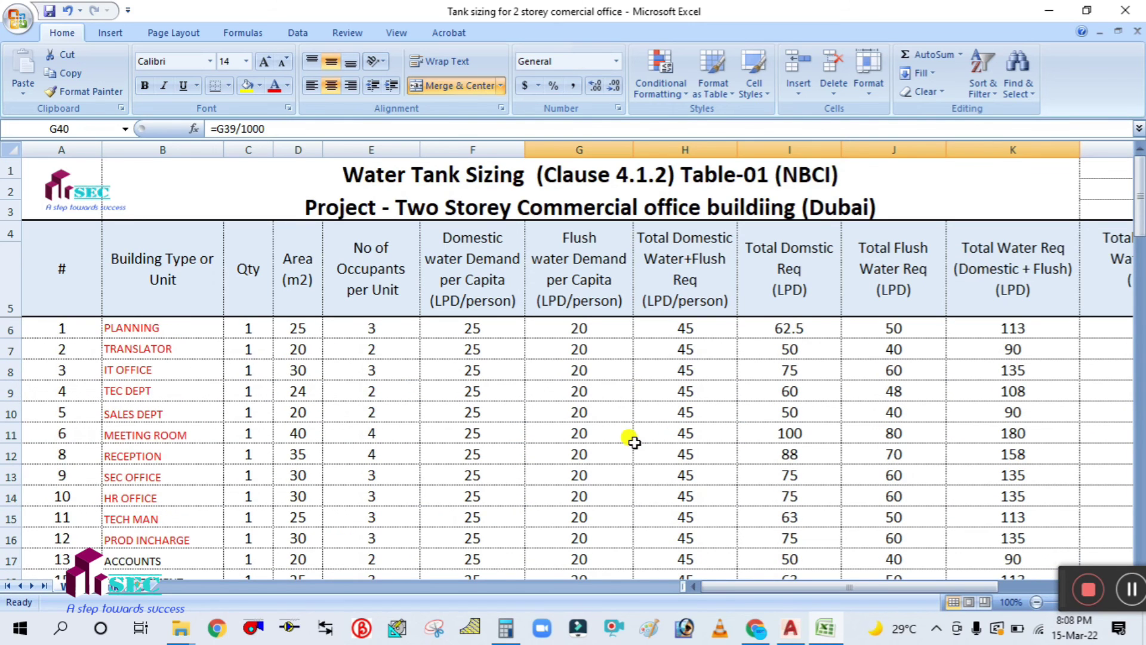
scroll(636, 439, "down", 2)
scroll(646, 427, "down", 1)
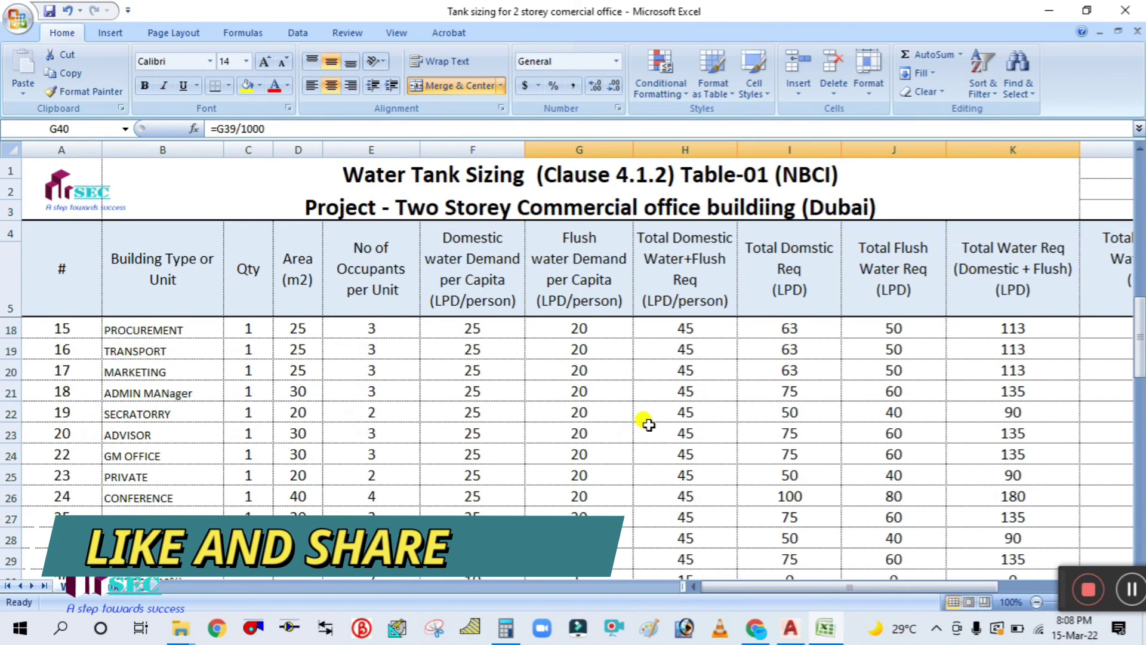
scroll(649, 430, "down", 2)
scroll(651, 444, "down", 2)
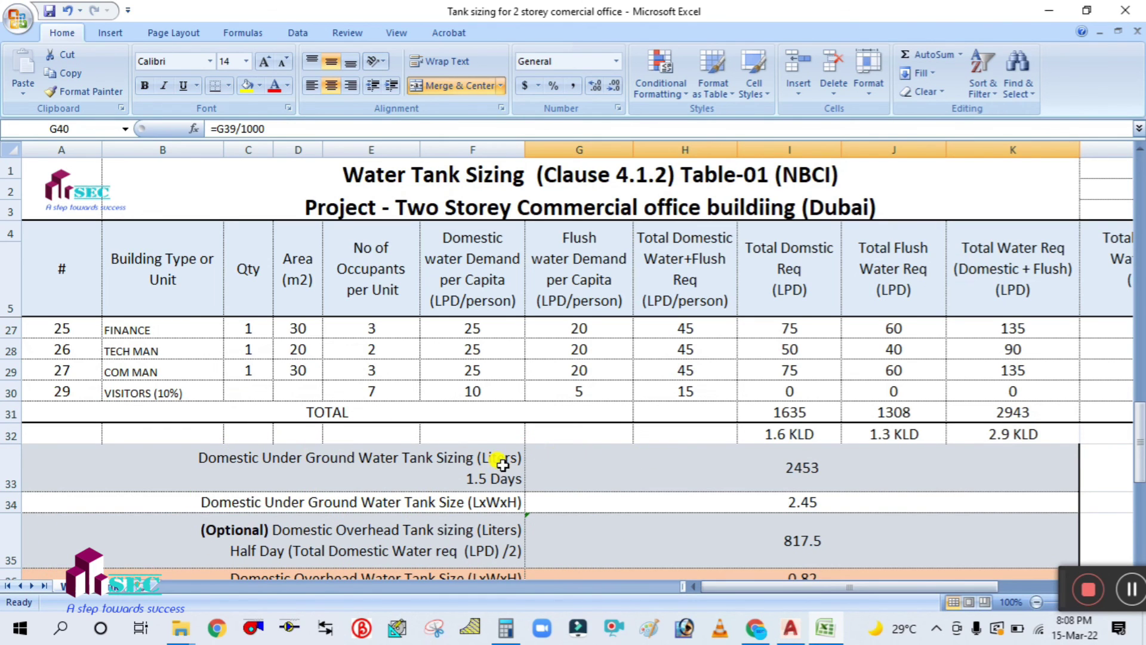
scroll(501, 464, "down", 1)
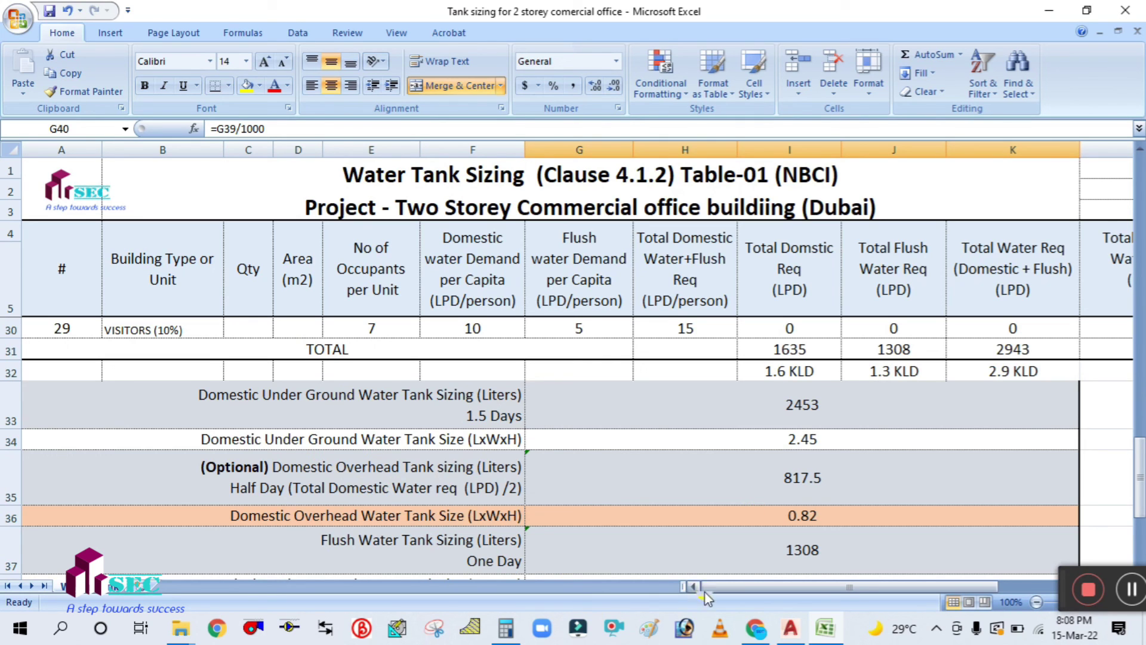
Step: Switch to the AutoCAD drawing and review the toilet areas and surrounding office rooms on the floor plan
left_click(789, 628)
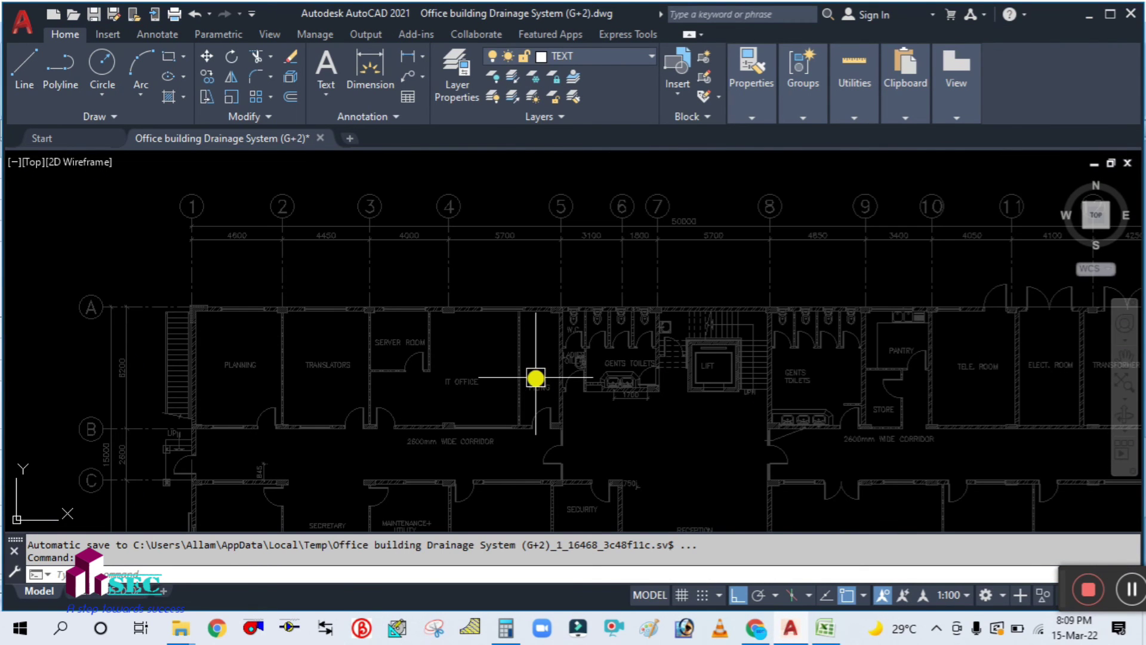
scroll(655, 394, "up", 4)
scroll(653, 392, "down", 2)
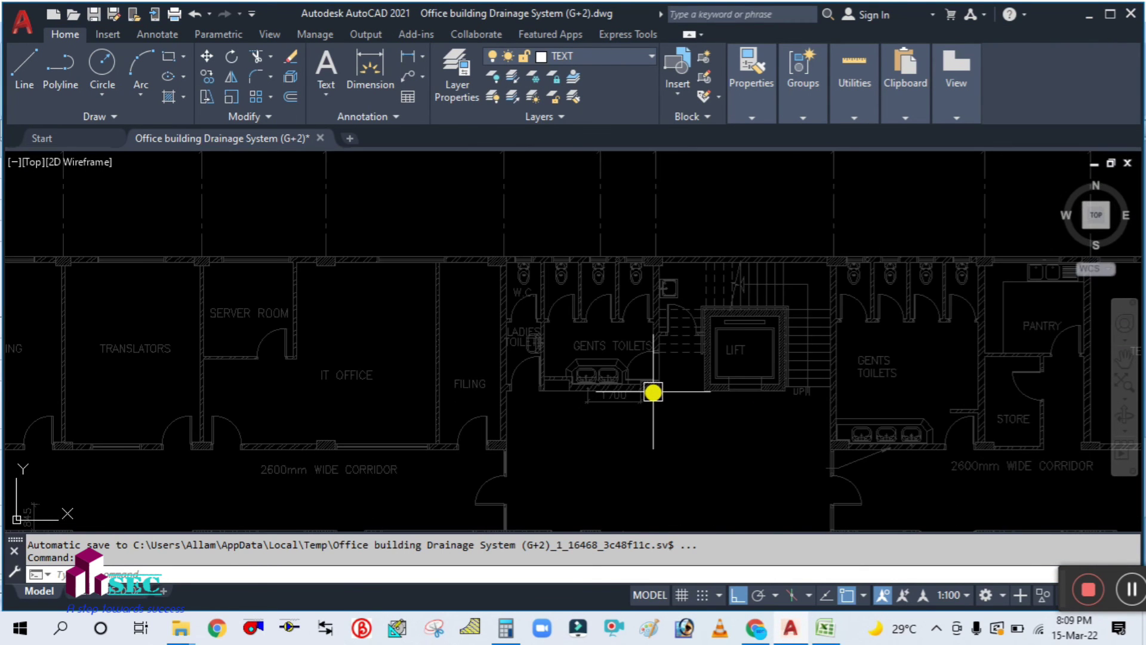
scroll(662, 399, "down", 3)
scroll(728, 404, "down", 1)
left_click_drag(718, 404, 663, 327)
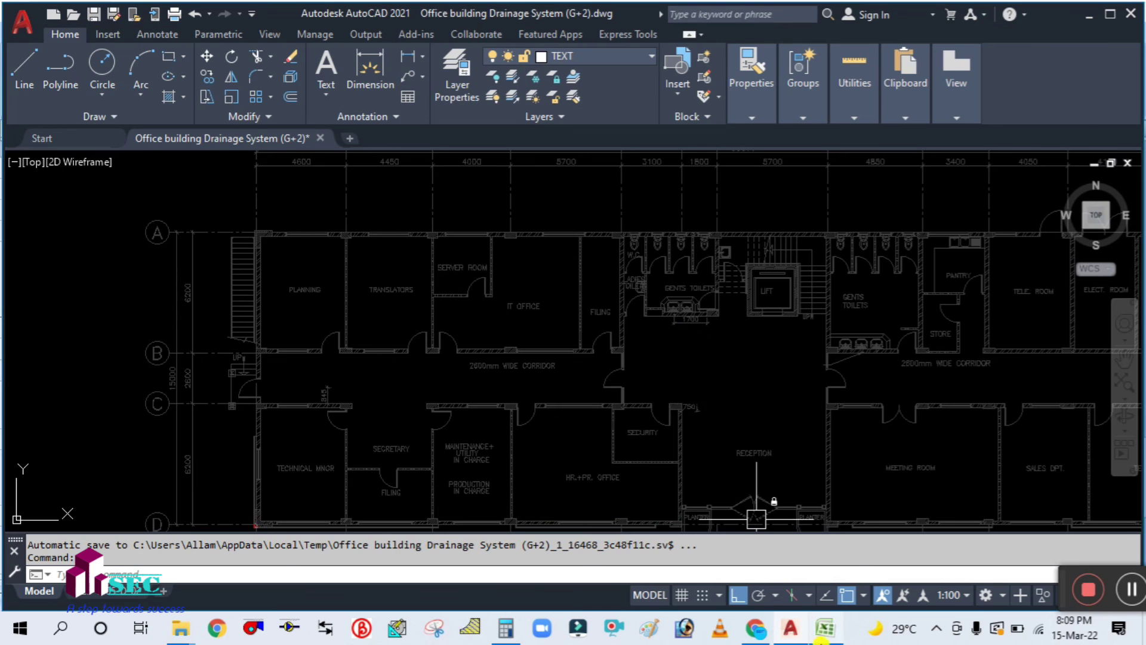
Step: Return to the Excel tank sizing sheet and show the first rows of the water demand table
left_click(825, 628)
scroll(585, 358, "up", 8)
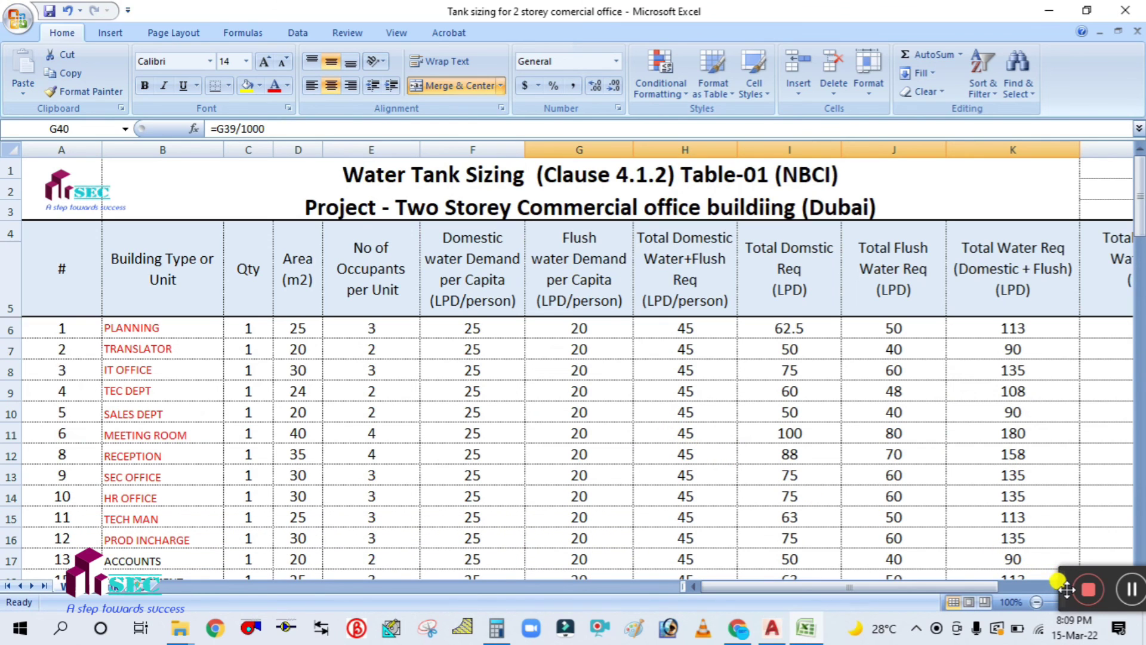
left_click_drag(1067, 589, 1052, 568)
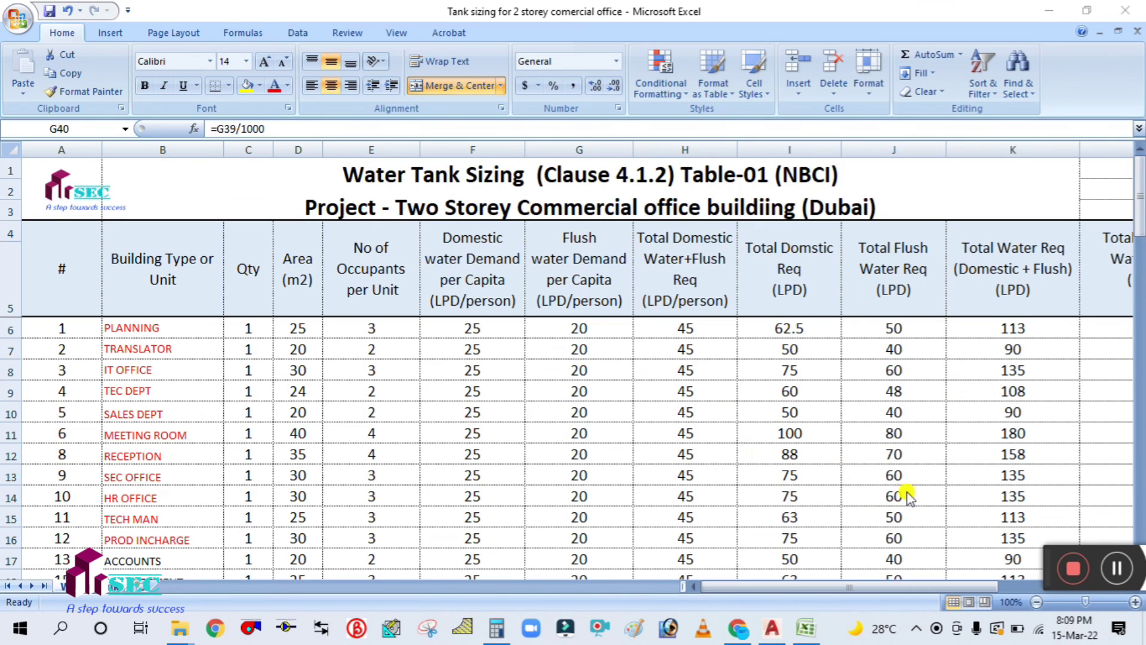
left_click_drag(1043, 554, 1063, 604)
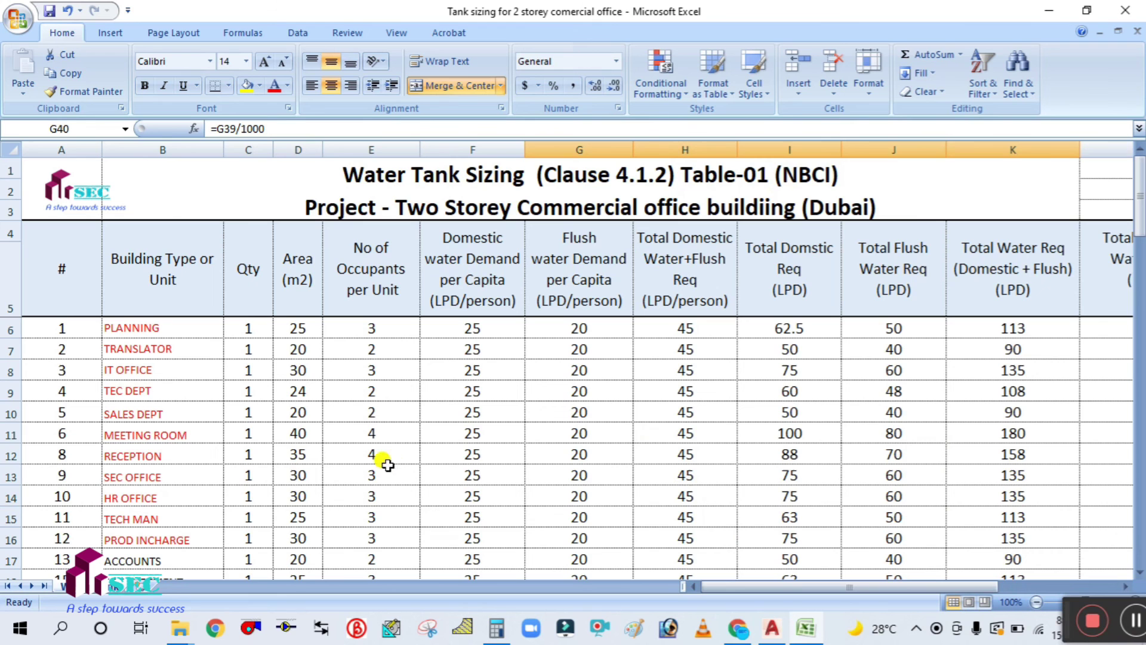
scroll(404, 471, "down", 8)
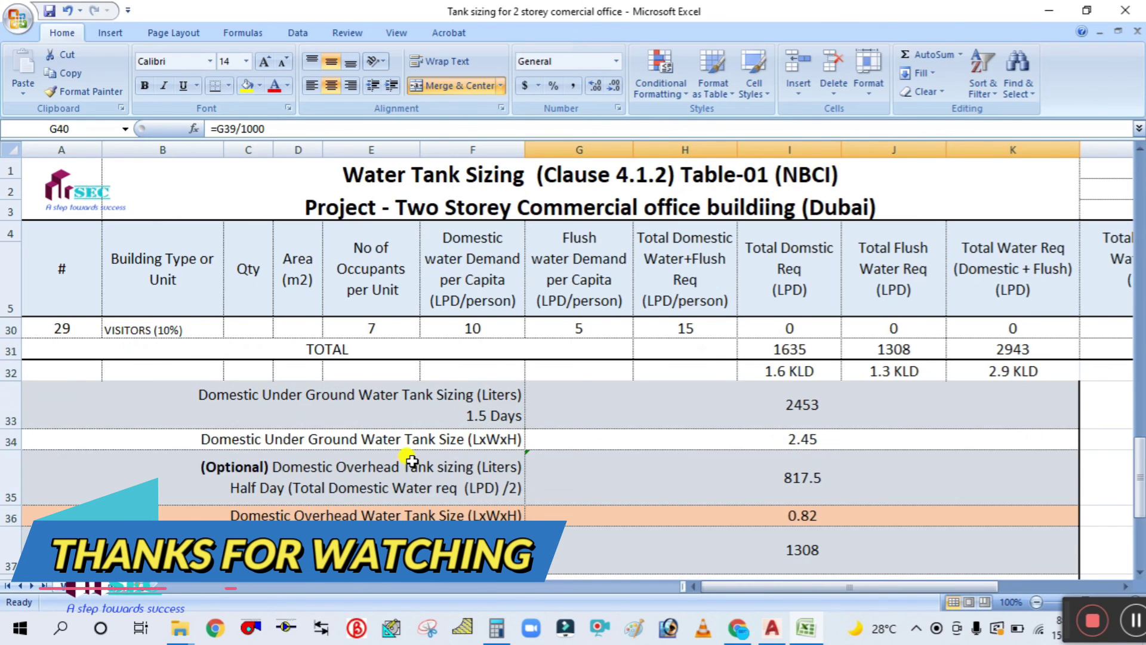
scroll(412, 459, "up", 7)
scroll(412, 457, "down", 2)
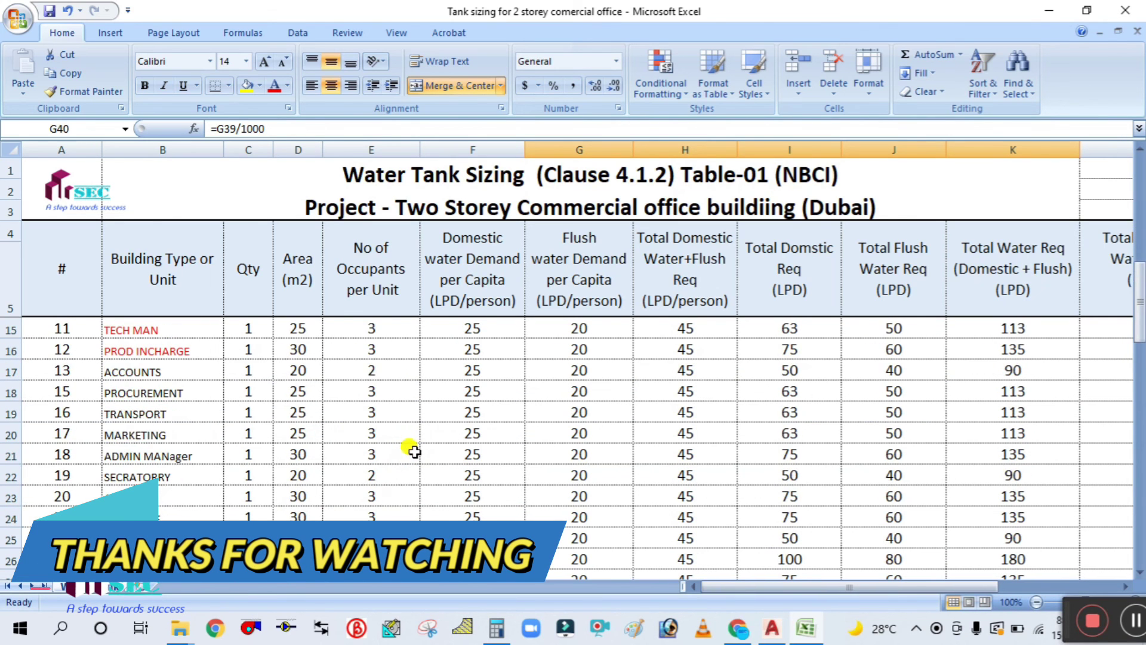
scroll(411, 451, "down", 5)
scroll(412, 451, "up", 8)
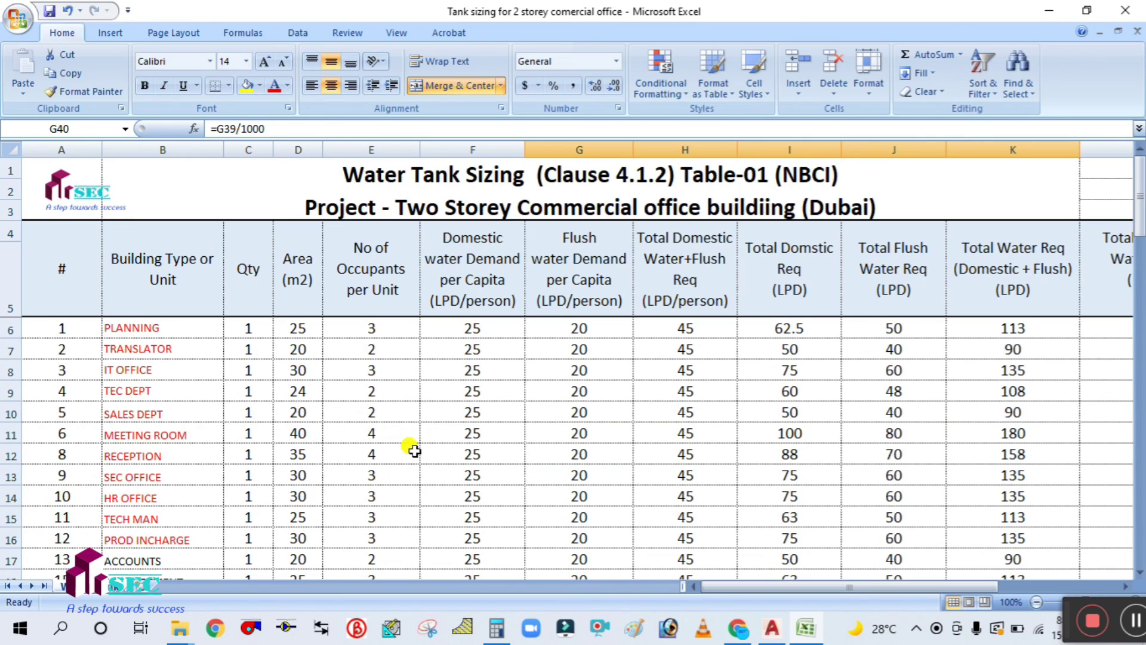